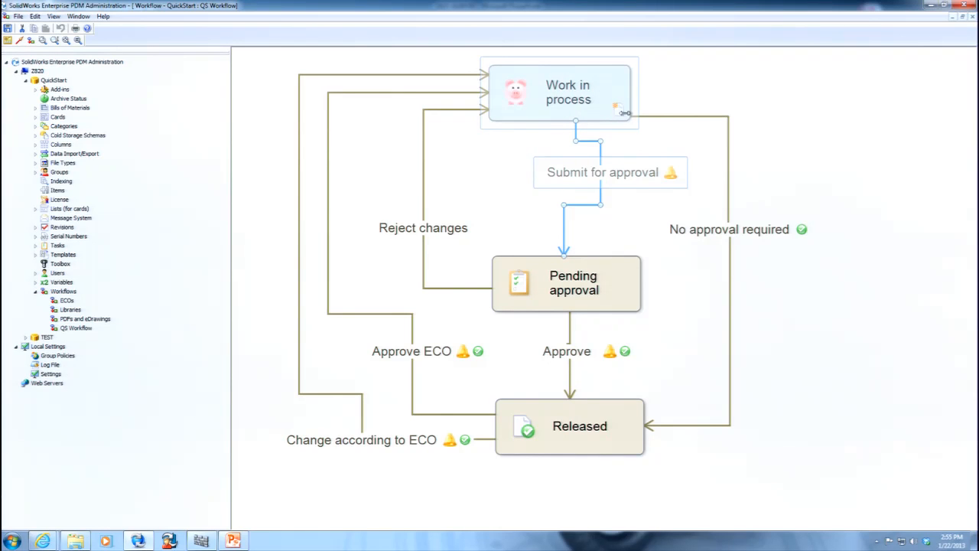
Examine the revision number settings of the No approval required transition, leaving its properties unchanged.
click(832, 103)
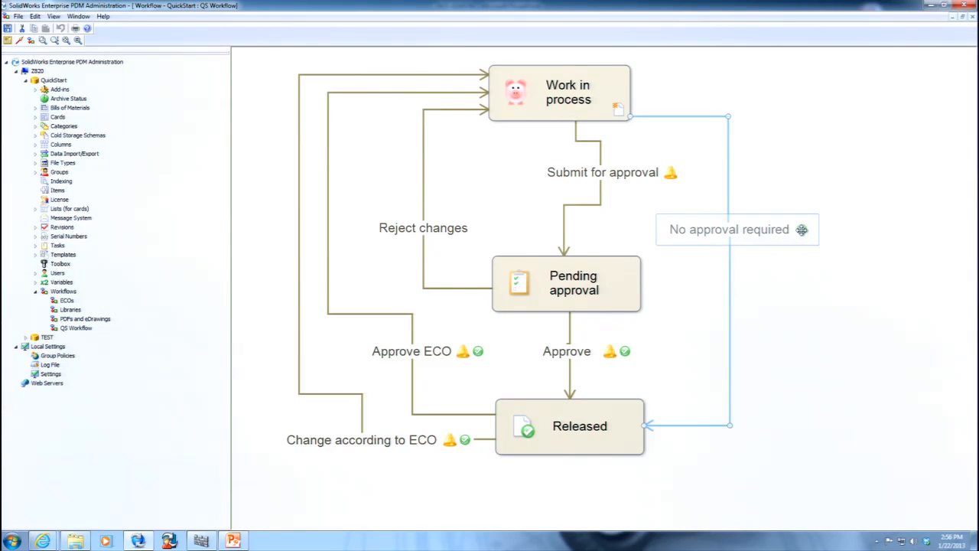
double_click(741, 233)
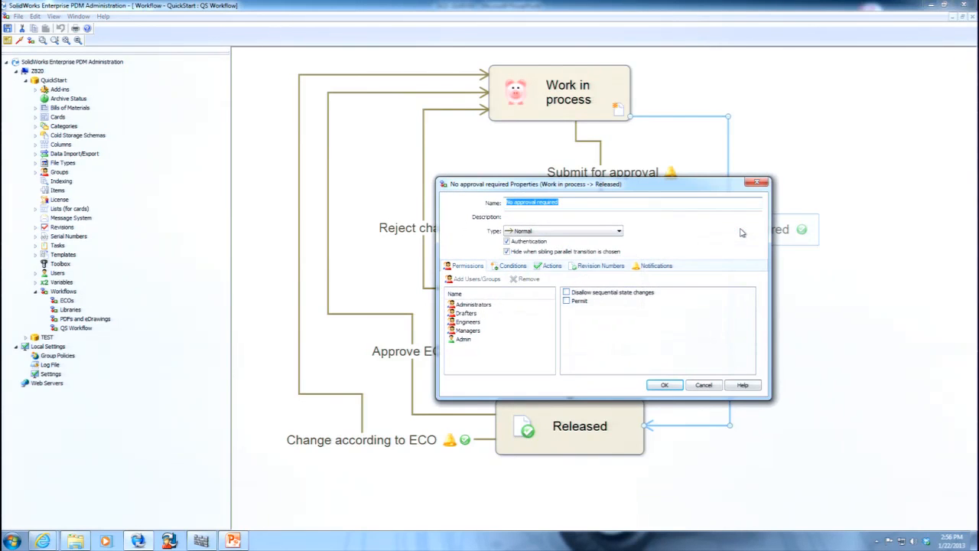
click(612, 266)
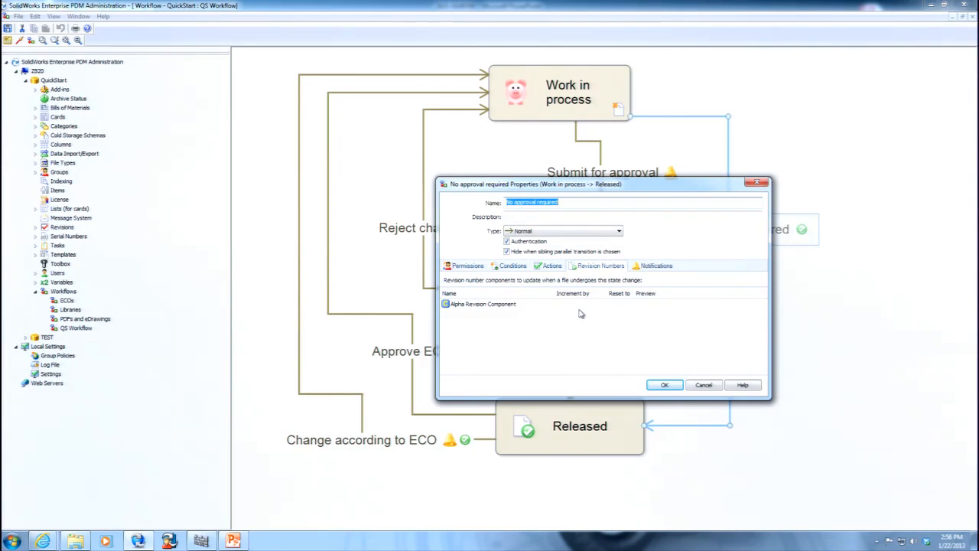
click(704, 385)
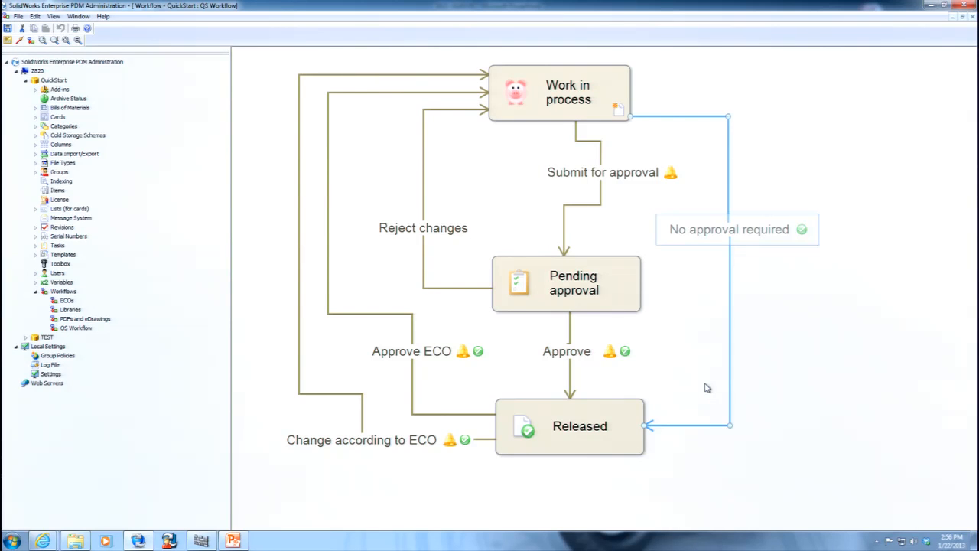
Review the permissions in the Work in process state's properties without changing them.
click(562, 89)
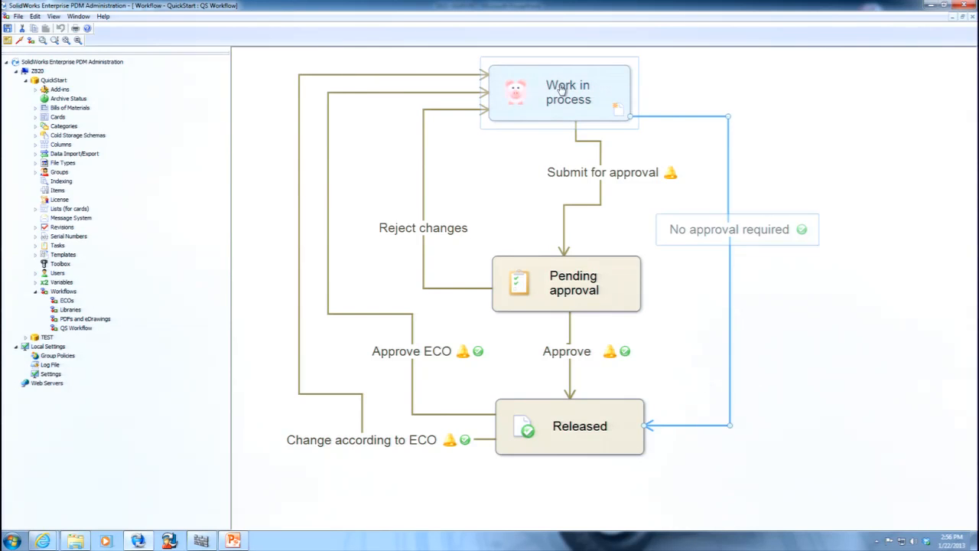
double_click(560, 90)
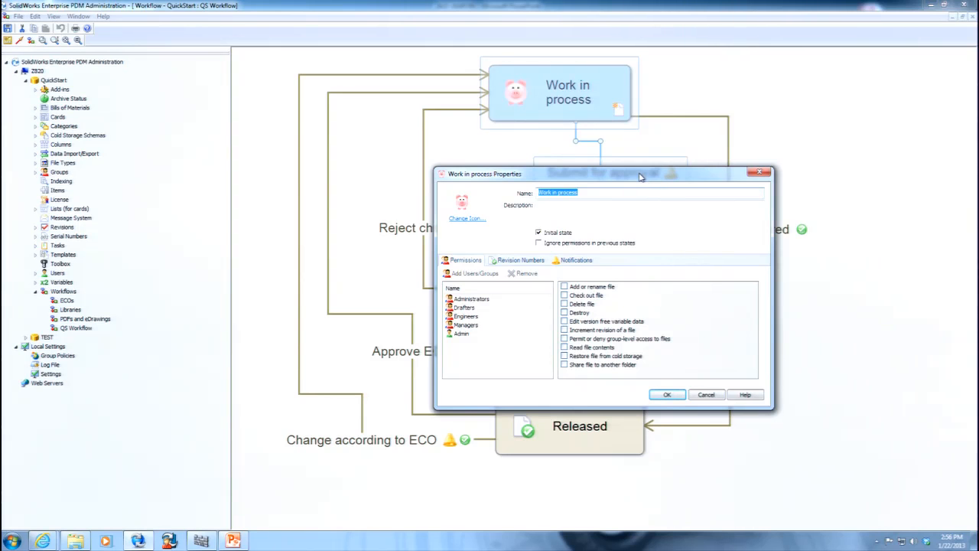
drag(715, 176, 767, 83)
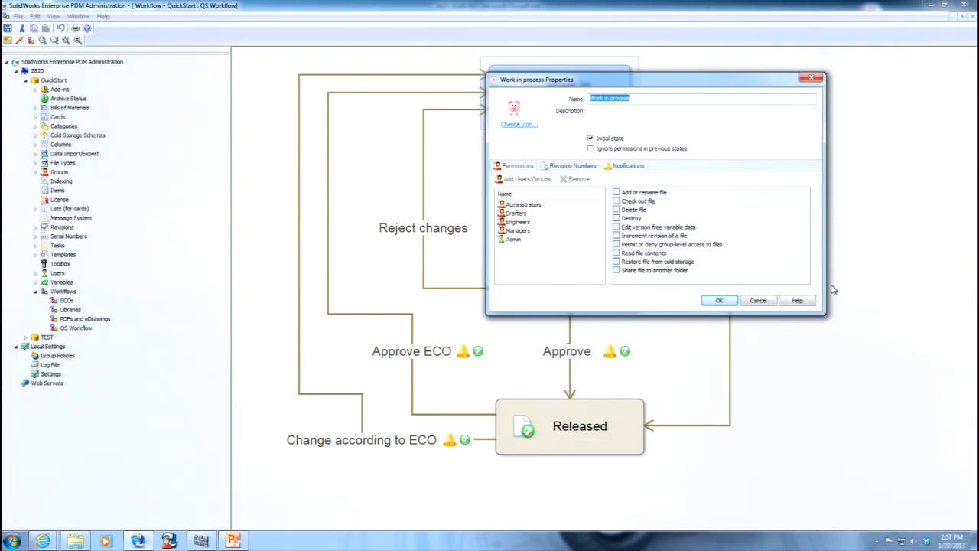
click(758, 301)
Create a new workflow in the QuickStart vault with the default name New Workflow.
right_click(69, 293)
click(90, 299)
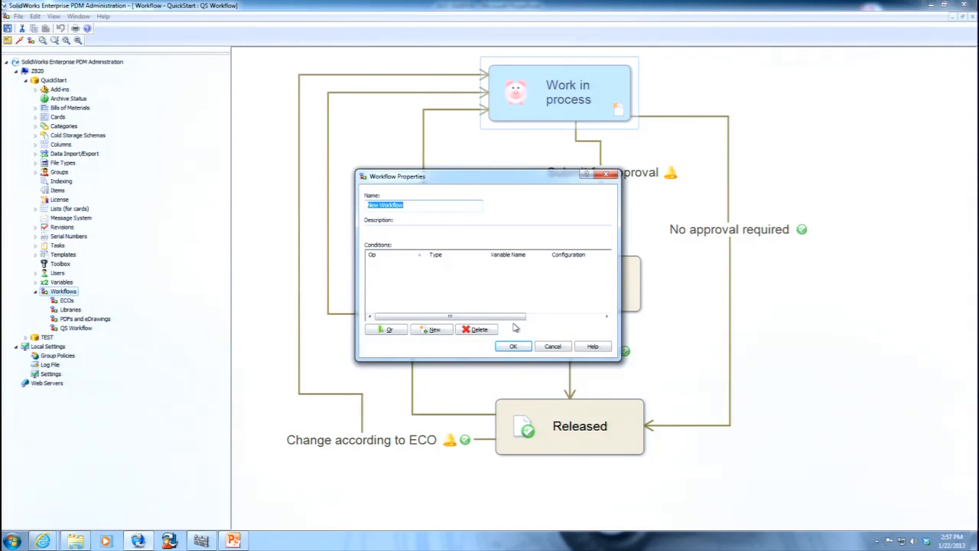
click(525, 347)
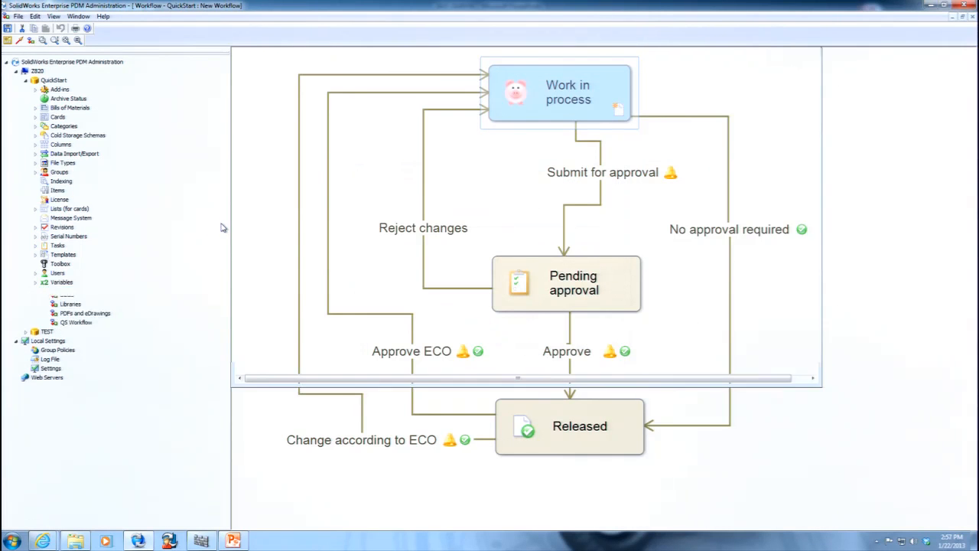
Add the Administrators and Engineers groups to the Initiated state's permissions.
double_click(290, 74)
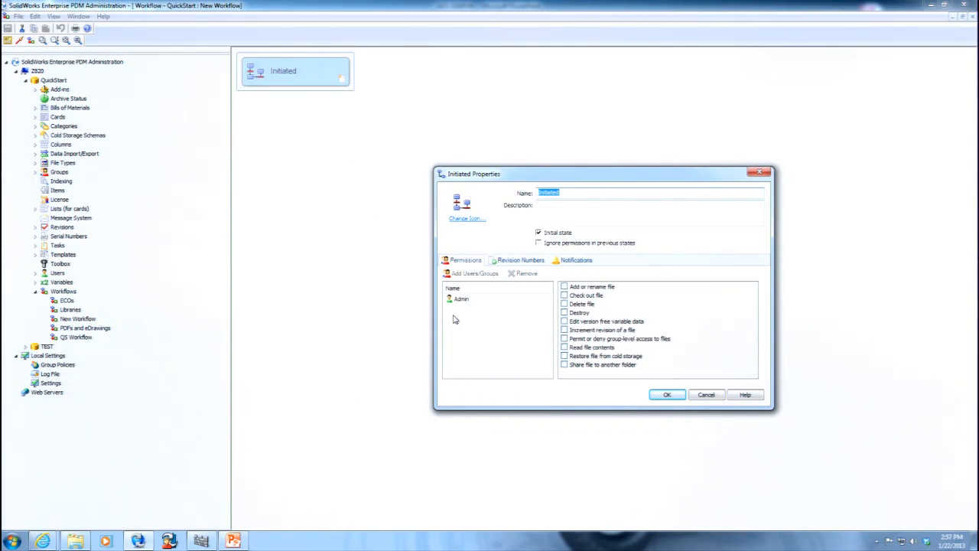
click(467, 274)
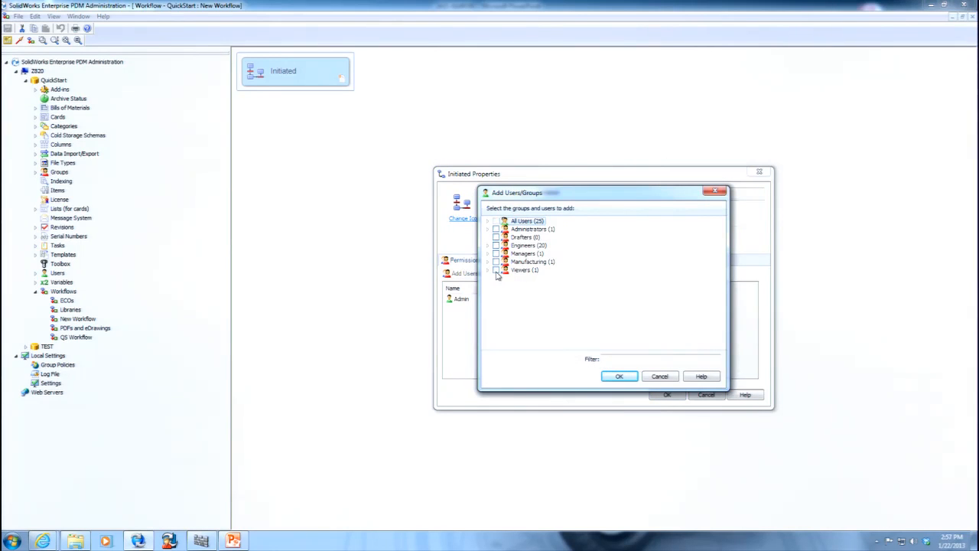
click(495, 245)
click(496, 228)
click(619, 376)
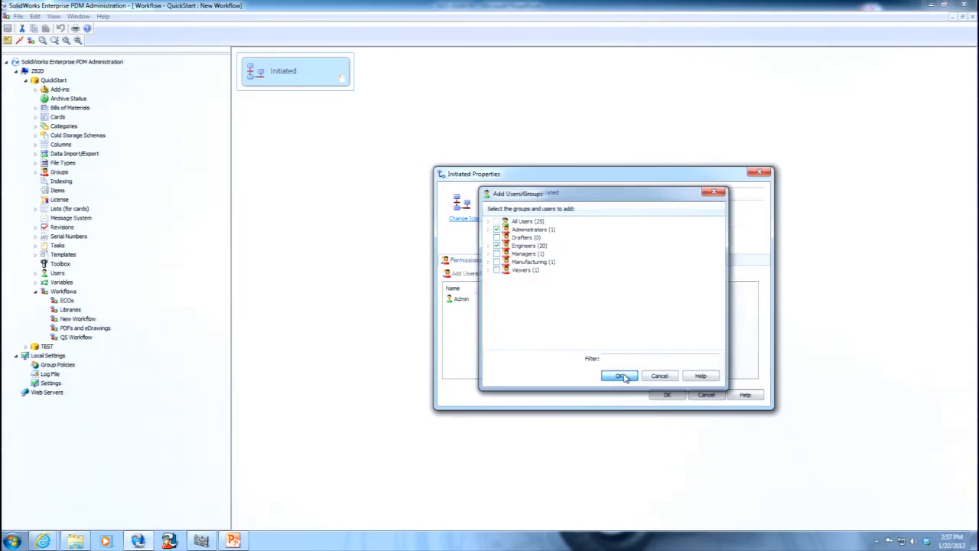
Grant the Engineers group every permission in the Initiated state except Destroy and Increment revision of a file.
click(476, 309)
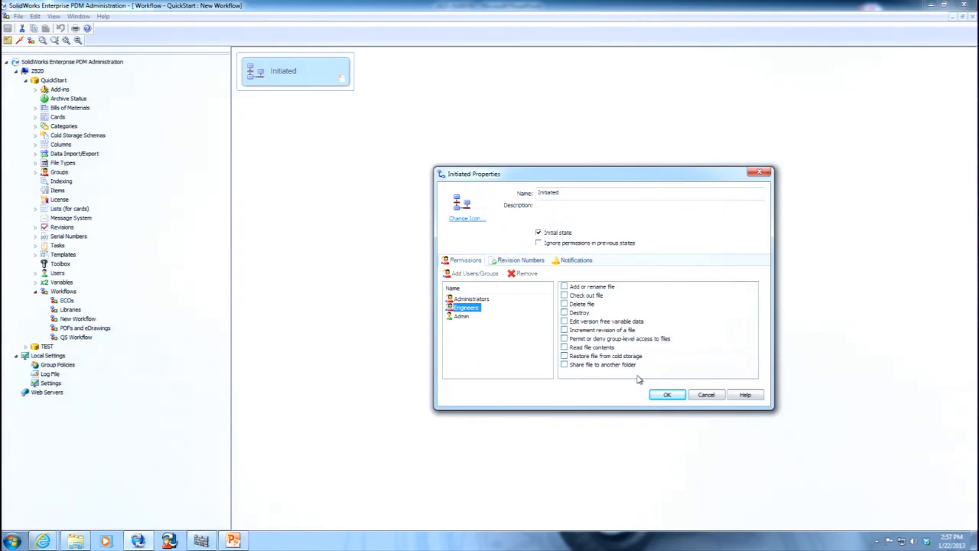
drag(658, 378, 595, 302)
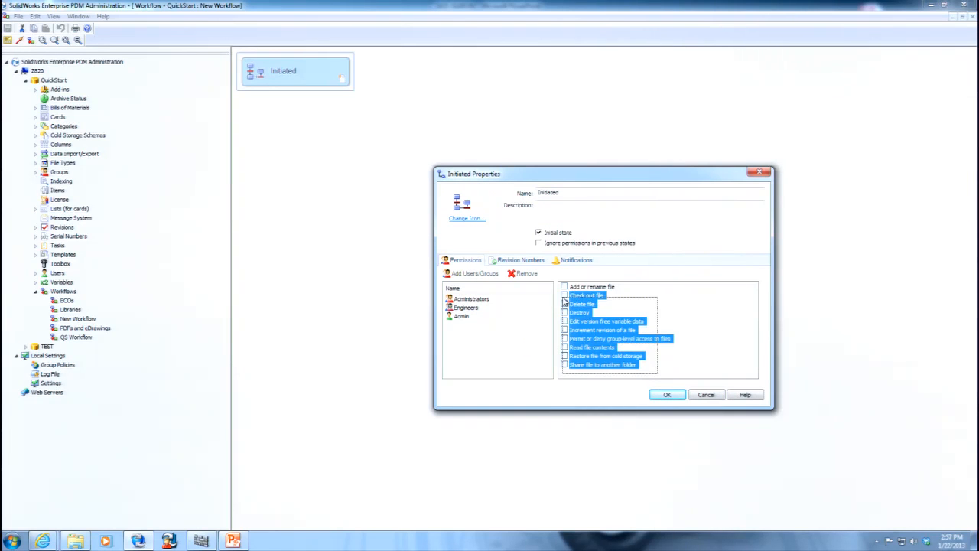
click(563, 296)
click(662, 306)
click(563, 286)
click(565, 330)
click(564, 313)
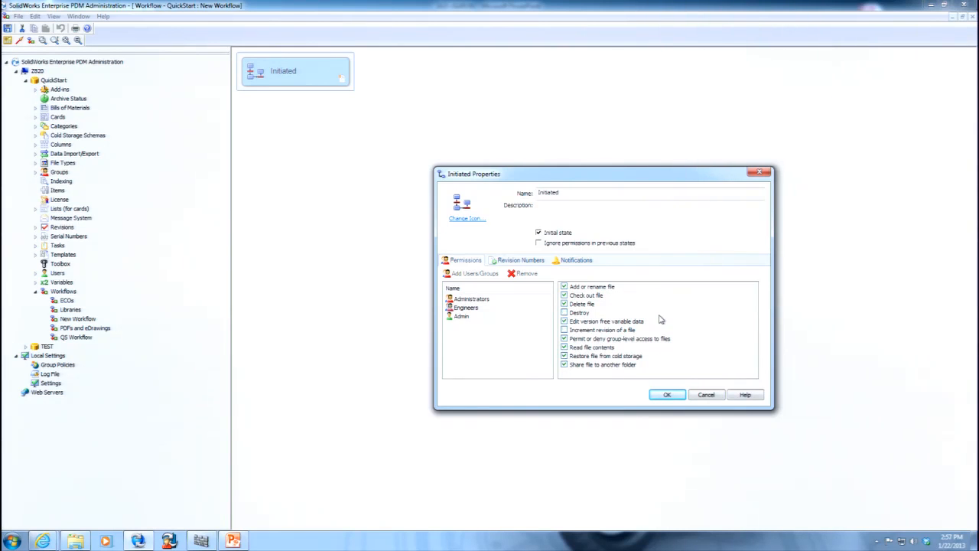
Grant the Administrators group all permissions in the Initiated state, check its revision number settings, and accept the properties.
click(468, 299)
drag(675, 376, 548, 276)
click(565, 287)
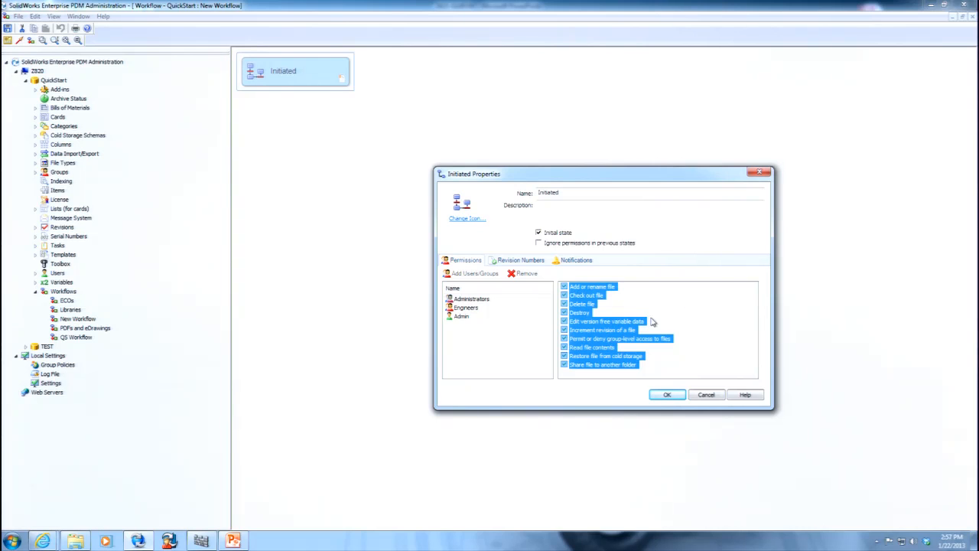
click(517, 261)
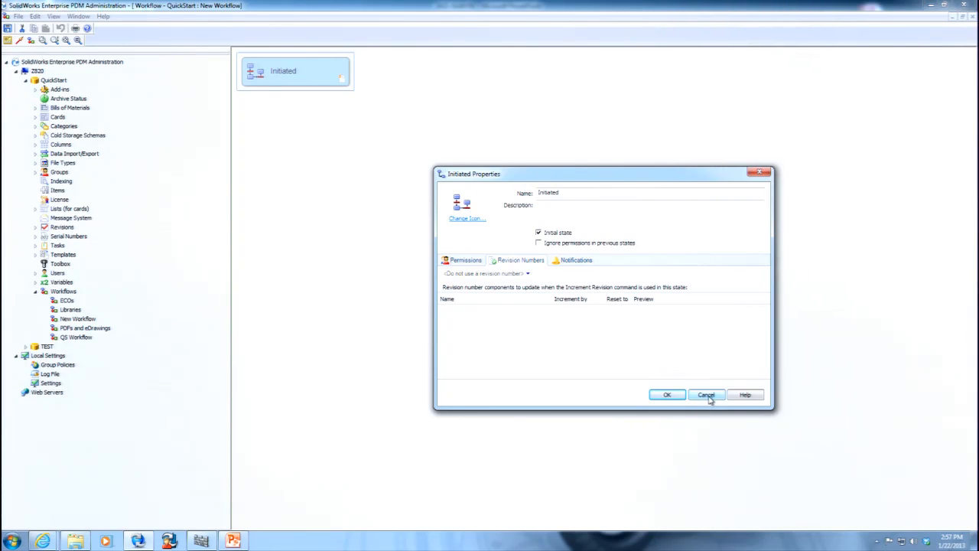
click(667, 395)
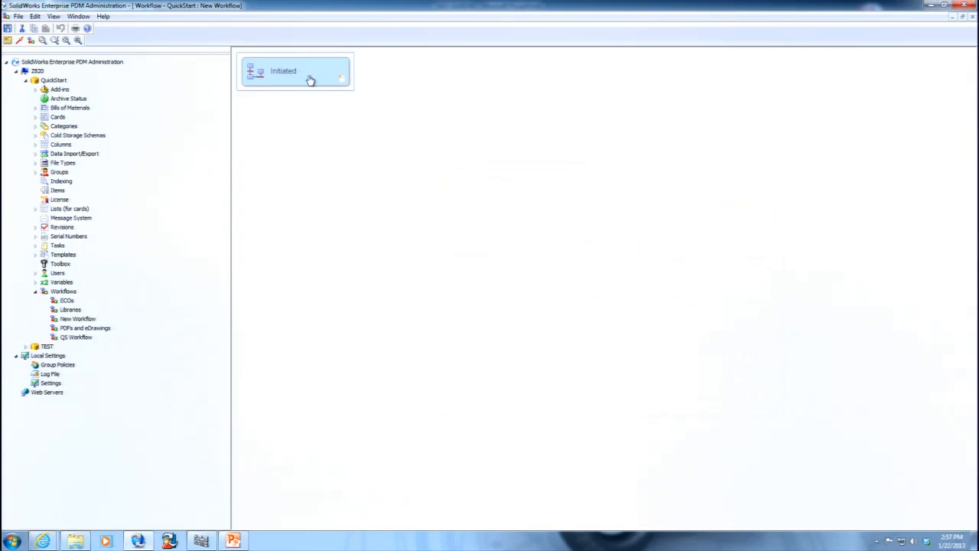
Move the Initiated state to the upper middle of the canvas and add a state named Pending below it.
drag(313, 70, 601, 81)
right_click(481, 165)
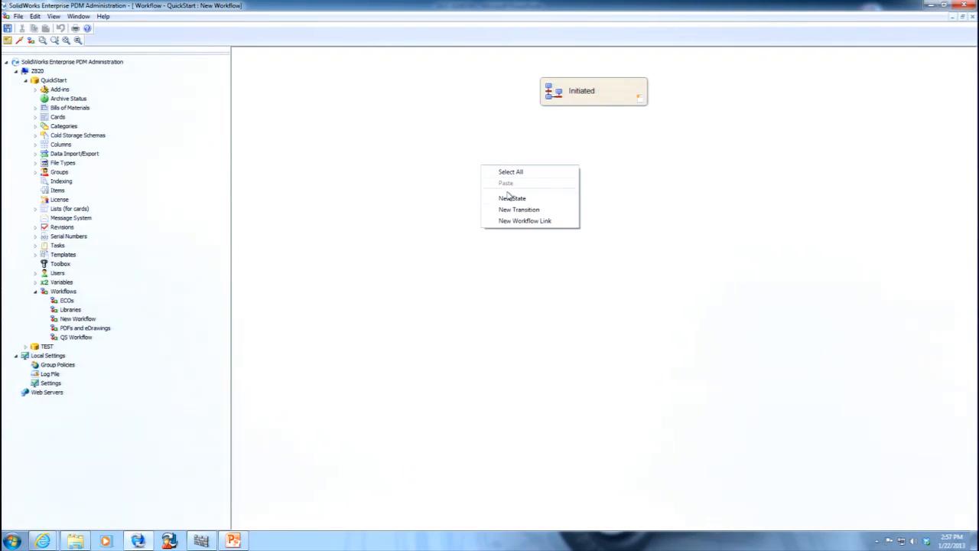
click(511, 198)
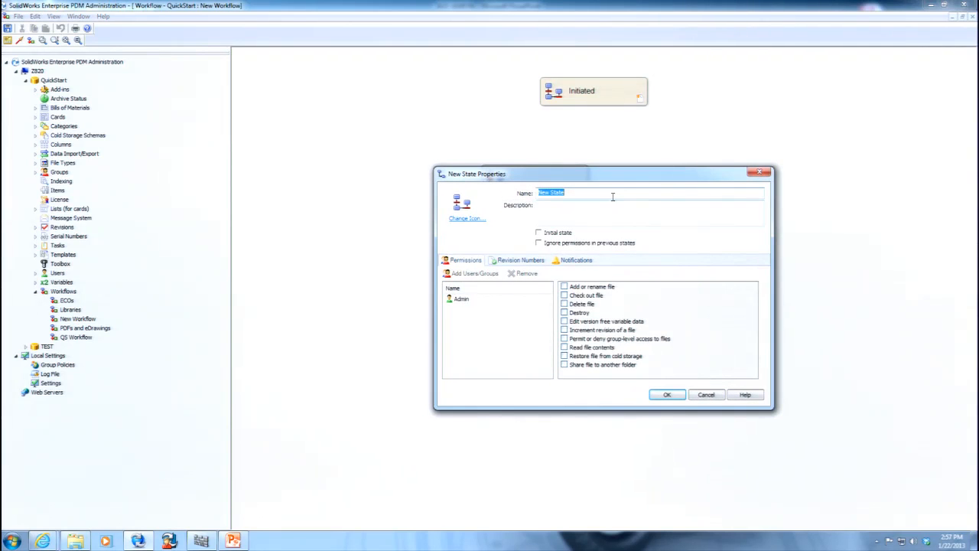
text(Pending)
key(Return)
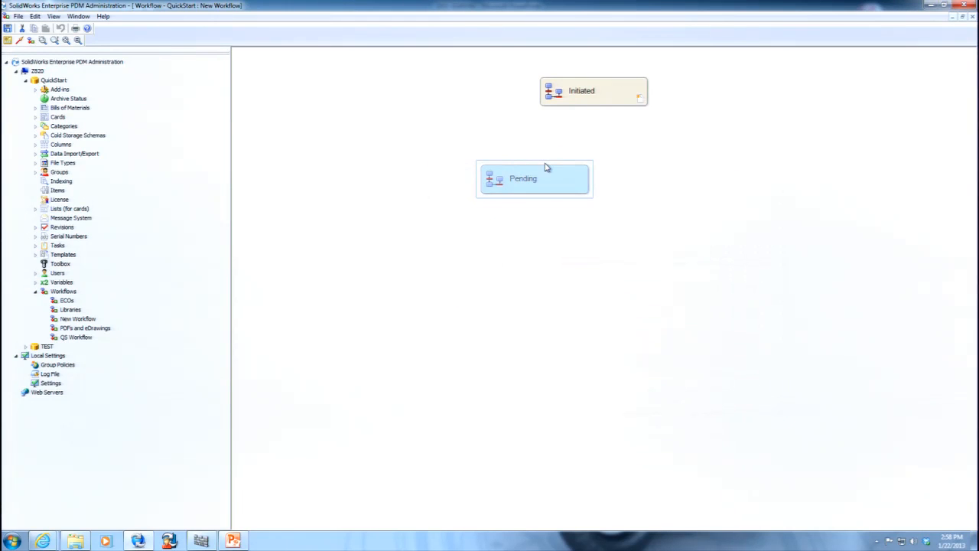
drag(546, 168, 597, 188)
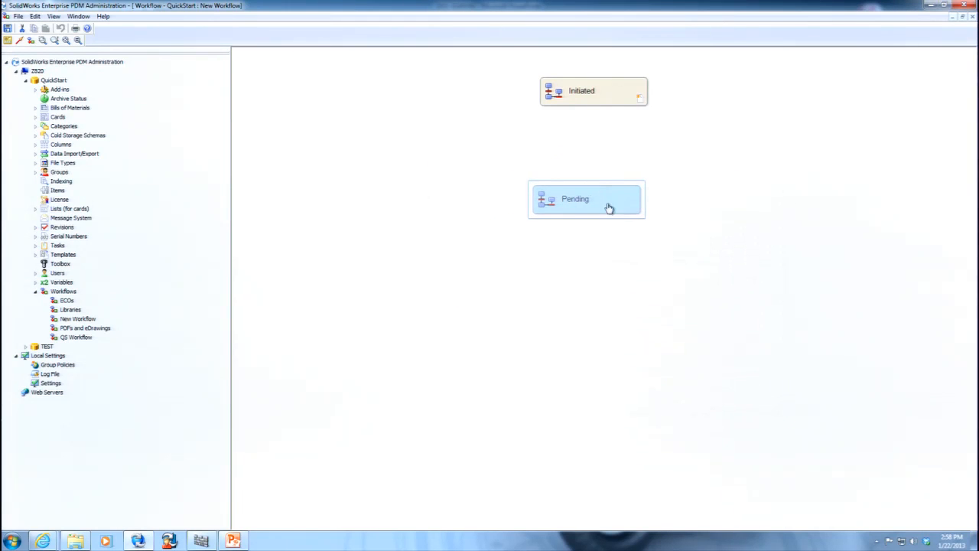
Change the Pending state's icon to the red Z.
double_click(608, 208)
click(462, 220)
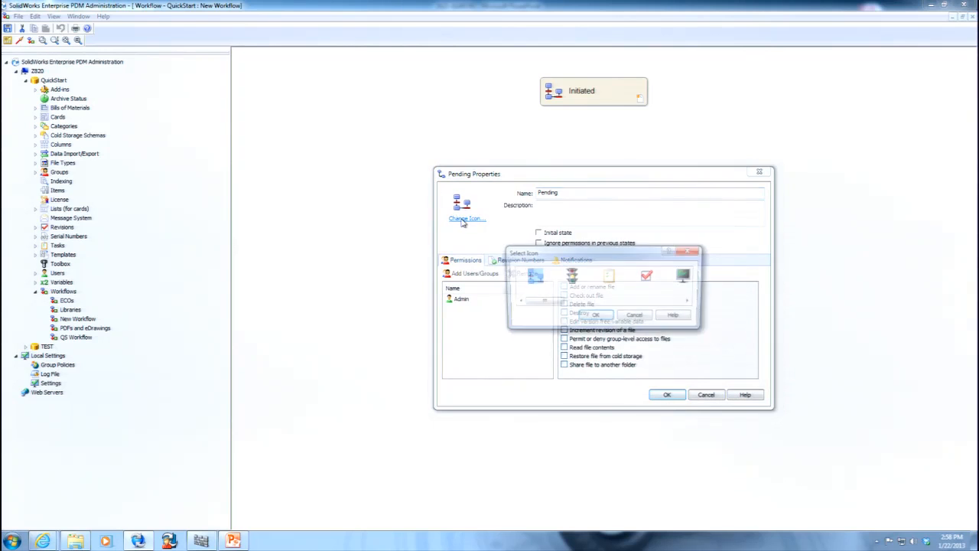
drag(564, 303, 665, 303)
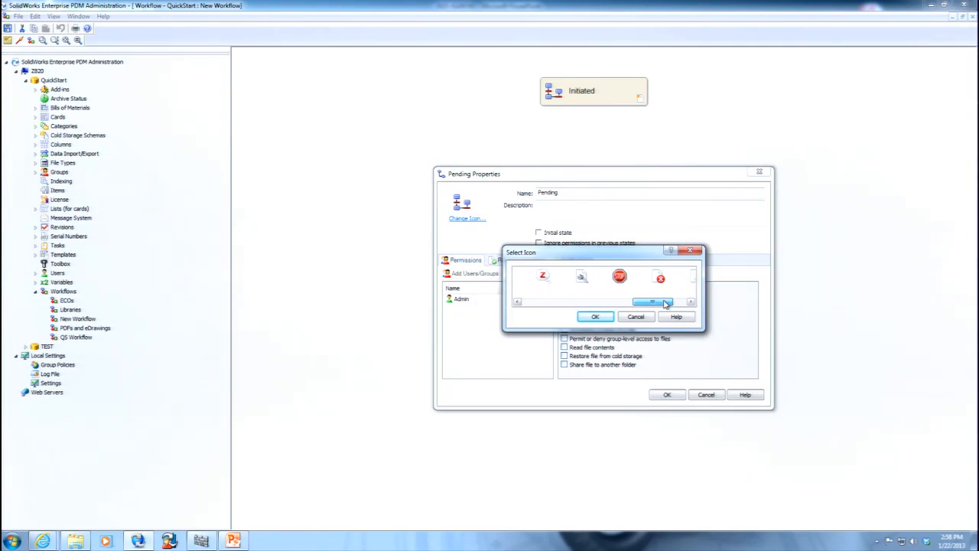
click(542, 277)
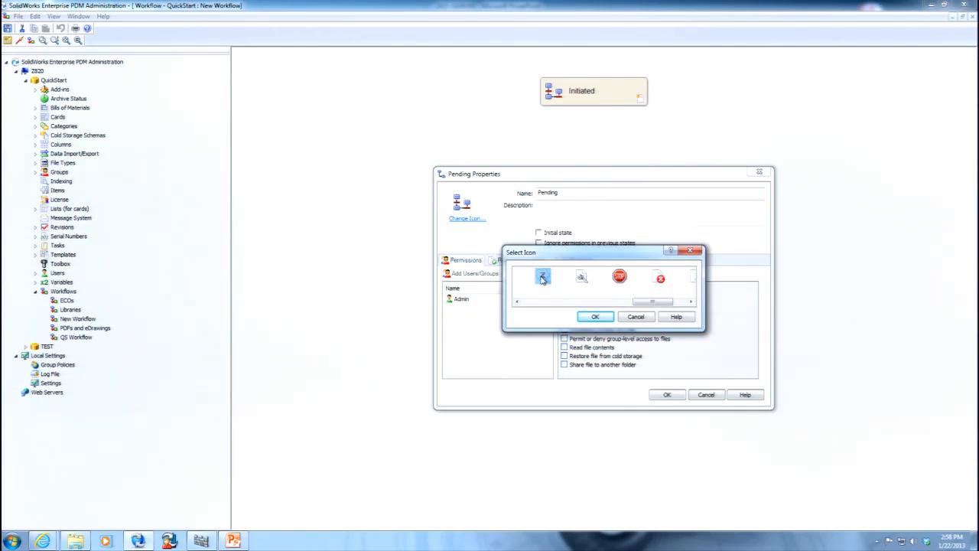
click(604, 318)
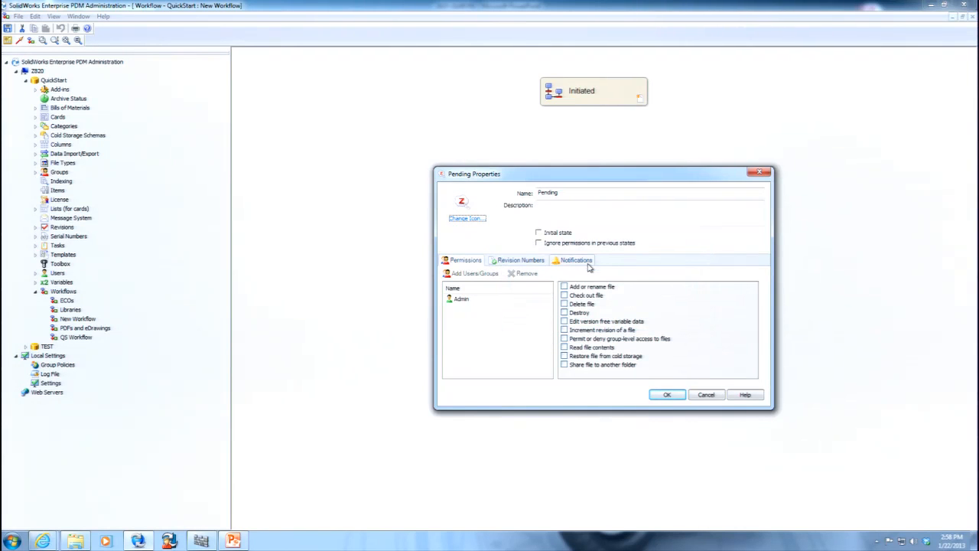
Add the Managers group to the Pending state, grant it all permissions, and accept the properties.
click(475, 274)
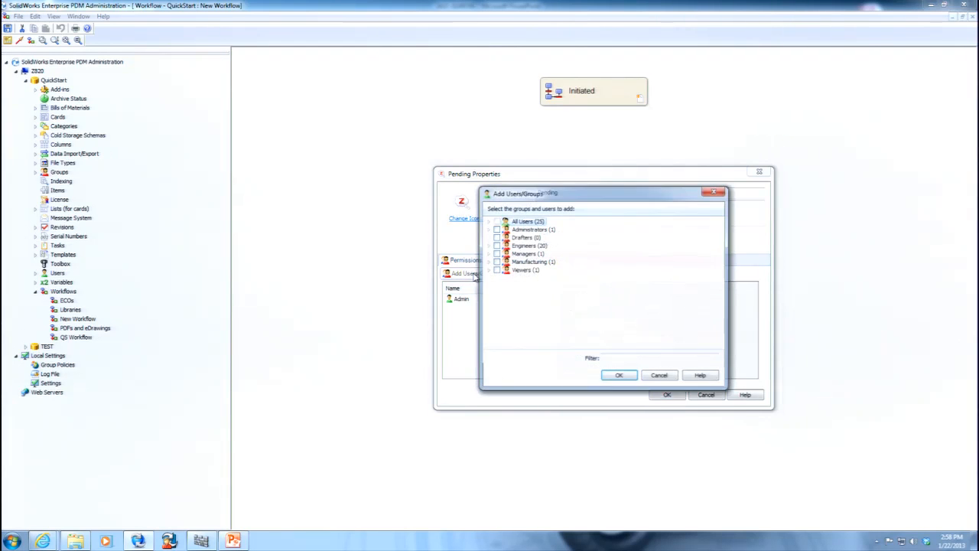
click(495, 253)
click(619, 377)
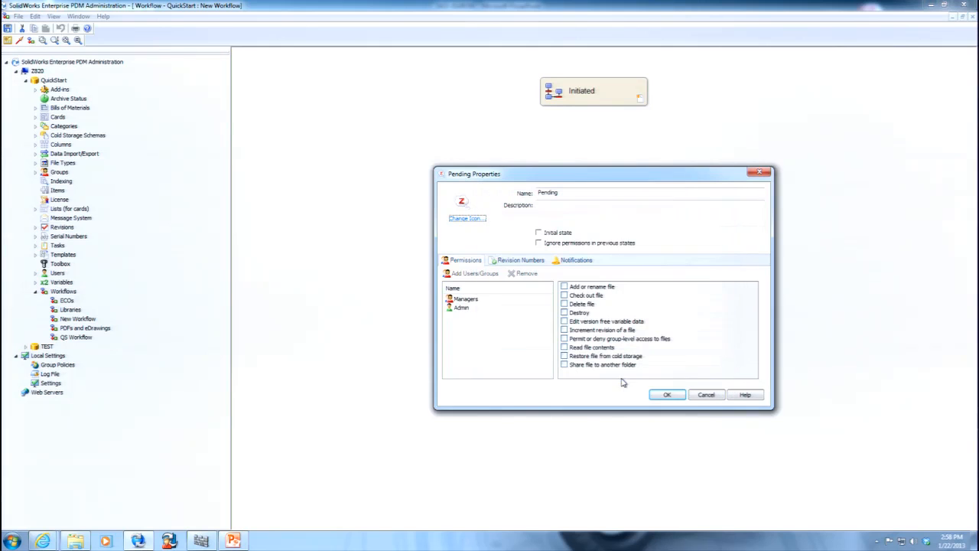
drag(667, 375, 564, 287)
click(564, 288)
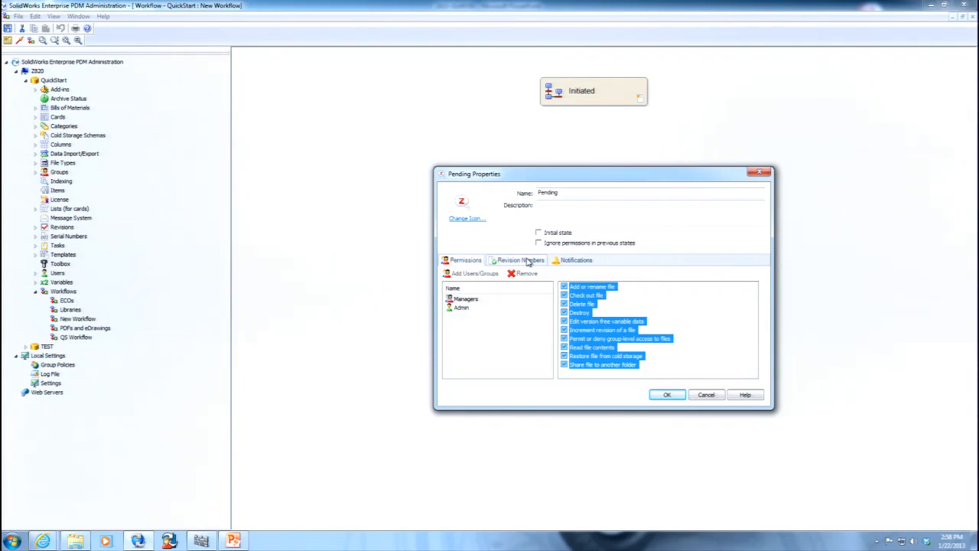
click(664, 395)
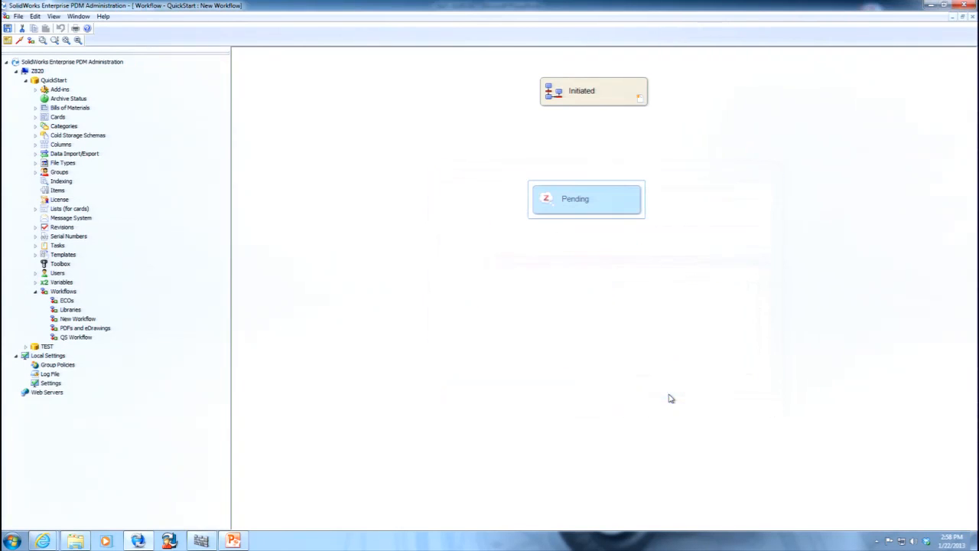
Create a third state below Pending and name it Approved.
right_click(581, 327)
click(610, 355)
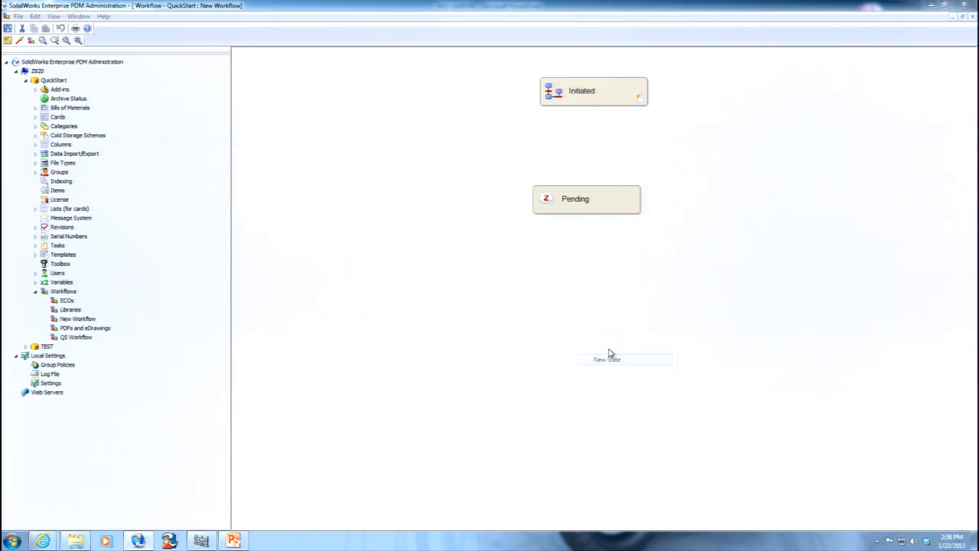
text(Approved)
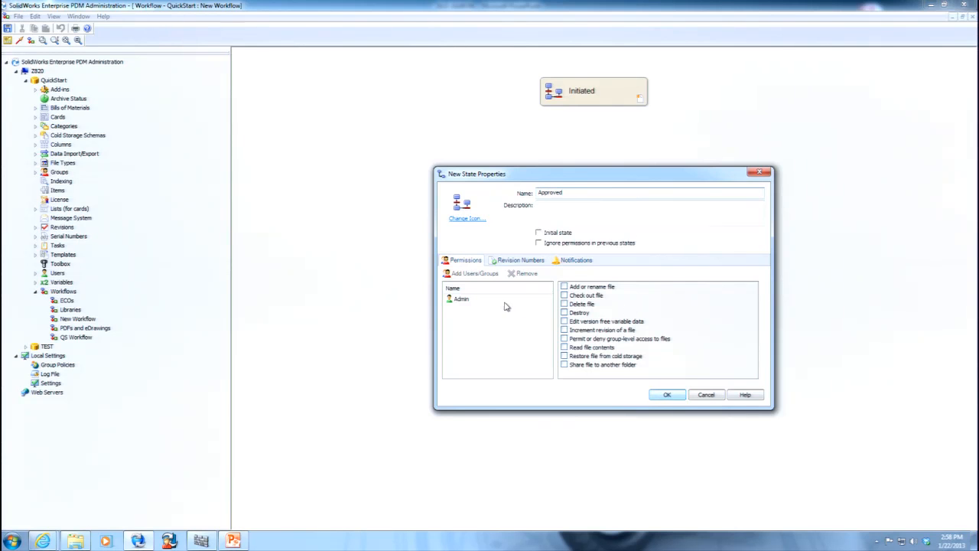
Add the Managers group to the Approved state and grant it all permissions.
click(468, 275)
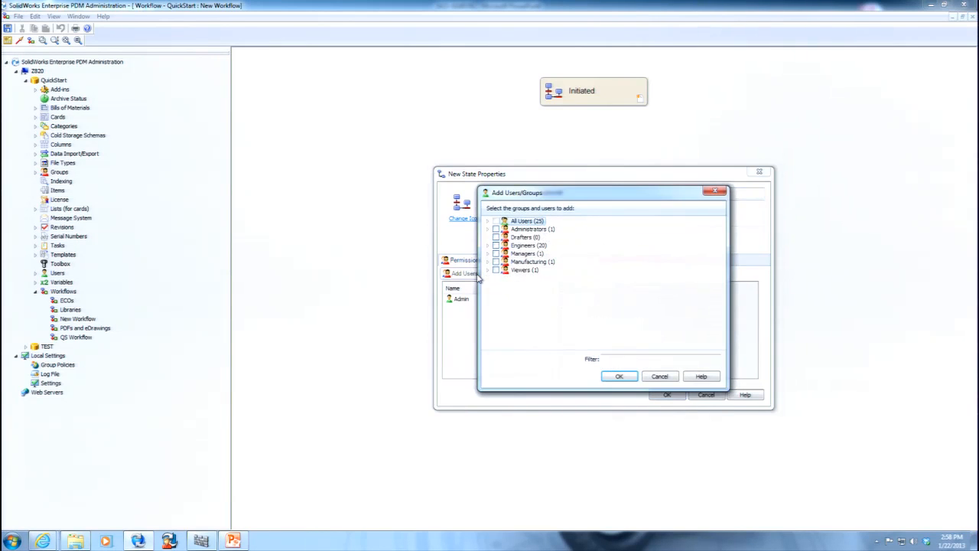
click(496, 253)
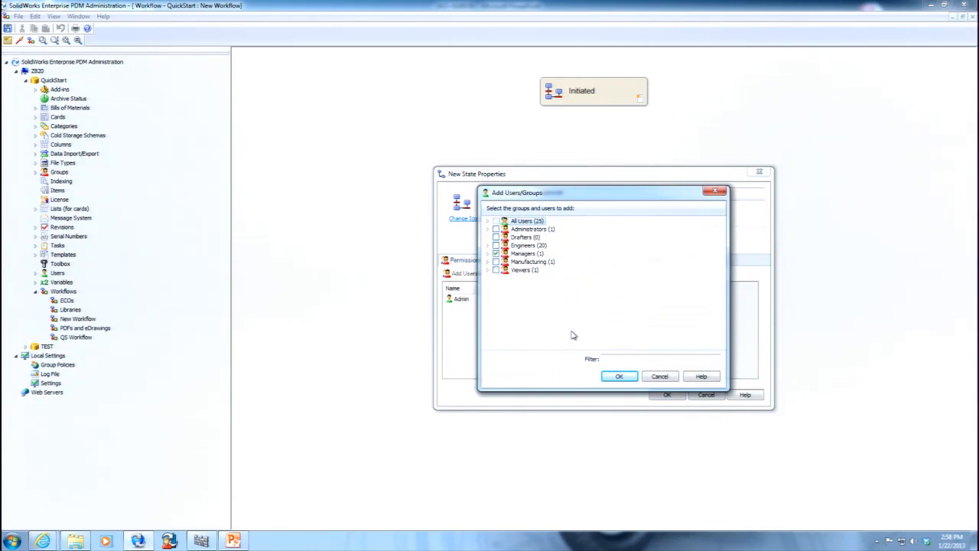
click(620, 376)
click(466, 299)
drag(654, 376, 551, 280)
click(564, 287)
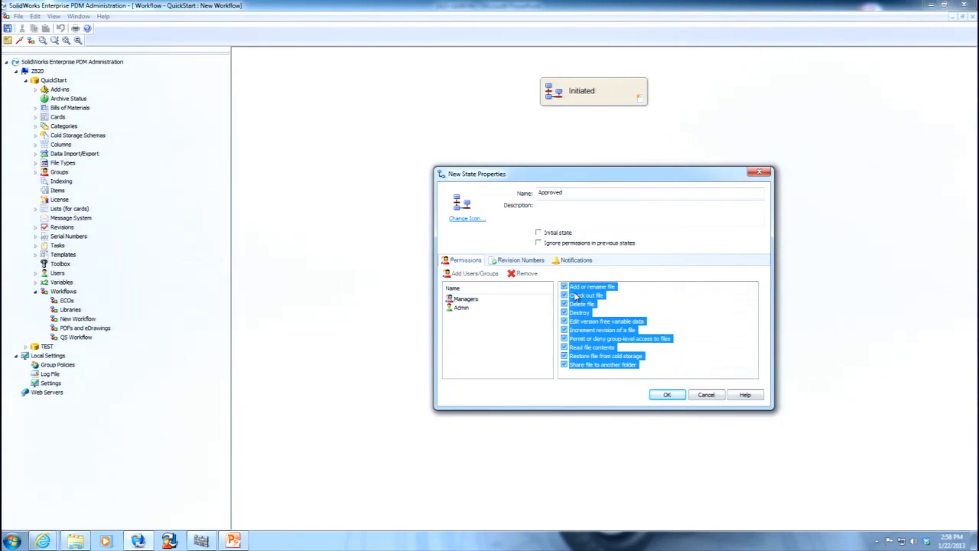
Accept the Approved state's properties and line up the Approved and Initiated states with the Pending state.
click(674, 394)
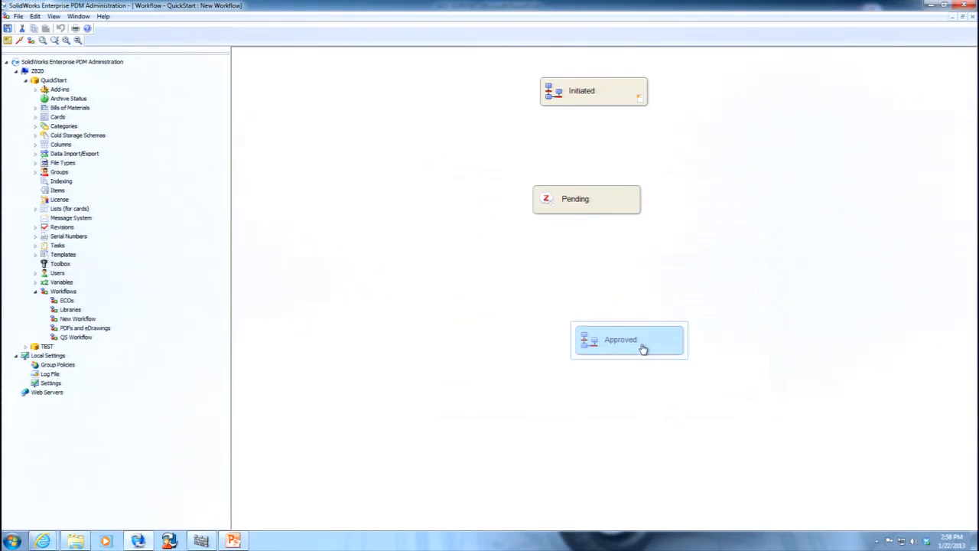
double_click(623, 342)
click(702, 391)
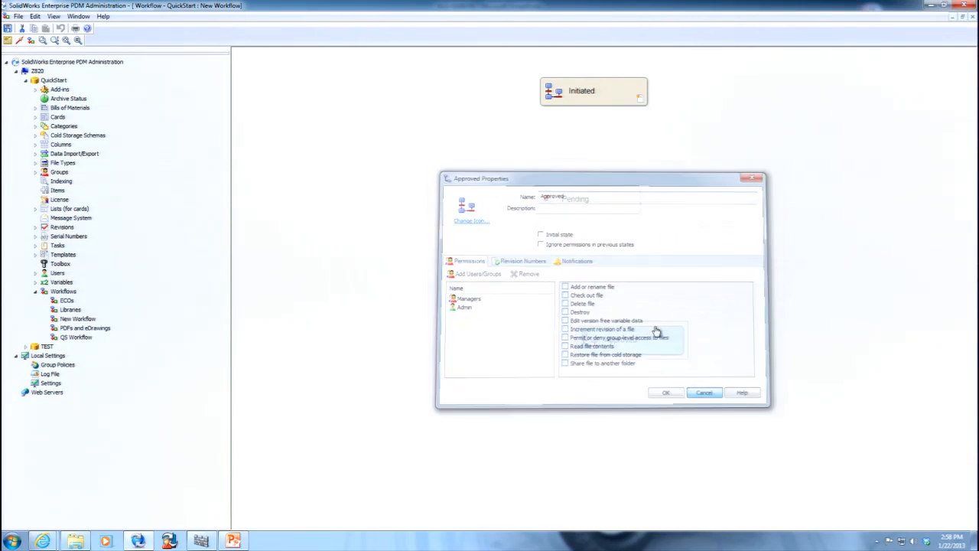
drag(654, 328, 620, 332)
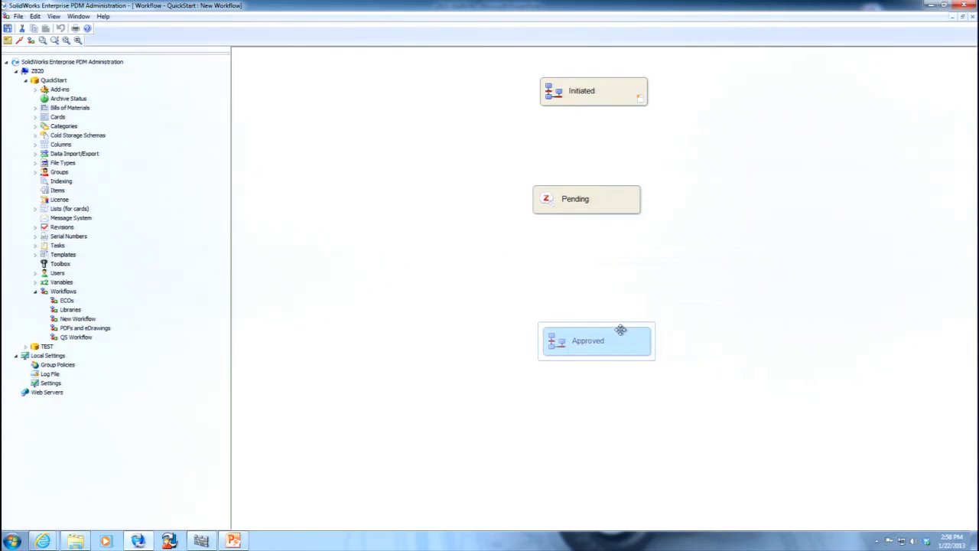
click(692, 312)
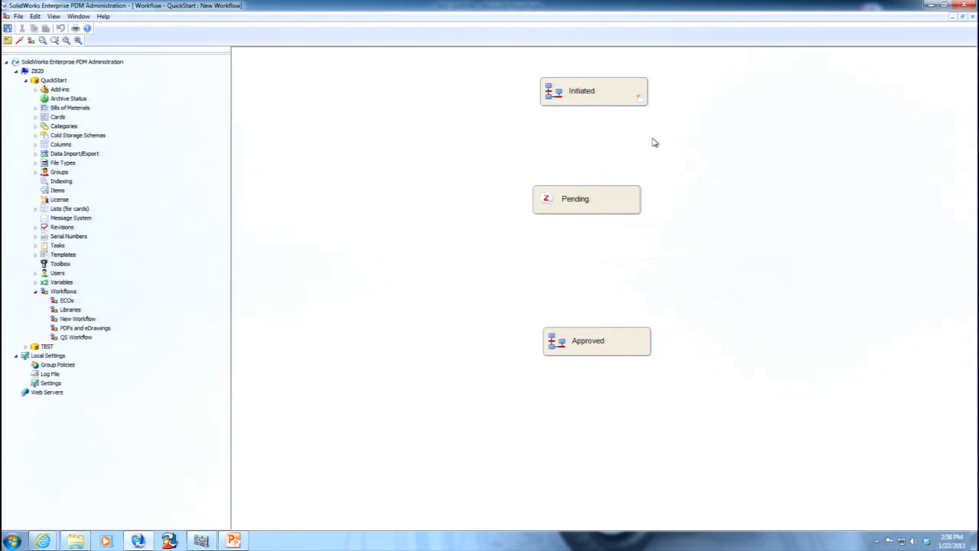
drag(620, 80, 609, 80)
Assign the Alpha Revision number to the Approved state with its component incremented by 1, and accept the properties.
click(606, 342)
double_click(606, 343)
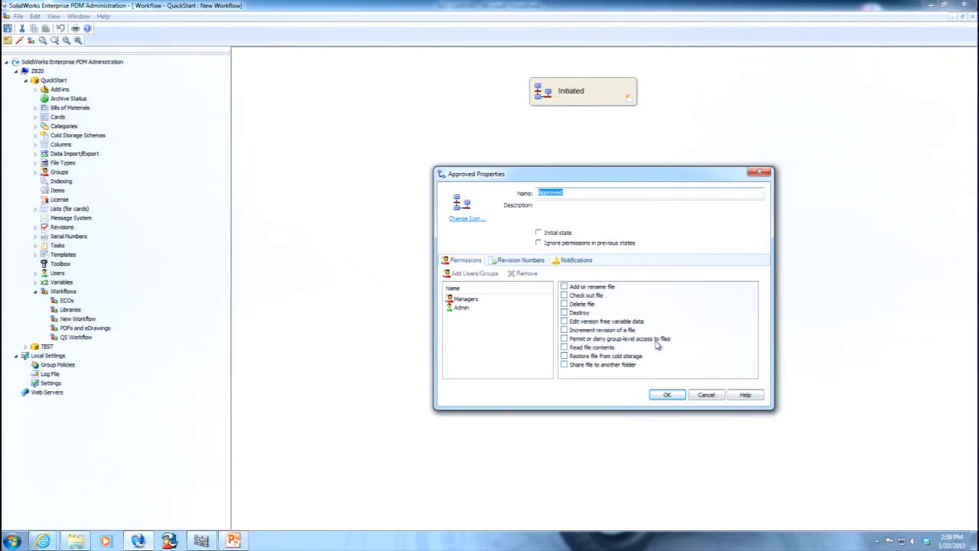
click(523, 261)
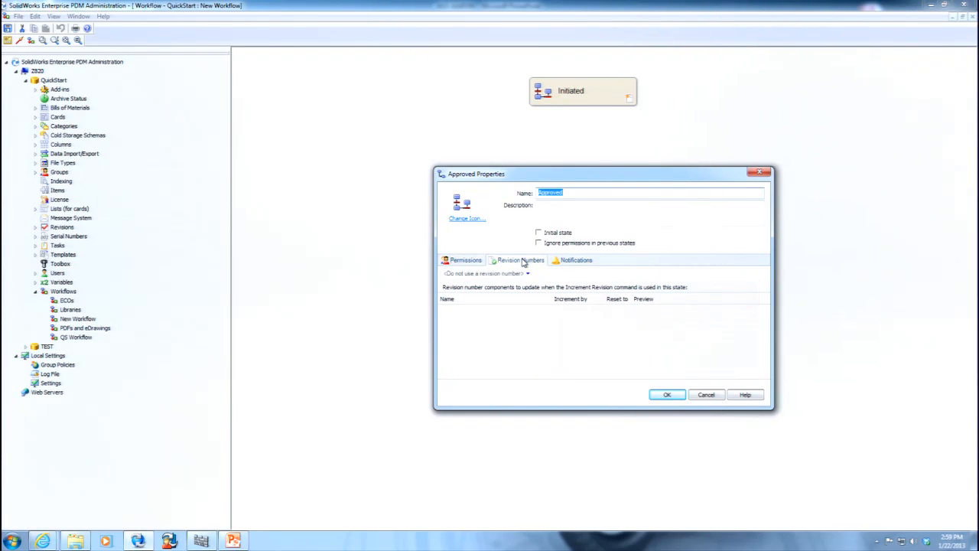
click(527, 274)
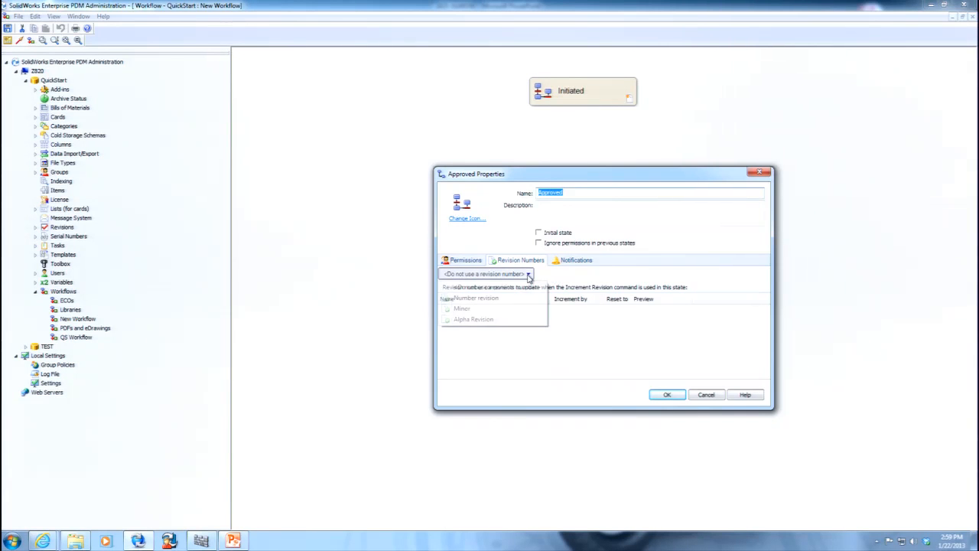
click(497, 319)
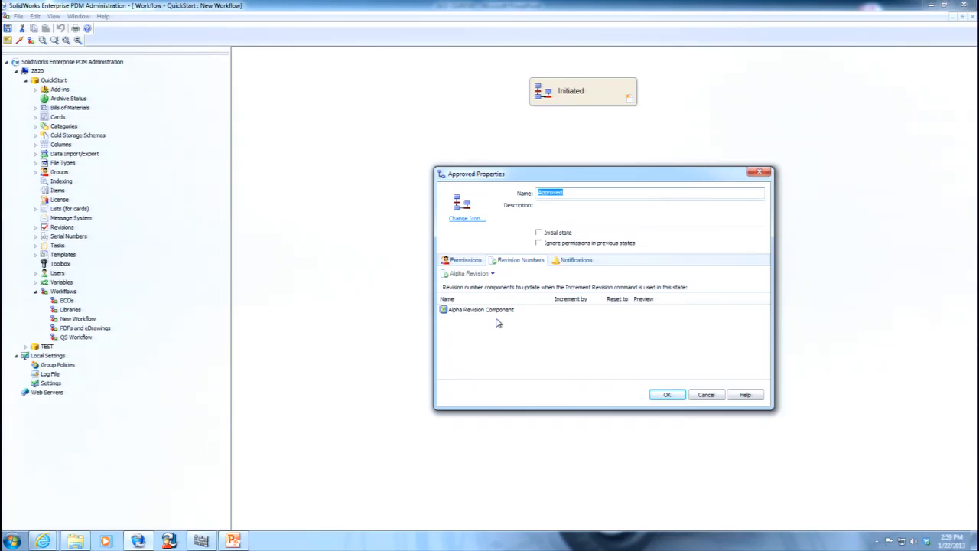
click(571, 312)
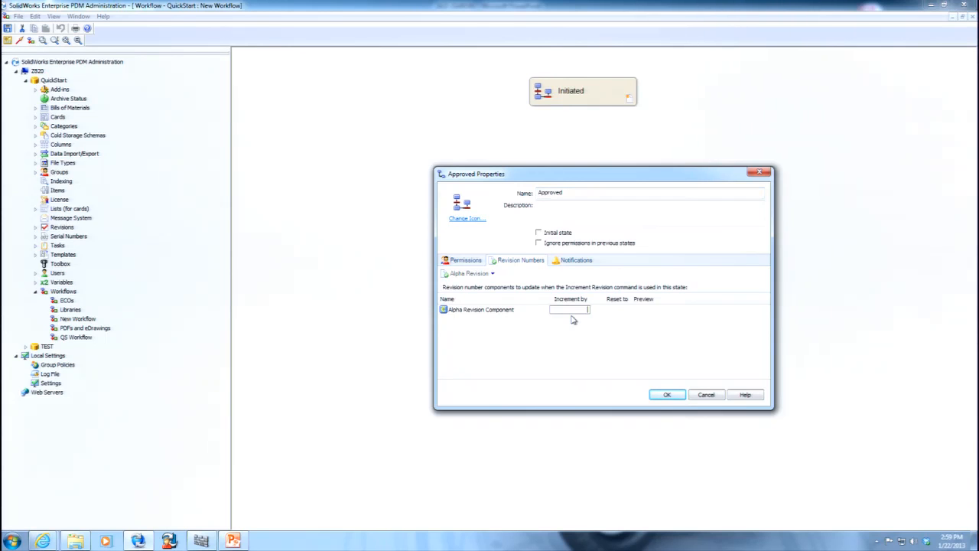
text(1)
click(667, 395)
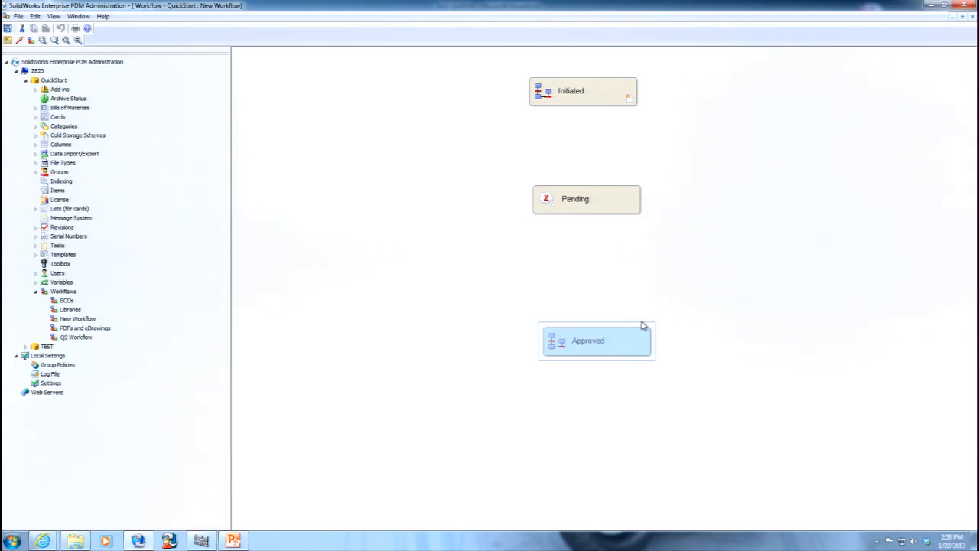
Nudge the Approved state into line and open the notification settings of the Pending state.
drag(627, 332, 624, 333)
double_click(605, 207)
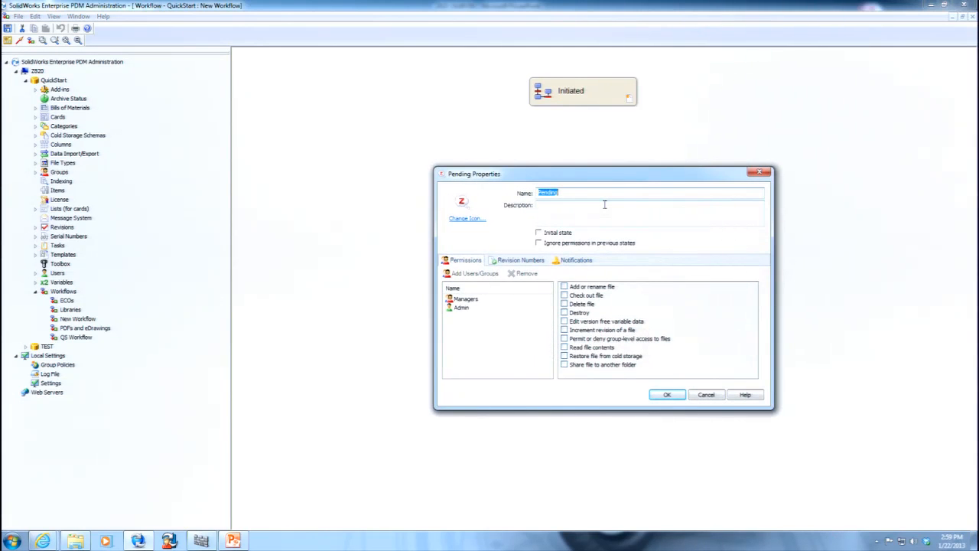
click(572, 261)
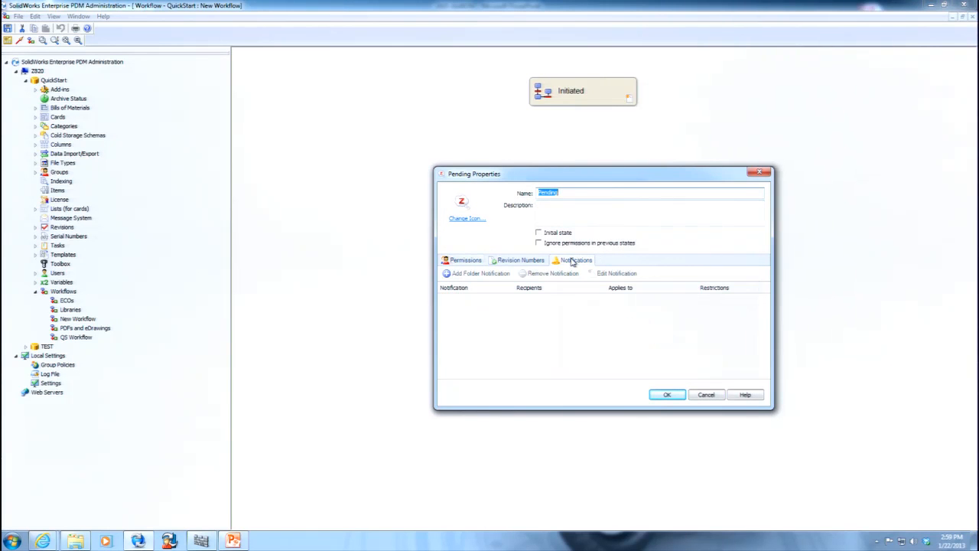
click(501, 274)
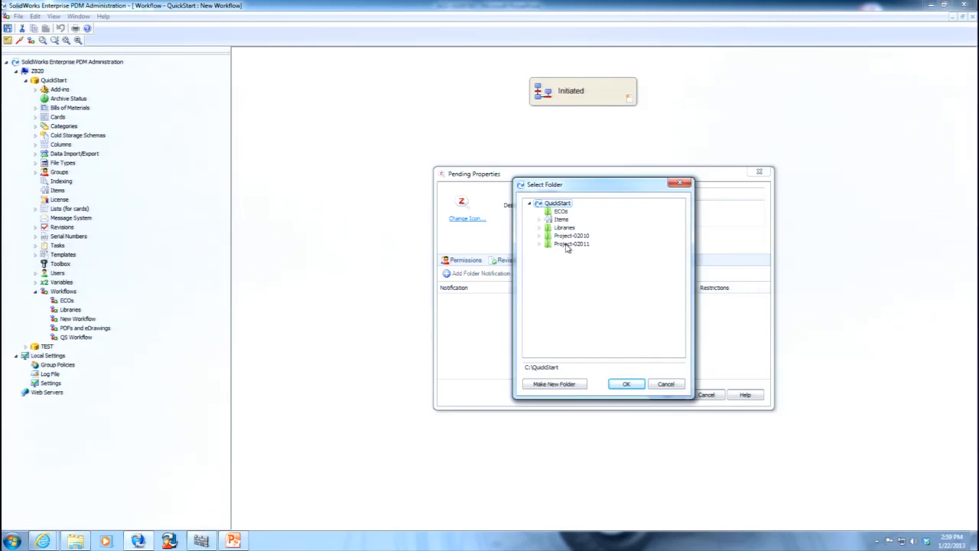
click(626, 385)
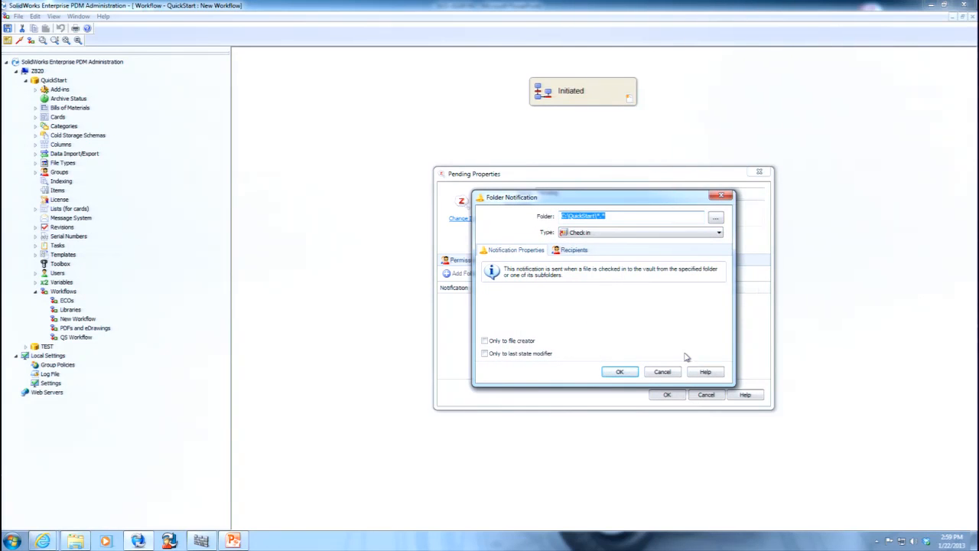
click(662, 372)
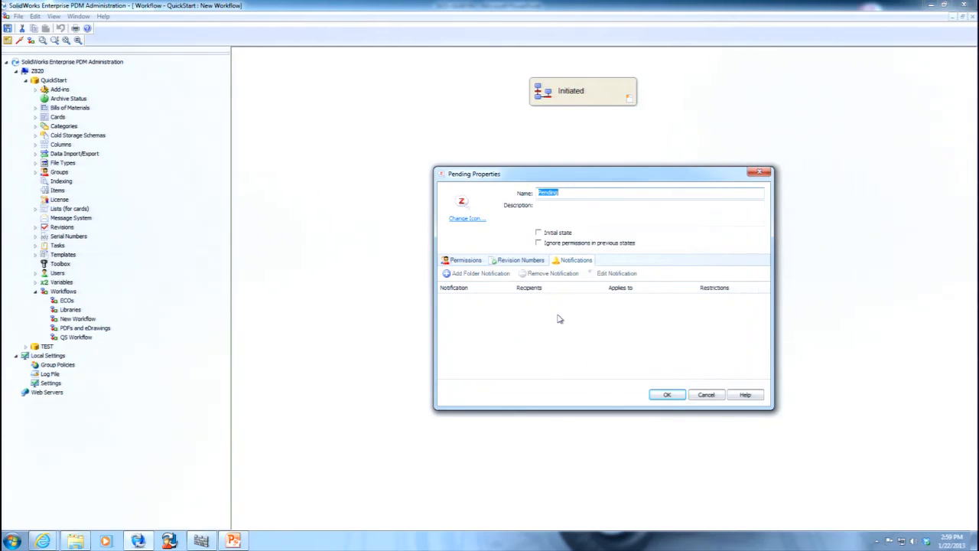
Define a Delayed in State notification for the QuickStart folder, triggered after 5 days in Pending and resent every 1 day.
click(490, 277)
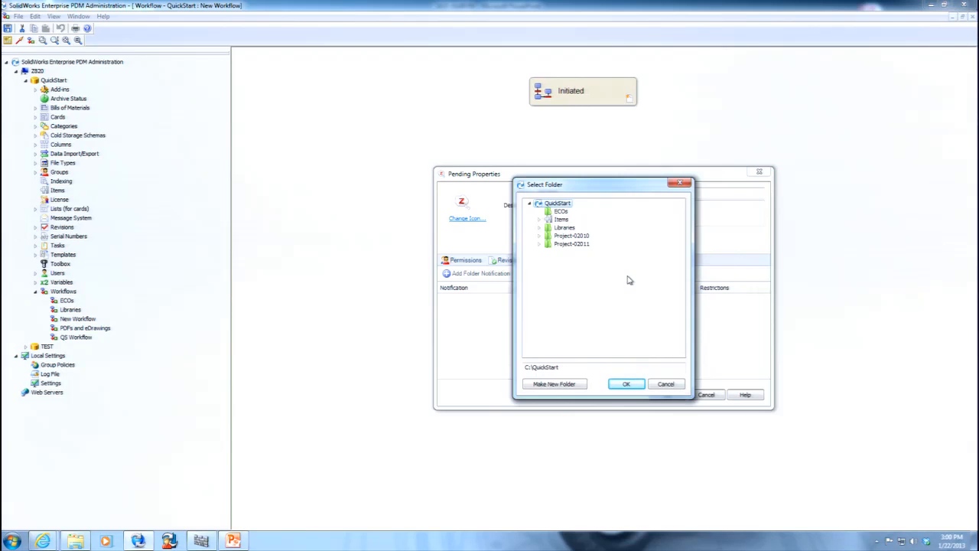
click(627, 384)
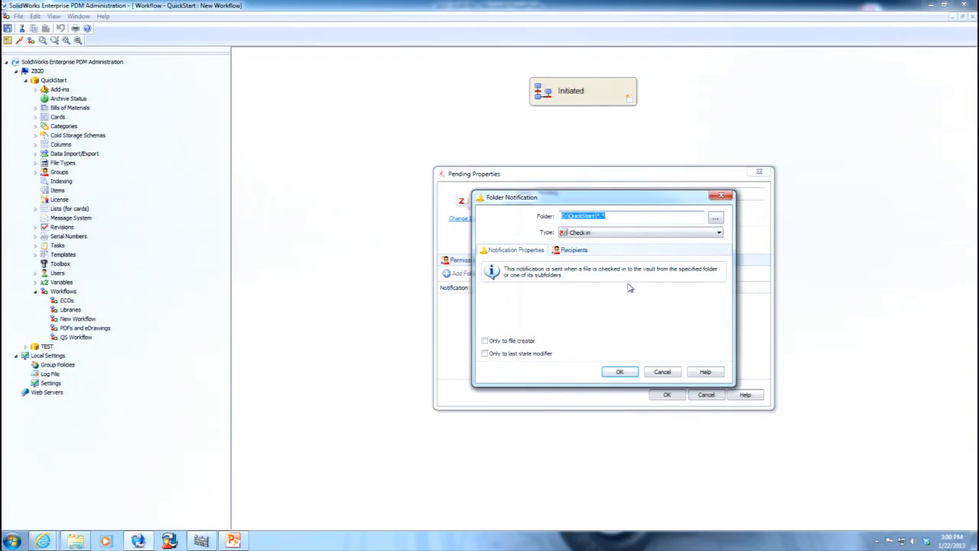
click(613, 236)
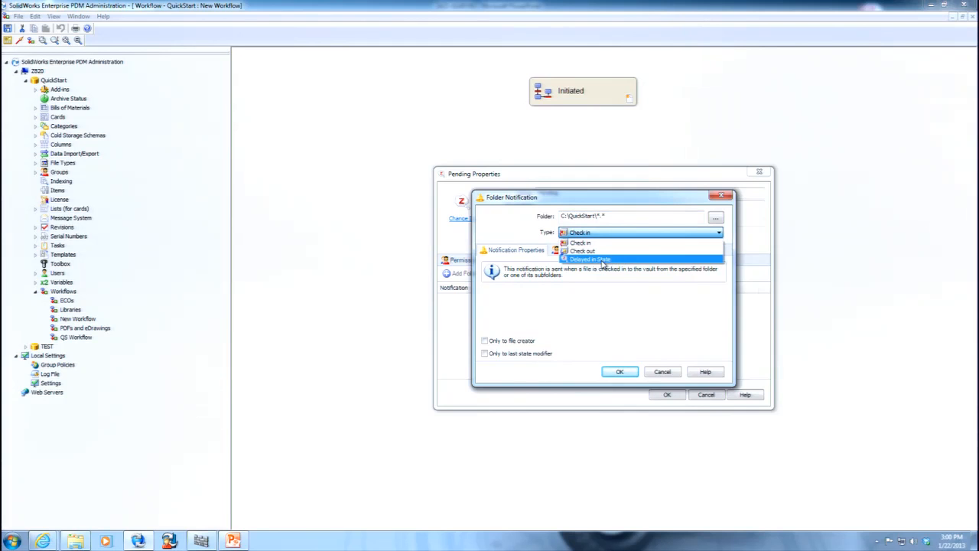
click(604, 262)
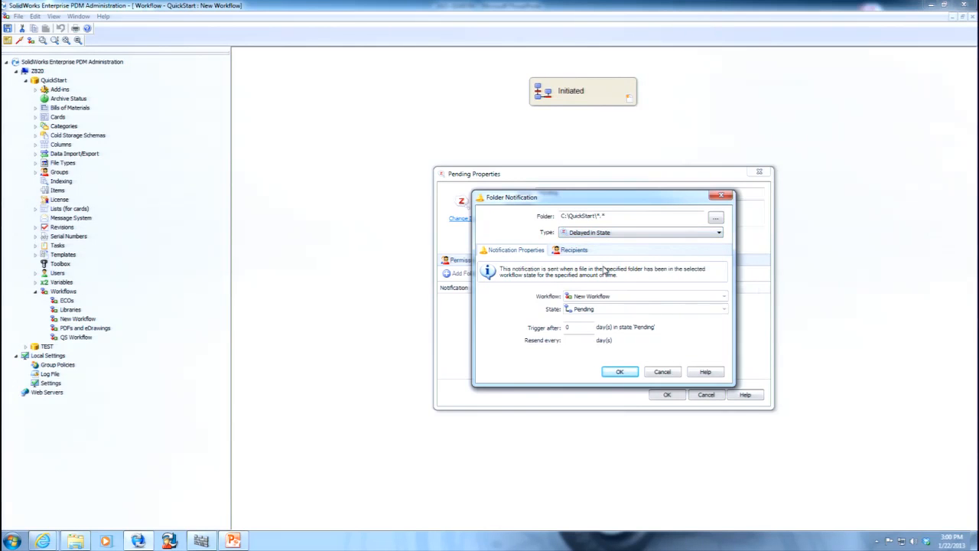
double_click(579, 327)
text(5)
click(582, 341)
text(1)
Add the Engineers group as recipient of the delay notification, and accept the notification and the Pending properties.
click(625, 371)
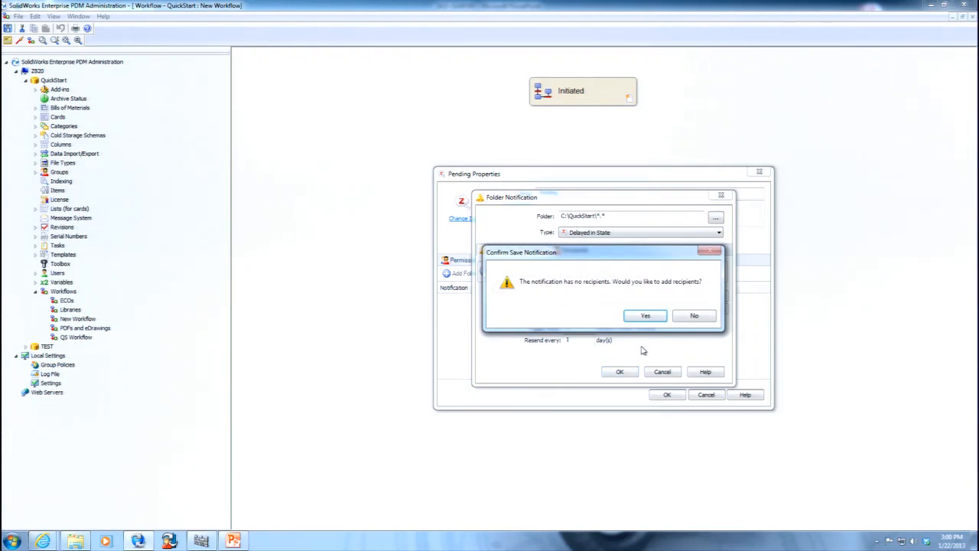
click(642, 316)
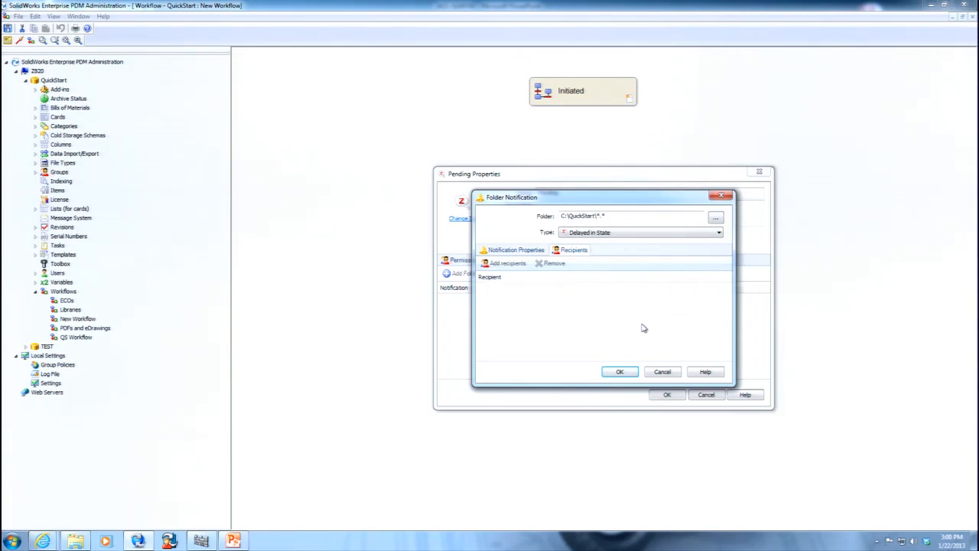
click(506, 263)
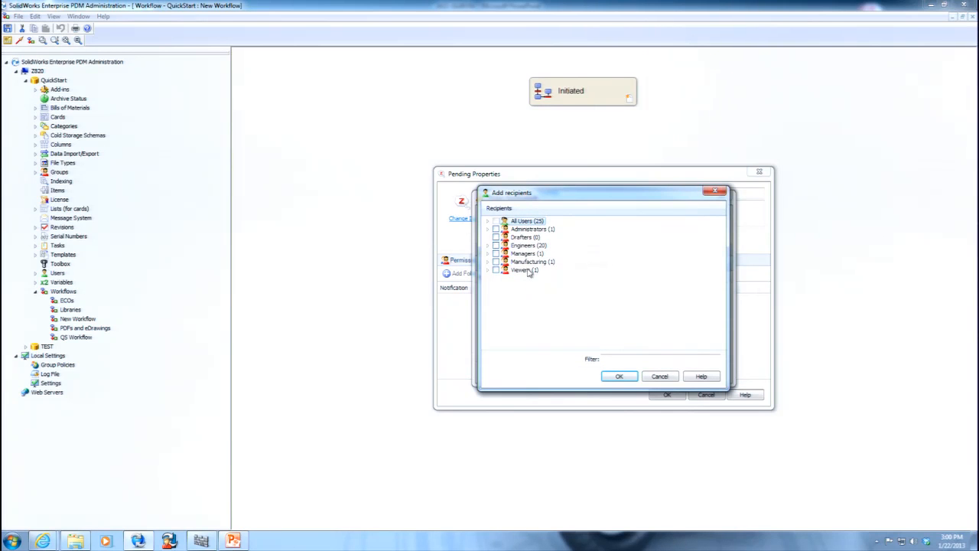
click(496, 245)
click(618, 376)
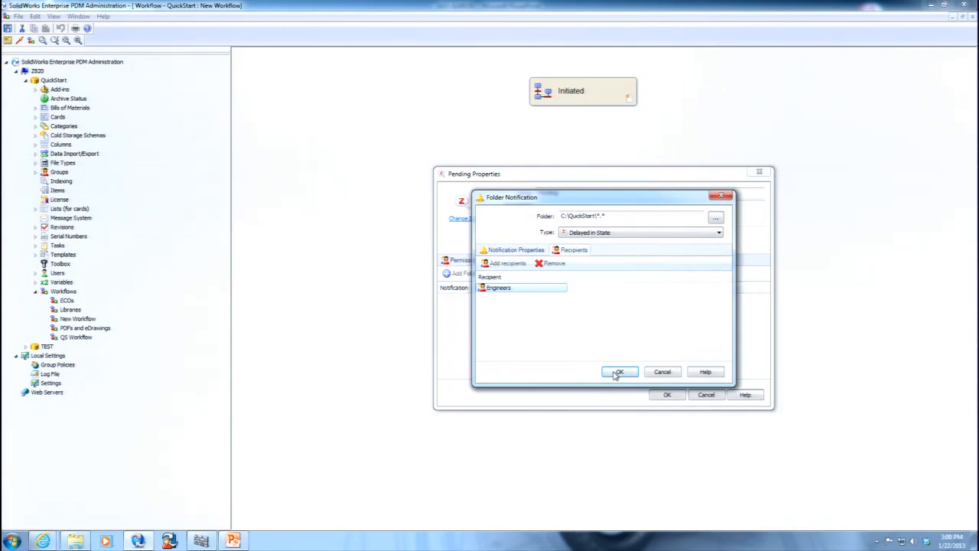
click(619, 372)
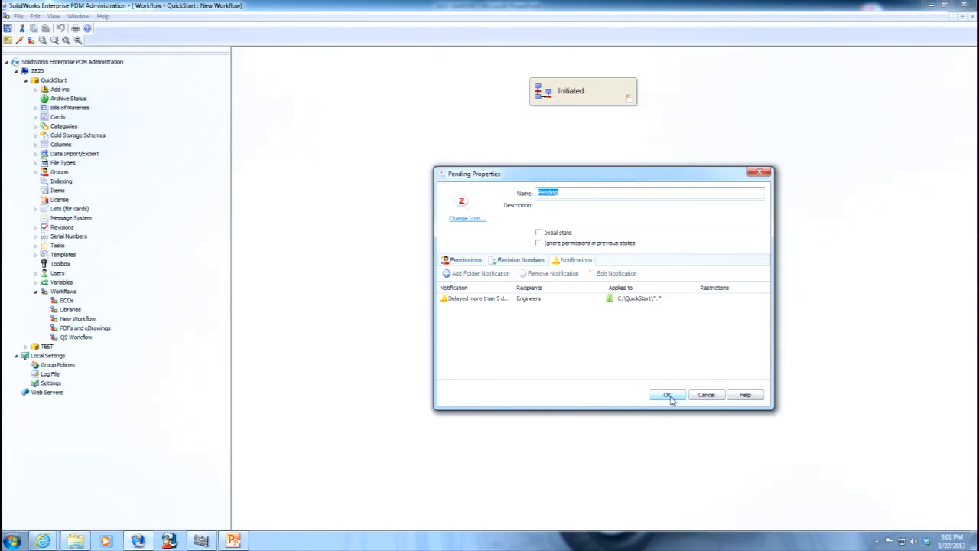
click(667, 396)
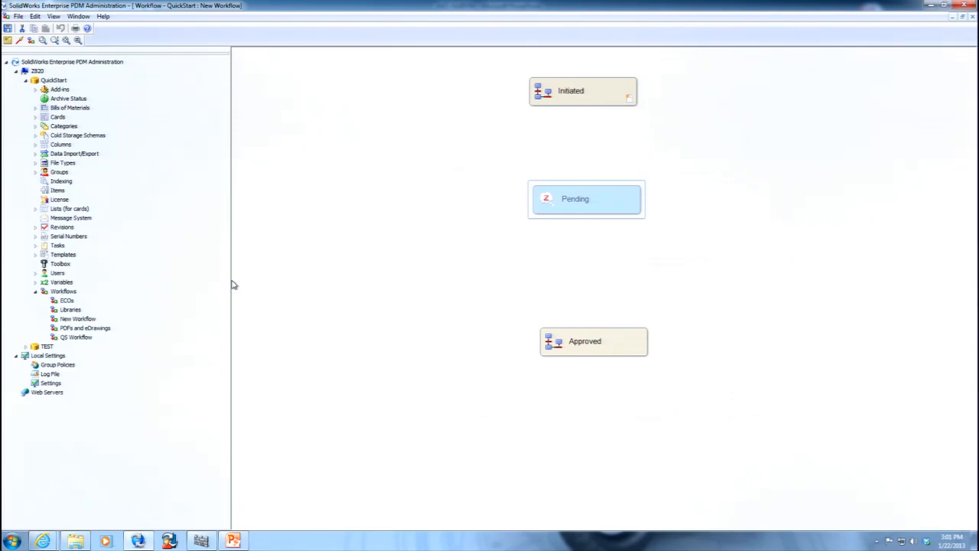
Examine the SMTP mail settings of the vault's message system and close them without saving.
right_click(54, 219)
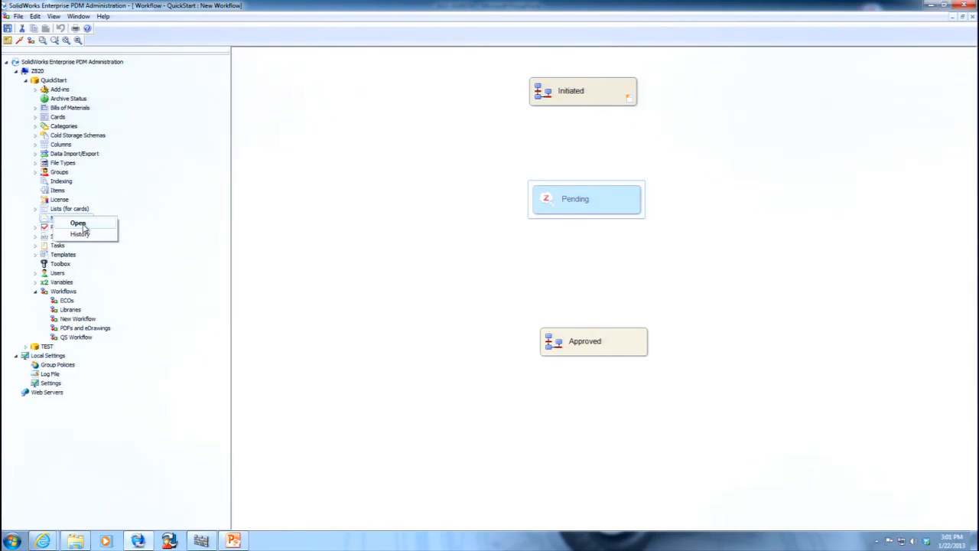
click(98, 222)
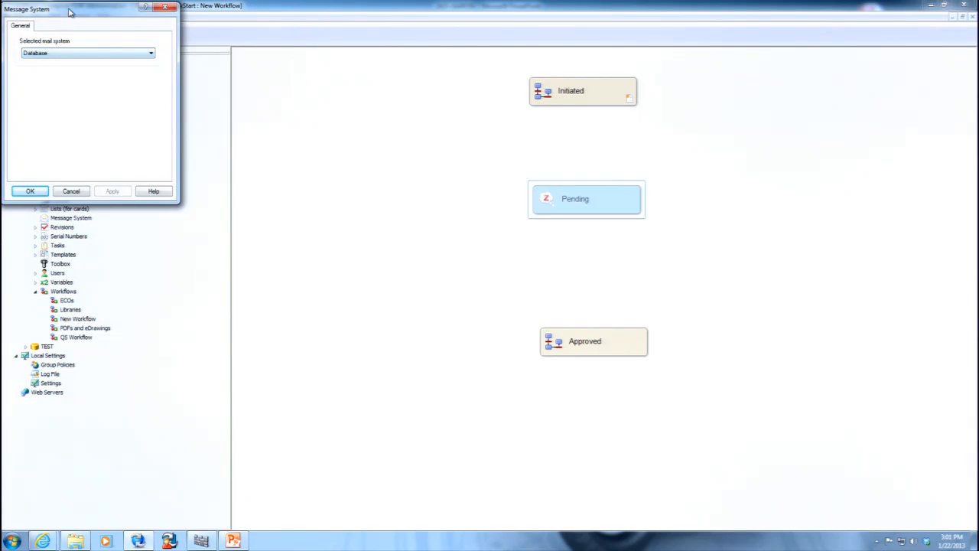
drag(70, 9, 101, 29)
click(103, 74)
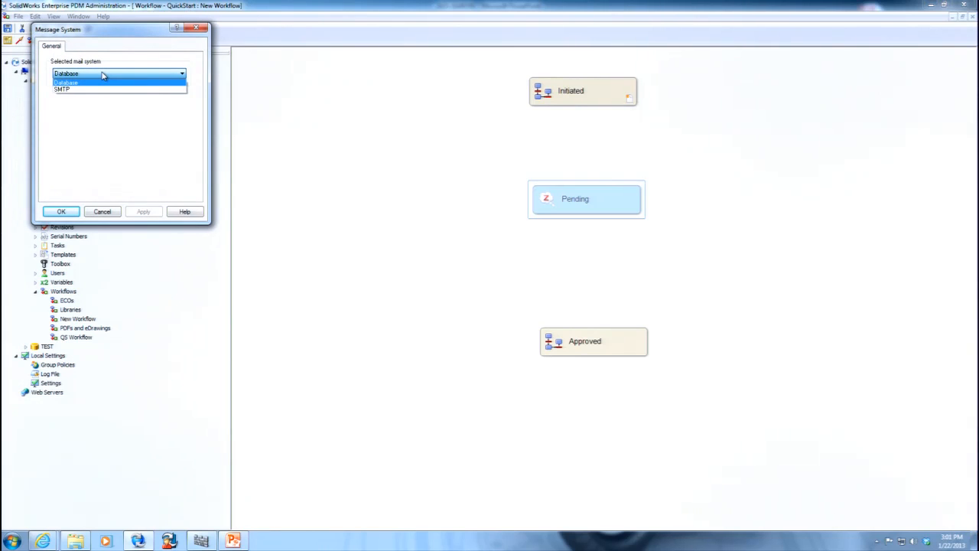
click(85, 90)
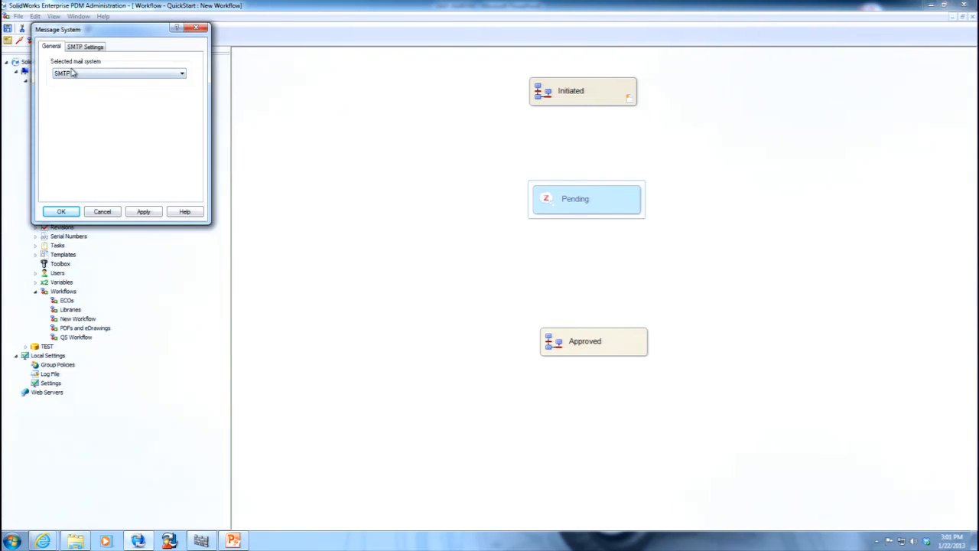
click(85, 48)
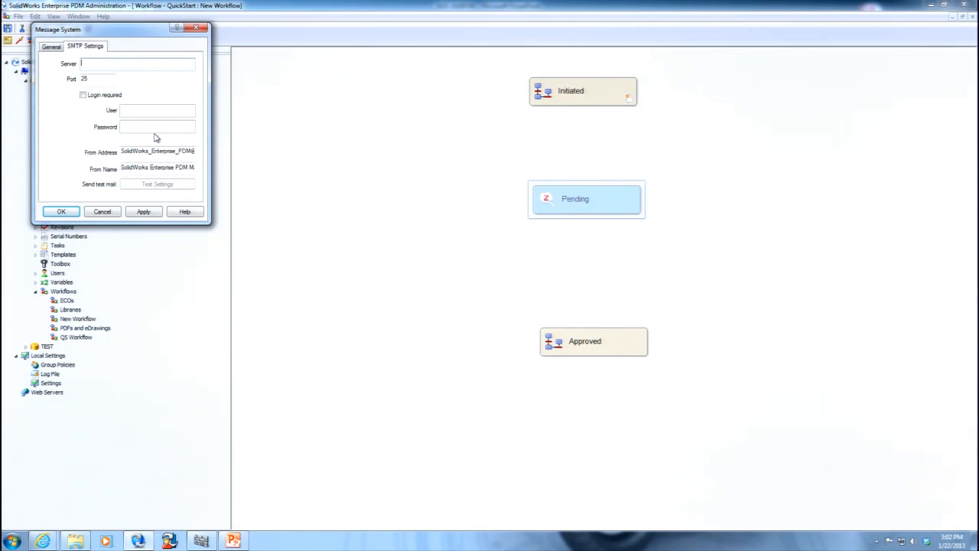
click(113, 212)
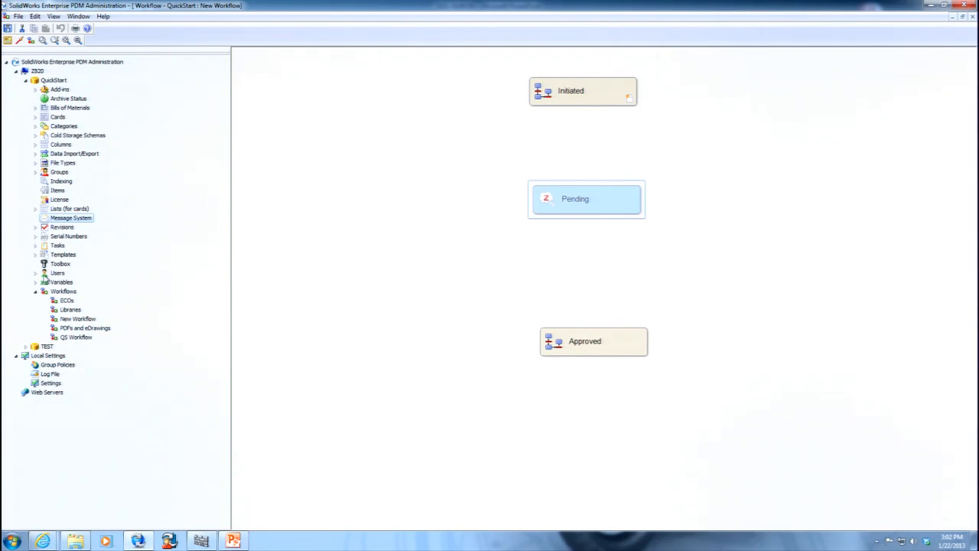
Examine the e-mail field in the properties of the user listed below Admin, cancel, and switch to the PowerPoint presentation.
click(36, 273)
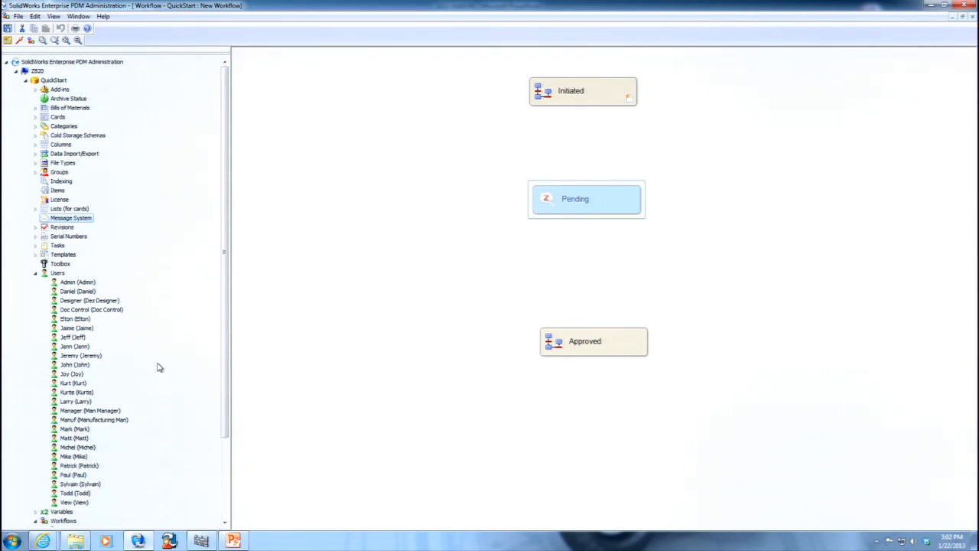
double_click(77, 293)
click(534, 176)
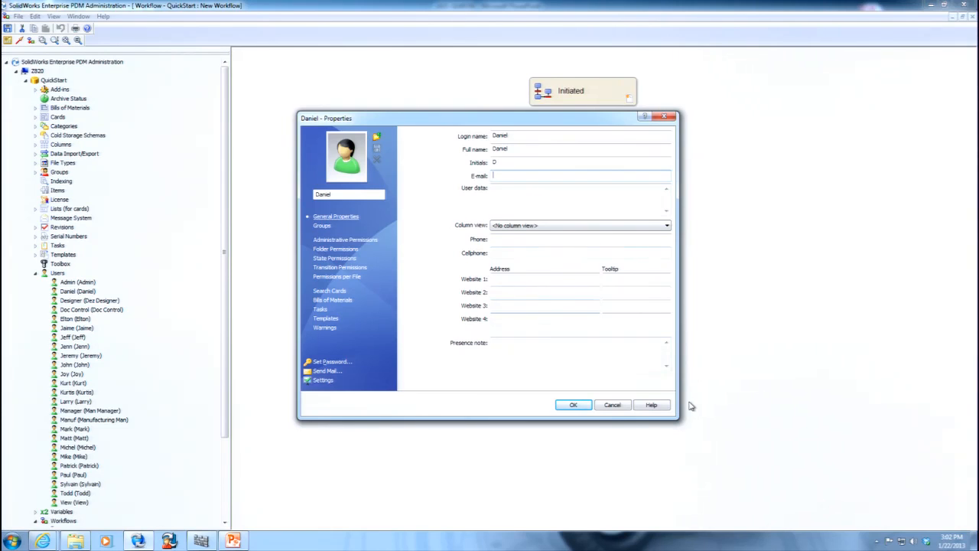
click(621, 407)
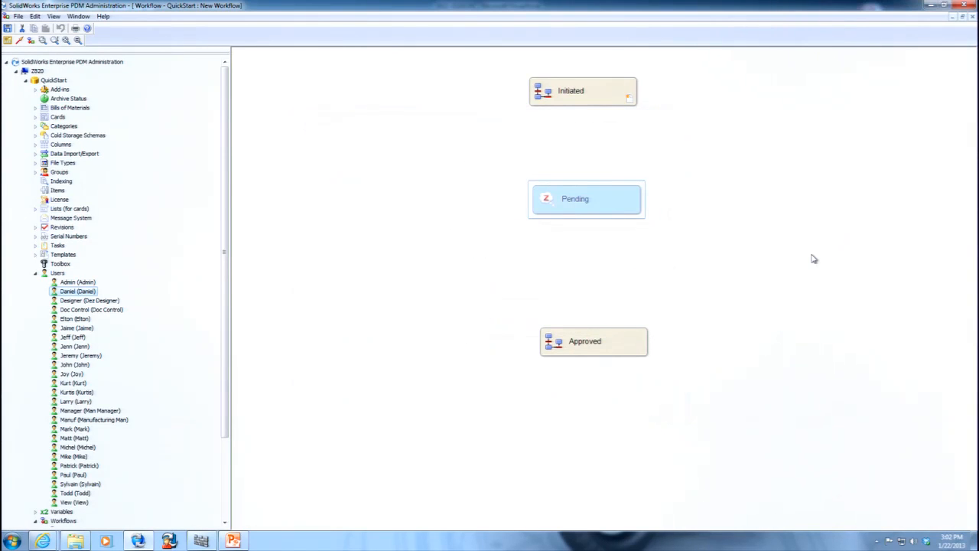
click(233, 541)
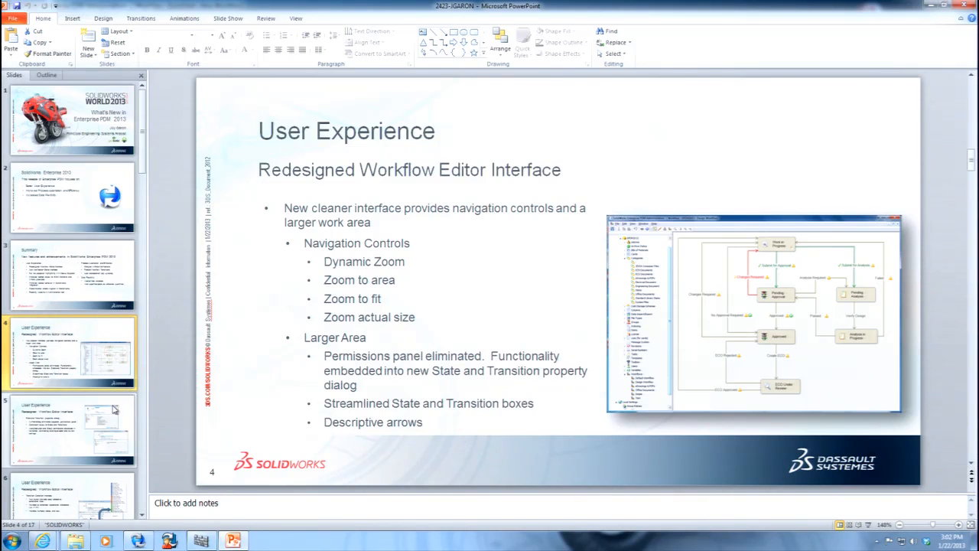
View the slides on the State and Transition properties dialog and the transition condition interface, and return to the PDM Administration workflow editor.
click(68, 419)
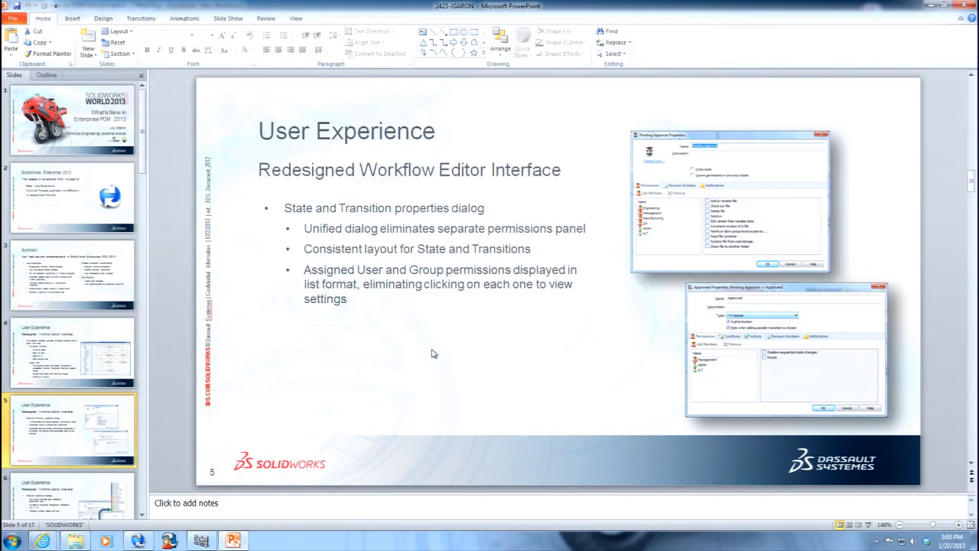
click(88, 494)
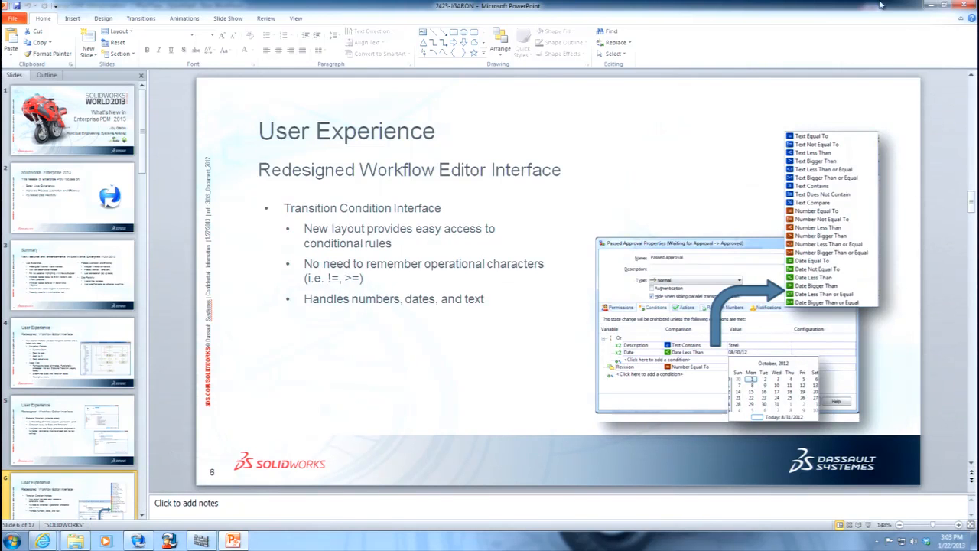
click(930, 6)
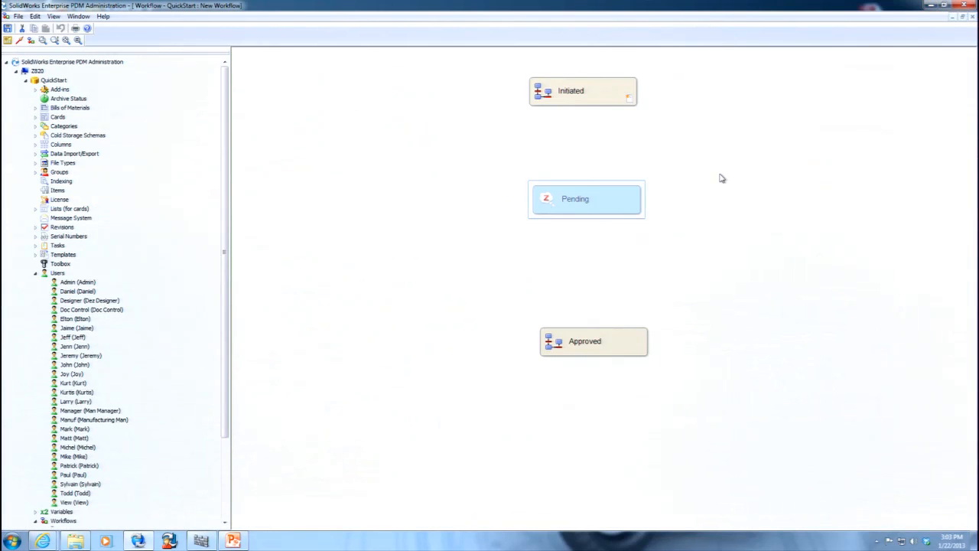
Add a transition from Initiated to Pending, name it Submit and set its type to Parallel.
right_click(695, 166)
click(748, 208)
click(585, 102)
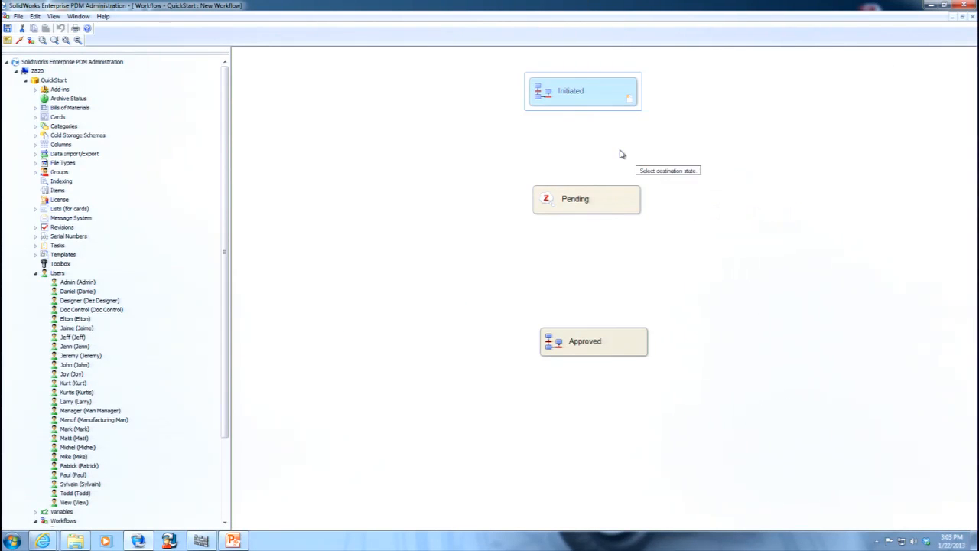
click(602, 197)
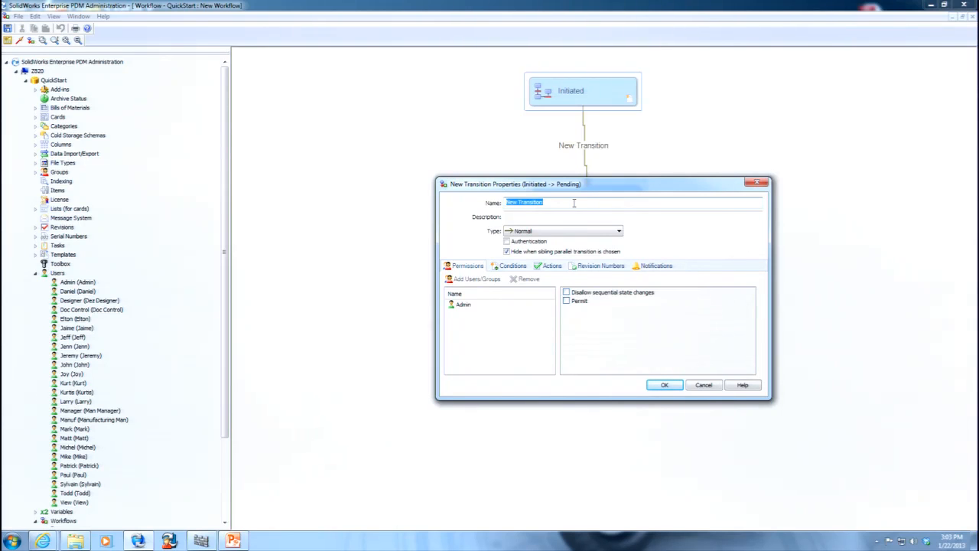
text(Submit)
click(569, 232)
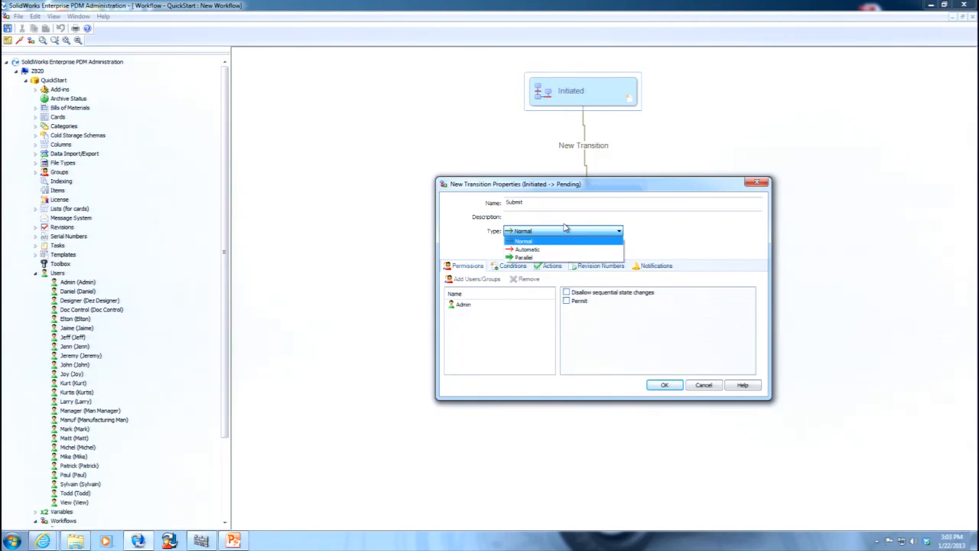
click(529, 258)
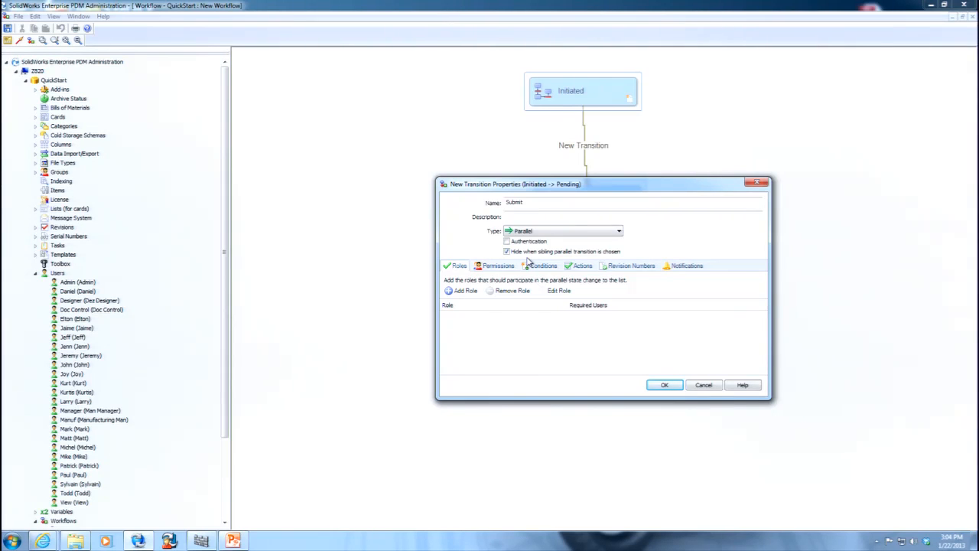
Add a Reviewers role with the Administrators group and the first, fifth and seventh users listed under Engineers as members.
click(462, 291)
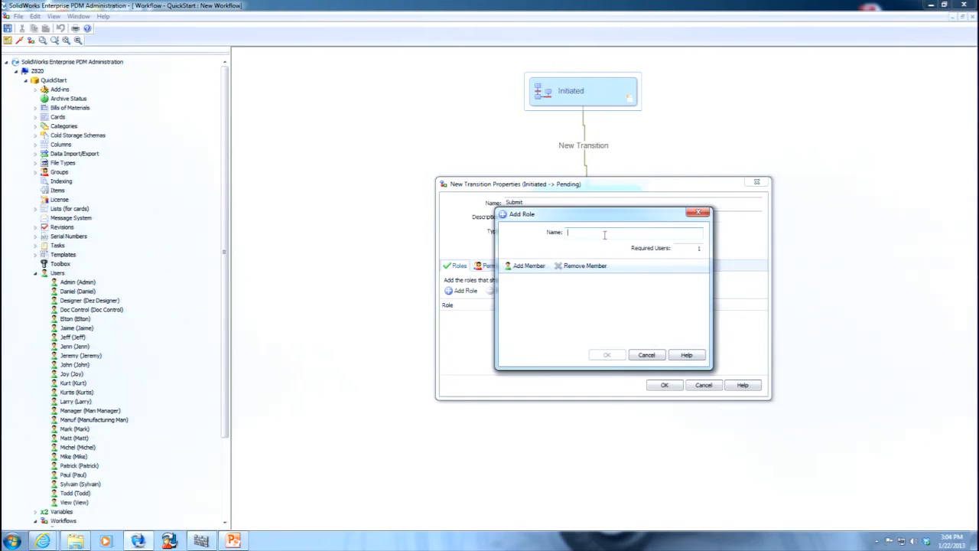
text(Reviewers)
click(526, 266)
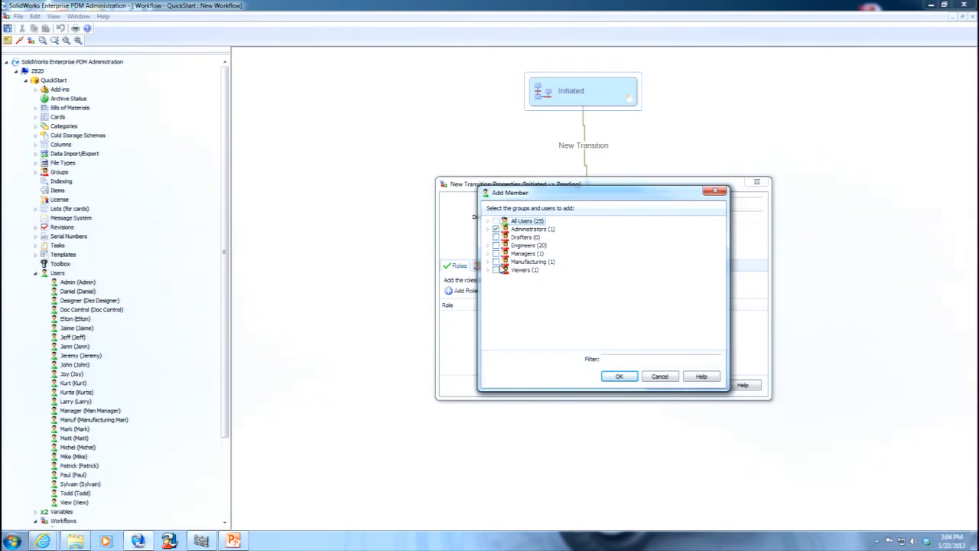
click(488, 244)
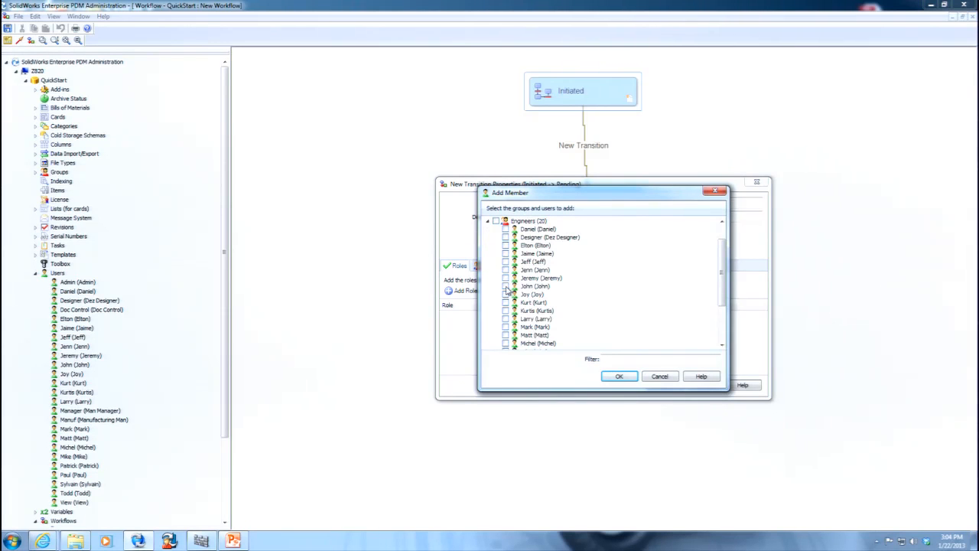
click(505, 229)
click(505, 261)
click(507, 279)
click(621, 376)
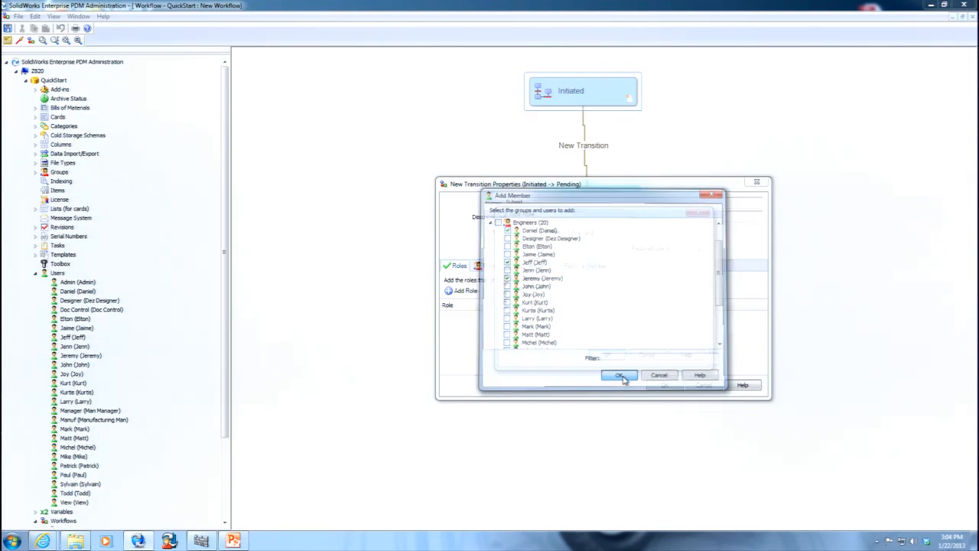
click(616, 355)
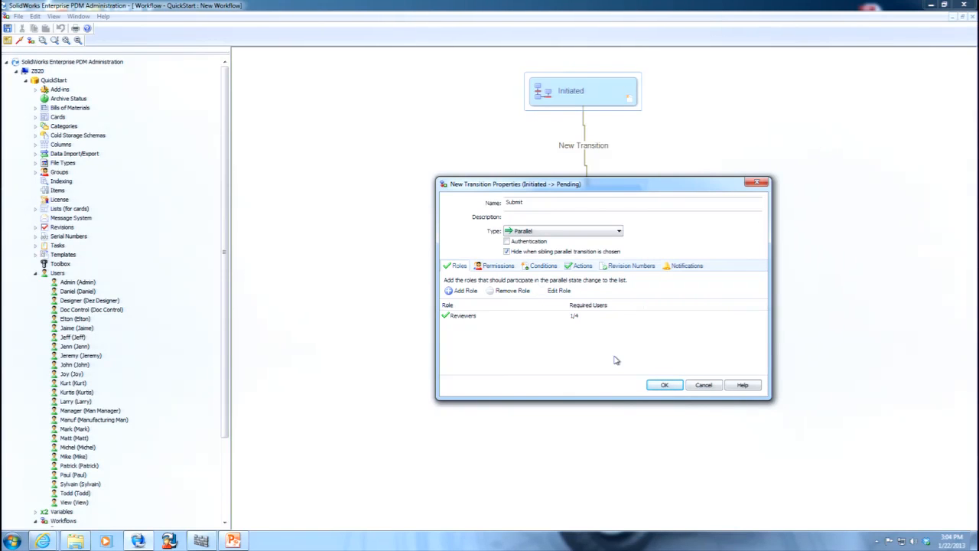
Add the Administrators and Engineers groups to the transition's permissions and grant Permit to both groups and Admin.
click(498, 266)
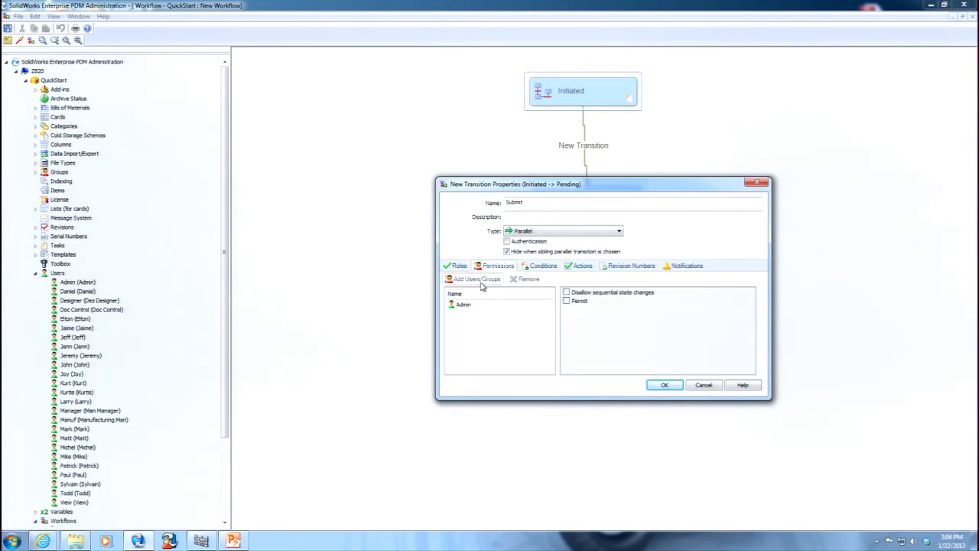
click(481, 280)
click(495, 229)
click(495, 245)
click(621, 376)
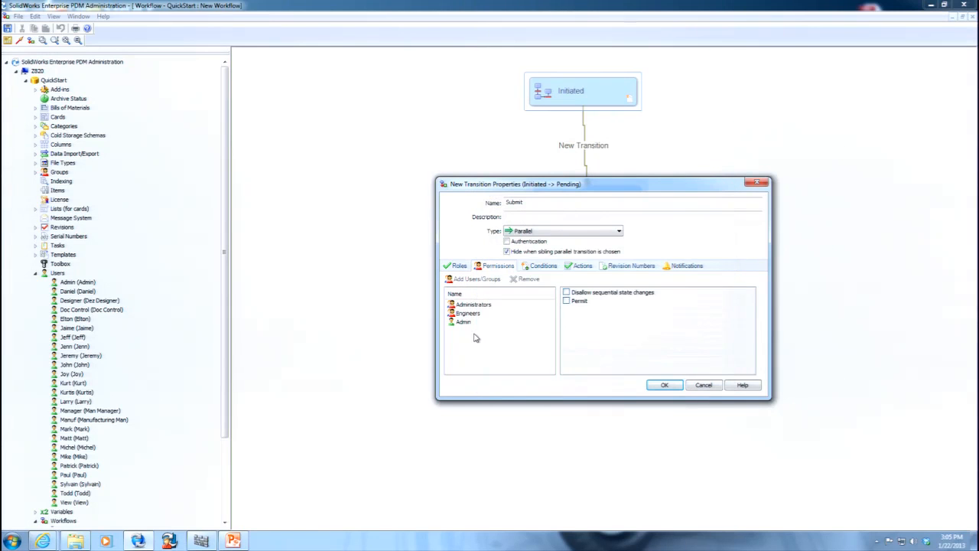
drag(499, 338, 447, 295)
click(567, 301)
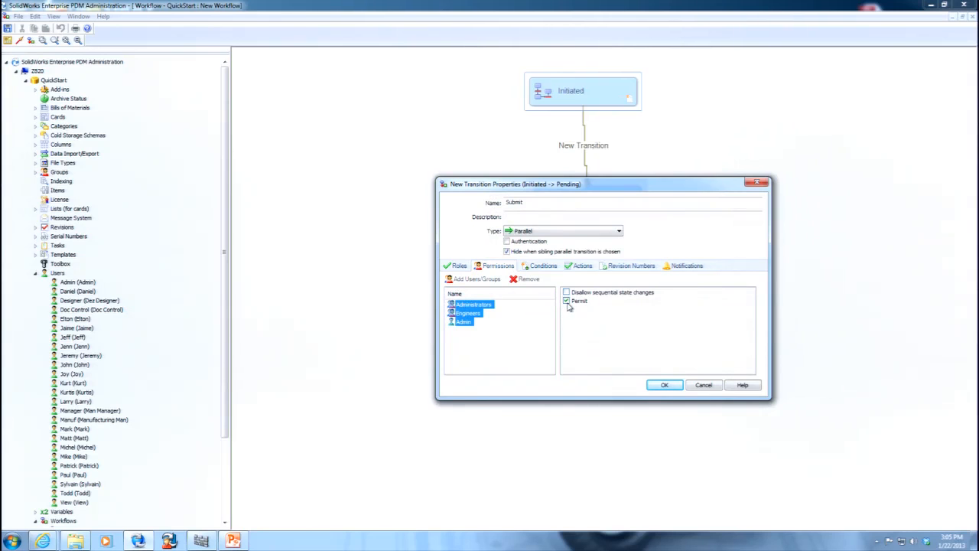
Examine the transition's conditions, available action types and revision number settings, cancelling the new action without adding it.
click(540, 266)
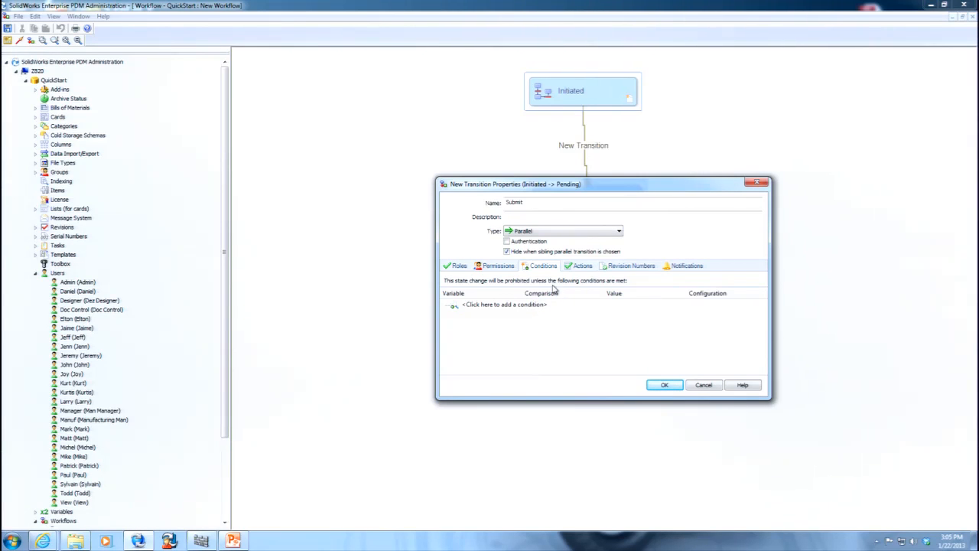
click(580, 266)
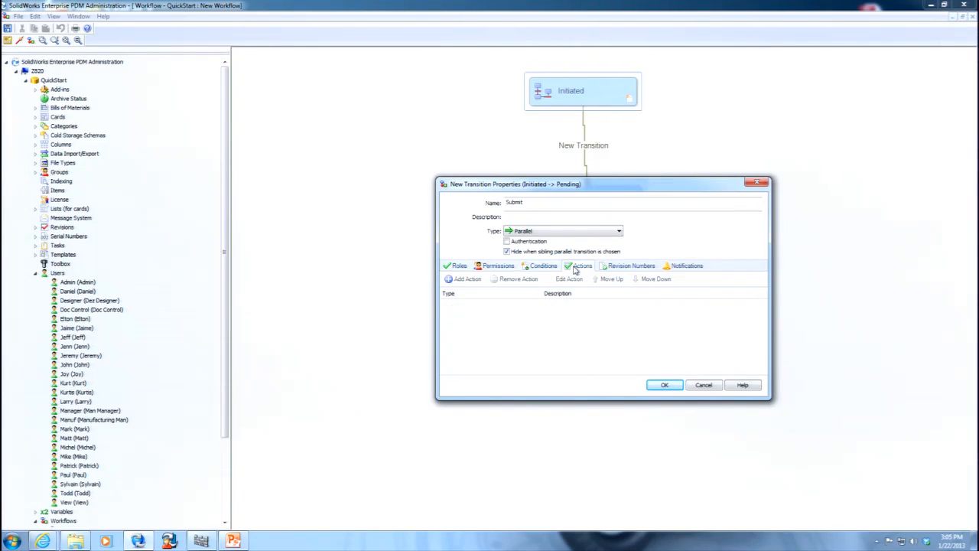
click(466, 279)
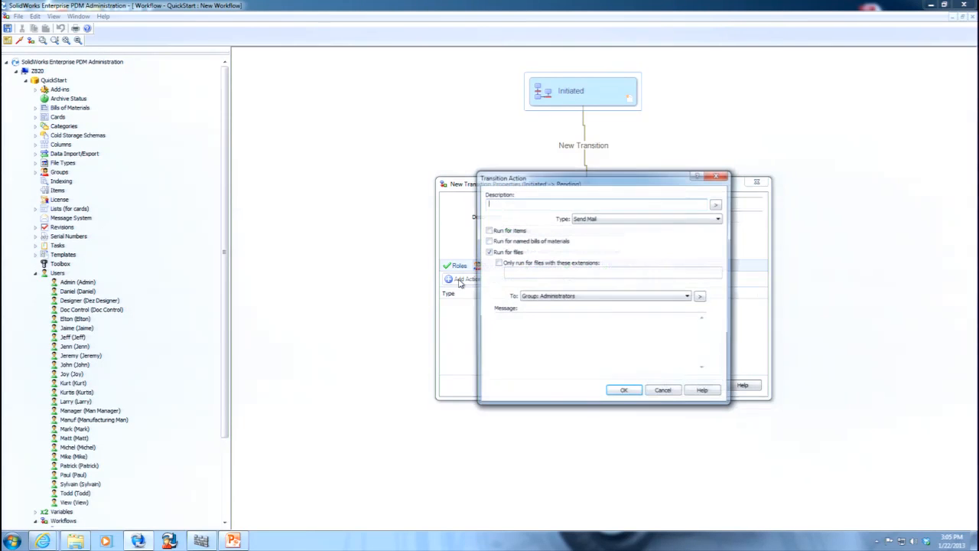
click(625, 220)
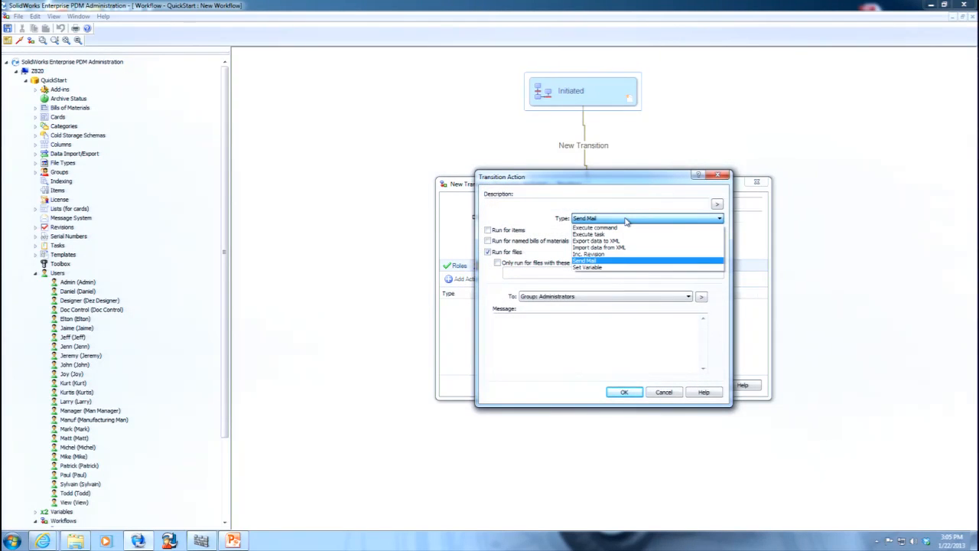
click(670, 394)
click(666, 393)
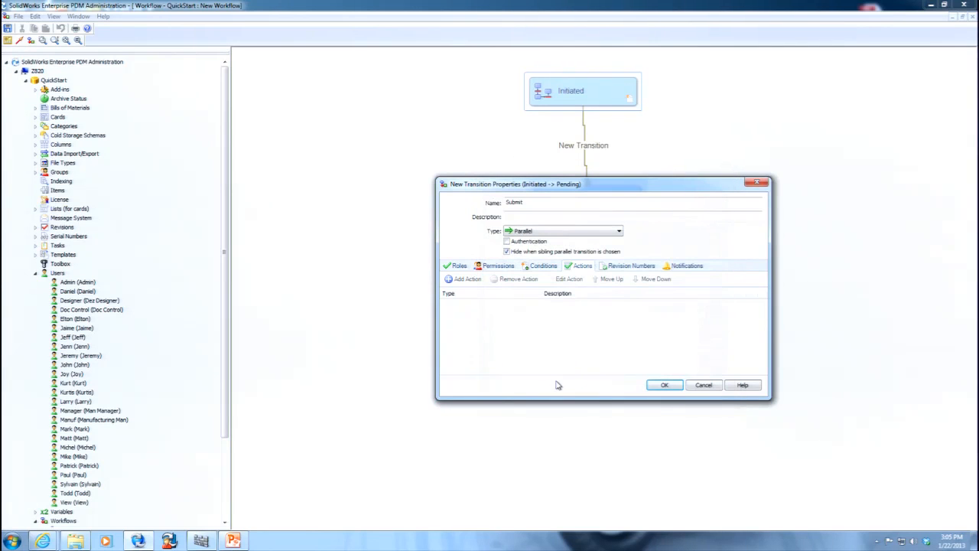
click(616, 269)
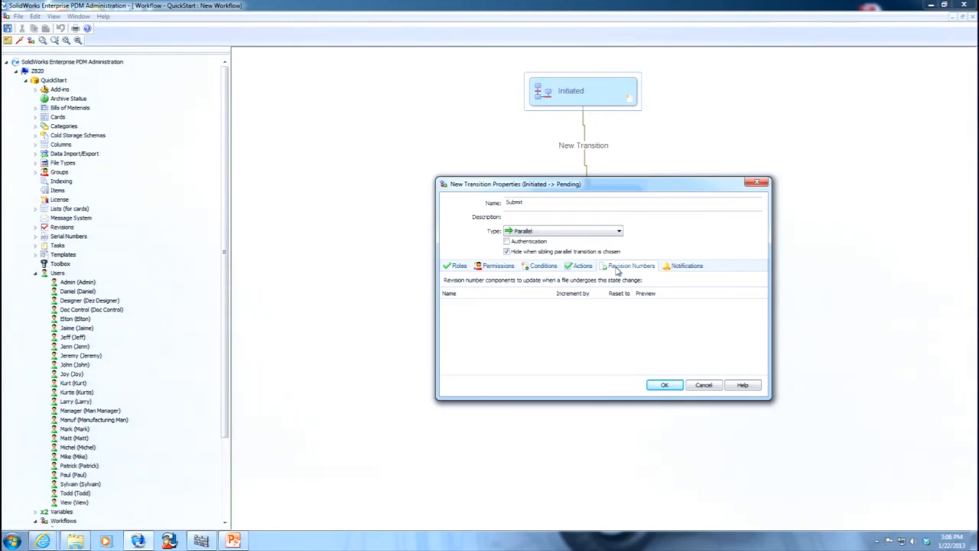
Create a Change Workflow State notification for the QuickStart folder with the Administrators group as recipient.
click(676, 269)
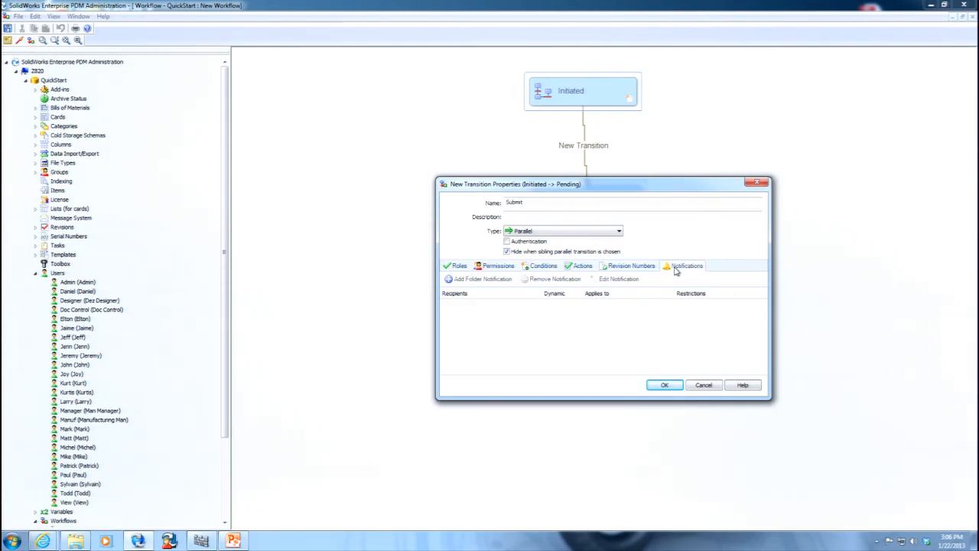
click(493, 280)
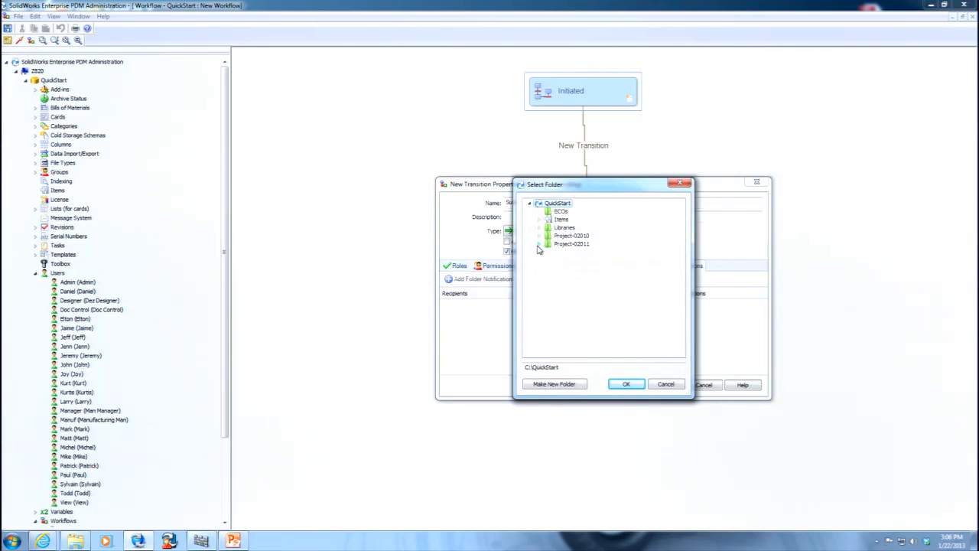
click(629, 385)
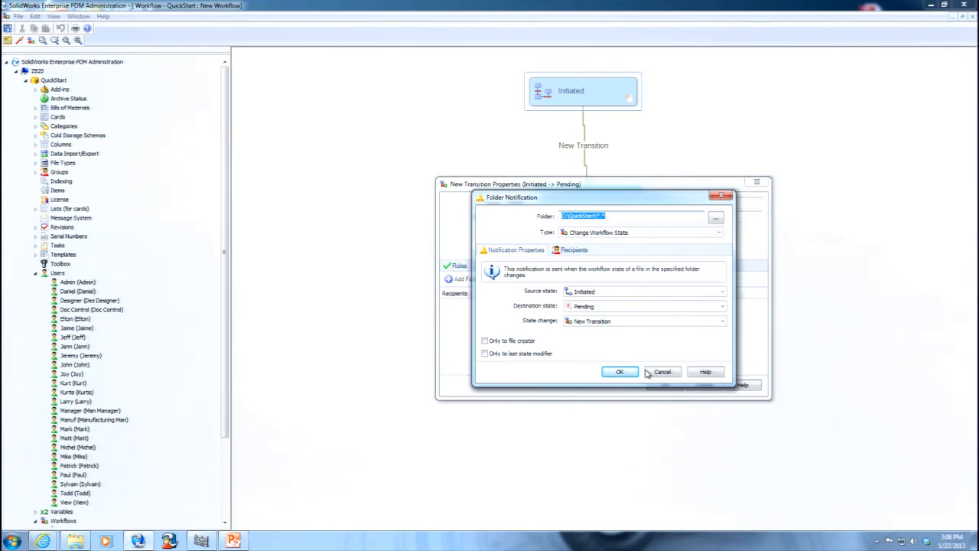
click(620, 372)
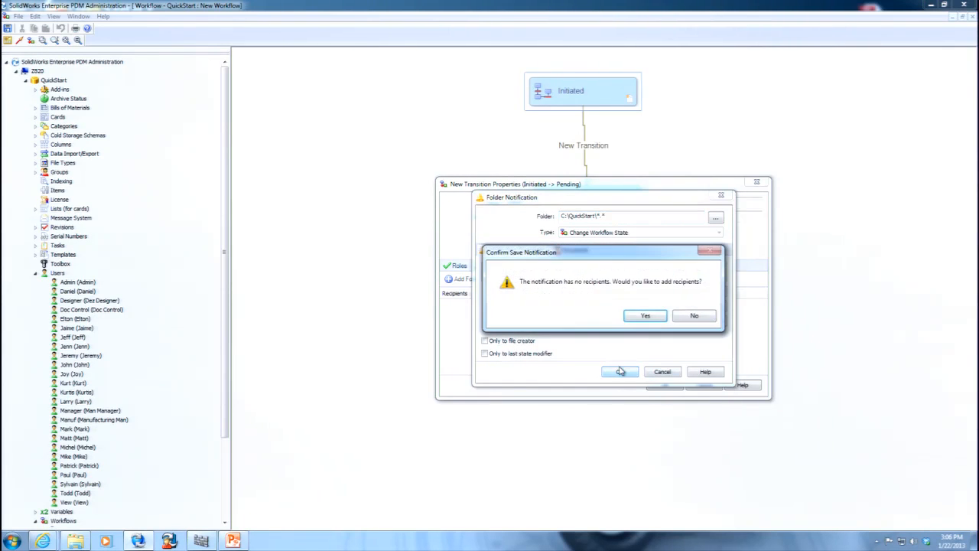
click(640, 314)
click(506, 263)
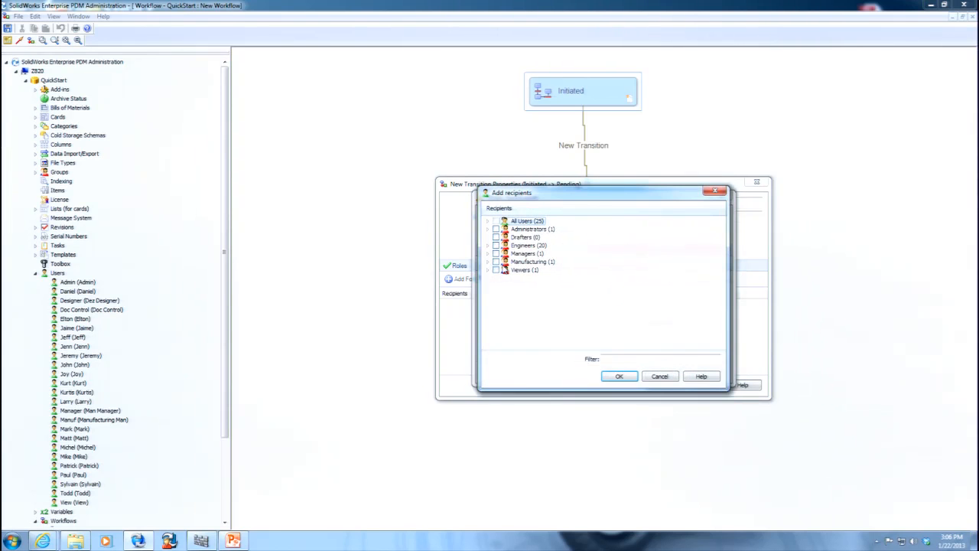
click(496, 229)
click(618, 376)
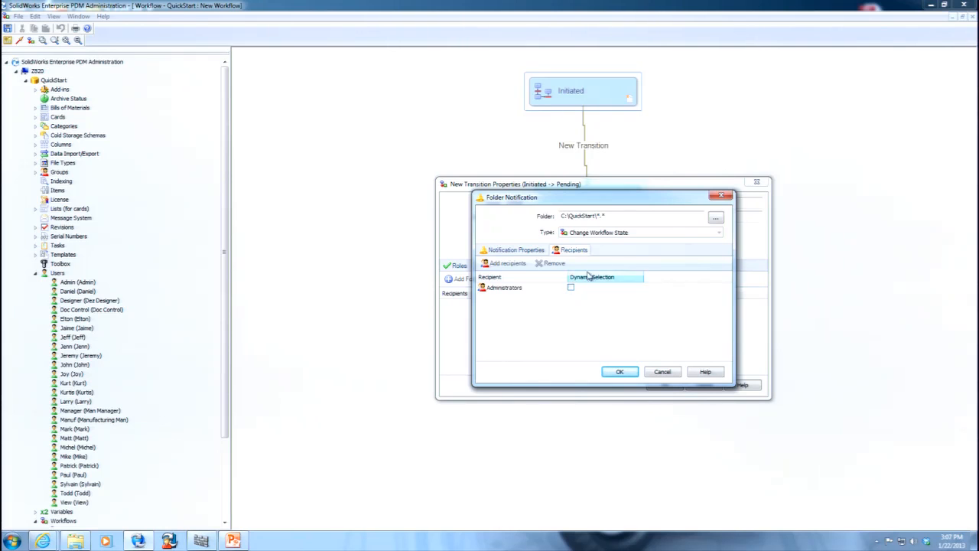
Add the Engineers group as a recipient with dynamic selection enabled, and accept the folder notification.
click(504, 264)
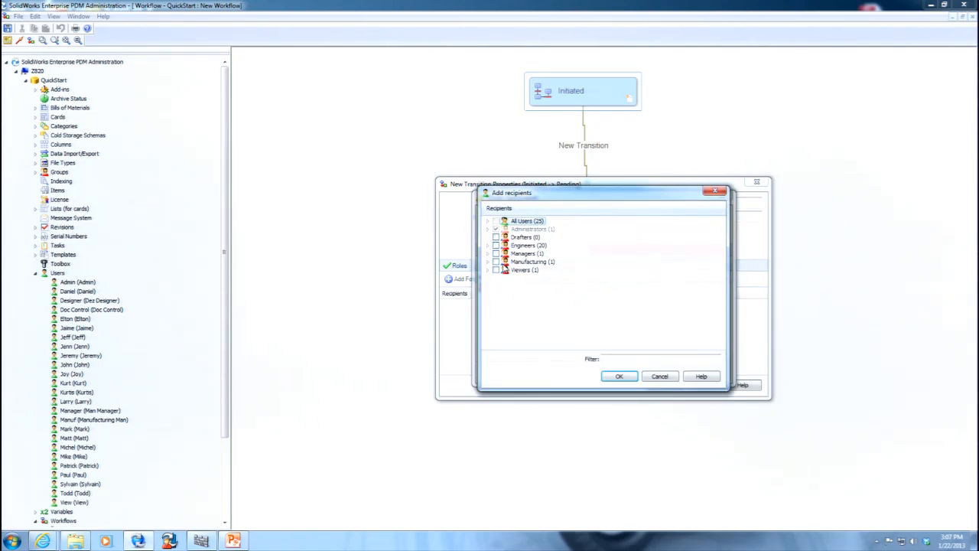
click(495, 245)
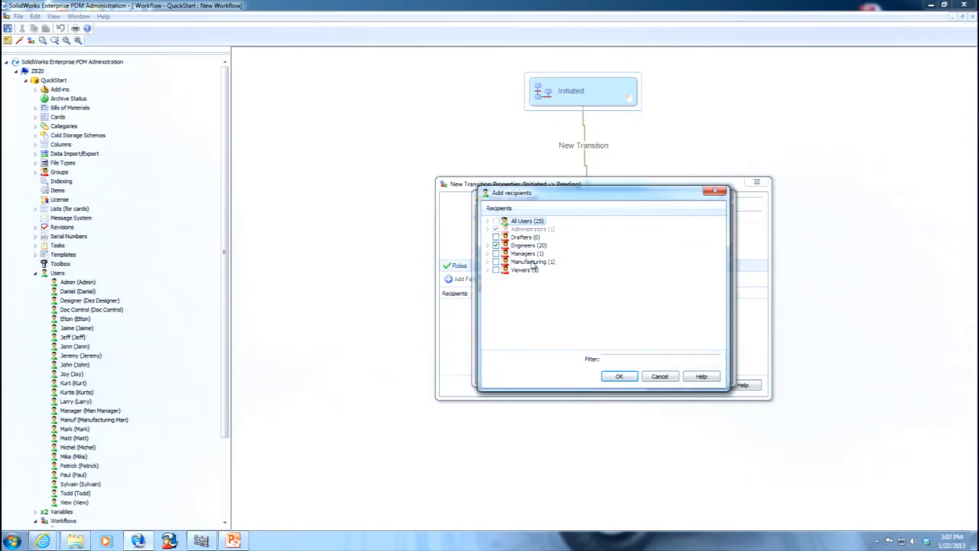
click(618, 376)
click(571, 295)
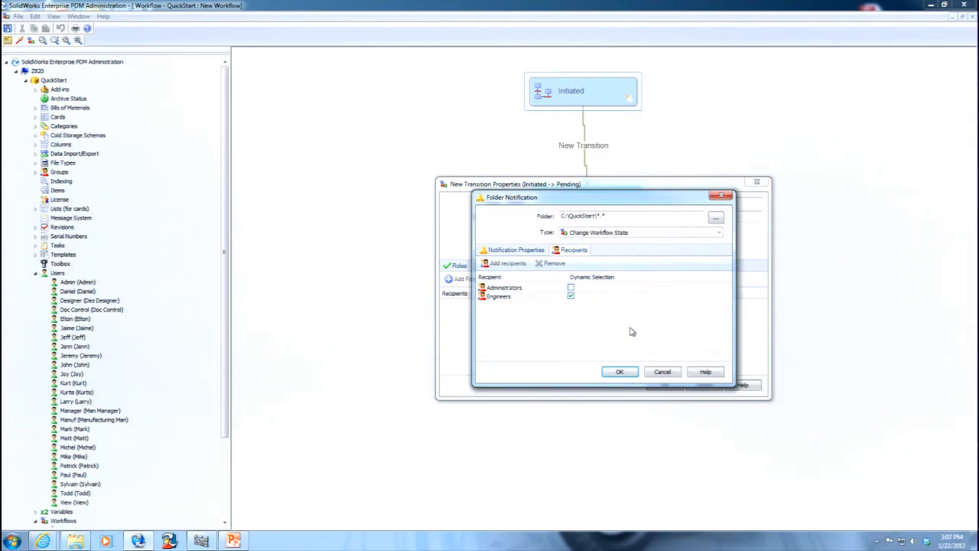
click(625, 371)
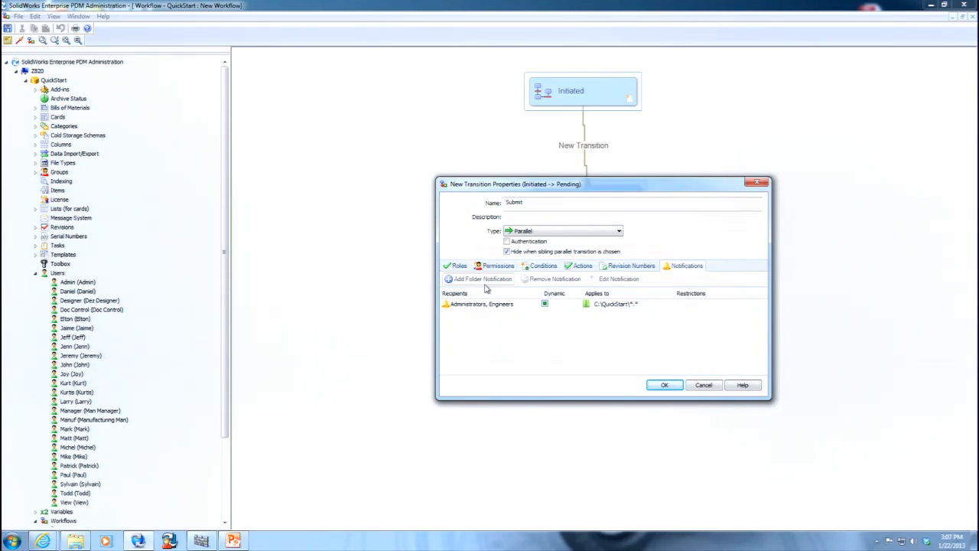
Examine the members and required users of the Reviewers role, and cancel without changes.
click(457, 268)
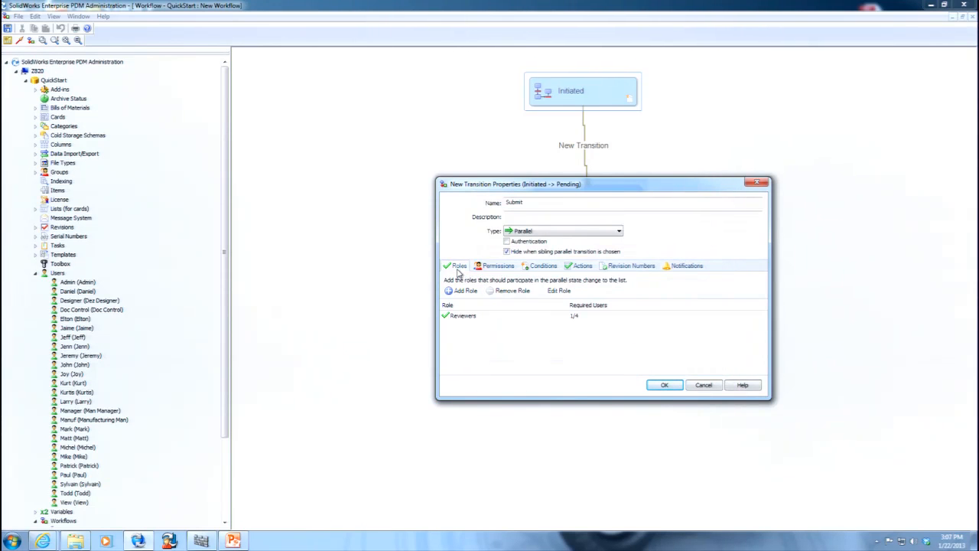
double_click(466, 317)
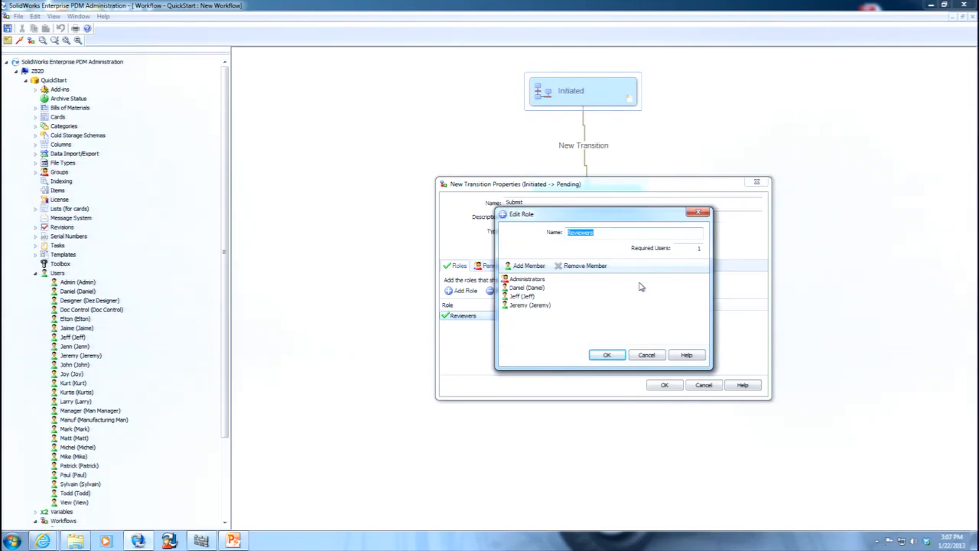
drag(640, 216, 739, 127)
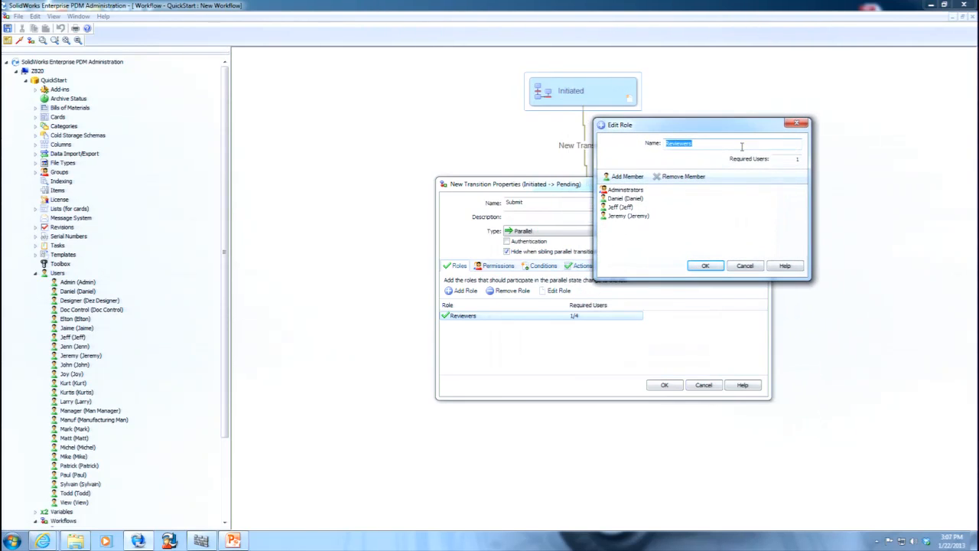
click(751, 266)
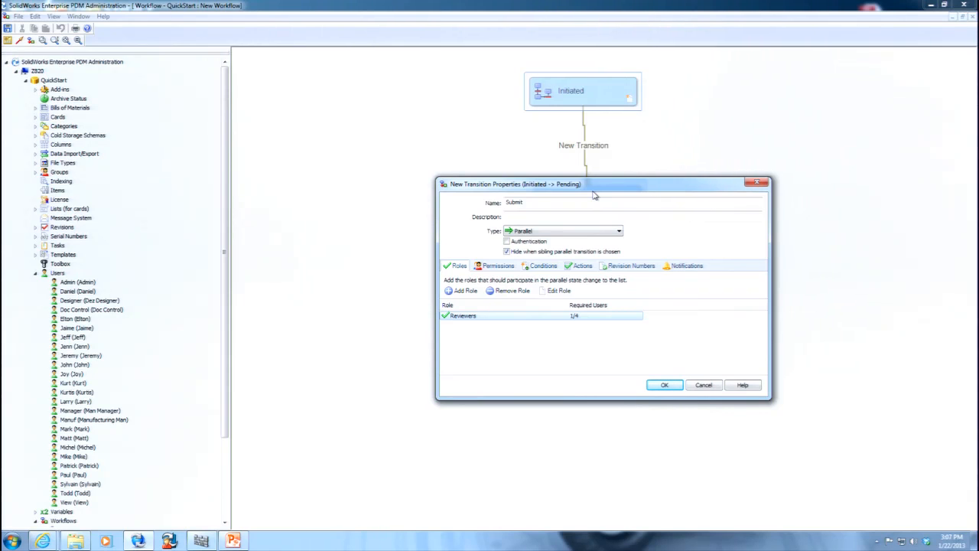
Set the Reviewers role's required users to 3 and accept the Submit transition's properties.
double_click(497, 315)
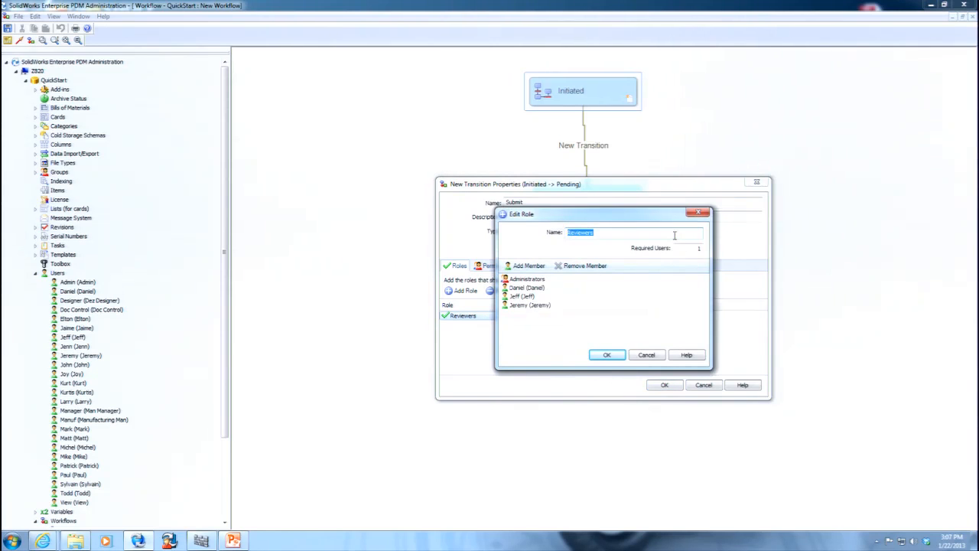
key(Tab)
text(3)
click(614, 357)
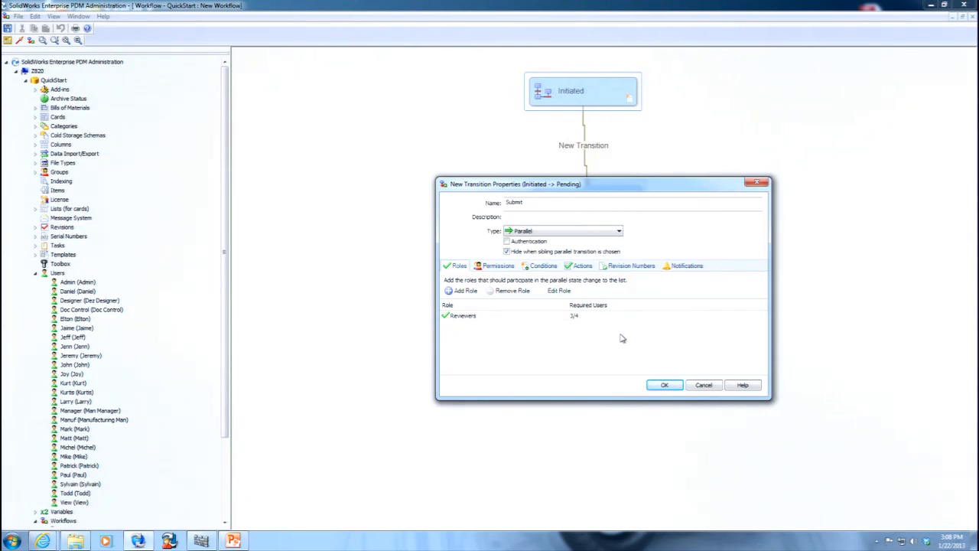
click(670, 386)
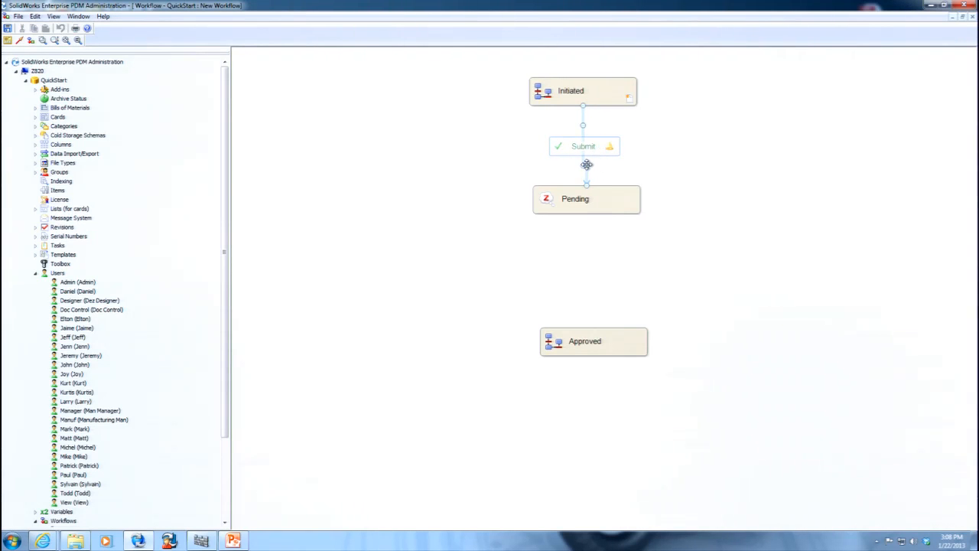
click(641, 166)
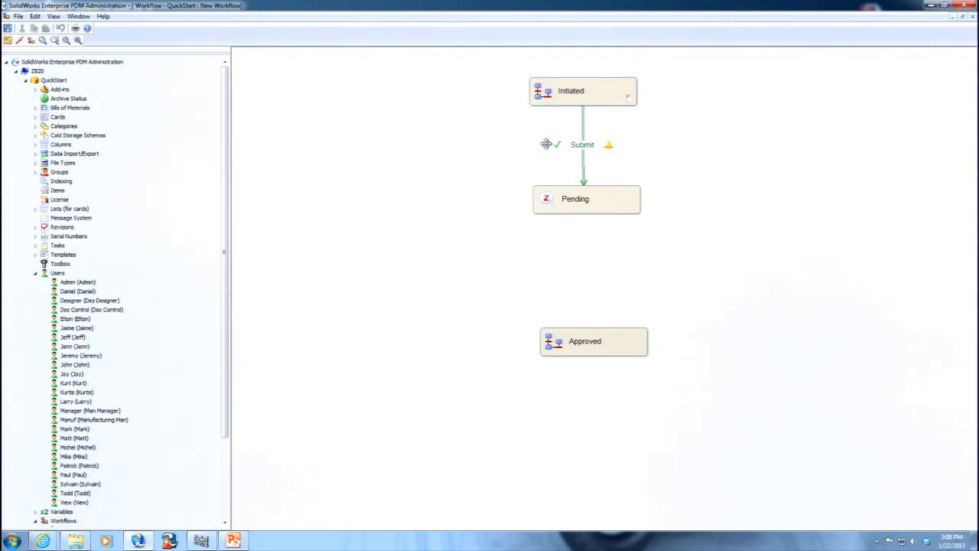
Zoom in on the Submit transition between Initiated and Pending to examine it, and fit the workflow diagram back in view.
click(55, 41)
drag(313, 140, 332, 179)
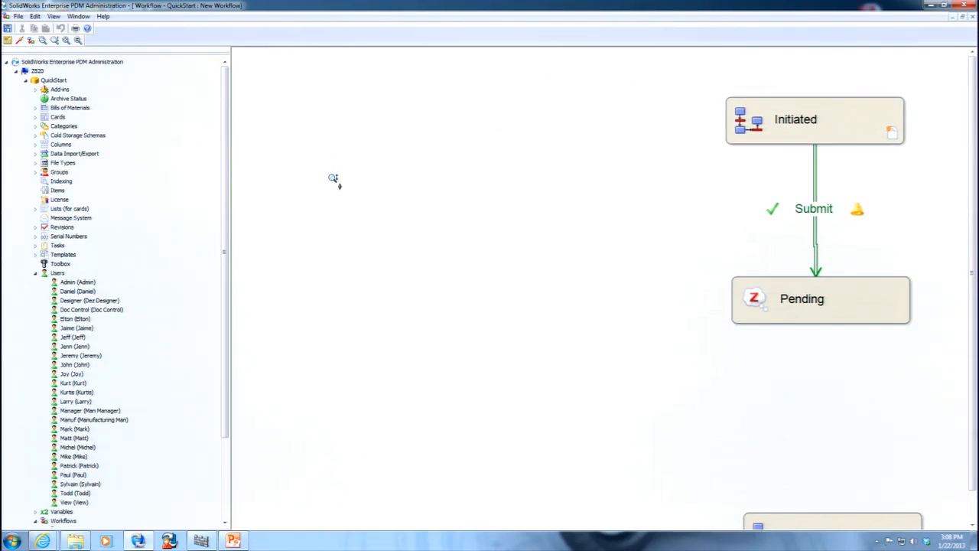
click(44, 40)
drag(663, 71, 949, 393)
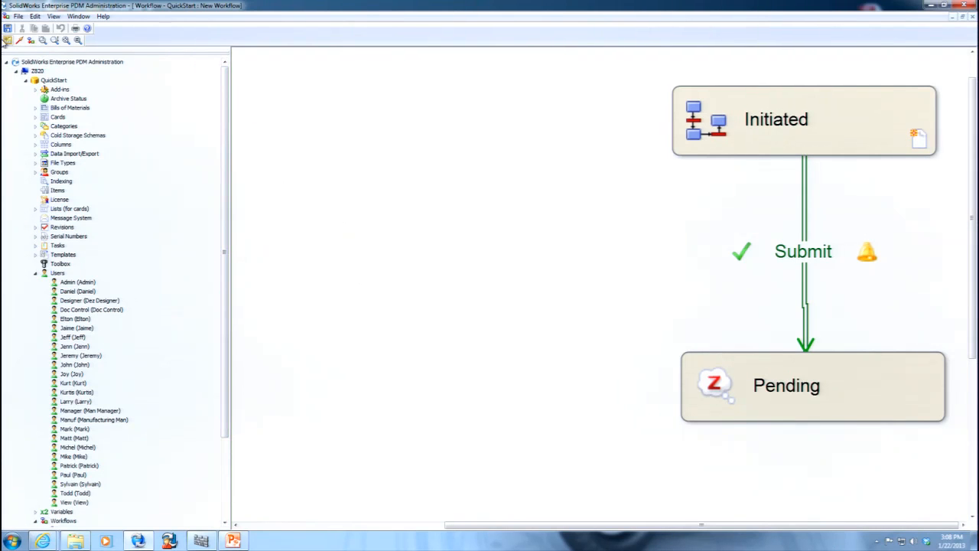
click(67, 41)
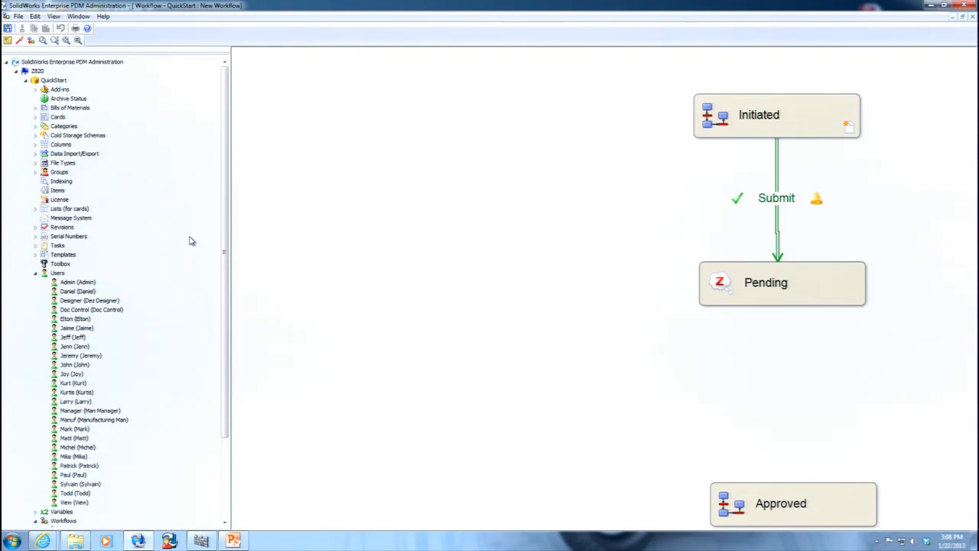
click(232, 541)
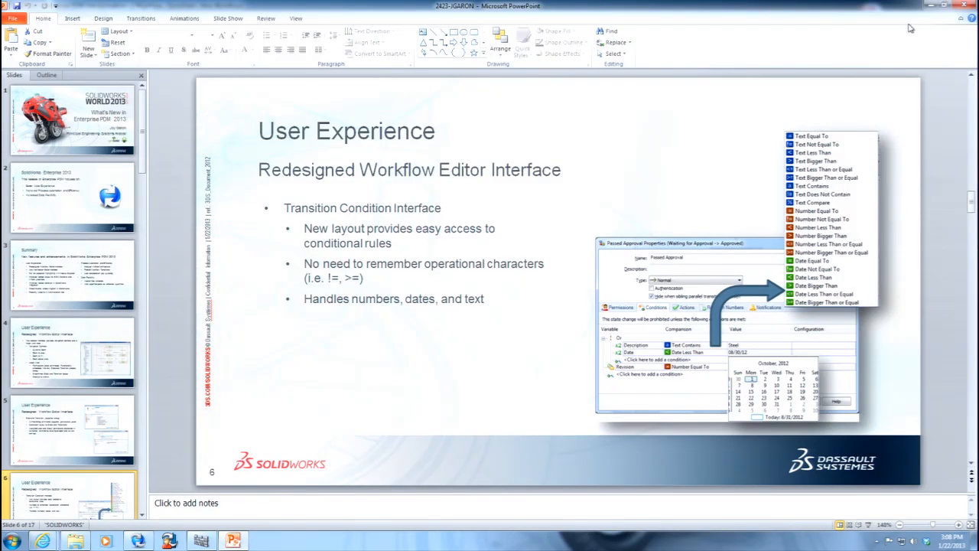
click(930, 7)
click(777, 198)
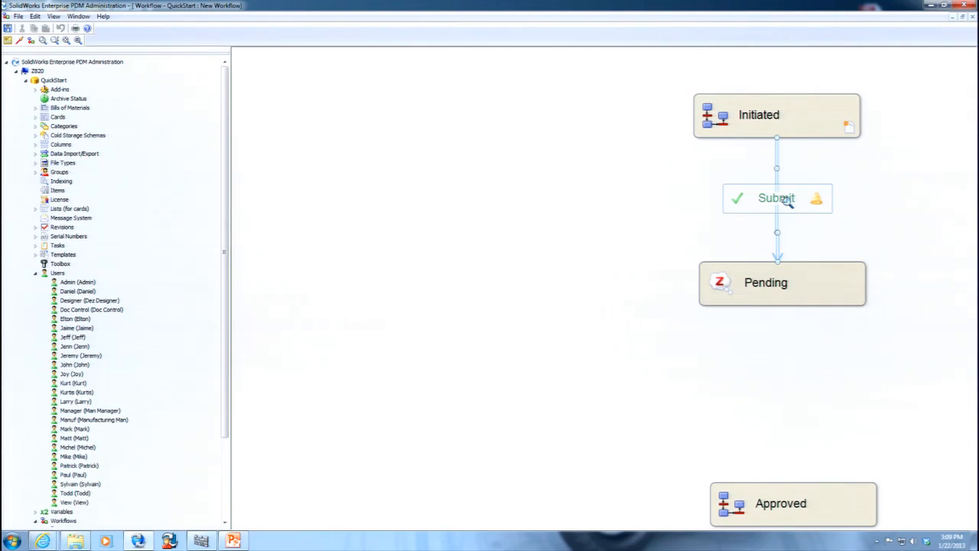
click(652, 168)
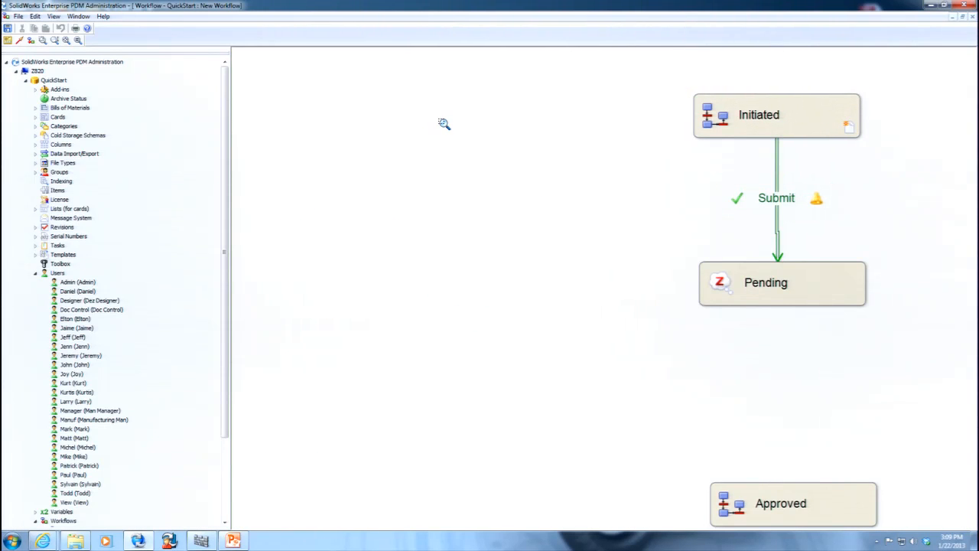
click(66, 41)
Add a condition on the Revision variable to the Submit transition.
click(778, 205)
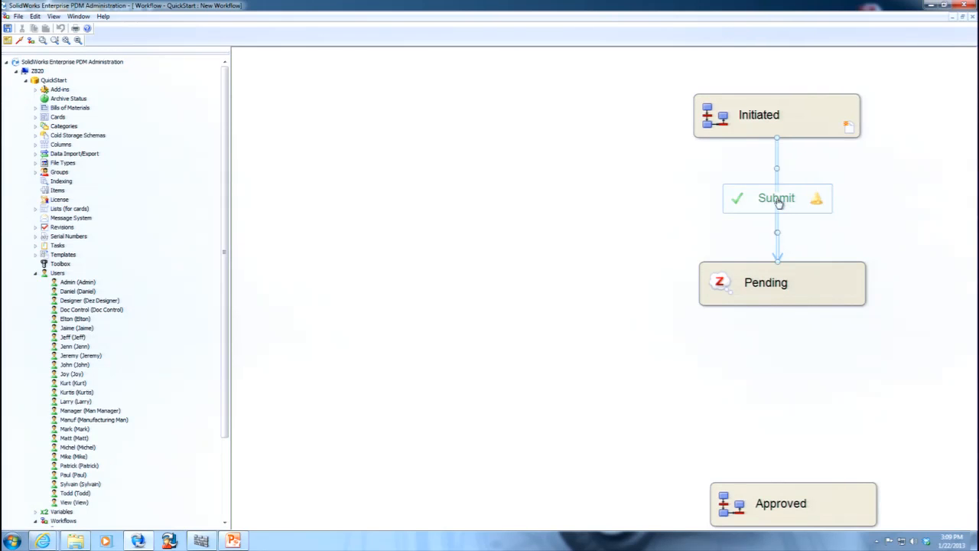
double_click(777, 202)
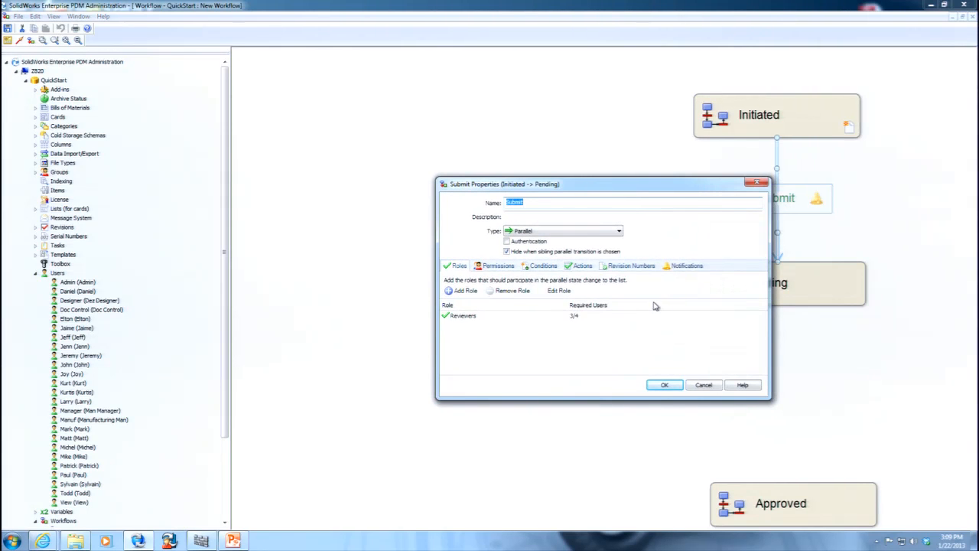
click(544, 266)
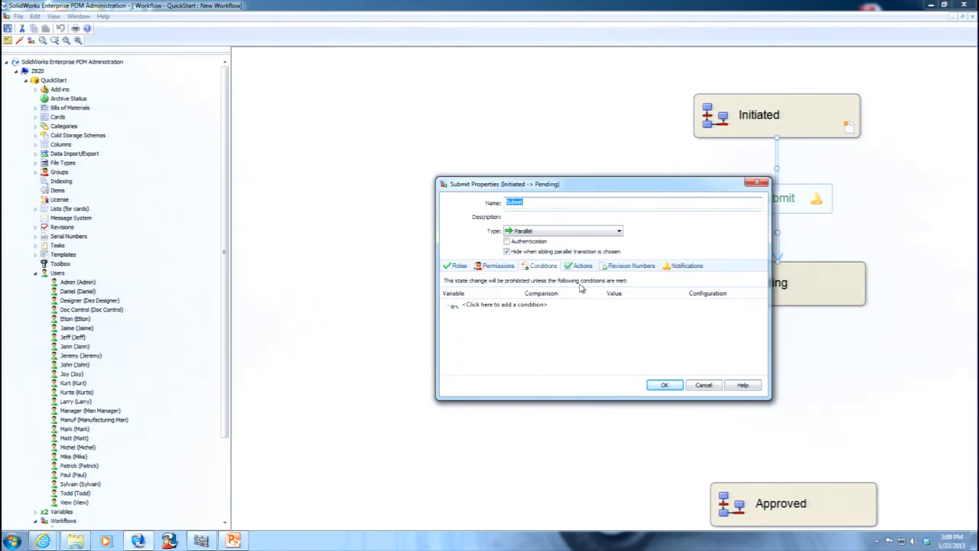
click(541, 305)
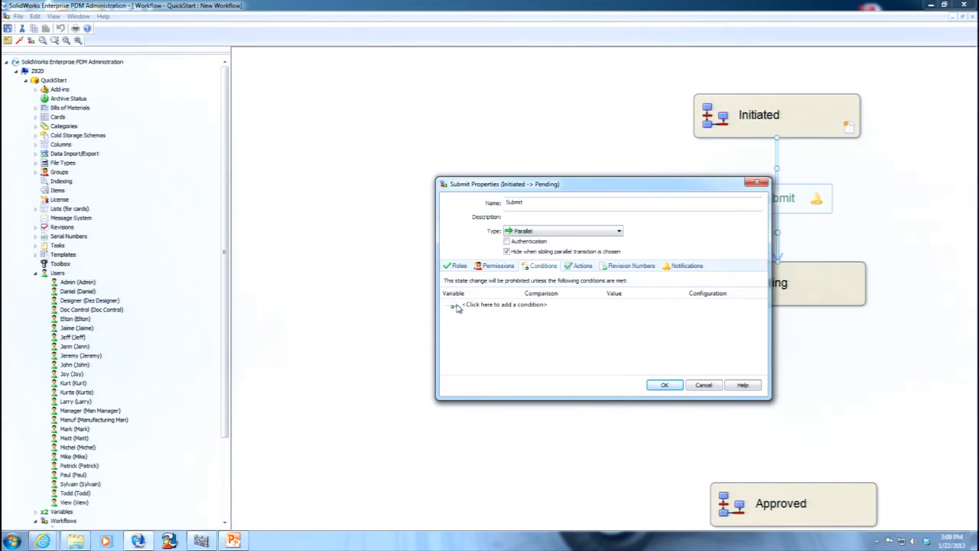
click(481, 308)
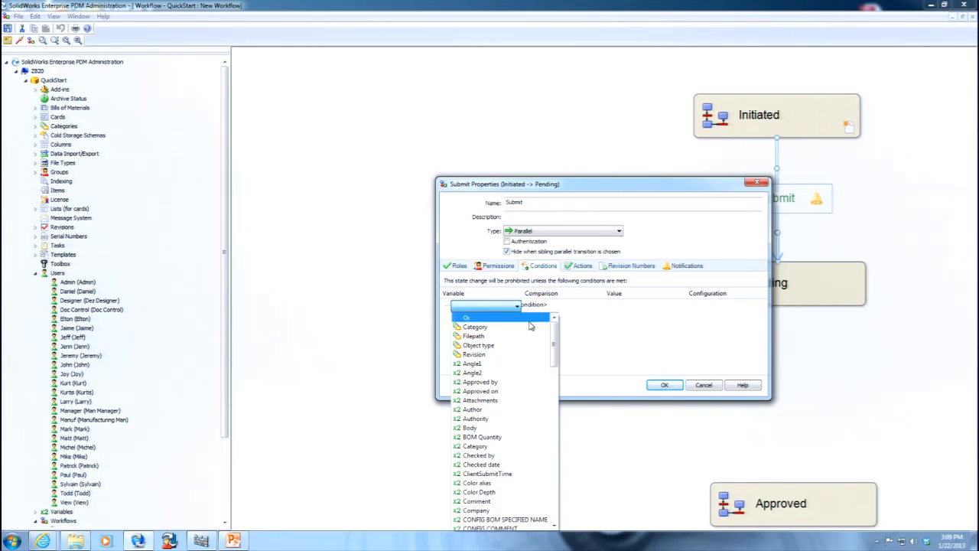
drag(553, 331, 570, 468)
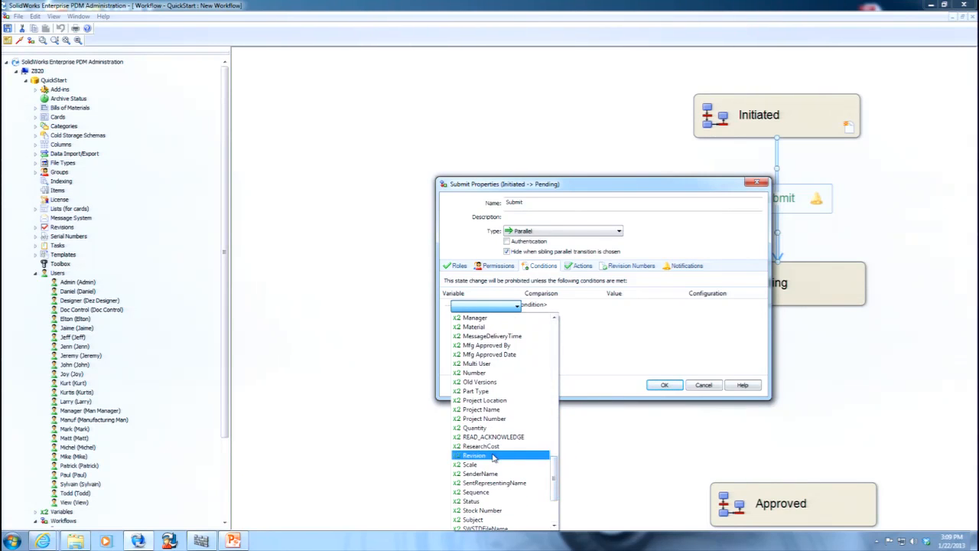
click(494, 456)
Set the Revision condition to Text Not Equal To with a blank value and configuration @, and accept the transition properties.
click(596, 308)
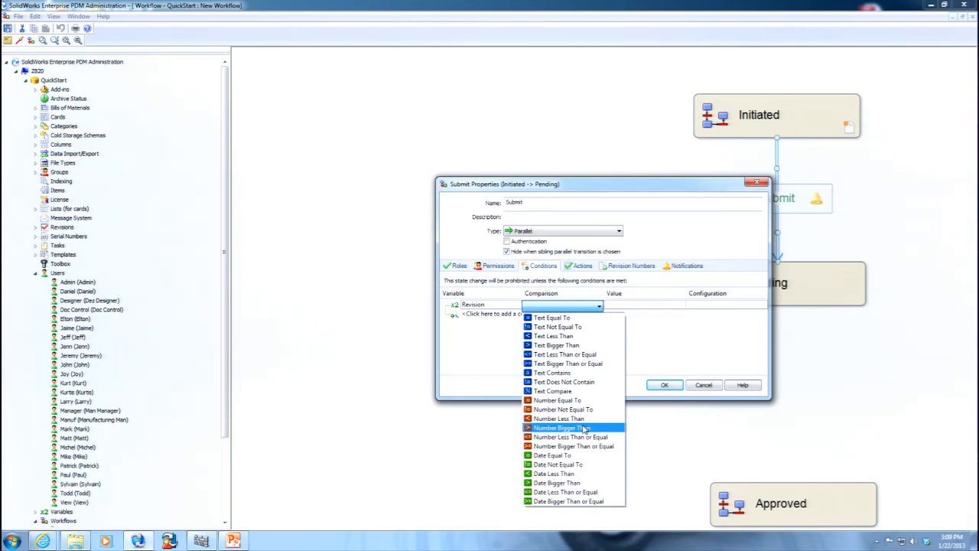
click(581, 328)
click(621, 305)
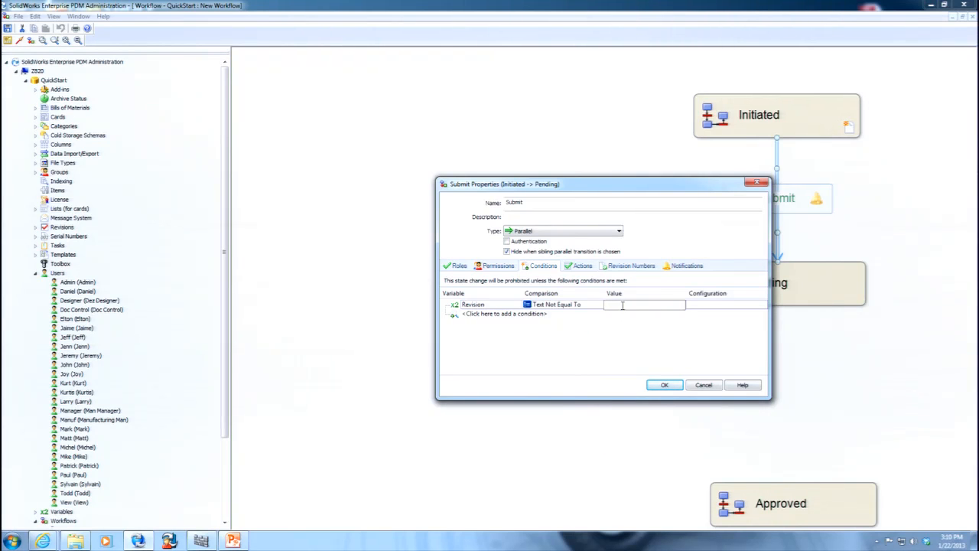
click(699, 305)
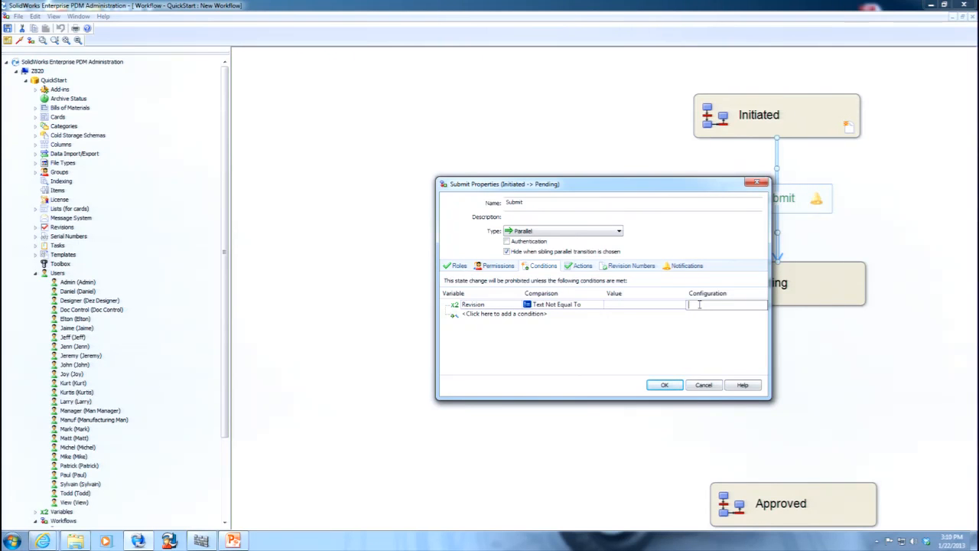
text(@)
click(686, 331)
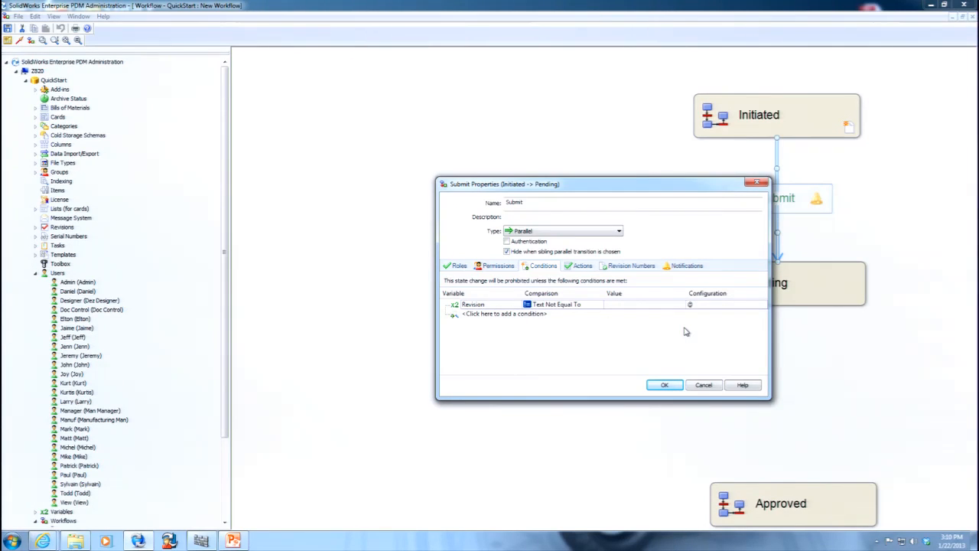
click(665, 385)
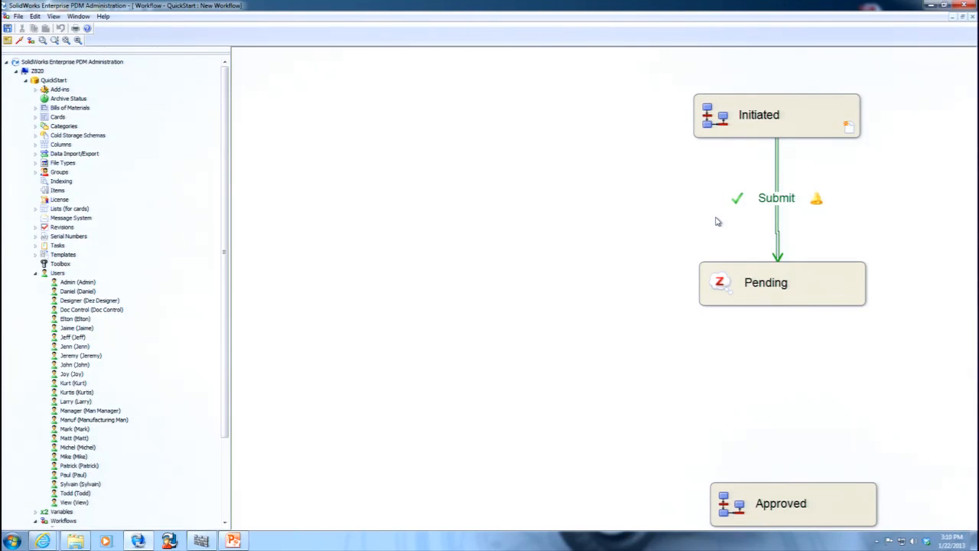
Switch to the PowerPoint presentation, start the slide show from slide 6 and advance to the Notification Editor Interface slide.
click(232, 540)
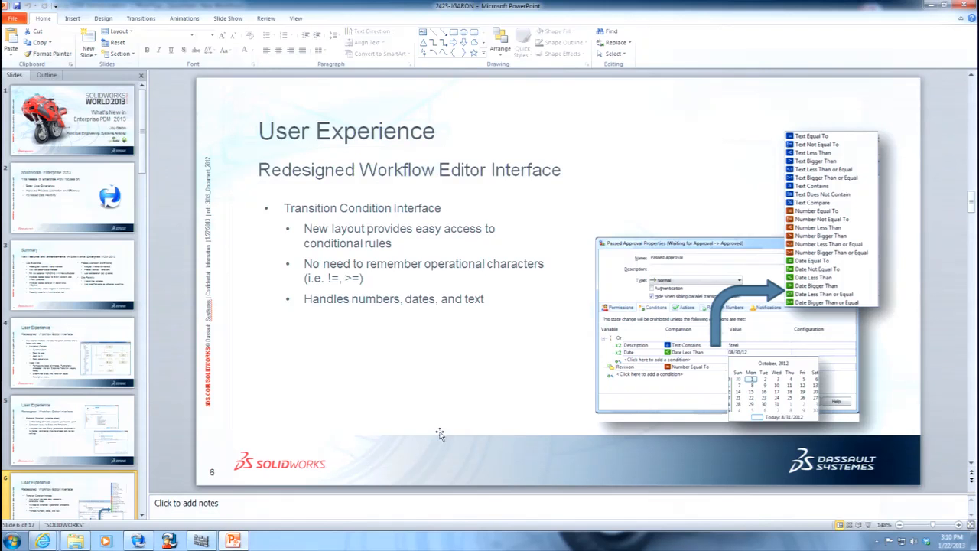
click(872, 526)
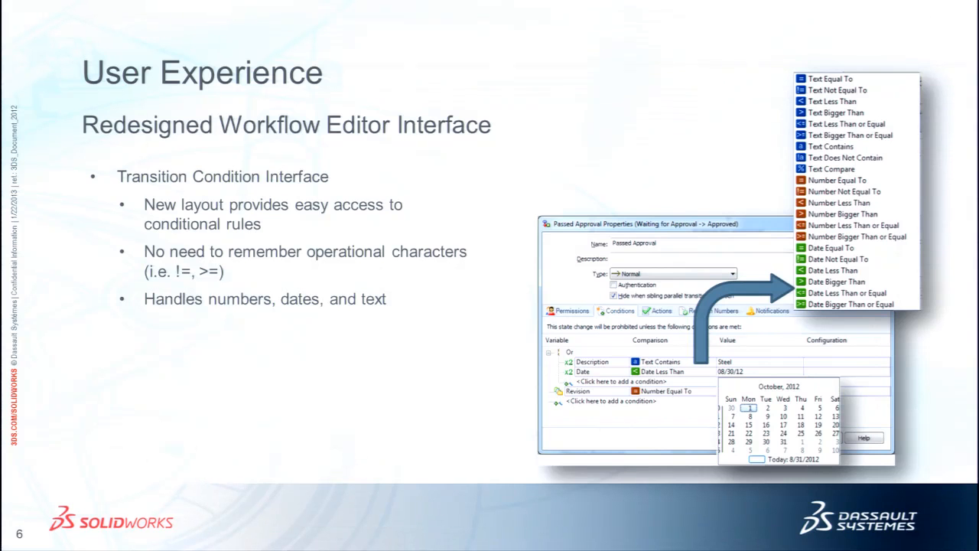
click(444, 374)
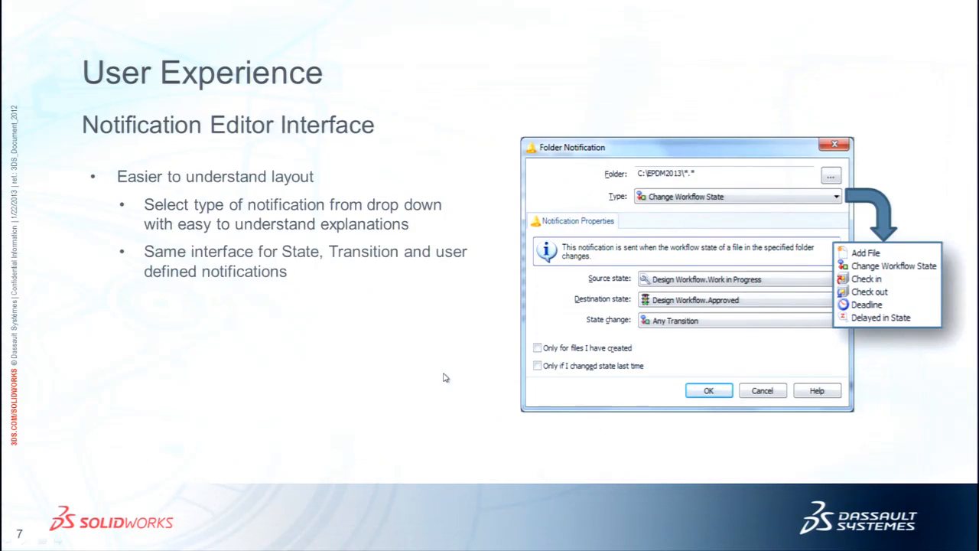
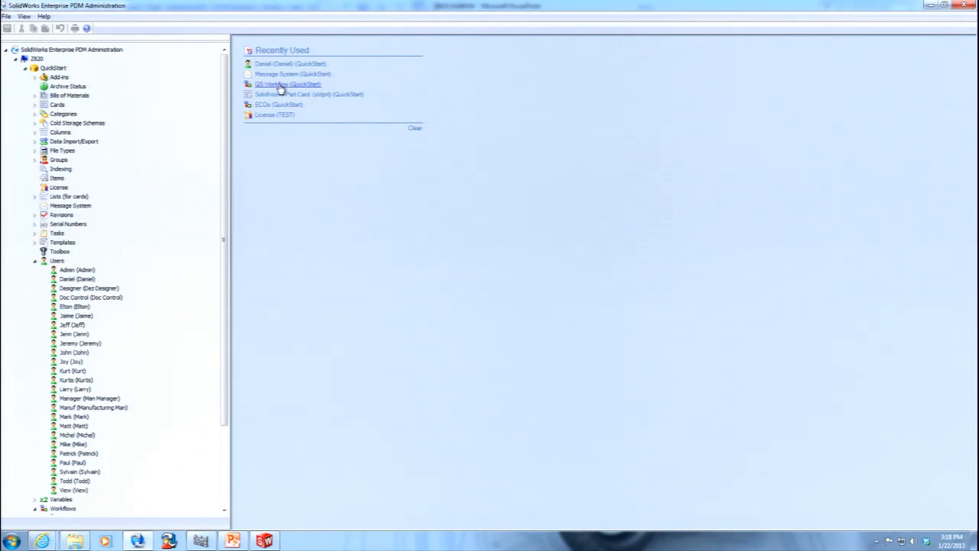
Open QS Workflow and the user properties from the Recently Used list to view them, closing each without changes.
click(280, 86)
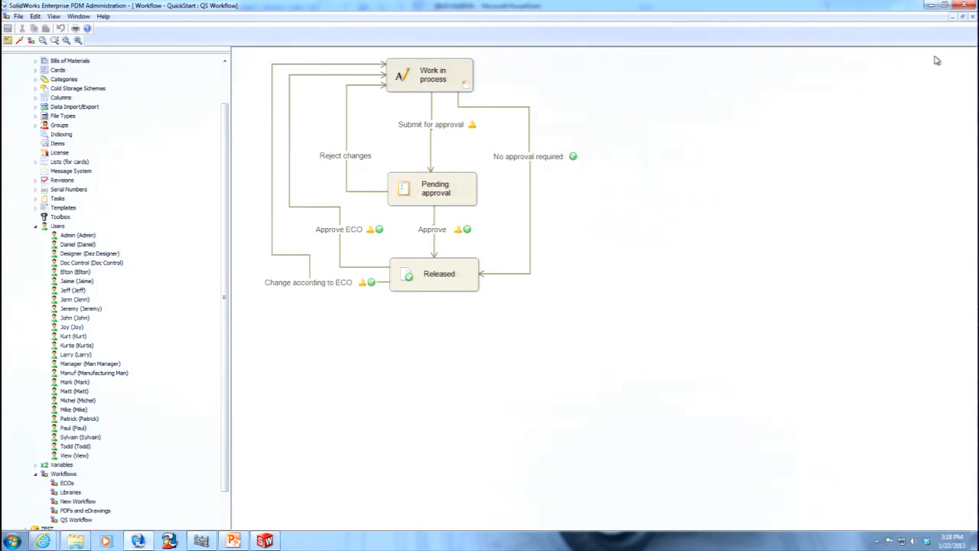
click(972, 16)
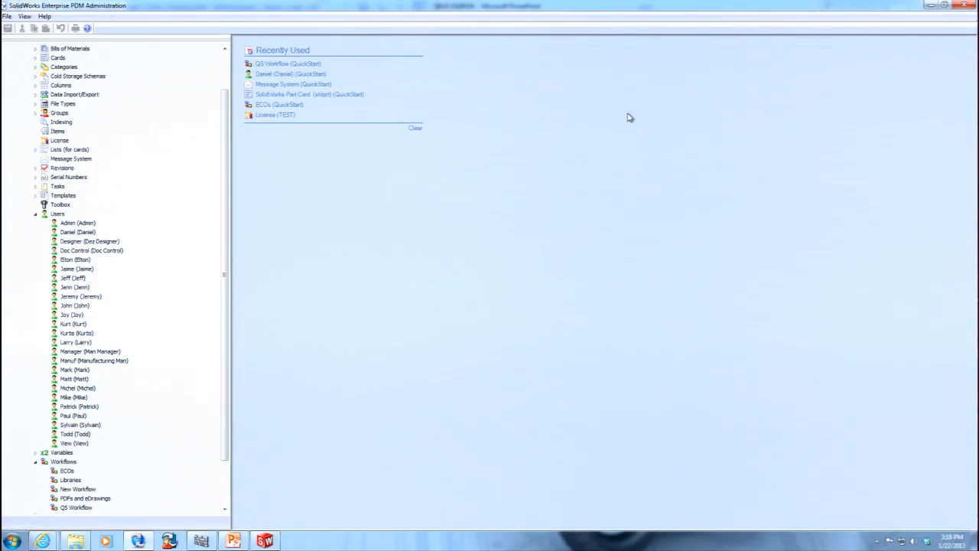
click(306, 76)
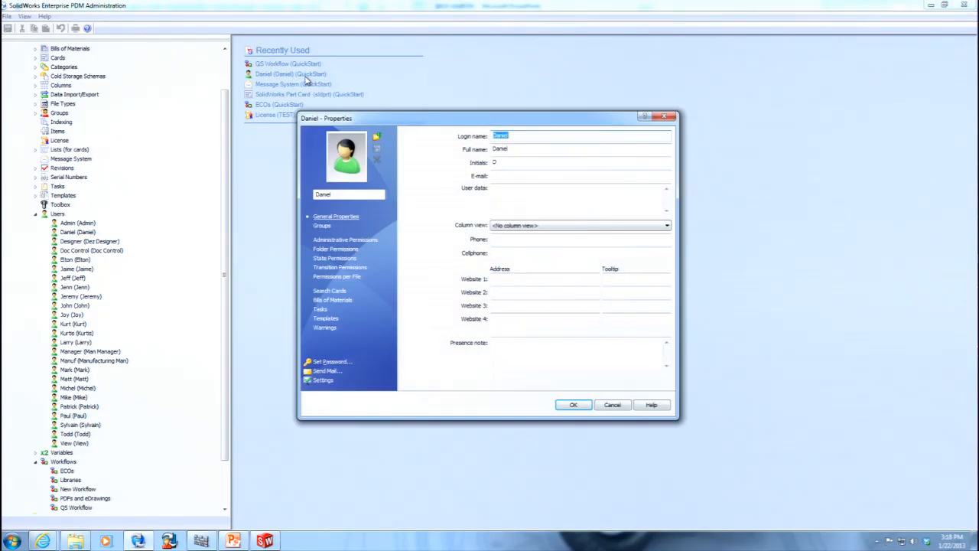
click(613, 405)
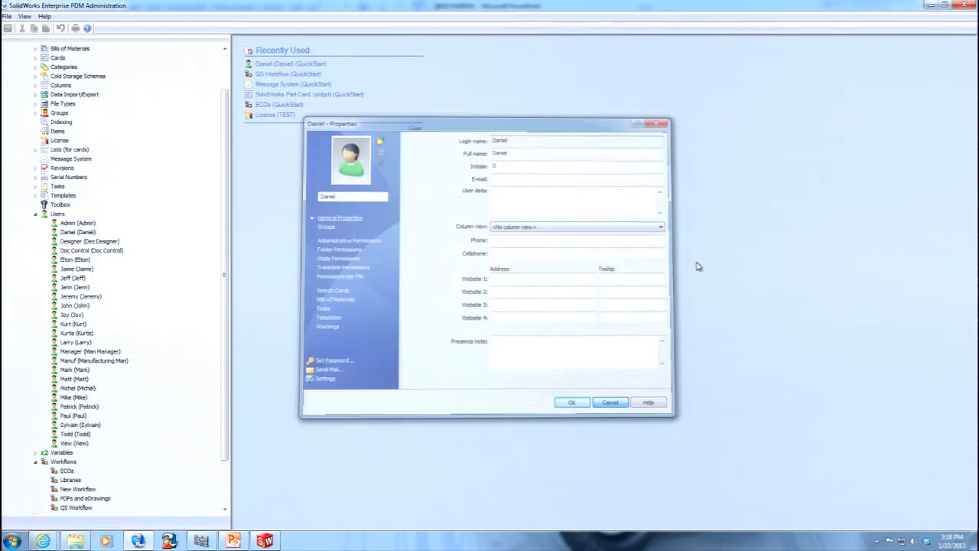
Switch to the PowerPoint presentation, run the slide show from slide 12, advance to slide 13 and end the show.
click(233, 540)
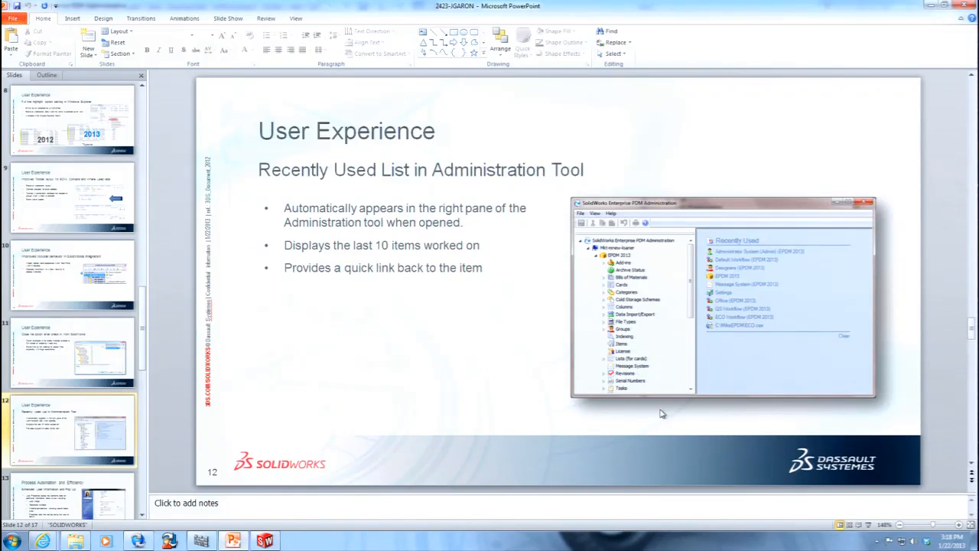
click(868, 524)
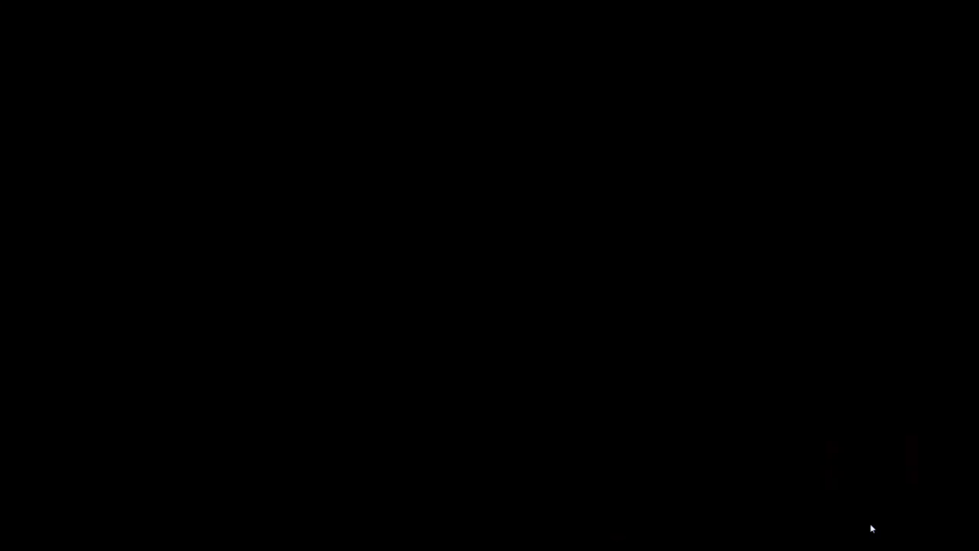
key(Right)
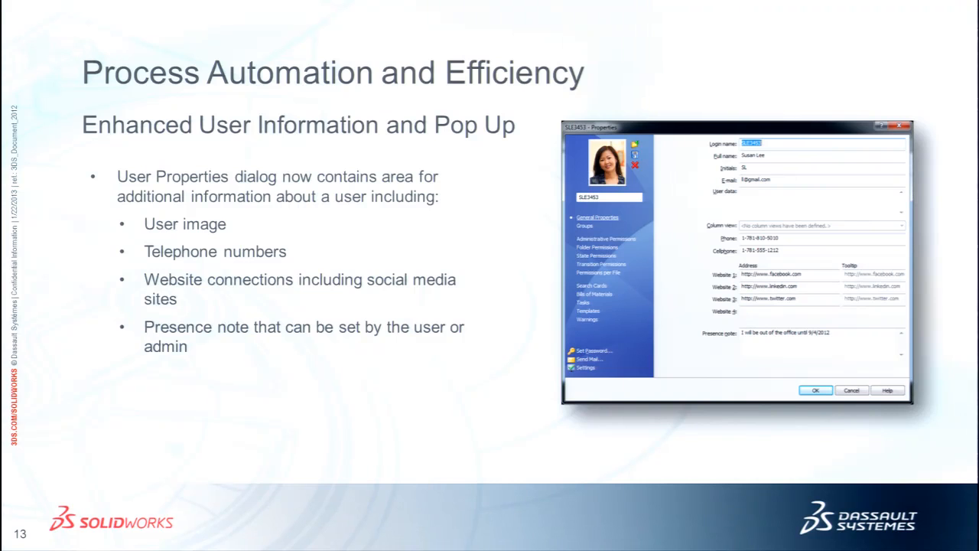
key(Escape)
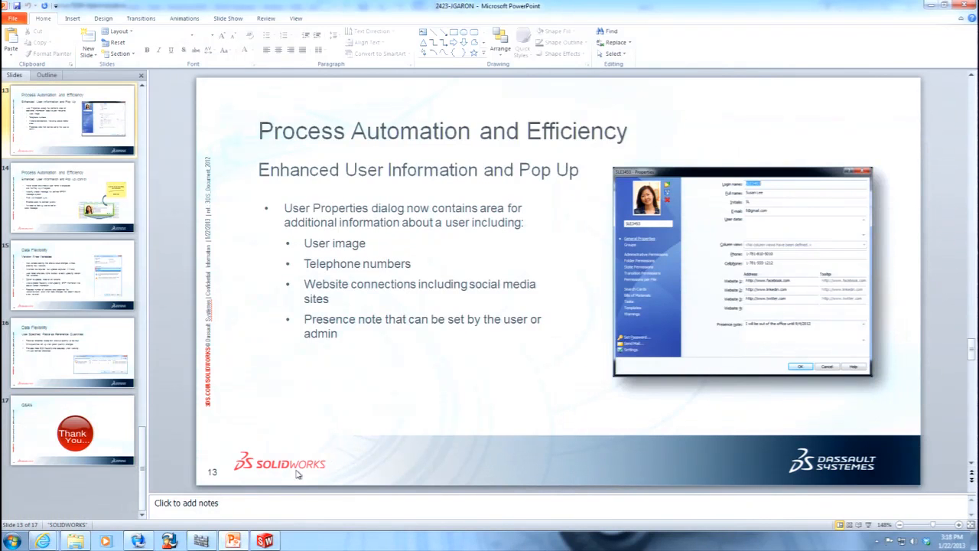
Switch to the Enterprise PDM Administration tool and set the george image from the Pictures library as picture for the user listed below Admin.
click(137, 541)
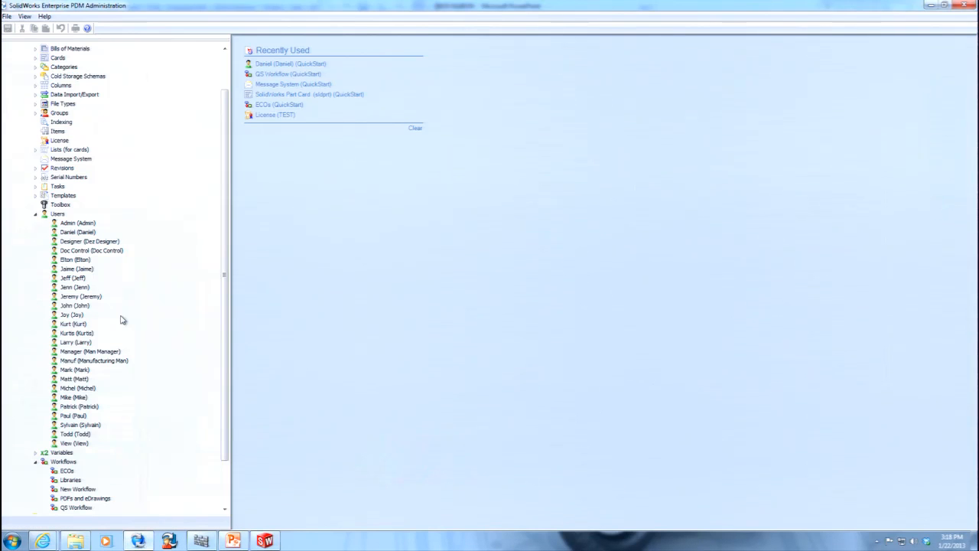
double_click(80, 232)
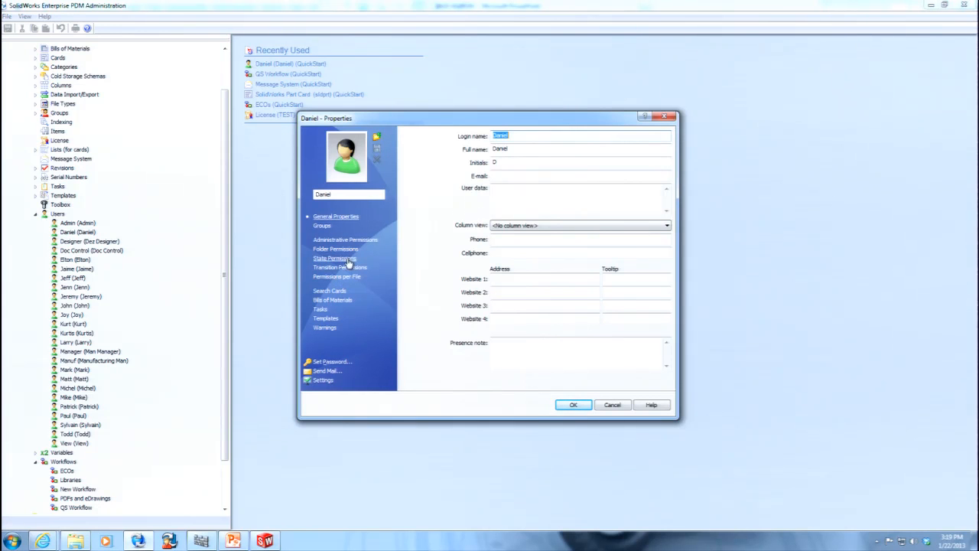
click(376, 139)
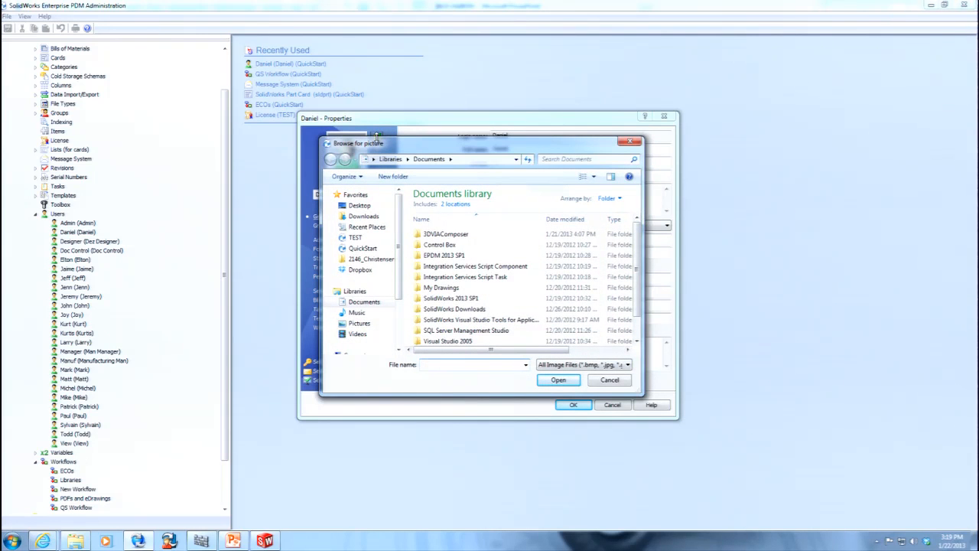
click(361, 325)
click(562, 255)
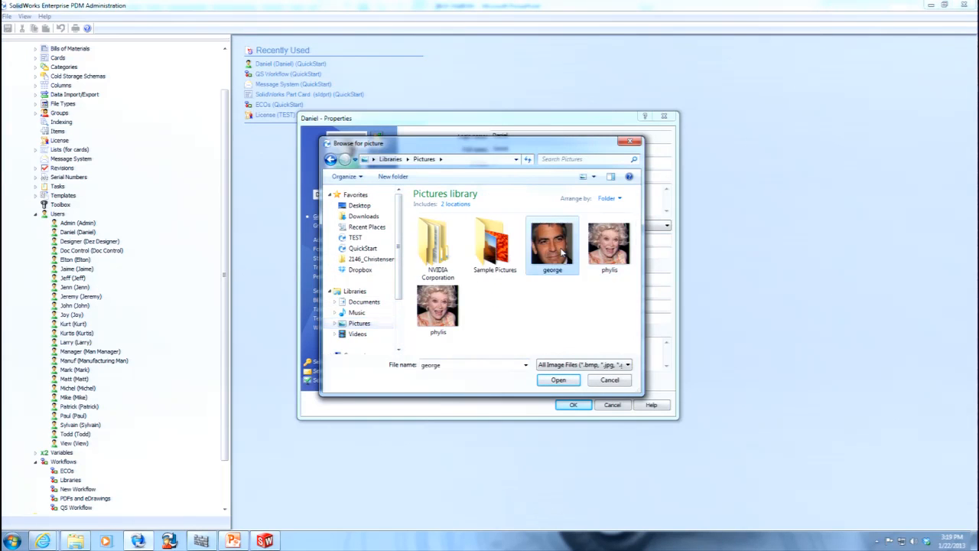
double_click(562, 254)
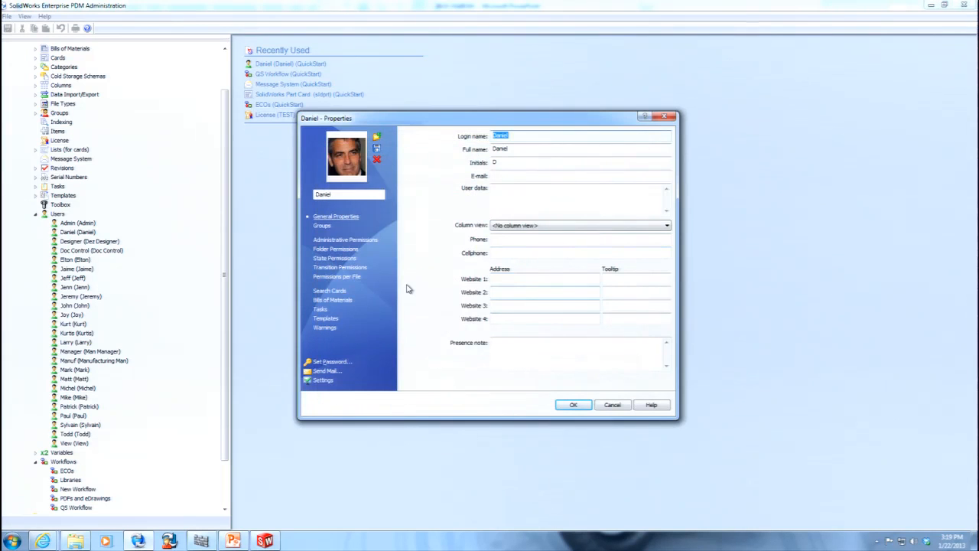
Fill in the user's e-mail address and set the column view to Explorer columns.
click(518, 176)
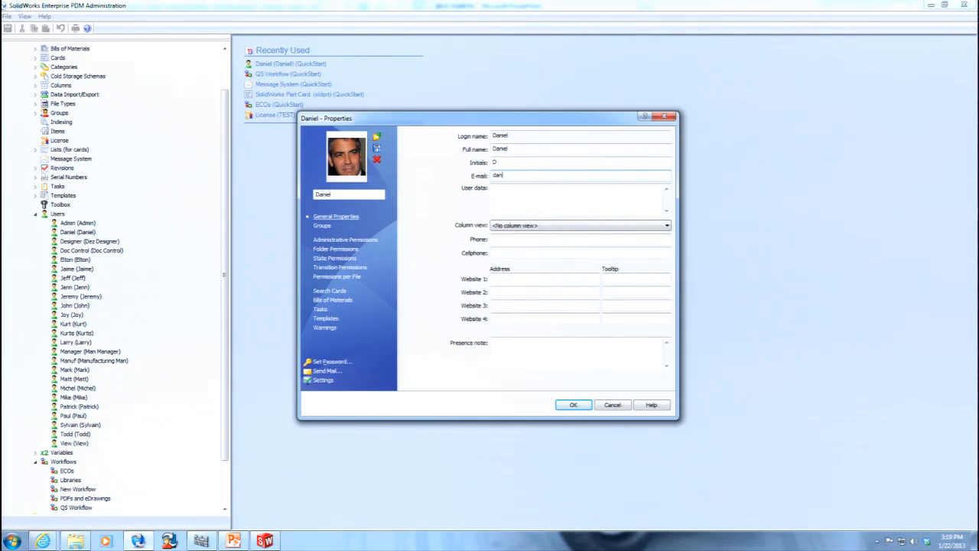
click(563, 226)
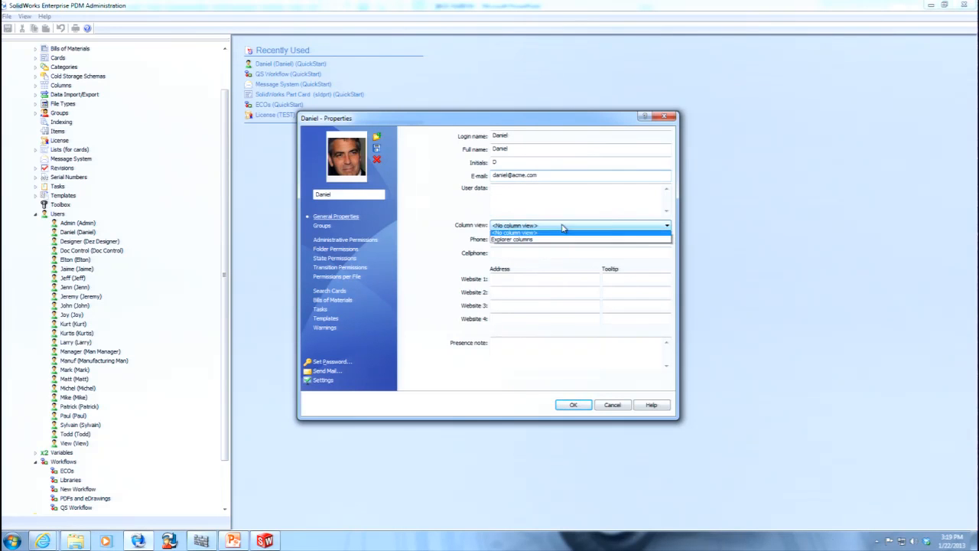
click(534, 237)
click(548, 227)
click(533, 242)
Fill in the user's phone and cellphone numbers.
click(534, 237)
text(1-555-----)
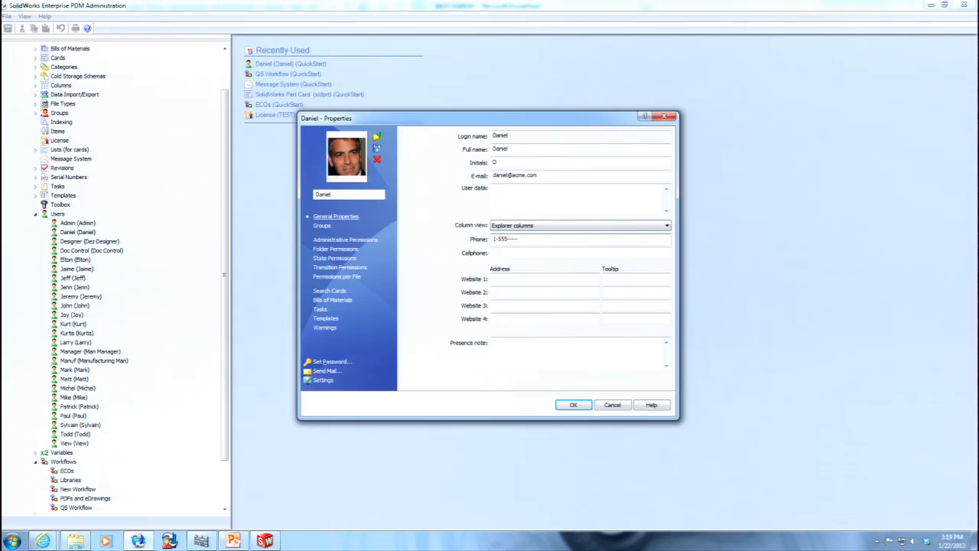
key(BackSpace)
key(BackSpace)
key(BackSpace)
key(BackSpace)
text(123-555-12)
click(541, 252)
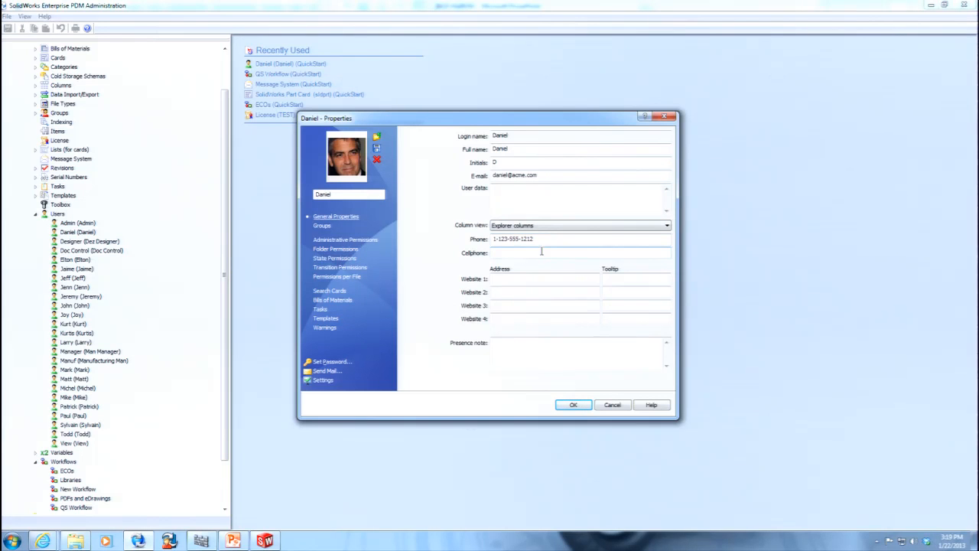
text(1-999-555-1212)
click(531, 278)
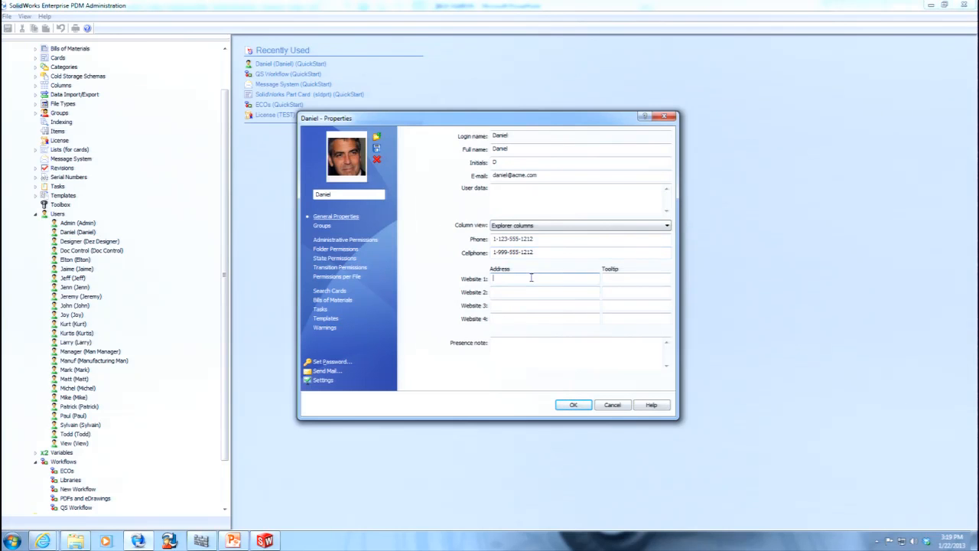
text(www.facebook.com)
click(530, 292)
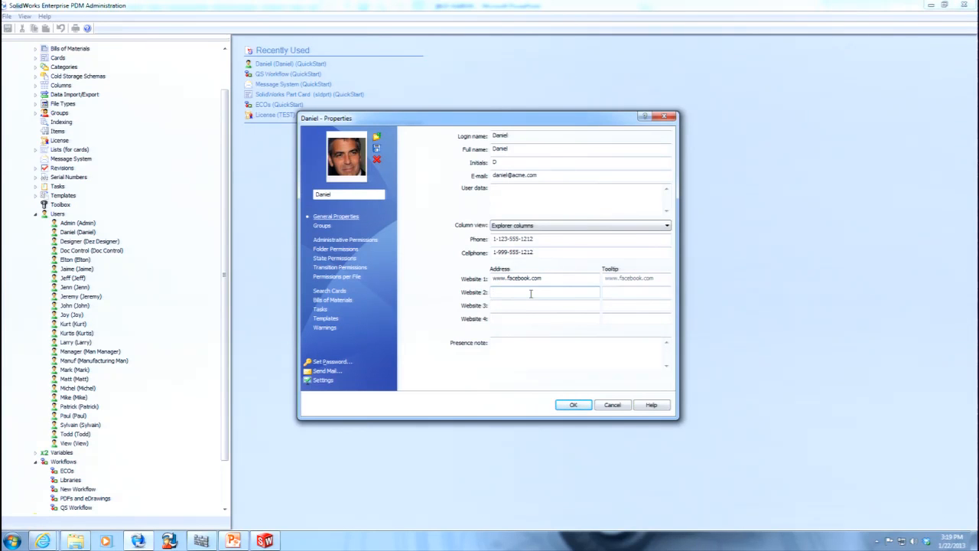
text(www.linkedin.com)
click(541, 303)
text(www.twitter.com)
click(536, 317)
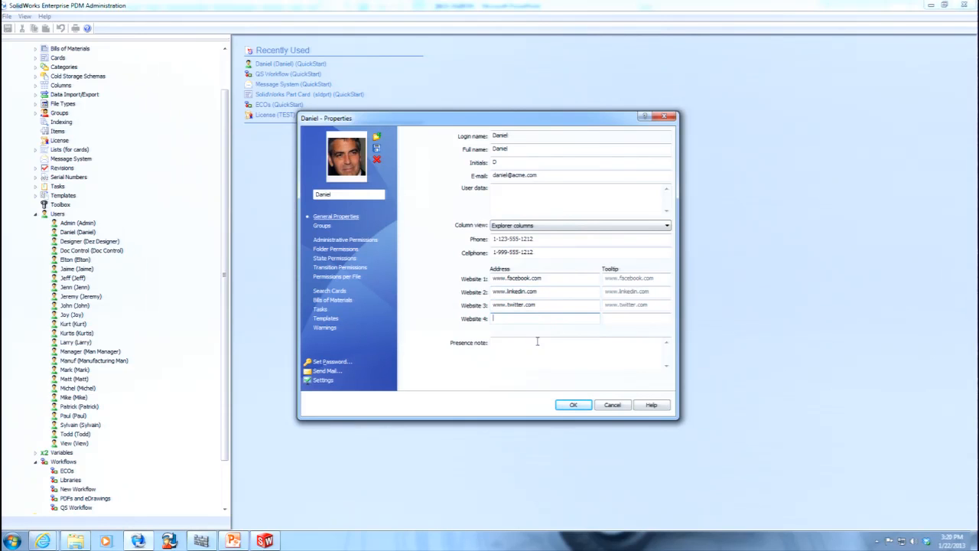
Enter the presence note "I am sleeping in the break room." for the user.
click(535, 344)
text(I am sleeping in the br)
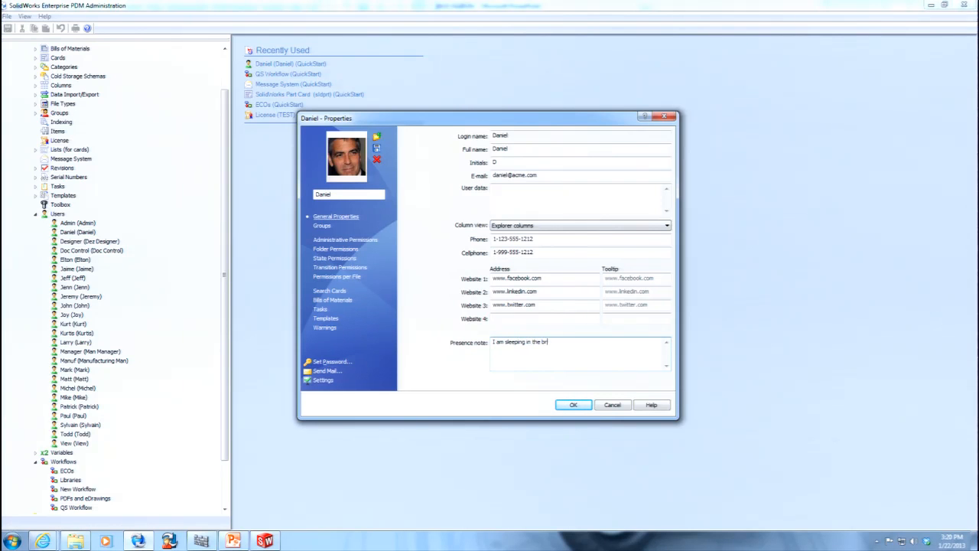
text(eak room.)
Review the user's groups, permissions, search cards, bills of materials, tasks, templates and warnings, and accept the user properties.
click(322, 226)
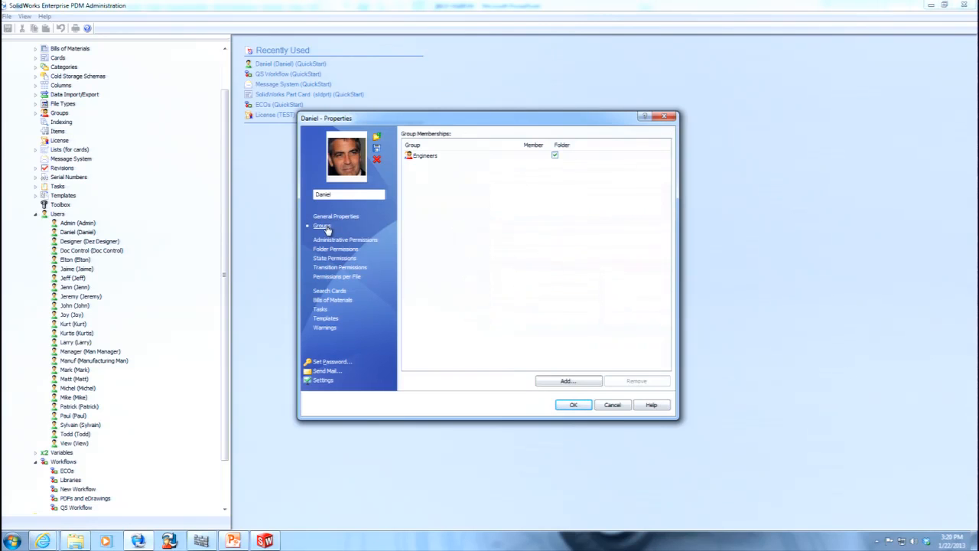
click(334, 241)
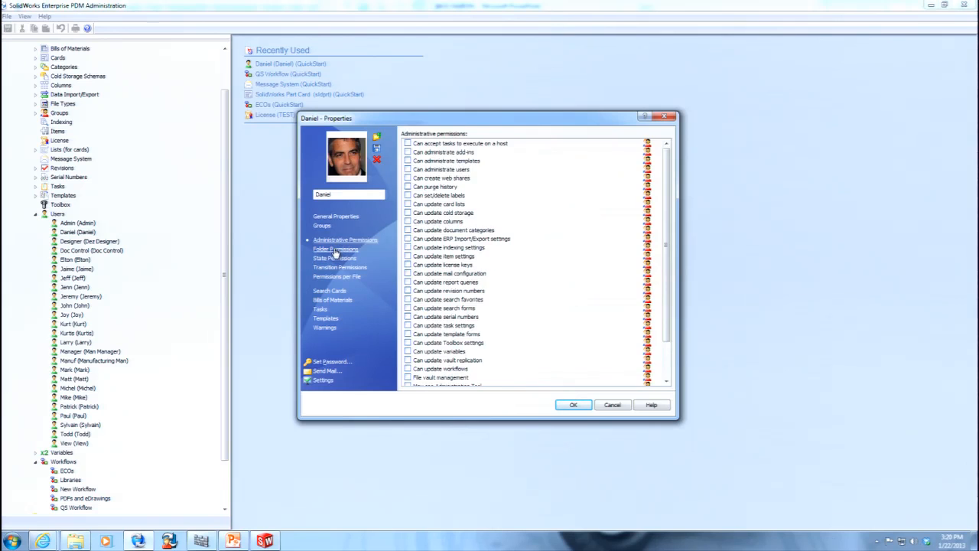
click(335, 250)
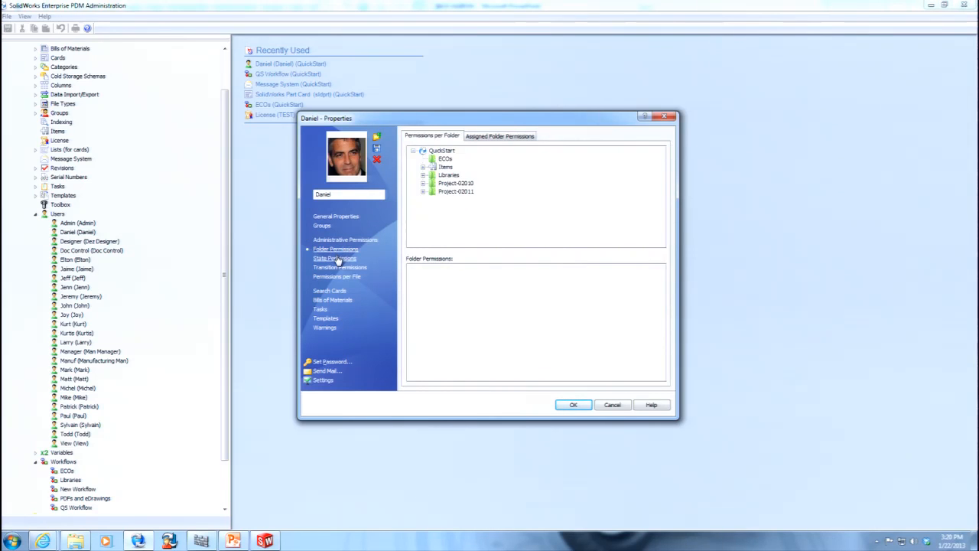
click(337, 260)
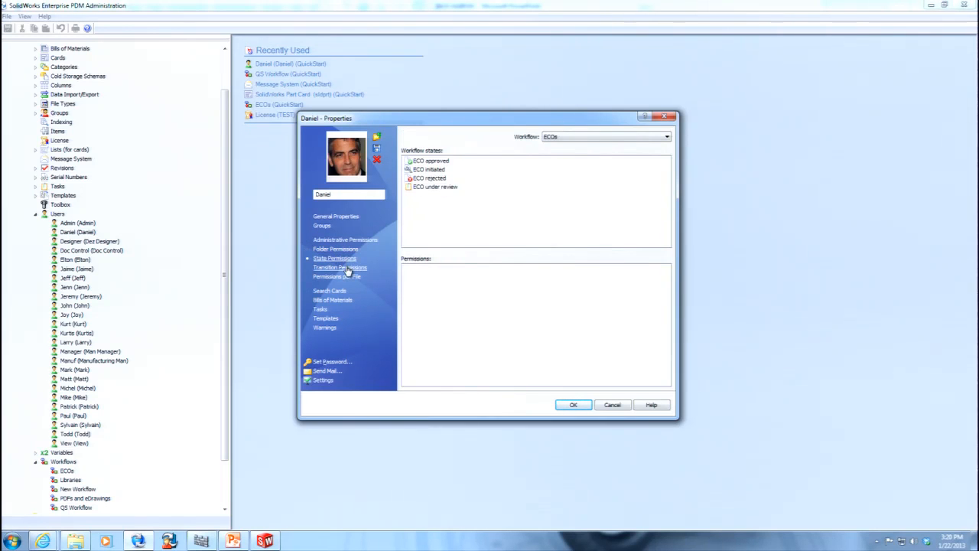
click(340, 267)
click(343, 277)
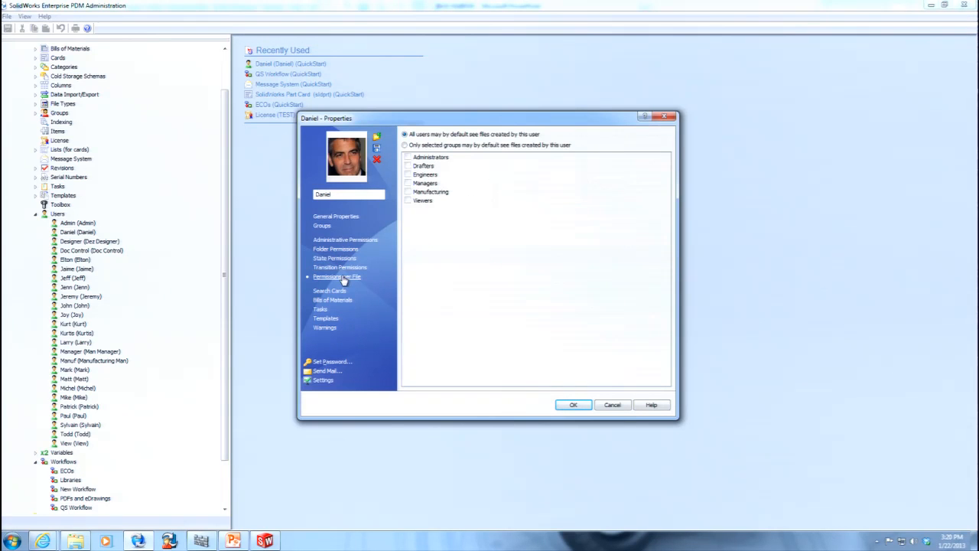
click(329, 290)
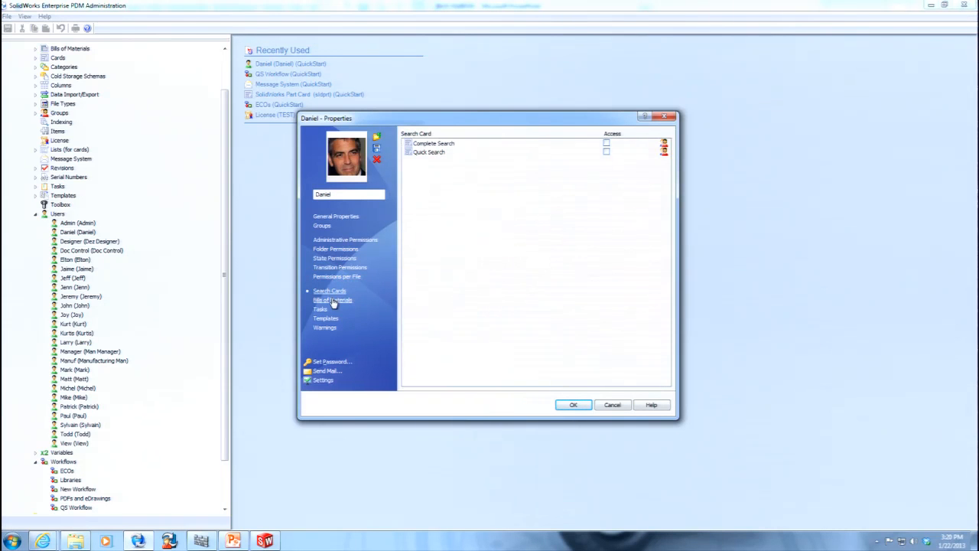
click(334, 300)
click(319, 309)
click(325, 318)
click(326, 328)
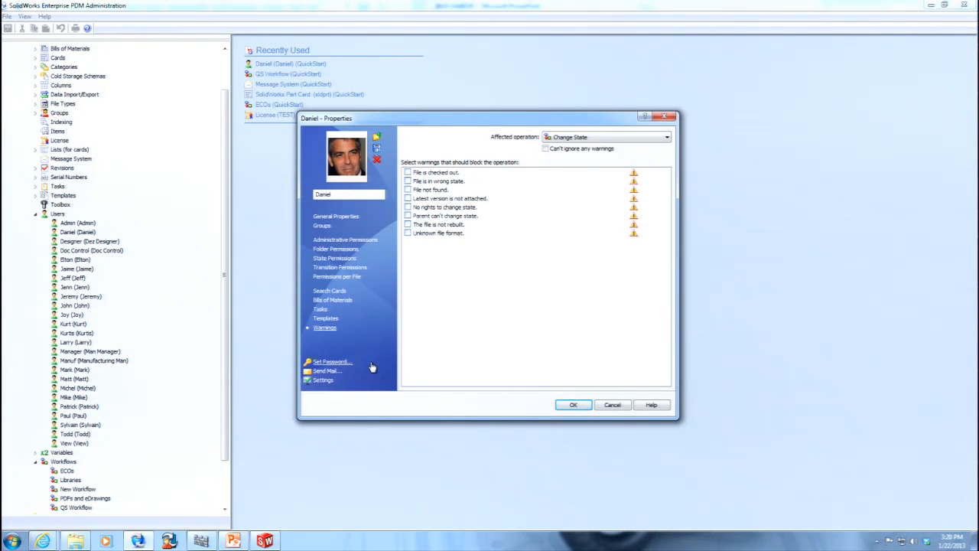
click(573, 405)
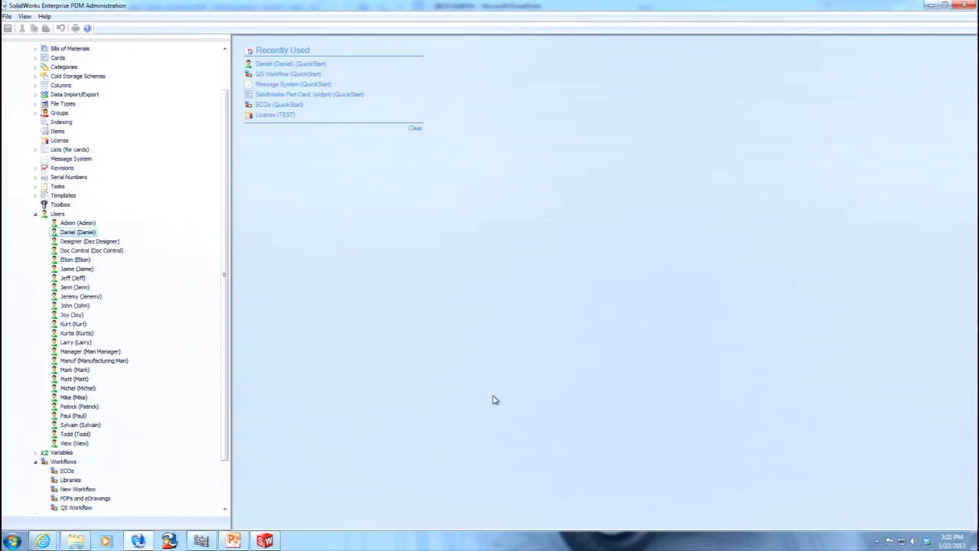
Minimize the Administration tool and log off from the QuickStart vault.
click(931, 4)
click(878, 541)
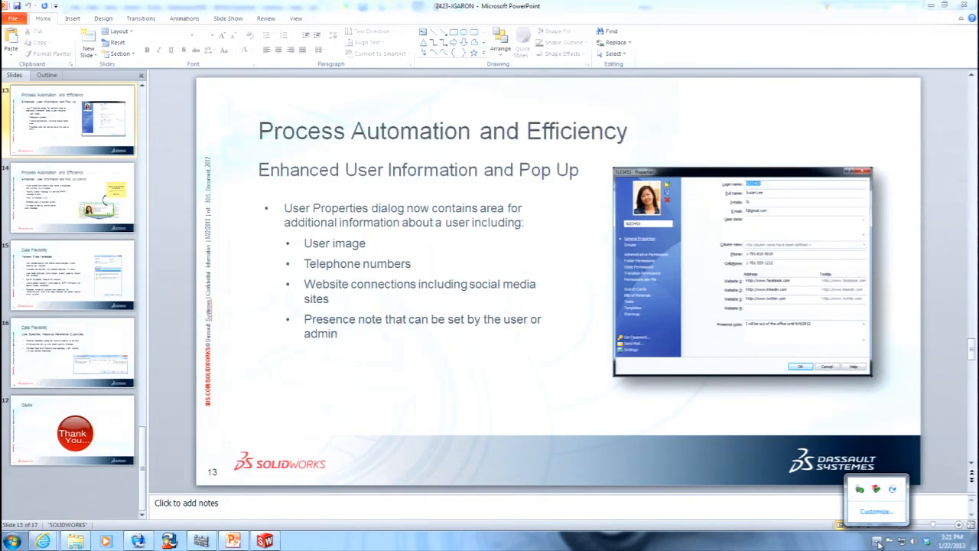
right_click(893, 491)
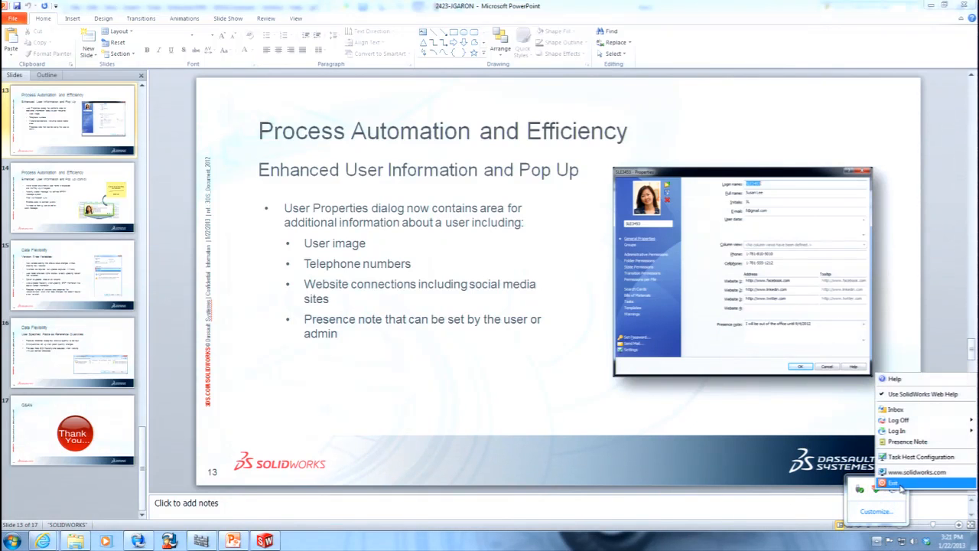
mouse_move(900, 422)
click(840, 420)
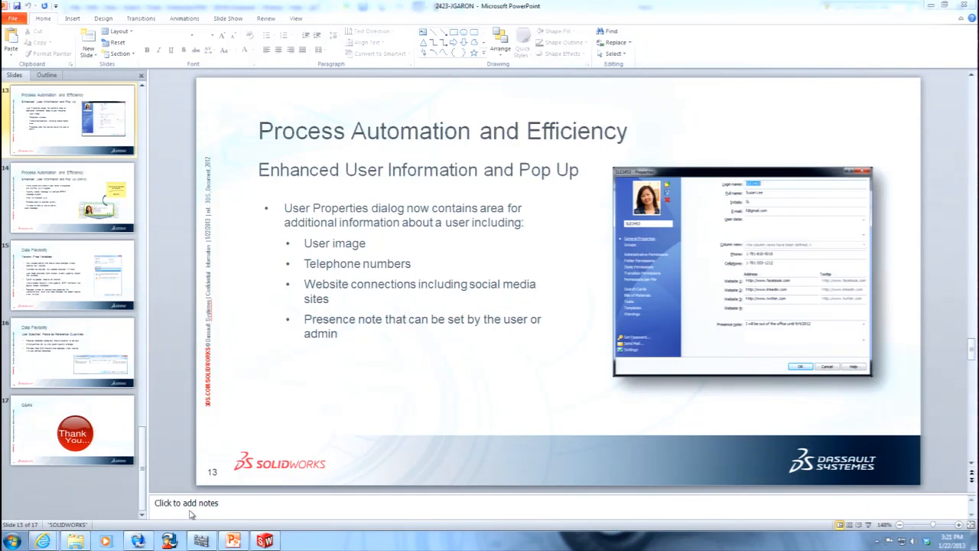
Log in to the QuickStart vault on Local Disk (C:) with the user's login name and dismiss the notification.
click(76, 540)
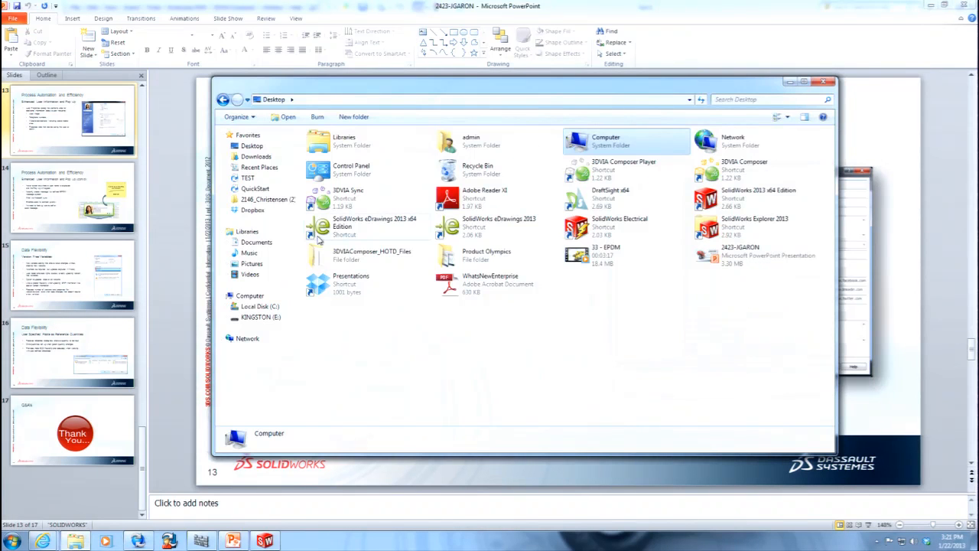
click(264, 307)
click(338, 211)
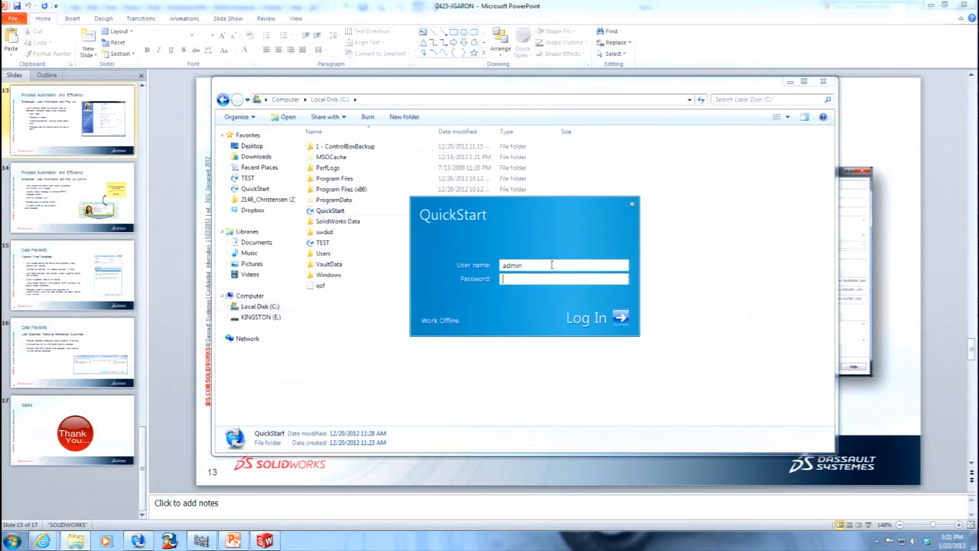
text(Daniel)
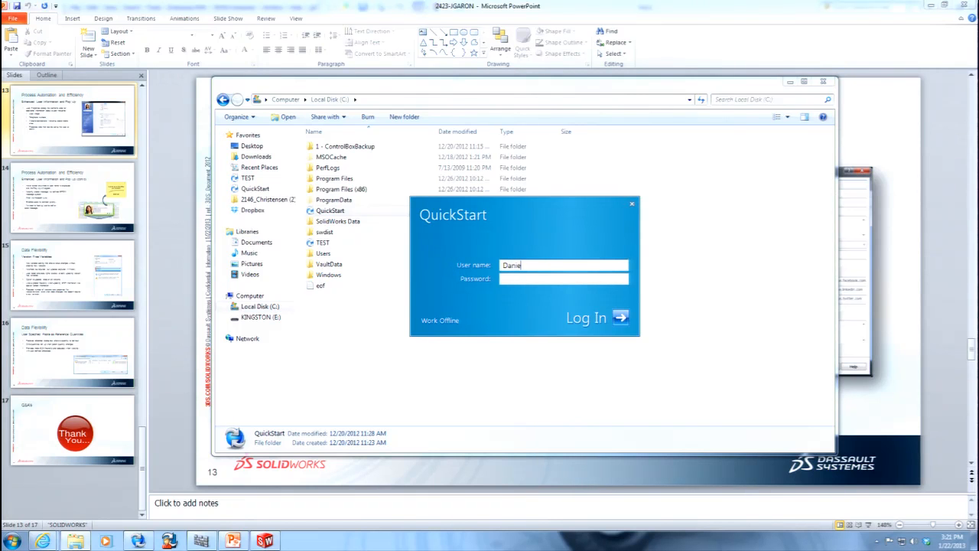
key(Return)
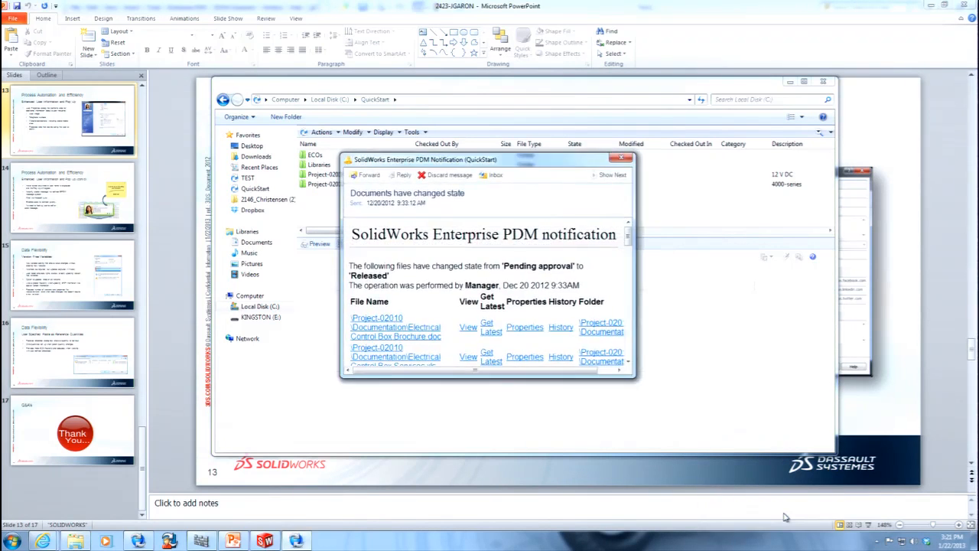
drag(635, 377, 903, 489)
click(888, 158)
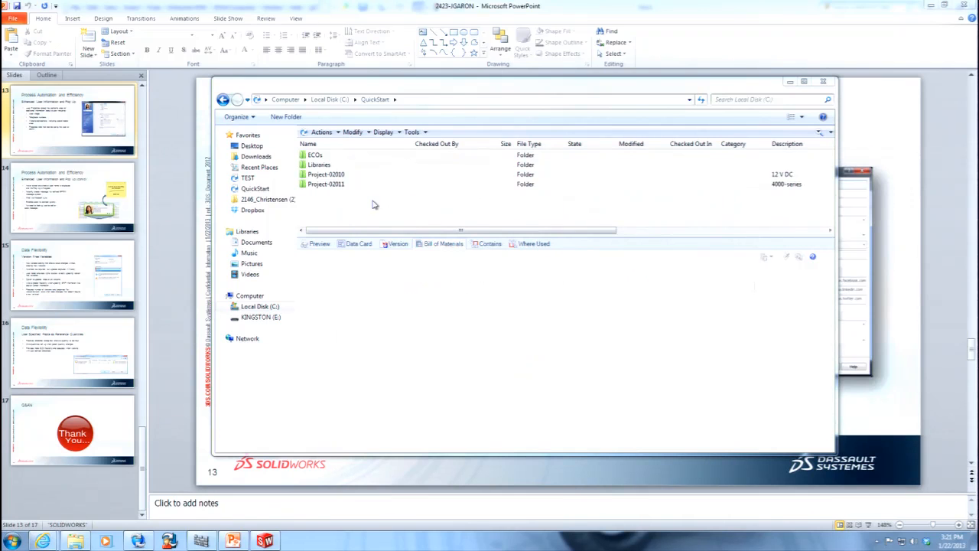
Minimize the windows covering the desktop and add the WhatsNewEnterprise PDF from the desktop to the QuickStart vault's root folder.
click(945, 6)
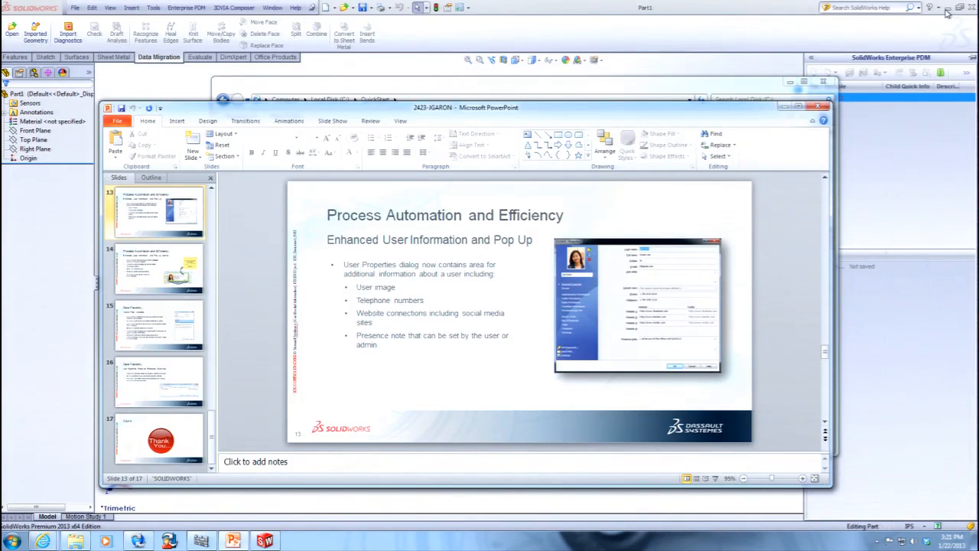
click(946, 9)
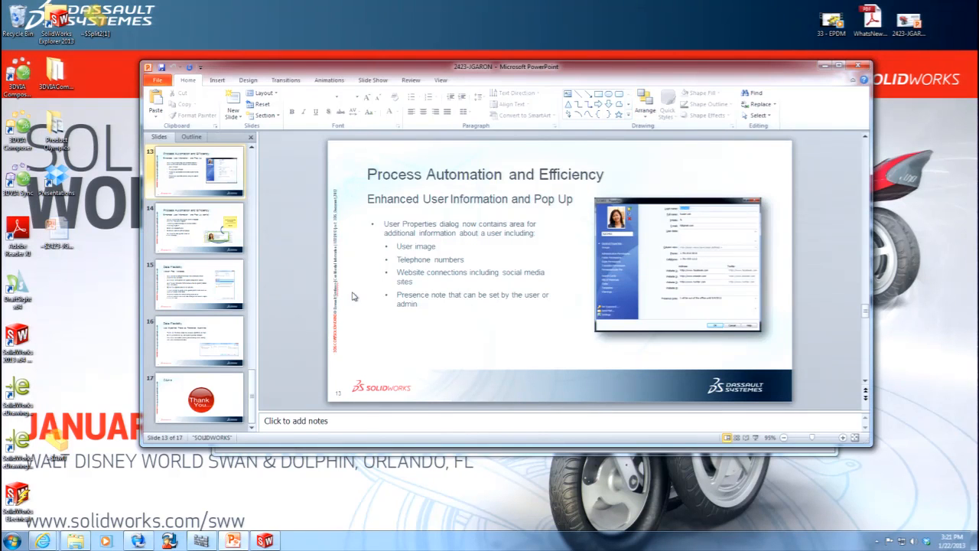
click(77, 541)
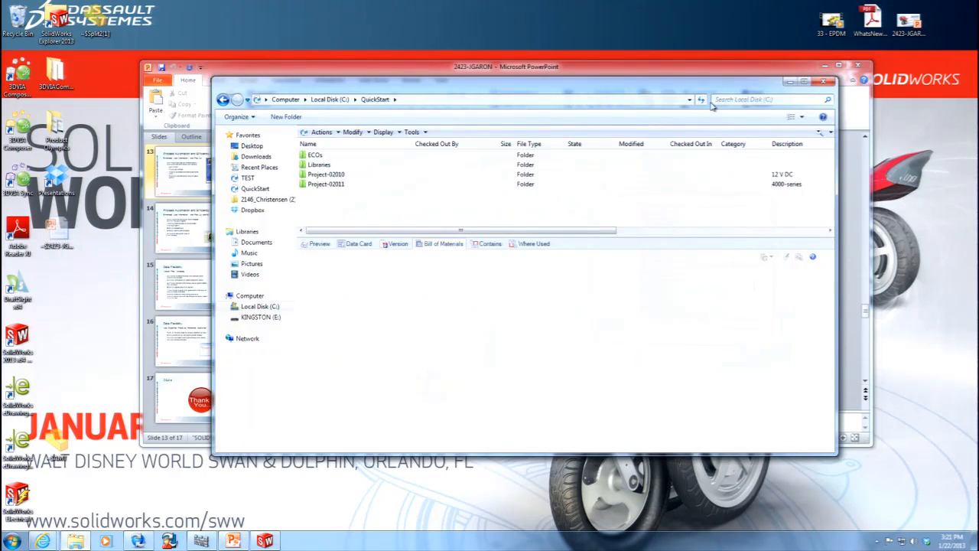
drag(877, 29, 406, 211)
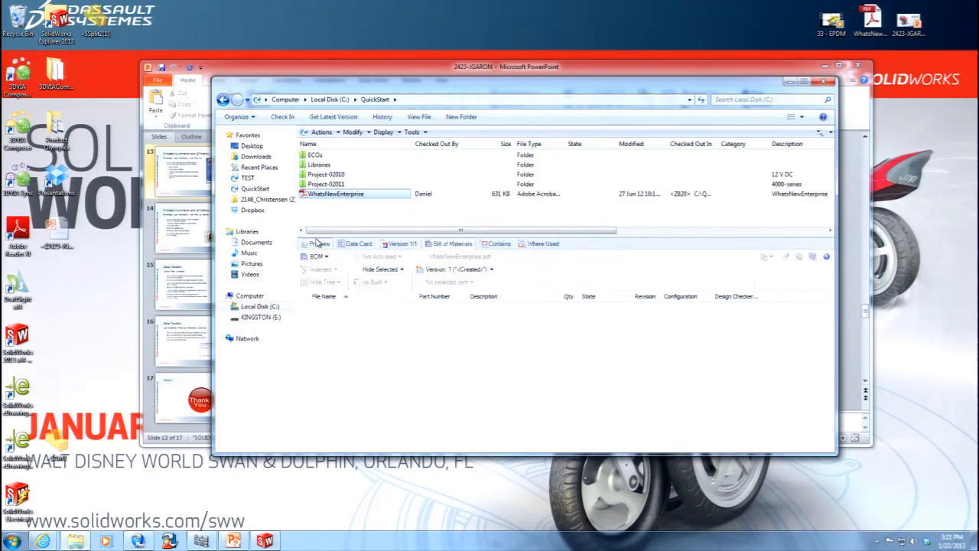
View the Facebook link and presence note from the user pop-up on WhatsNewEnterprise's checked-out entry, closing each again.
mouse_move(423, 196)
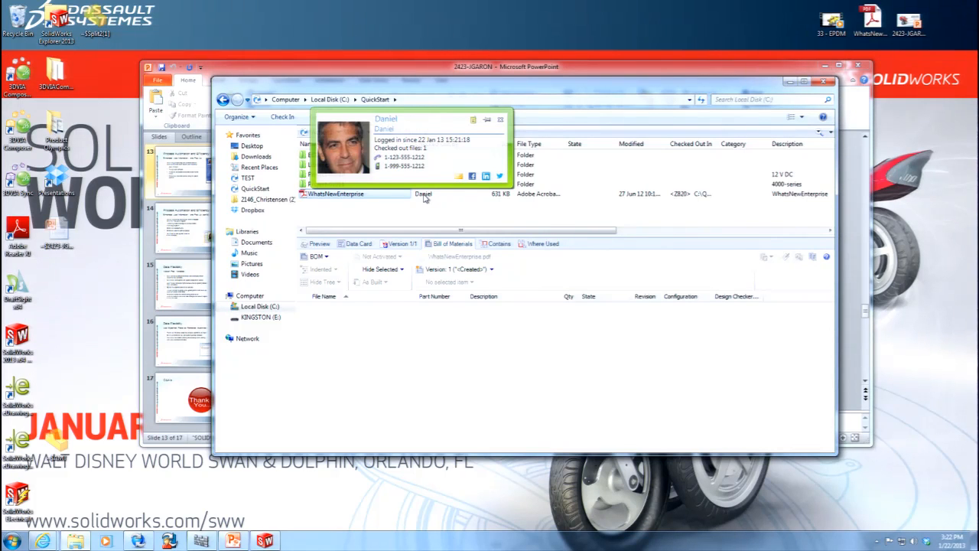
click(472, 176)
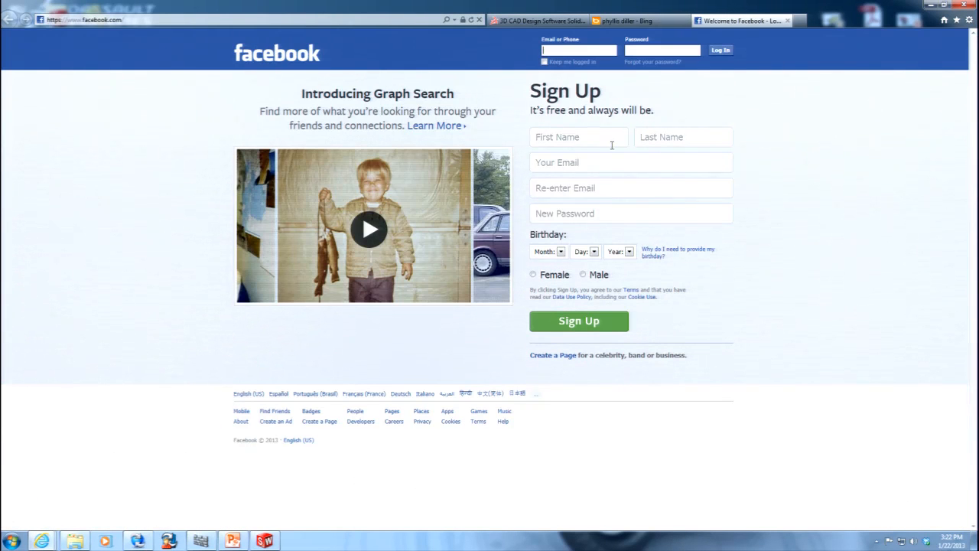
click(788, 21)
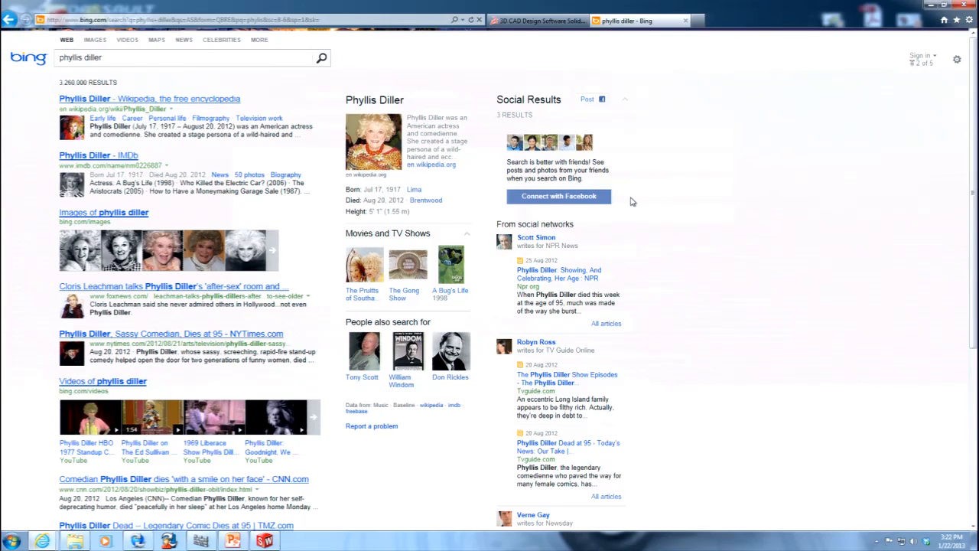
click(75, 541)
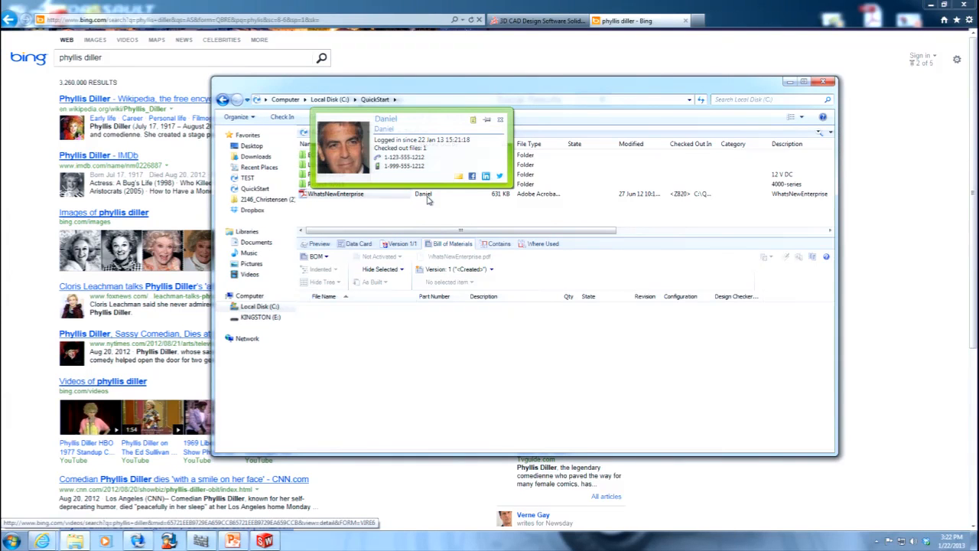
click(474, 121)
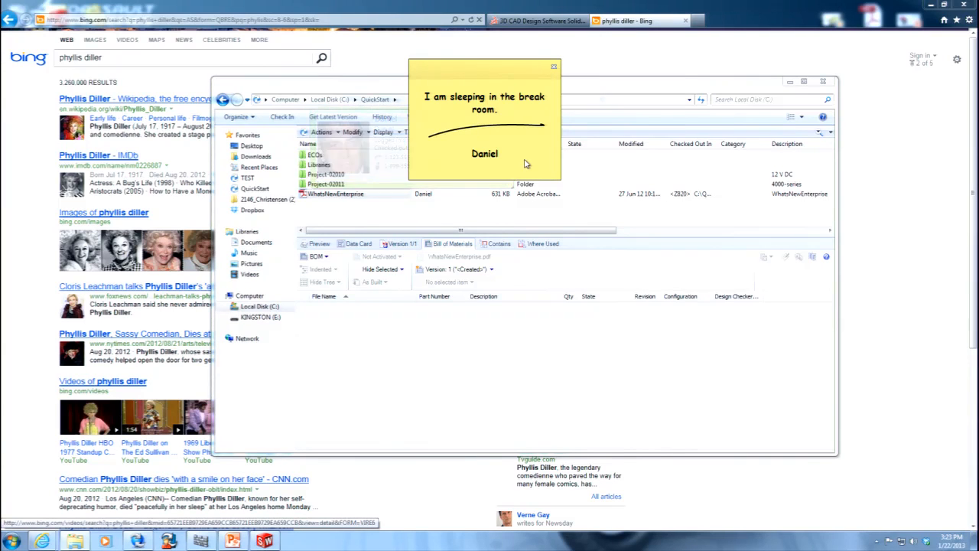
click(554, 66)
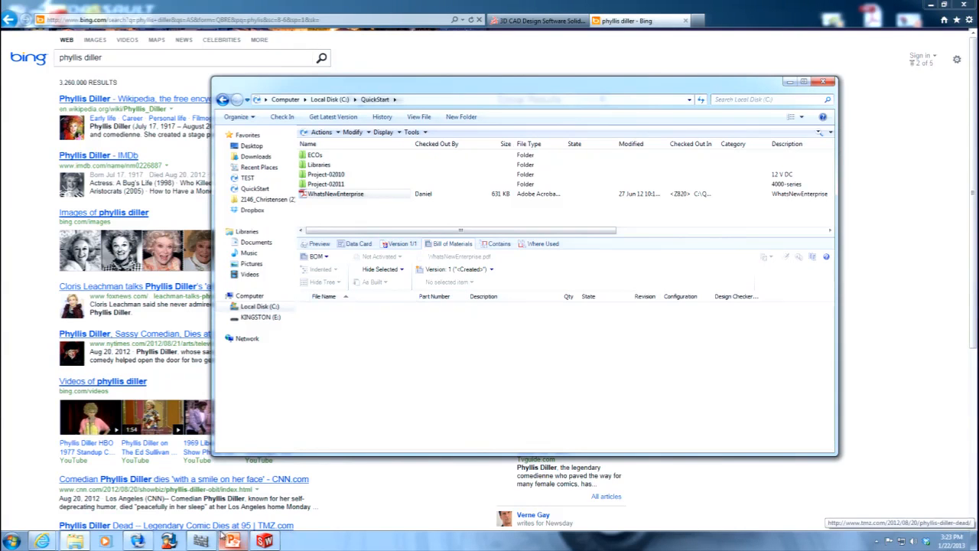
Switch to the Enterprise PDM Administration tool and review the same user's administrative permissions and group memberships without changing them.
click(137, 542)
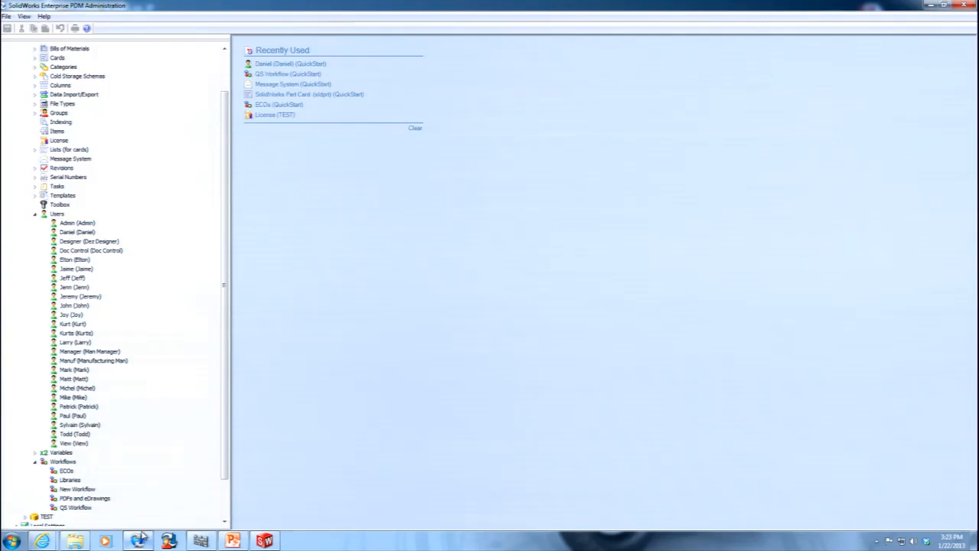
double_click(77, 232)
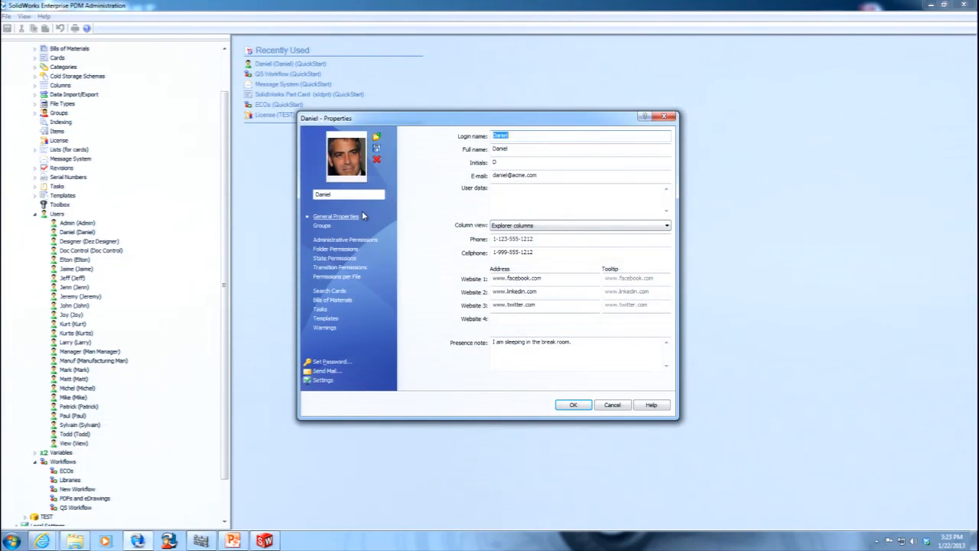
click(344, 240)
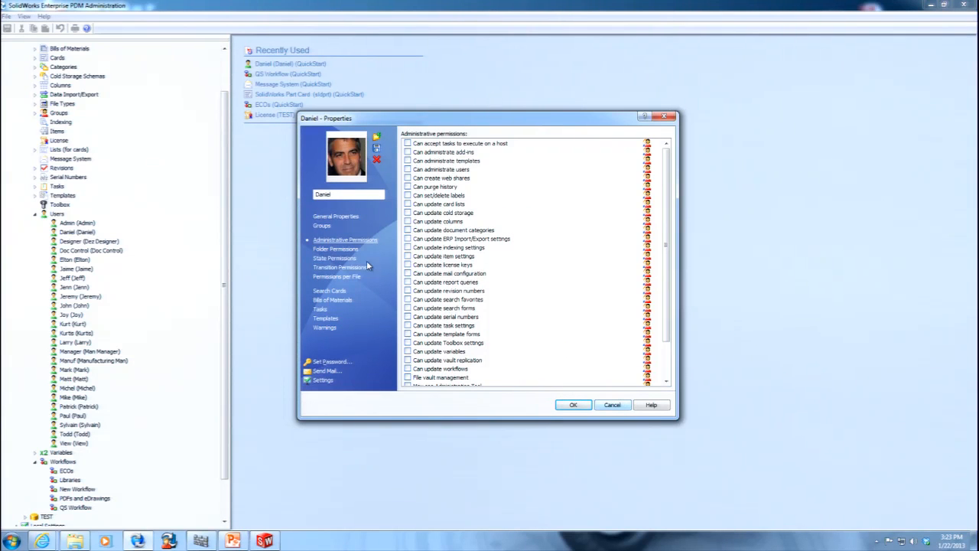
click(322, 225)
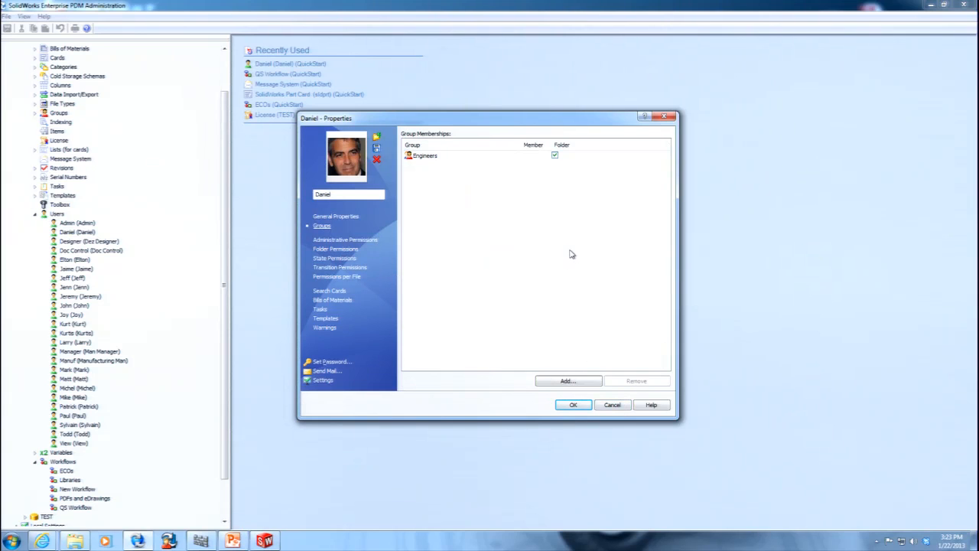
click(616, 406)
Clear all administrative permissions of the Engineers group.
click(34, 112)
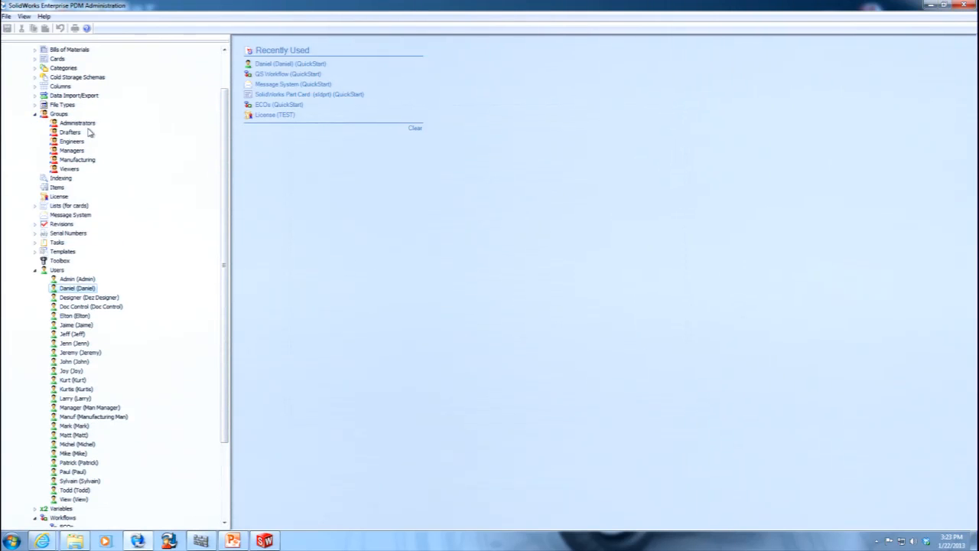
double_click(72, 141)
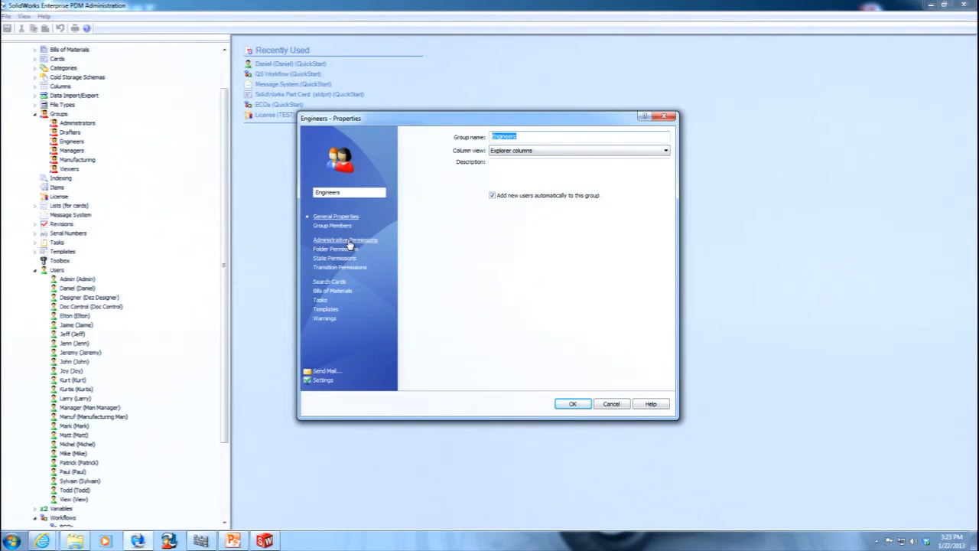
click(346, 240)
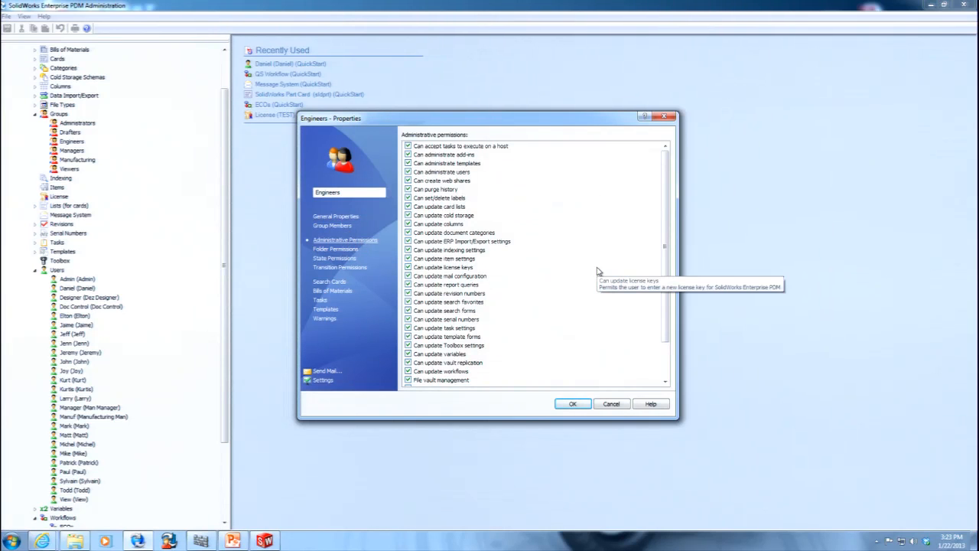
drag(599, 153, 385, 401)
click(409, 346)
click(534, 319)
drag(668, 200, 672, 163)
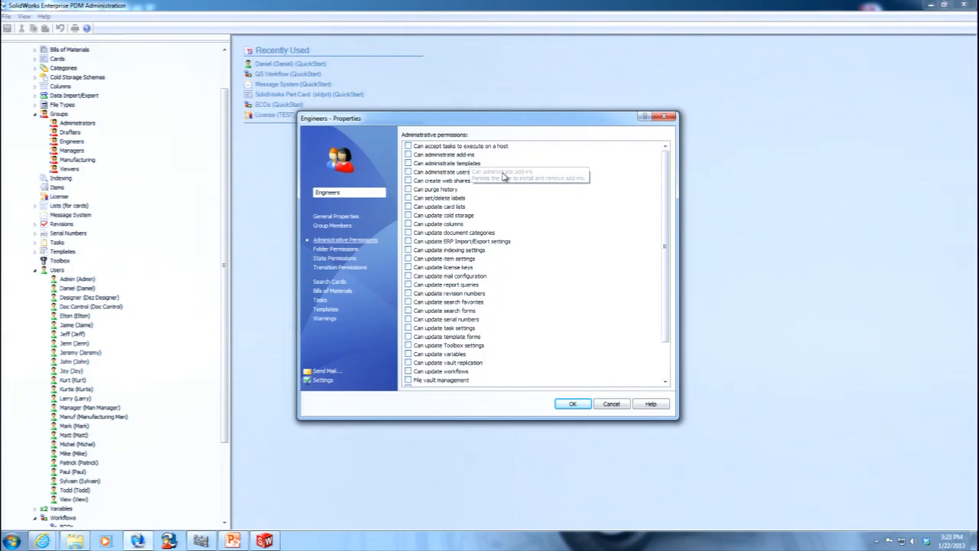
Grant the Engineers group only the "Can administrate users" permission and accept the group properties.
click(426, 175)
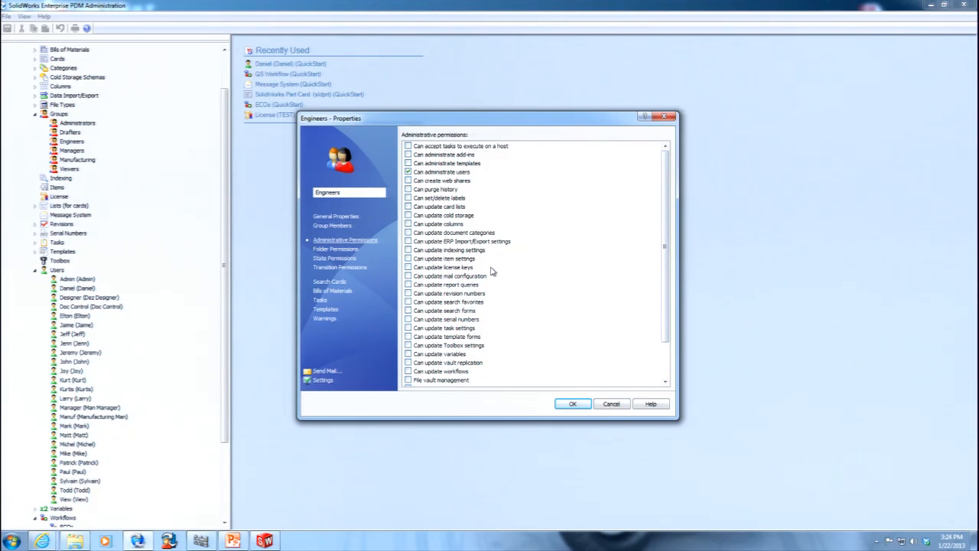
scroll(493, 269, down, 2)
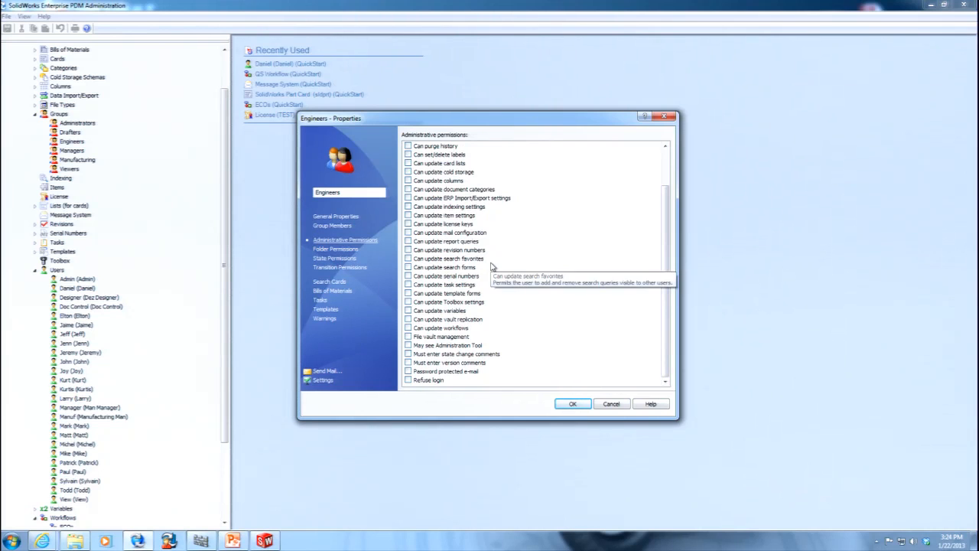
click(574, 404)
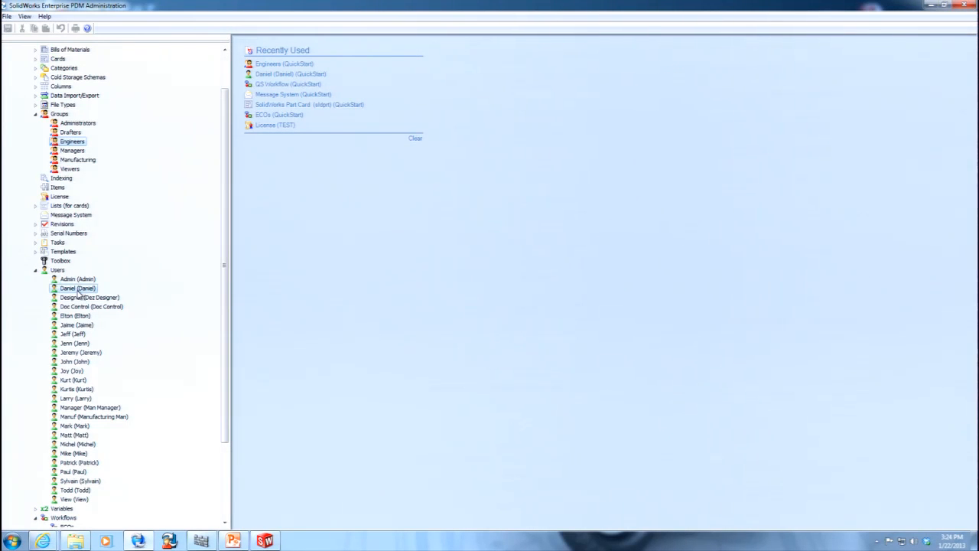
Check which administrative permissions the Engineers member inherits from the group, and close the user properties.
double_click(77, 288)
click(356, 239)
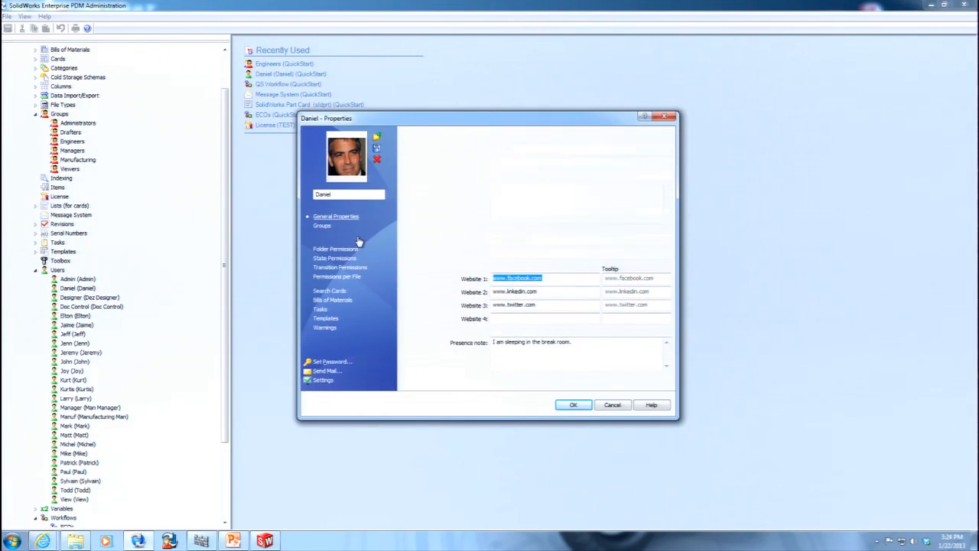
click(573, 405)
Look at the same user's settings and general properties, closing both dialogs without edits.
right_click(90, 292)
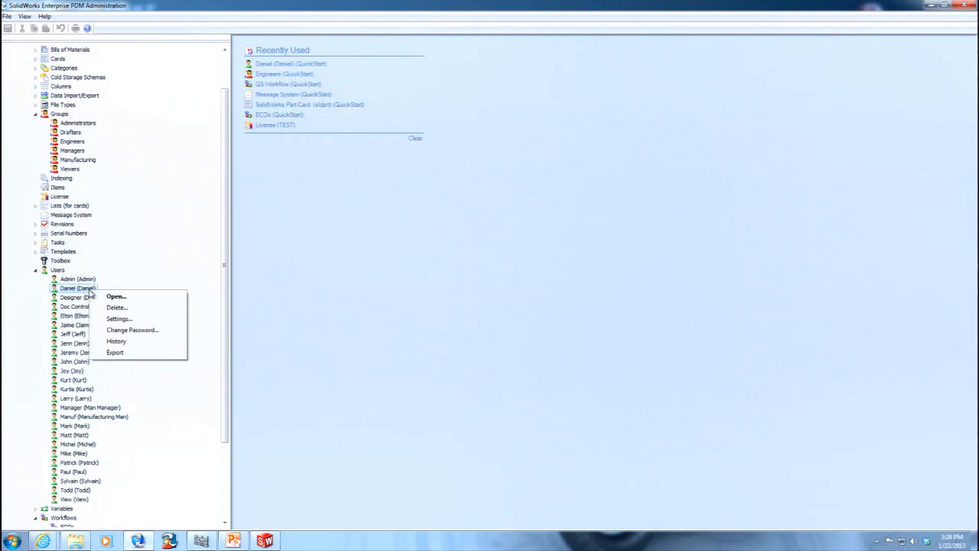
click(118, 319)
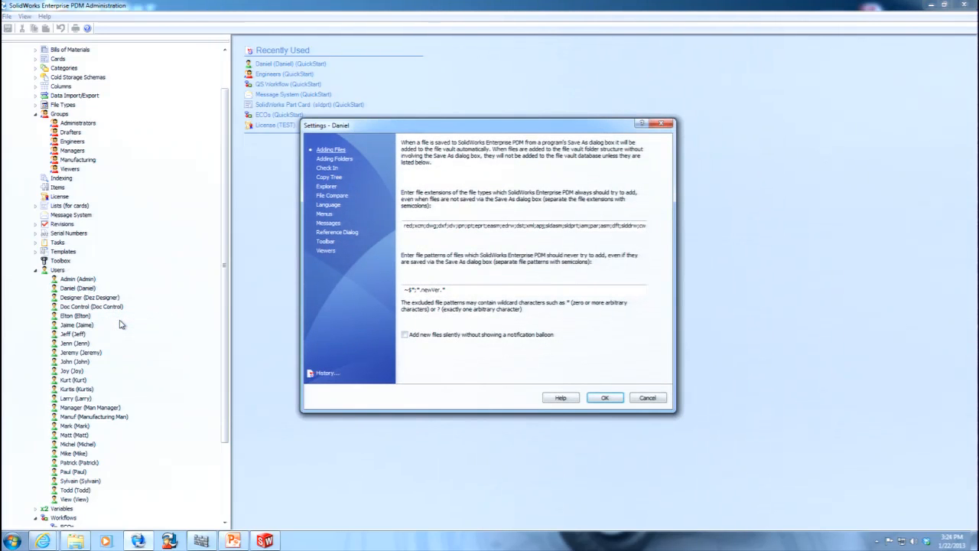
click(604, 397)
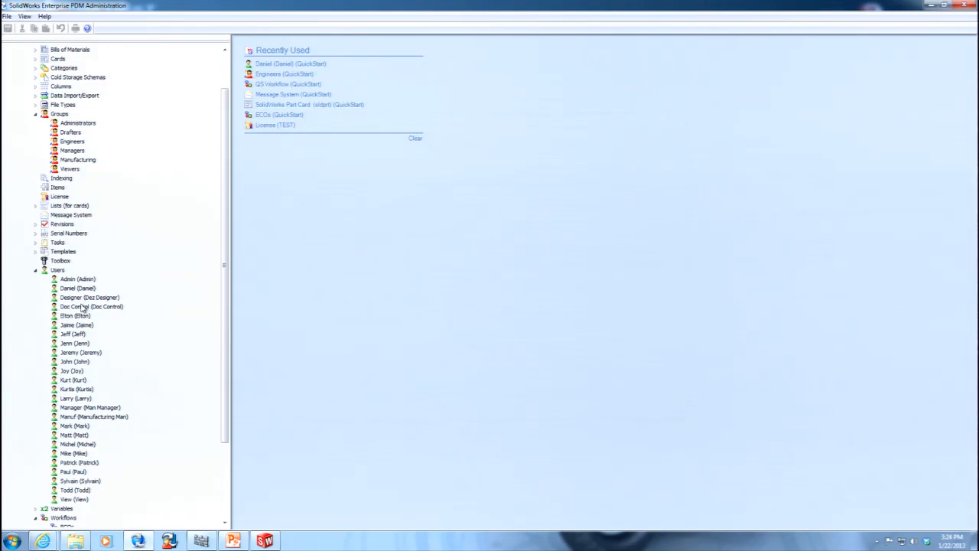
right_click(74, 289)
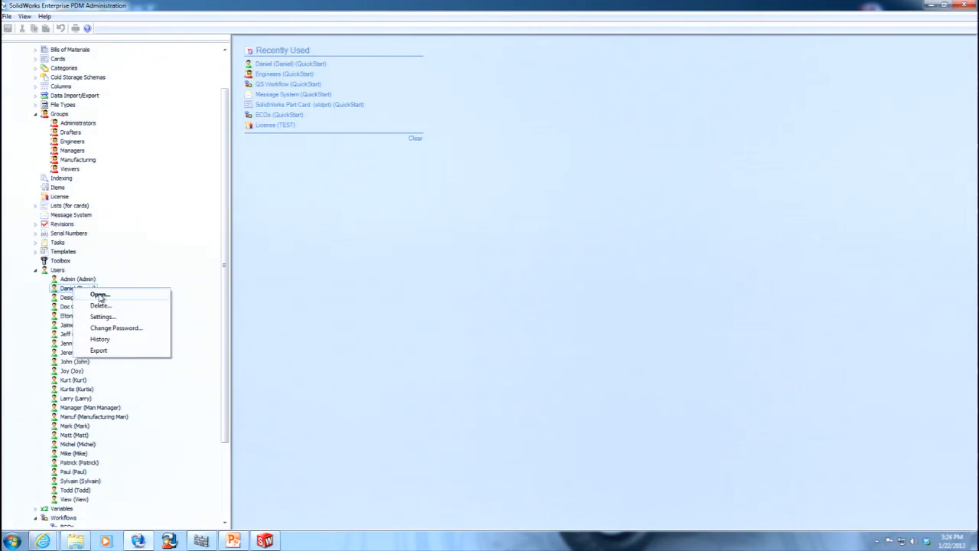
click(100, 296)
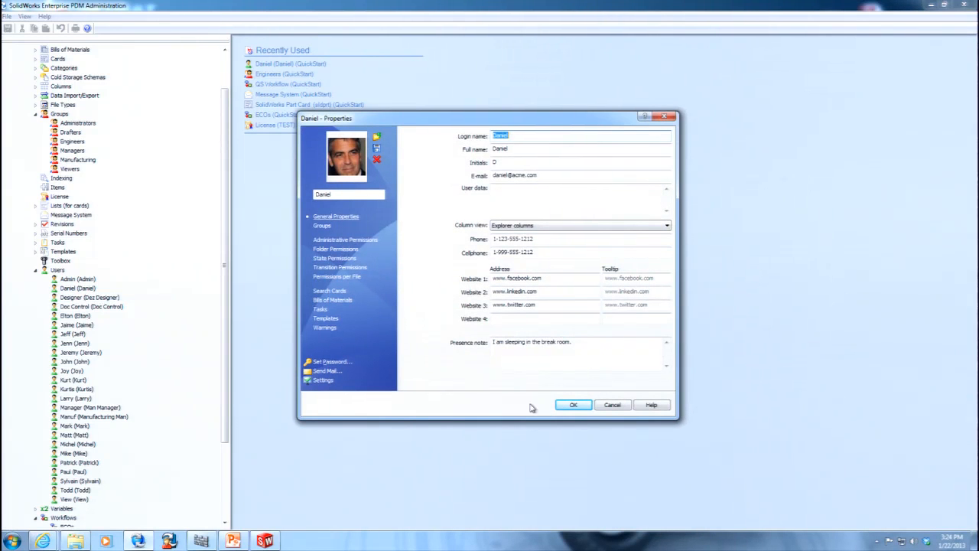
click(621, 405)
Remove the "Can administrate users" permission from the Engineers group and accept the group properties.
double_click(72, 142)
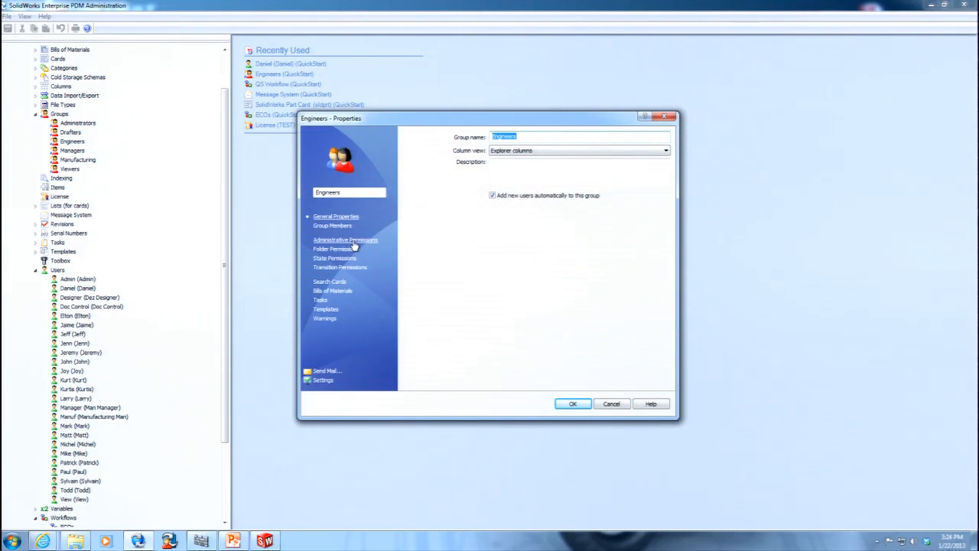
click(345, 240)
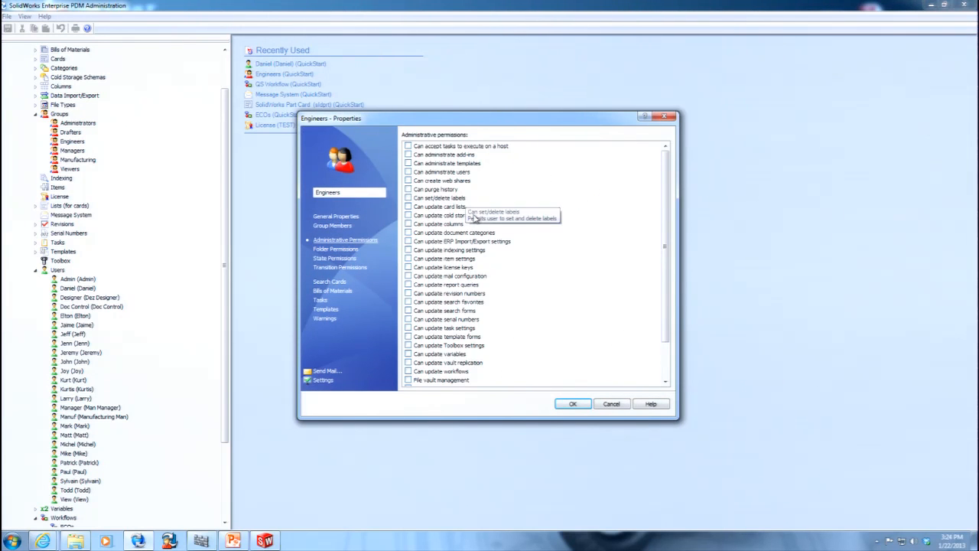
click(574, 404)
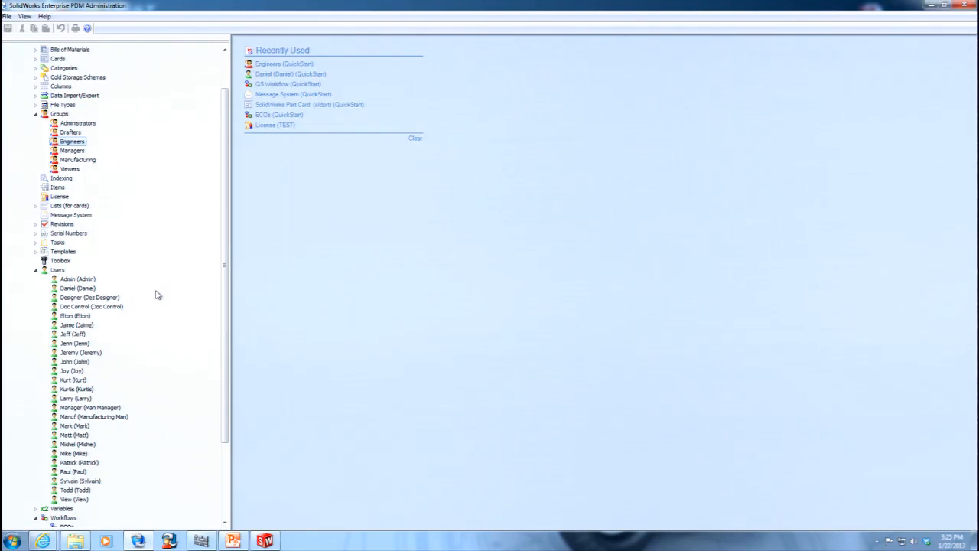
Review the general properties of the Engineers group member and the Doc Control user, closing both without edits.
right_click(85, 288)
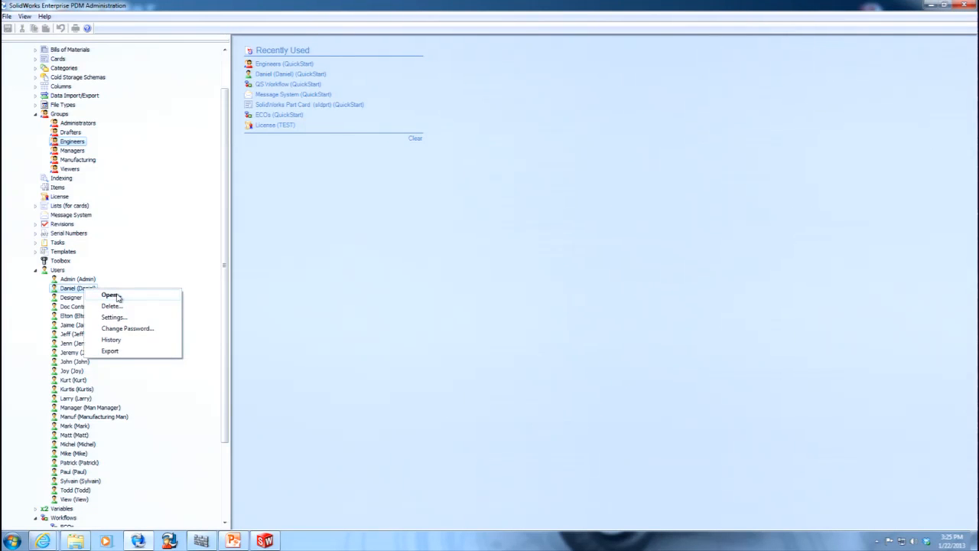
click(110, 295)
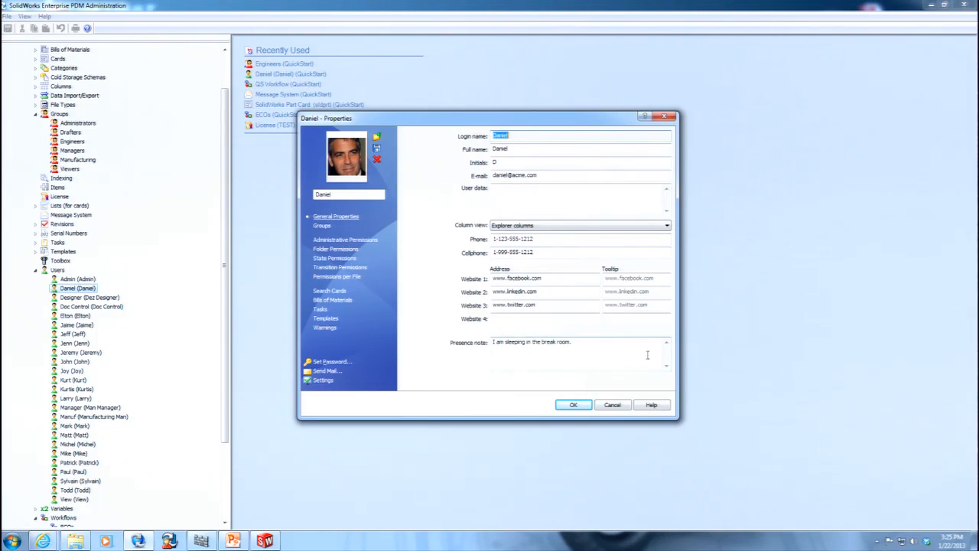
click(612, 406)
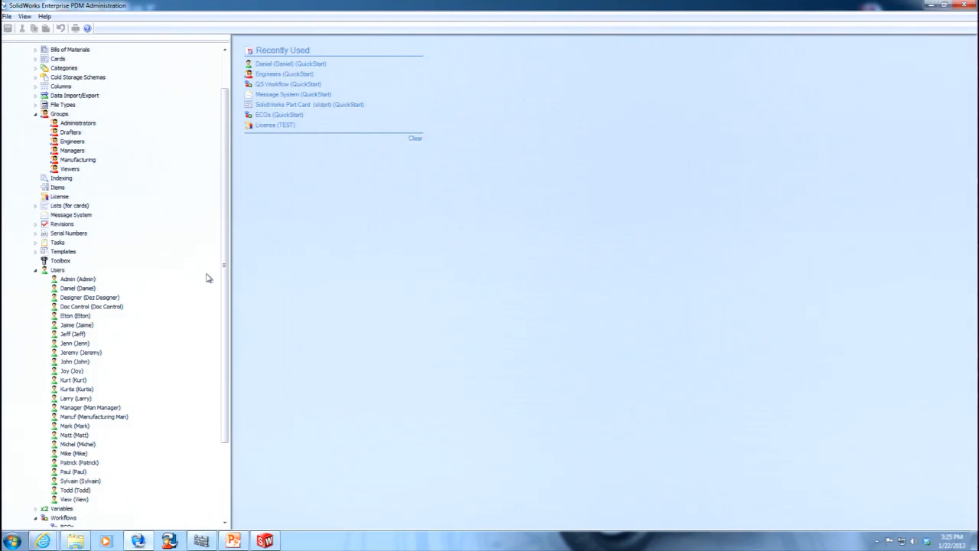
right_click(100, 308)
click(119, 314)
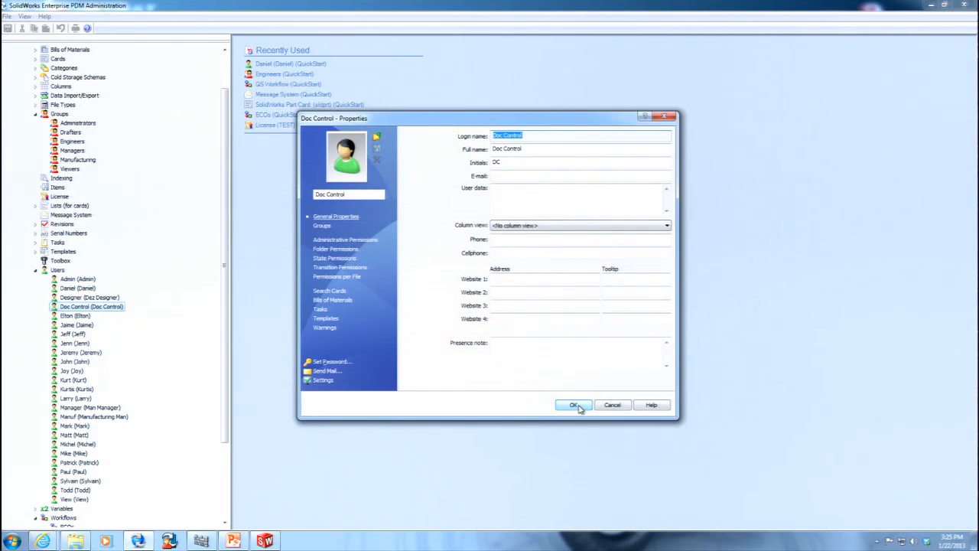
click(616, 406)
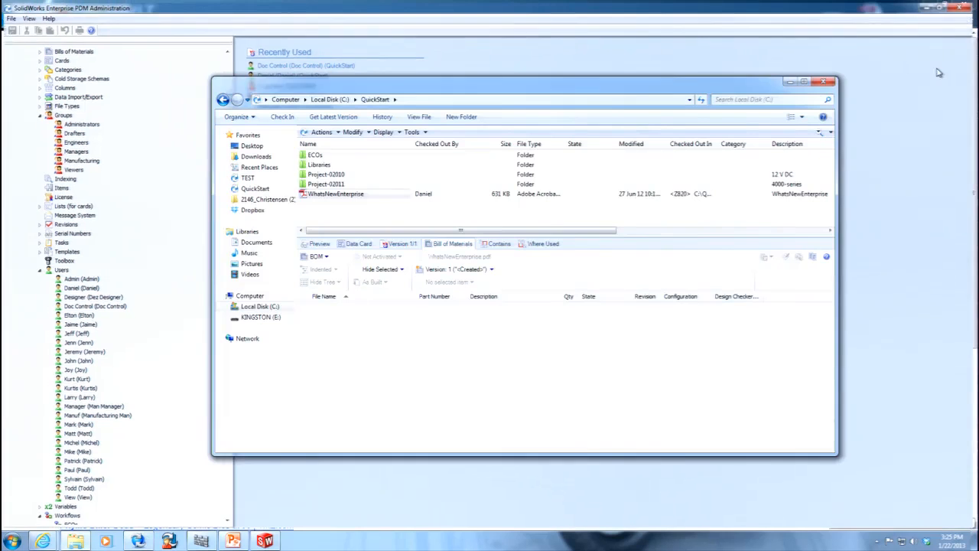
Close the administration tool and the vault window, and log the current user off the QuickStart vault.
click(964, 6)
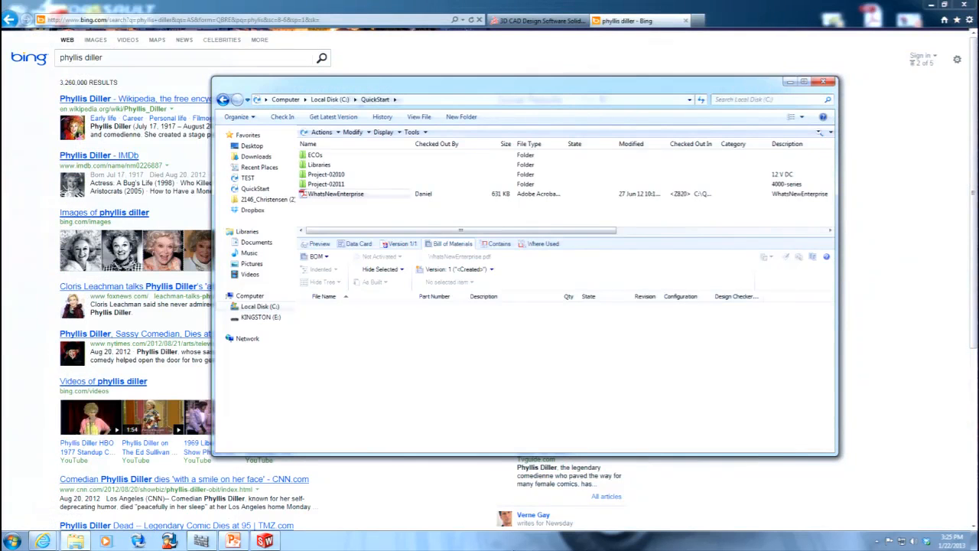
click(823, 81)
right_click(880, 541)
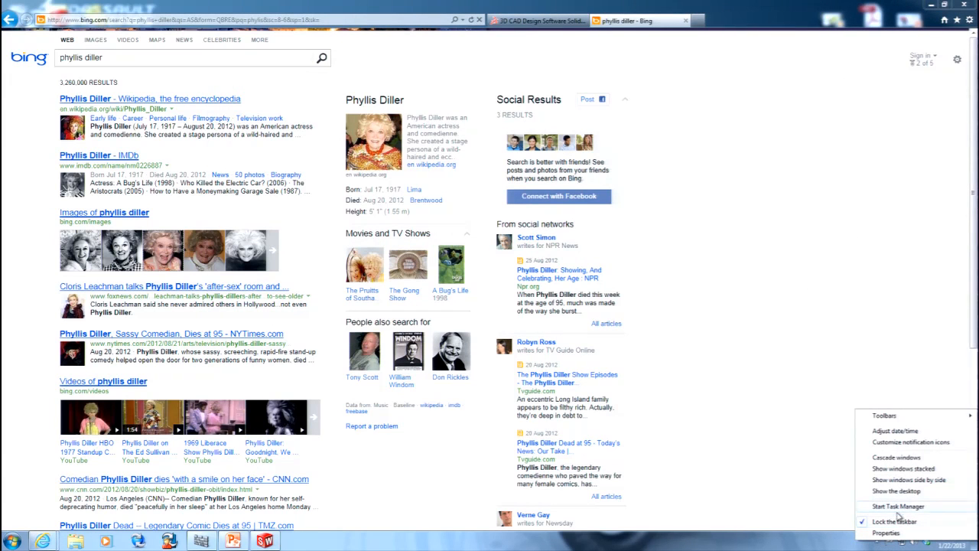
click(793, 509)
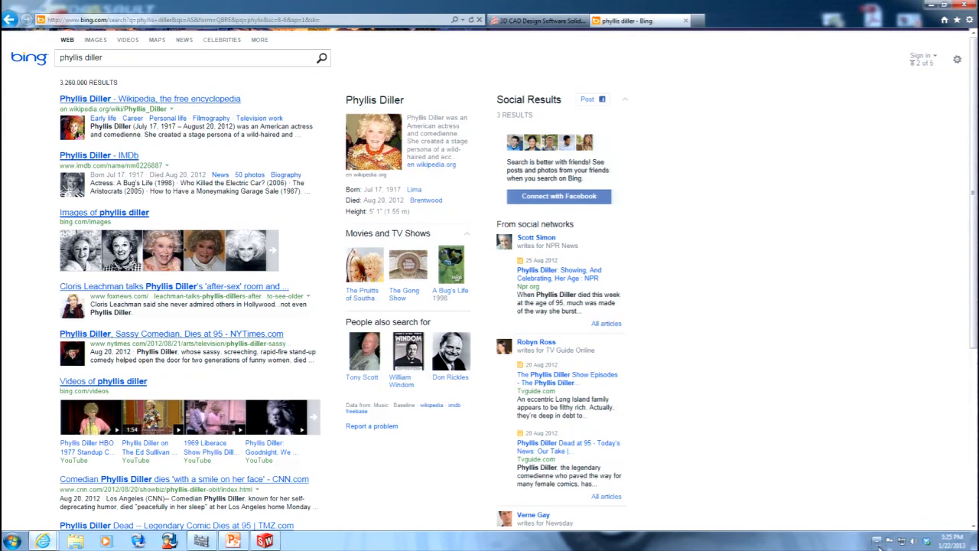
click(877, 541)
right_click(891, 490)
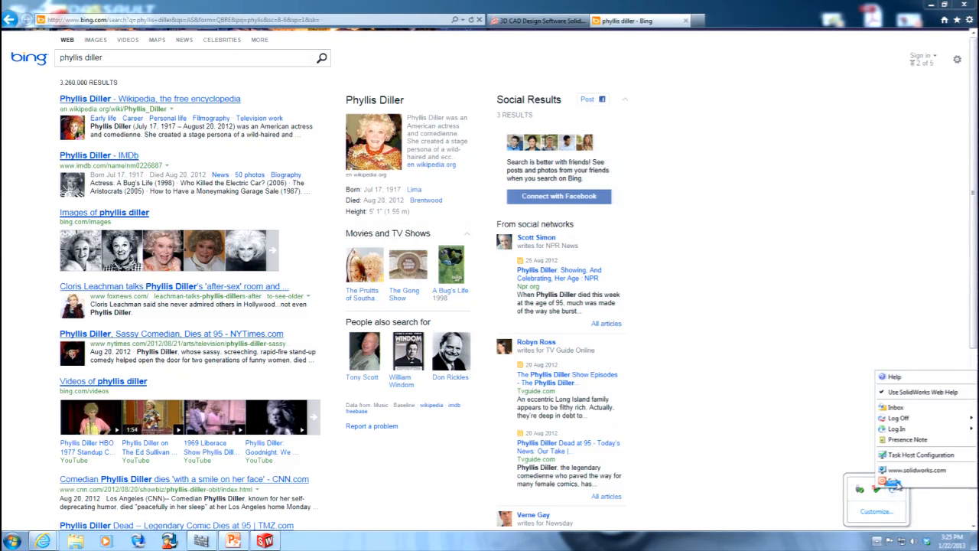
mouse_move(910, 418)
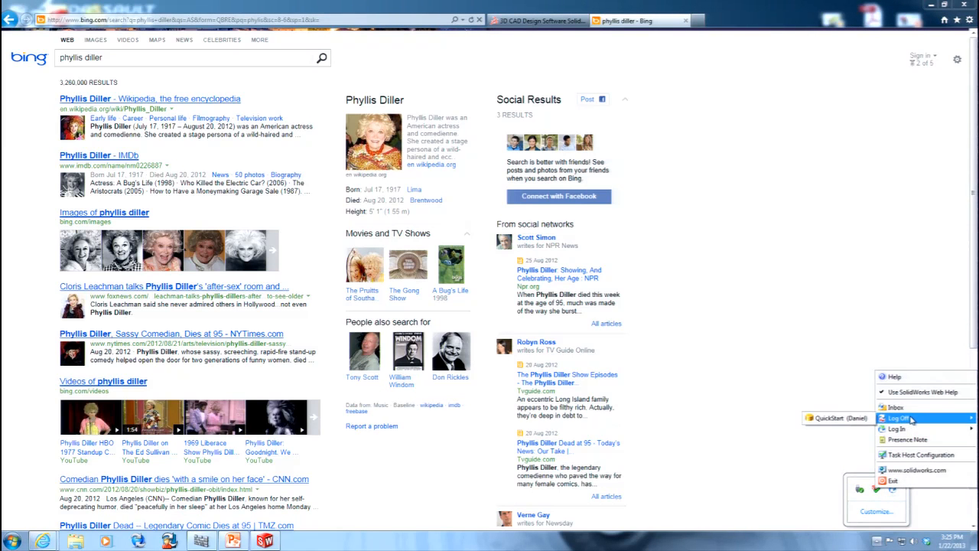
click(858, 419)
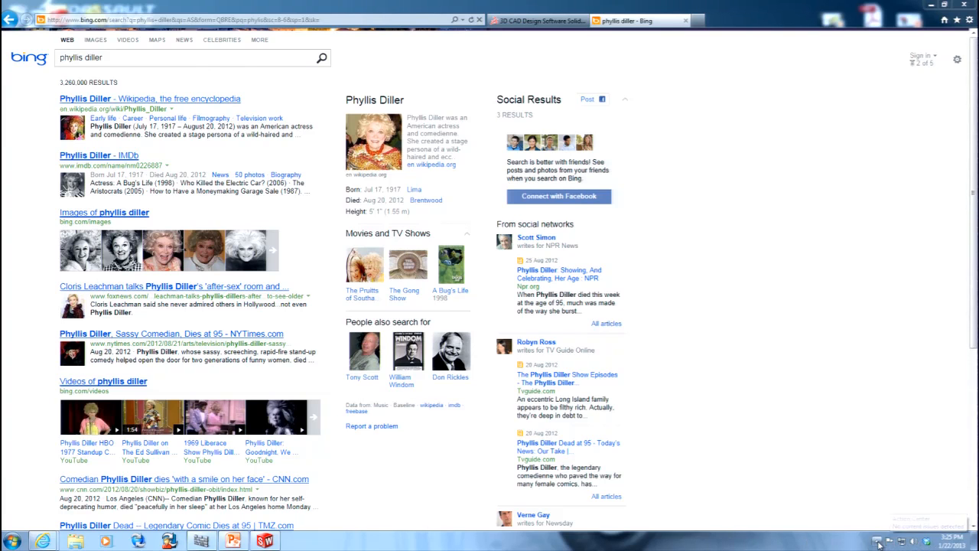
Log back in to the QuickStart vault from the Enterprise PDM tray menu.
click(877, 541)
right_click(892, 490)
mouse_move(910, 445)
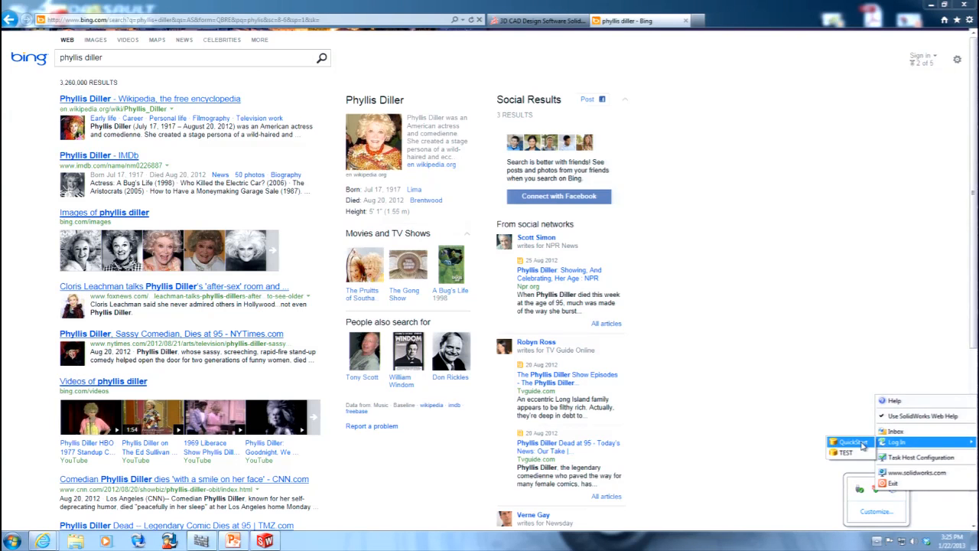
click(855, 443)
click(587, 322)
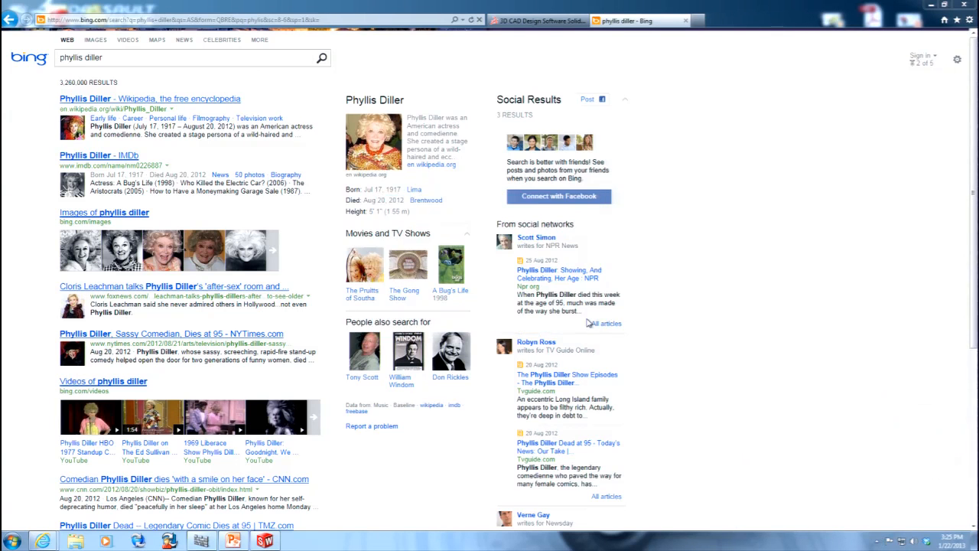
Look at the logged-in user's presence note for the QuickStart vault and cancel without changing it.
click(877, 540)
right_click(891, 493)
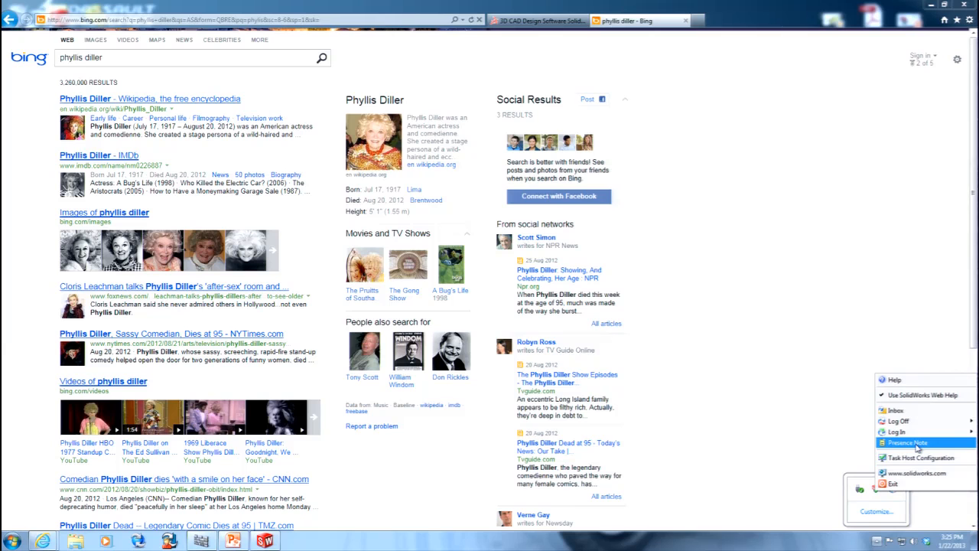
click(916, 443)
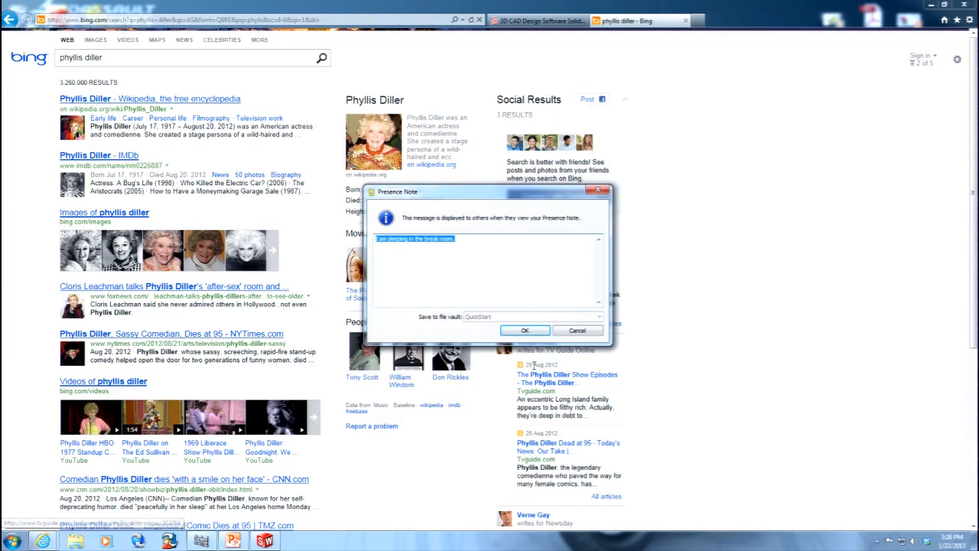
click(576, 331)
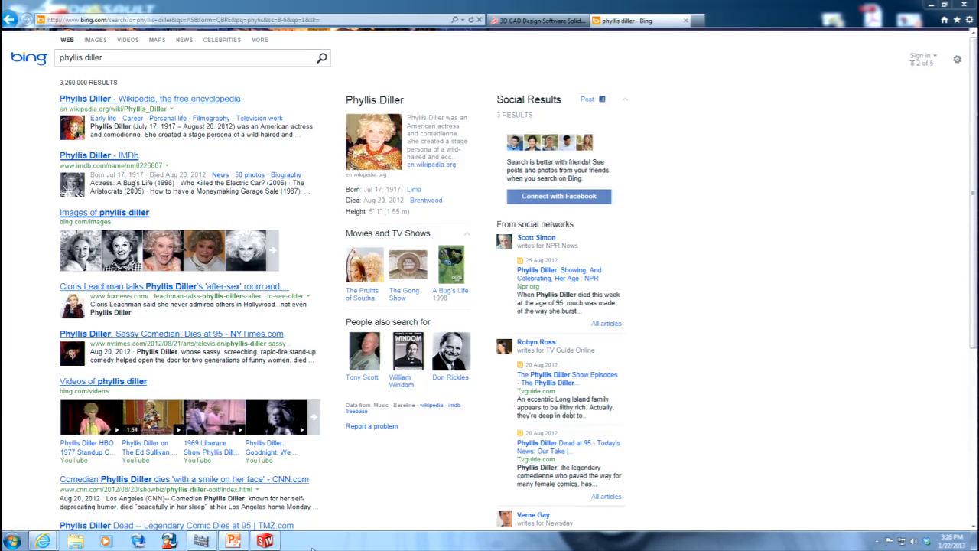
Switch to the PowerPoint presentation and maximize its window.
click(233, 541)
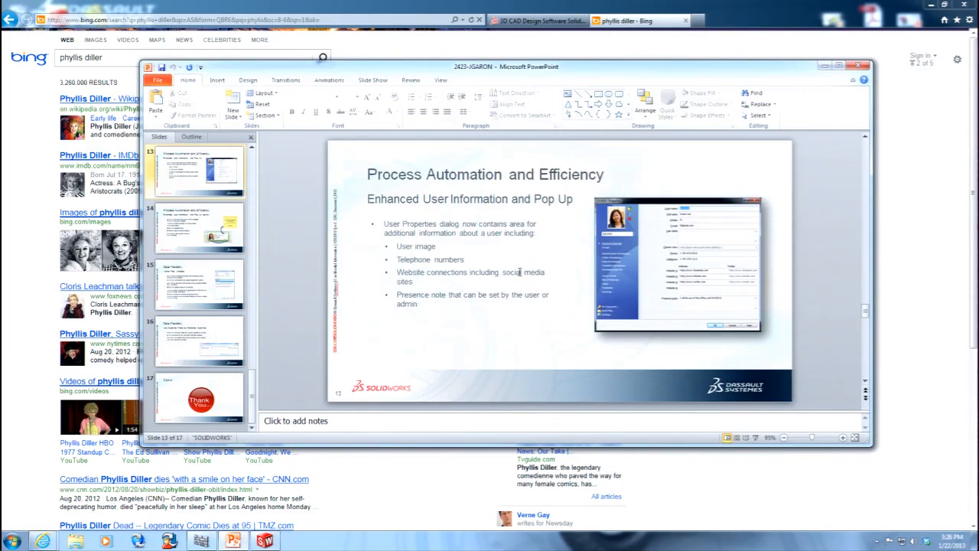
click(839, 65)
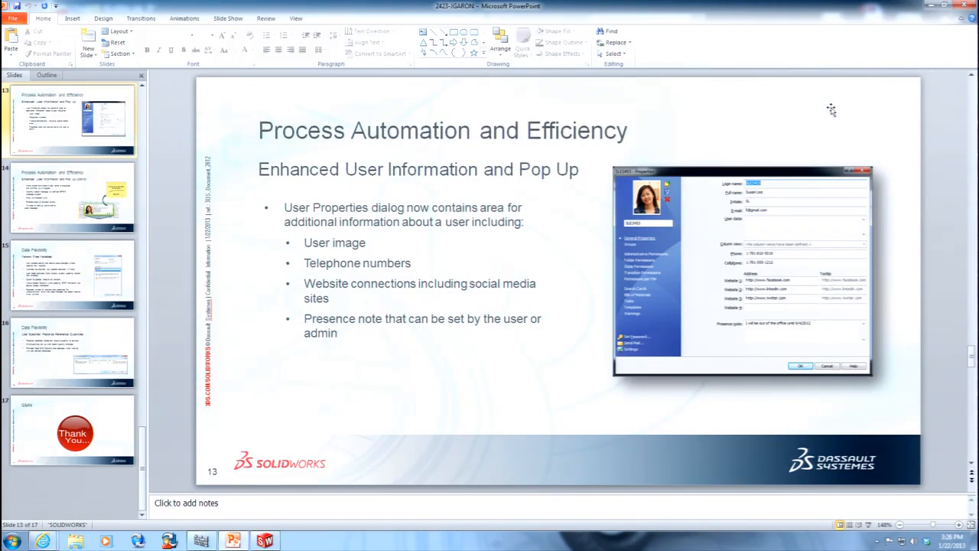
Reopen the Enterprise PDM Administration tool and log in to the QuickStart vault under the Engineers member's user name.
right_click(138, 541)
click(115, 502)
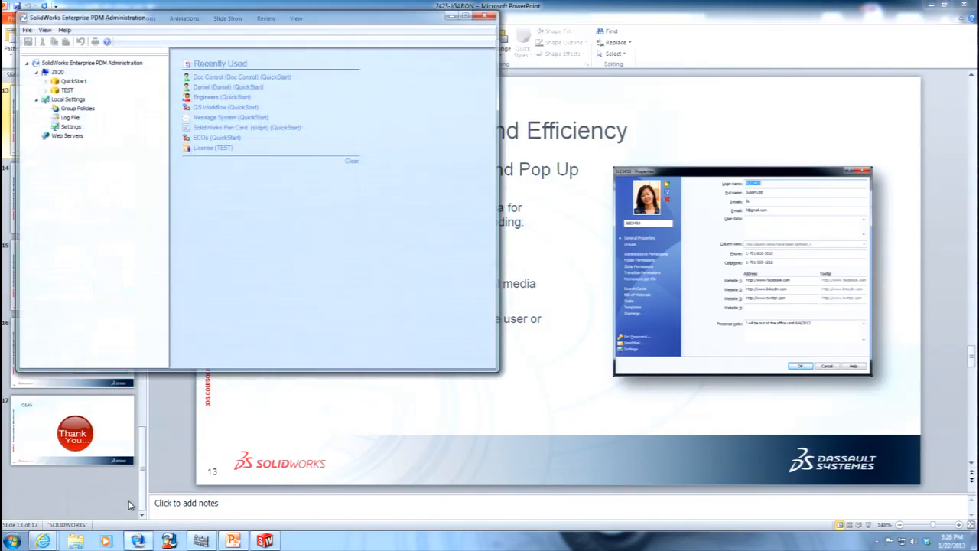
double_click(77, 81)
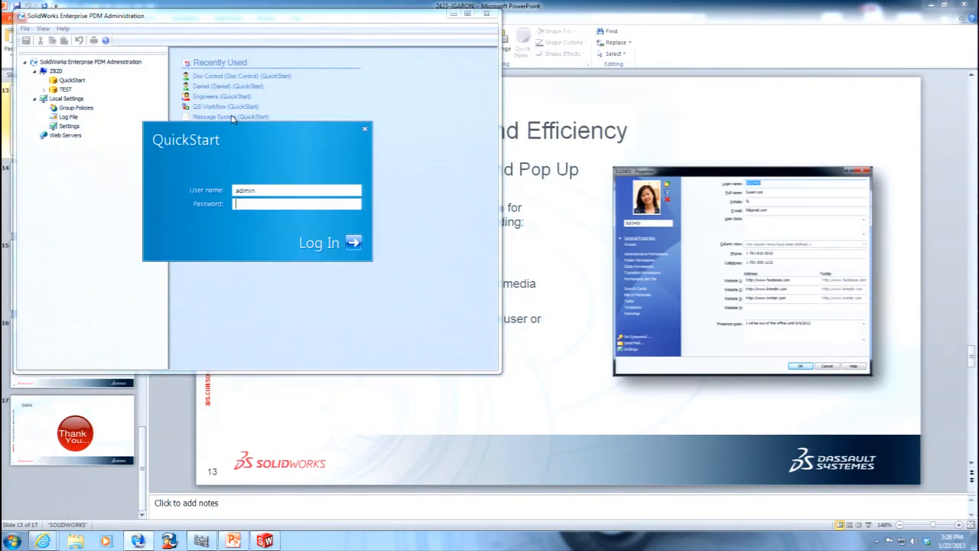
key(shift+Tab)
text(da)
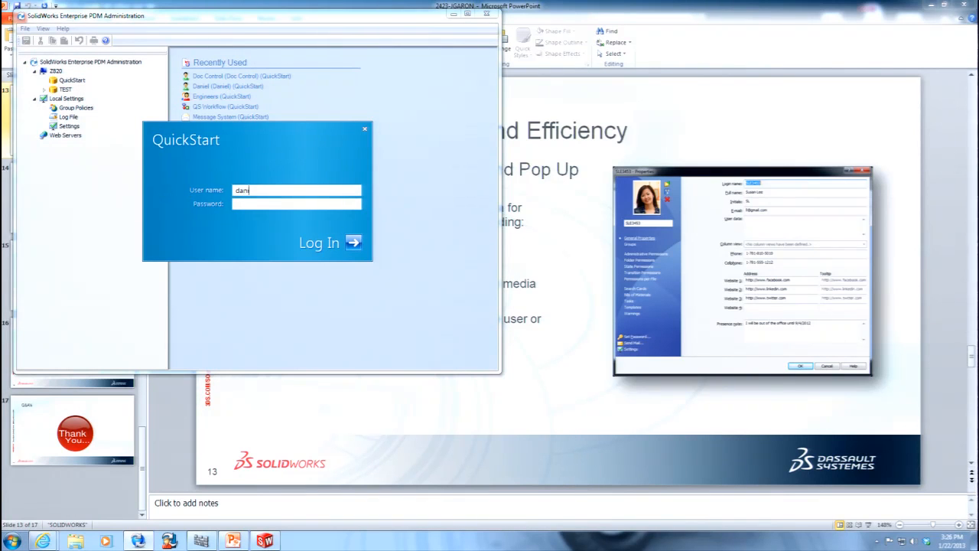
key(Return)
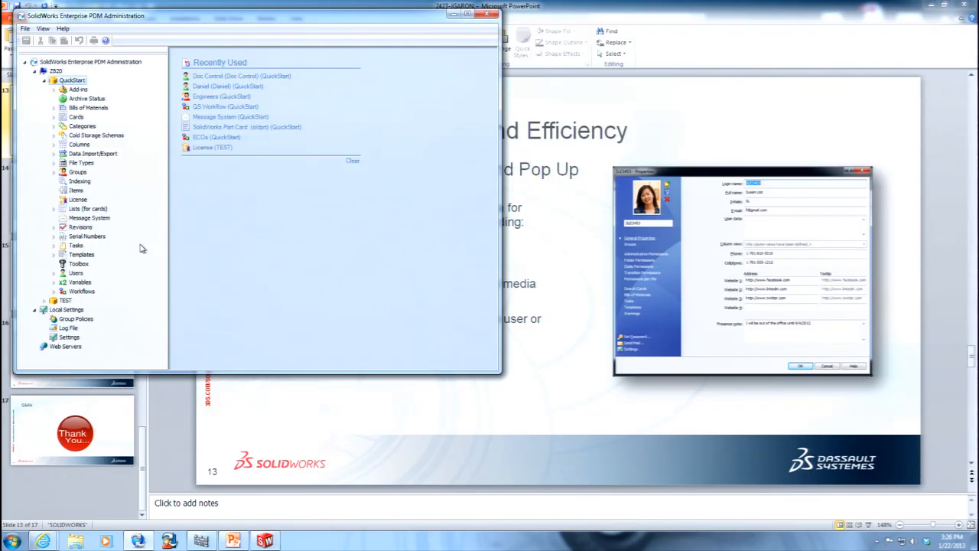
Check which commands the logged-in user has for their own account in the vault's user list.
click(54, 273)
right_click(98, 283)
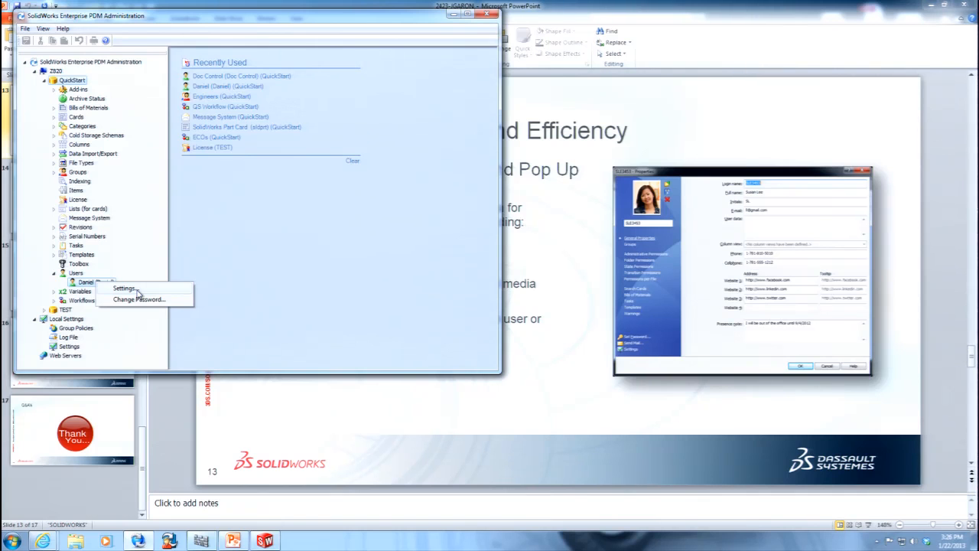
click(576, 375)
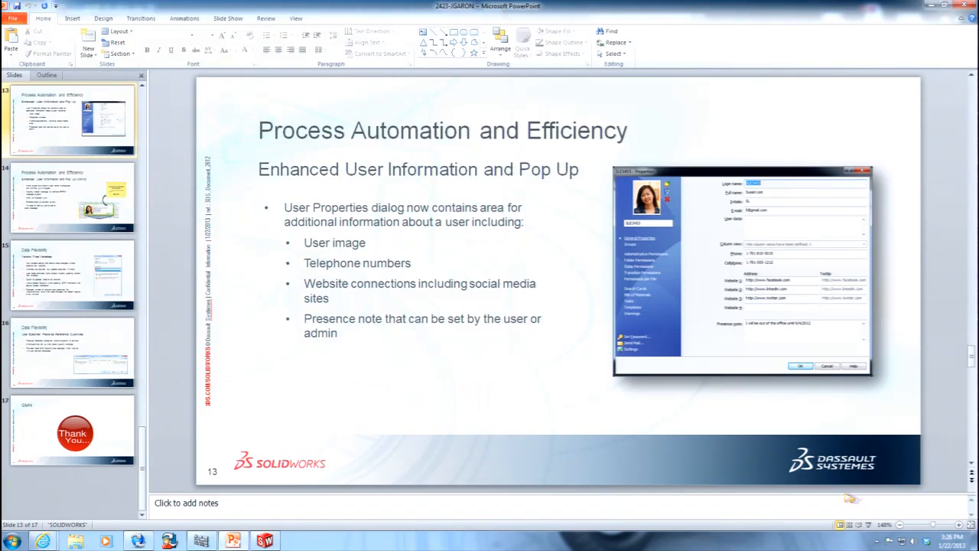
Present slides 13 to 15, from Enhanced User Information to Version Free Variables, and leave the slide show.
click(869, 525)
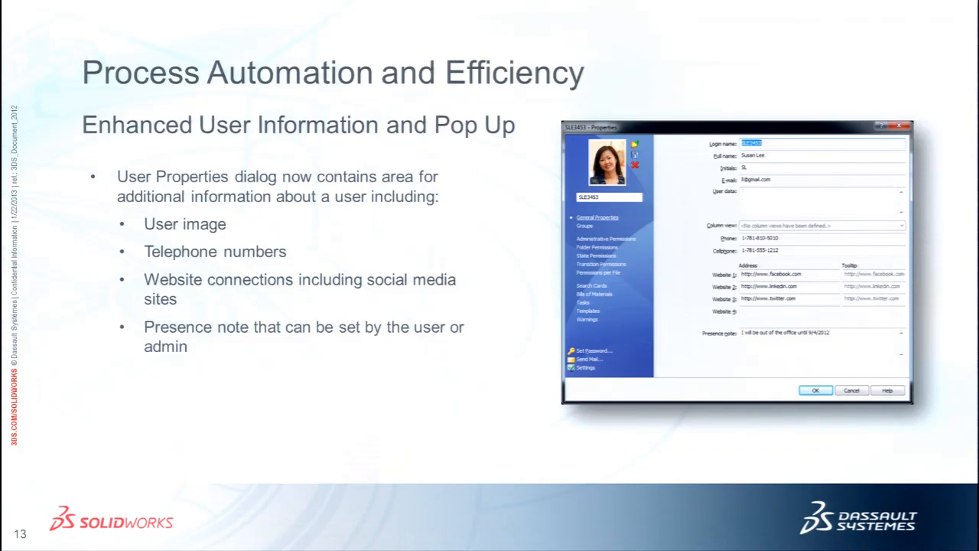
key(Right)
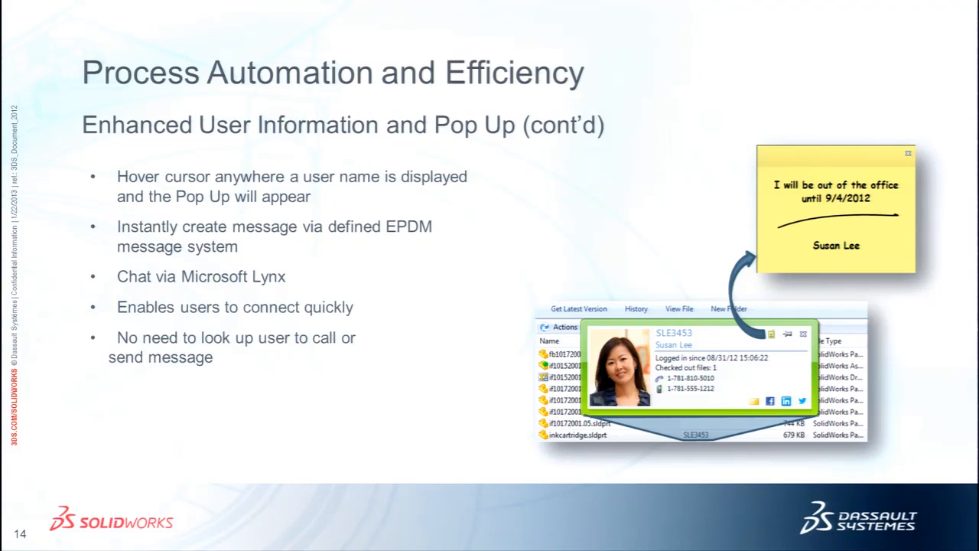
key(Right)
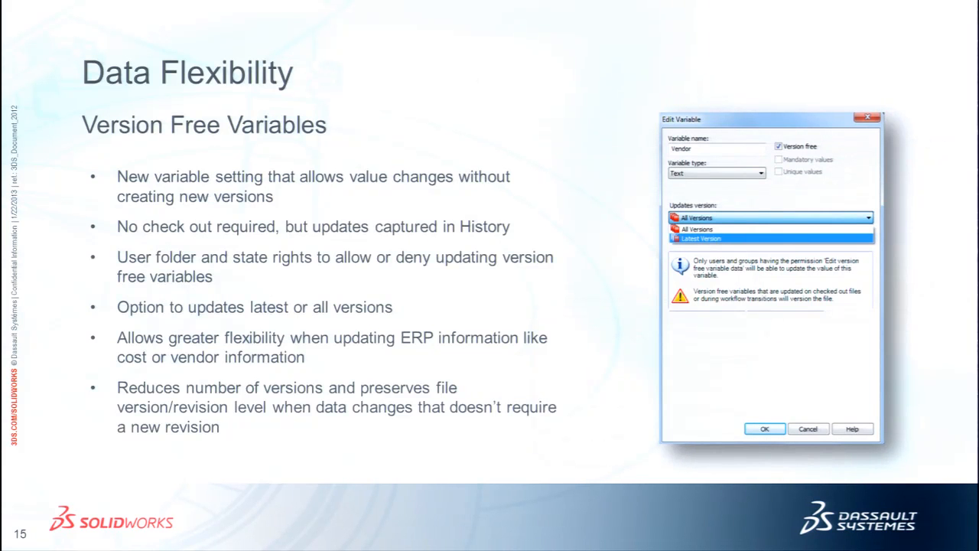
key(Escape)
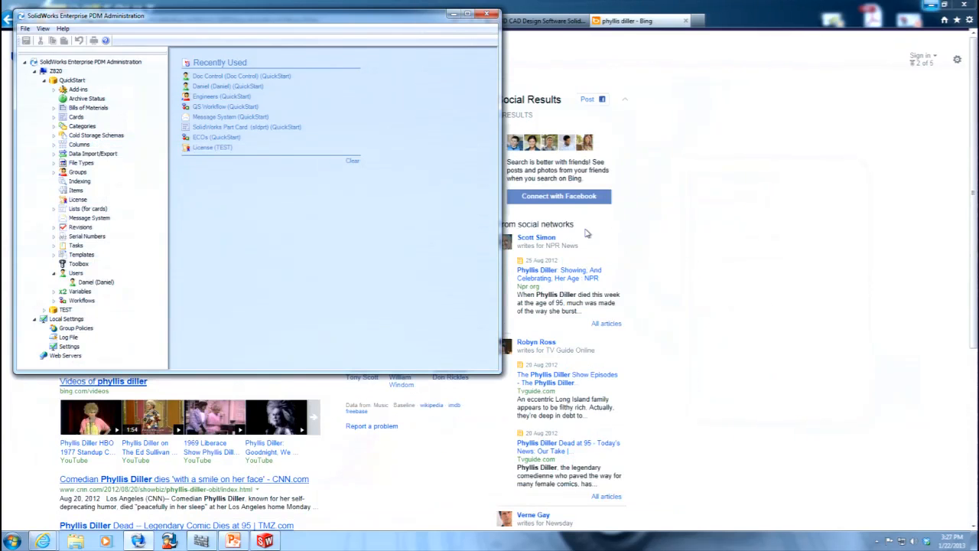
Explore the QuickStart vault, look in the DesignData folder of Project-02011, and return to the vault root.
right_click(79, 88)
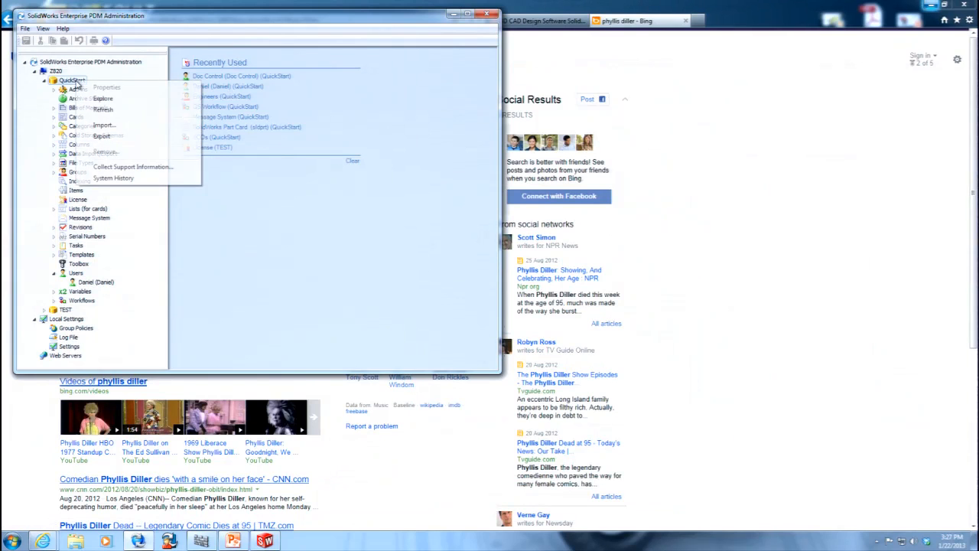
click(110, 103)
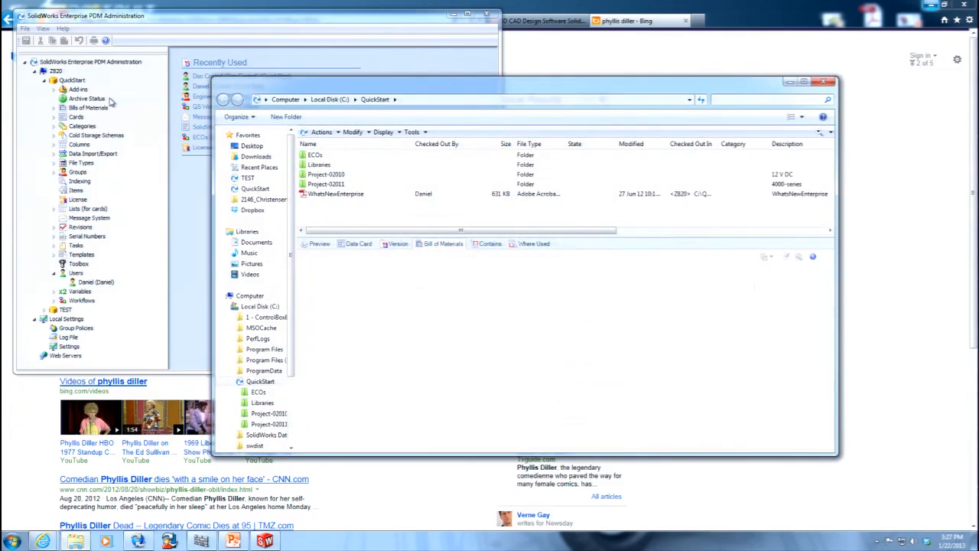
double_click(332, 184)
double_click(348, 157)
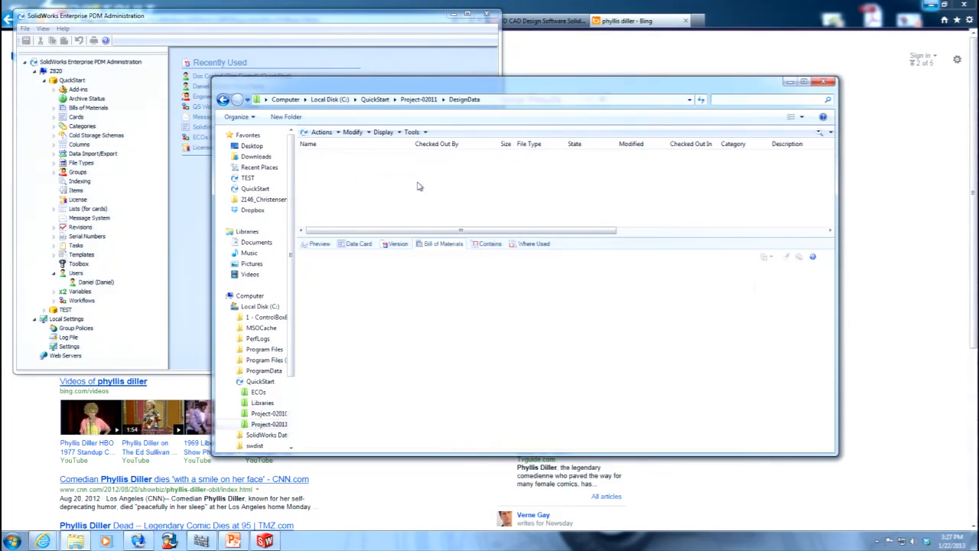
click(372, 99)
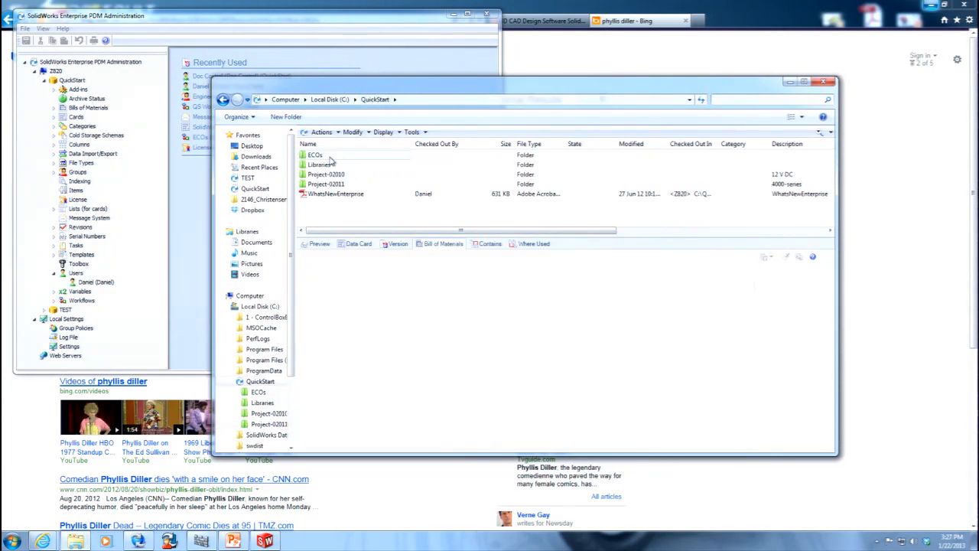
Log in to the TEST vault with the user name admin and the account password, after dismissing the failed login attempt.
click(877, 541)
right_click(895, 492)
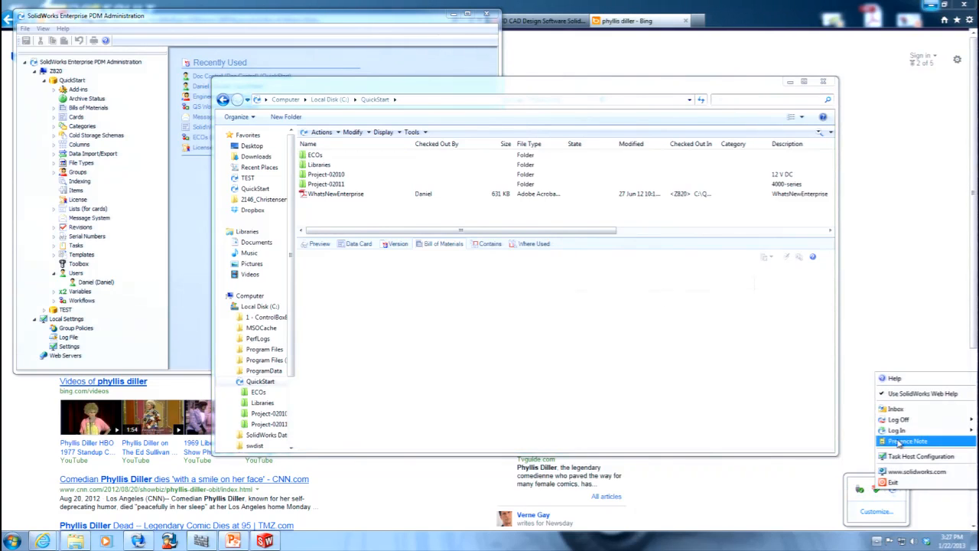
mouse_move(904, 431)
click(860, 431)
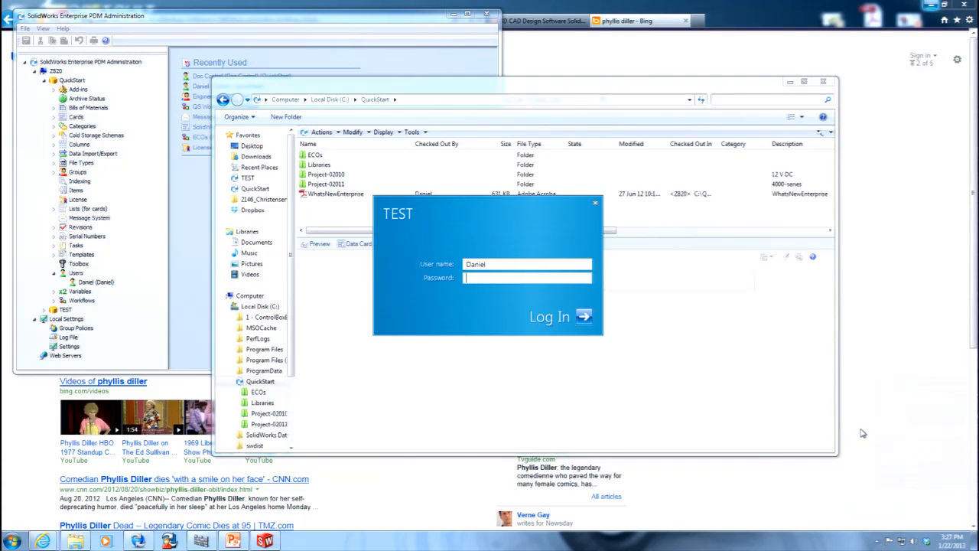
drag(507, 263, 405, 266)
text(admin)
key(Return)
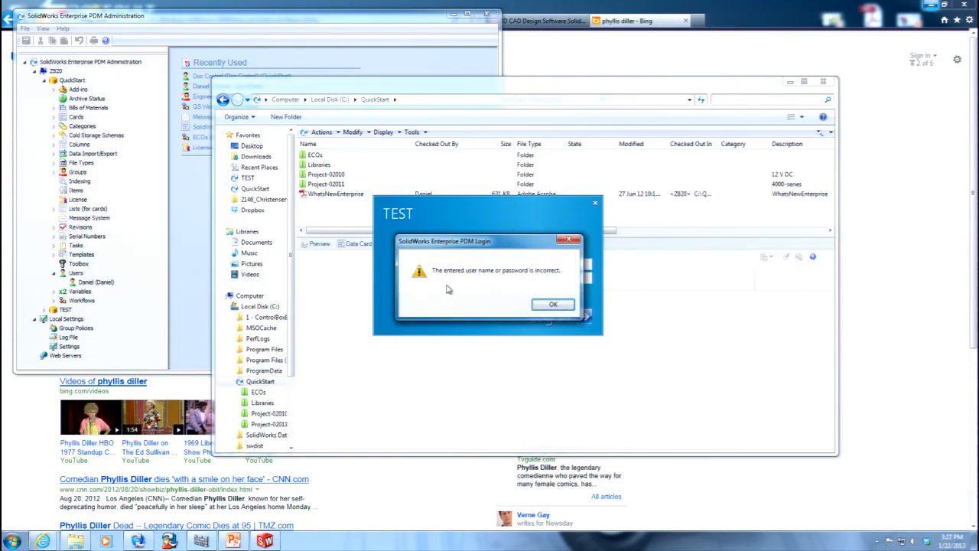
click(554, 304)
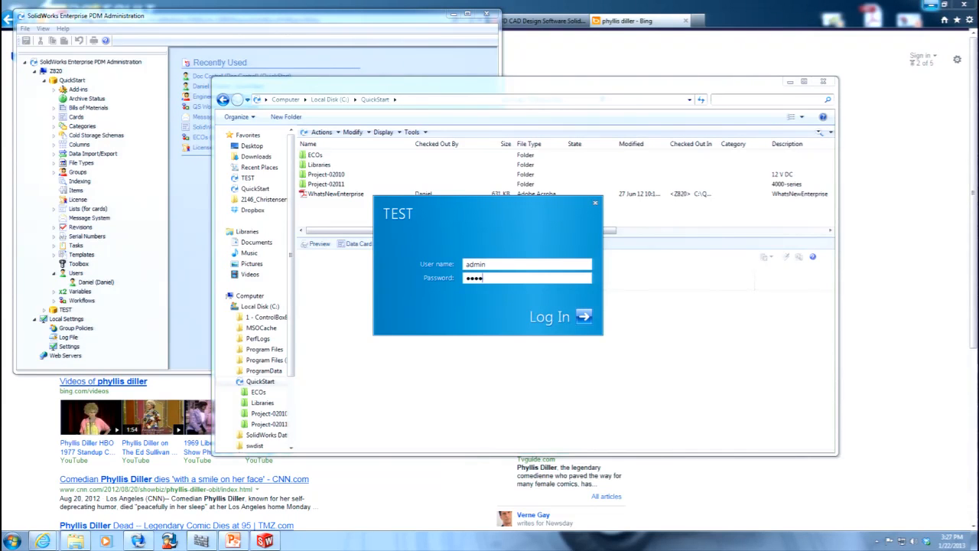
key(Return)
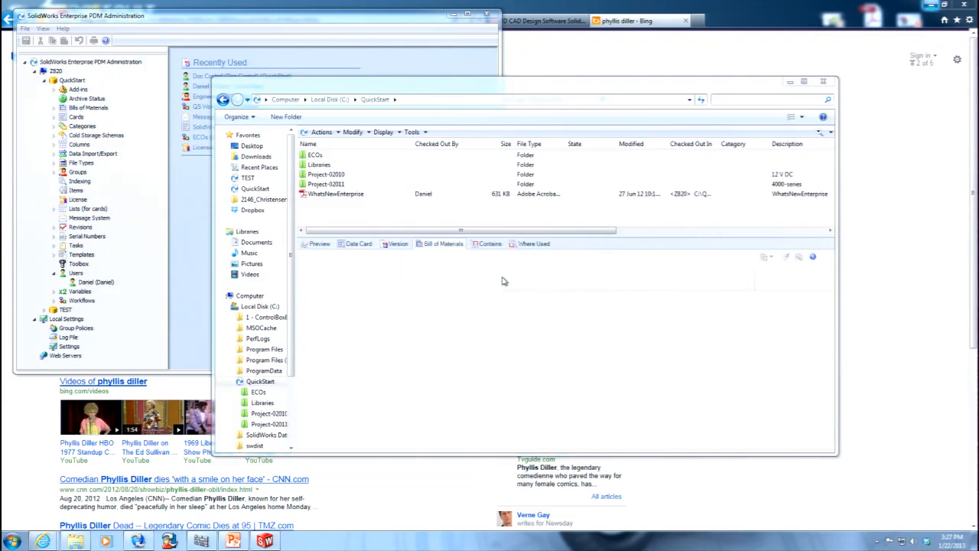
Open the DesignData folder of Project-02010, view the Door part's data card and check which file commands are available for it.
double_click(326, 174)
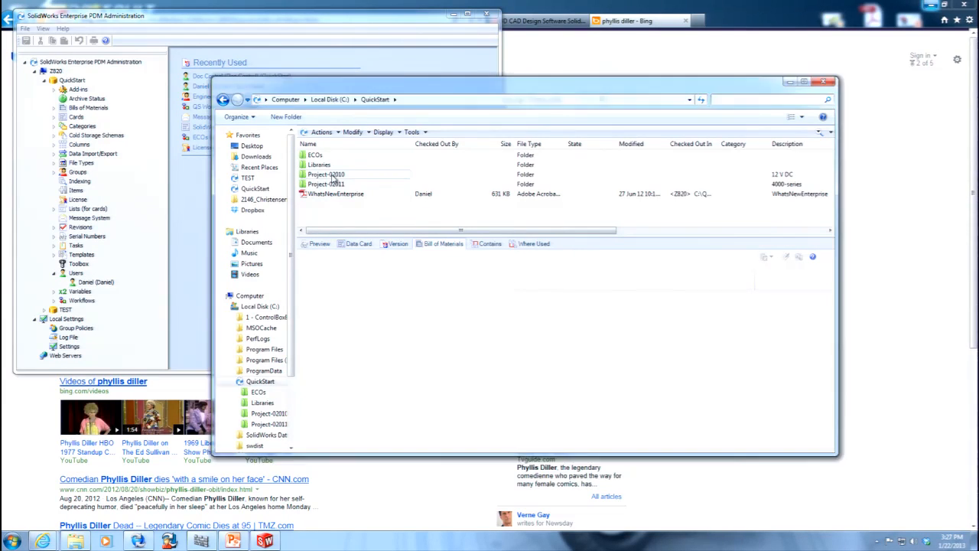
double_click(325, 158)
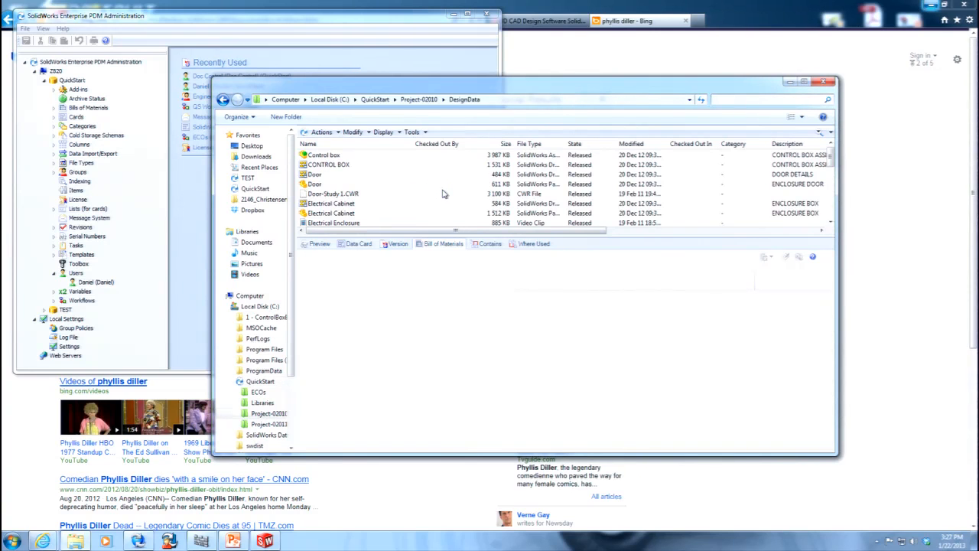
click(313, 185)
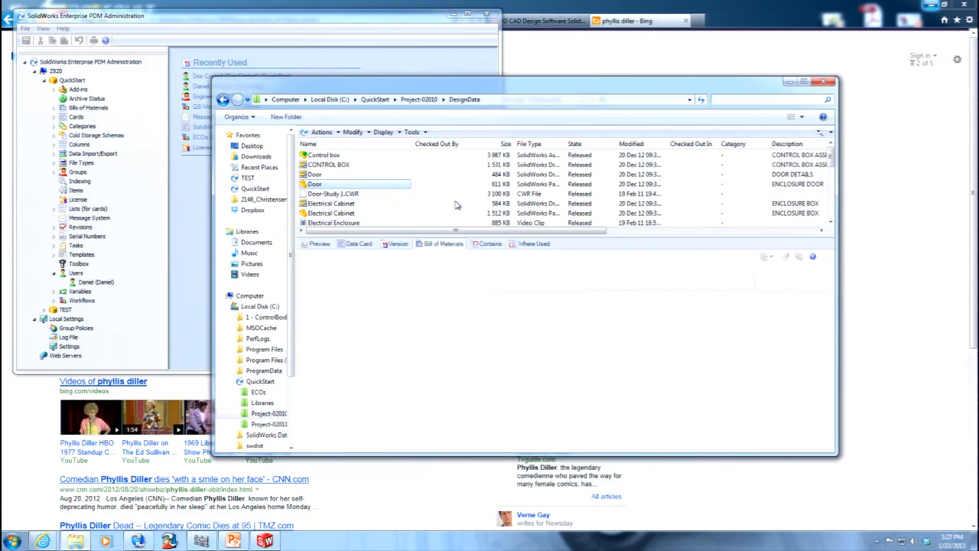
click(355, 243)
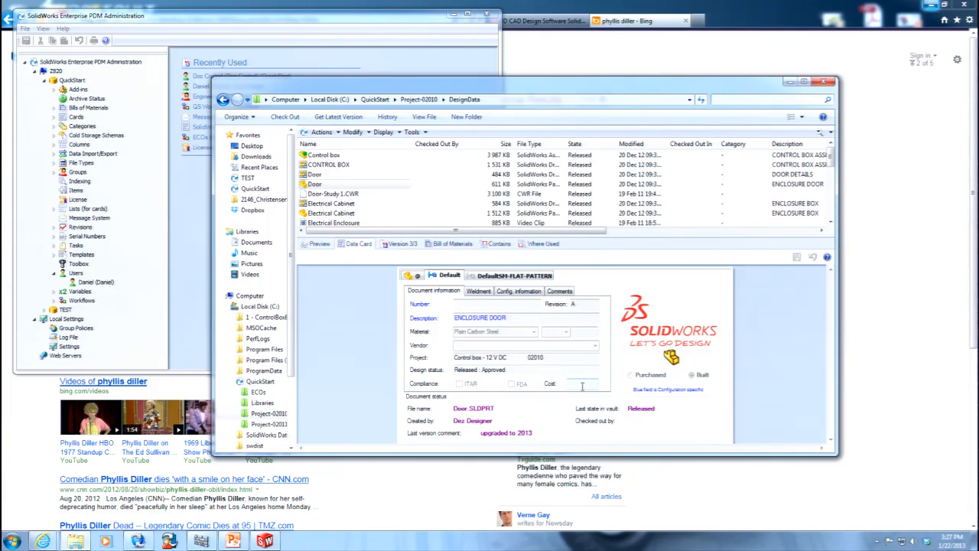
right_click(334, 189)
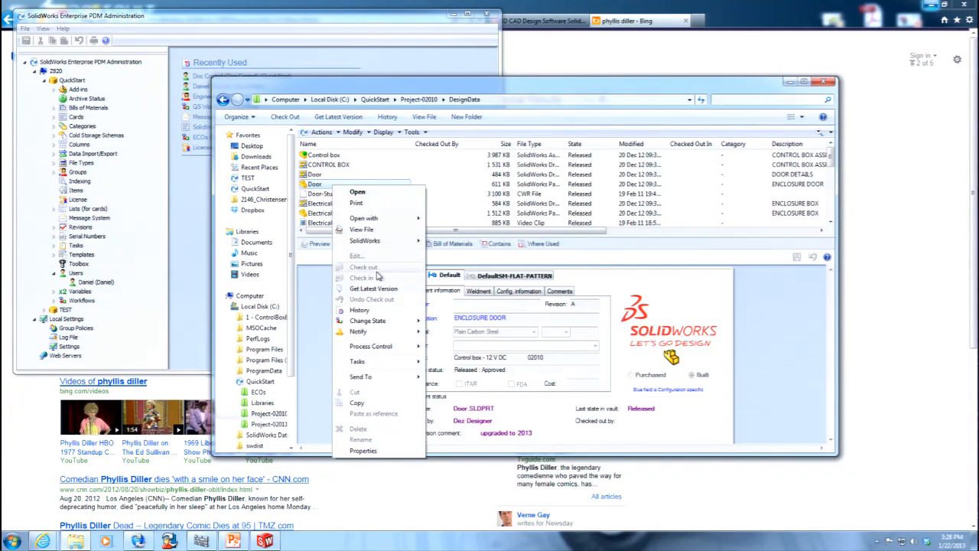
click(409, 164)
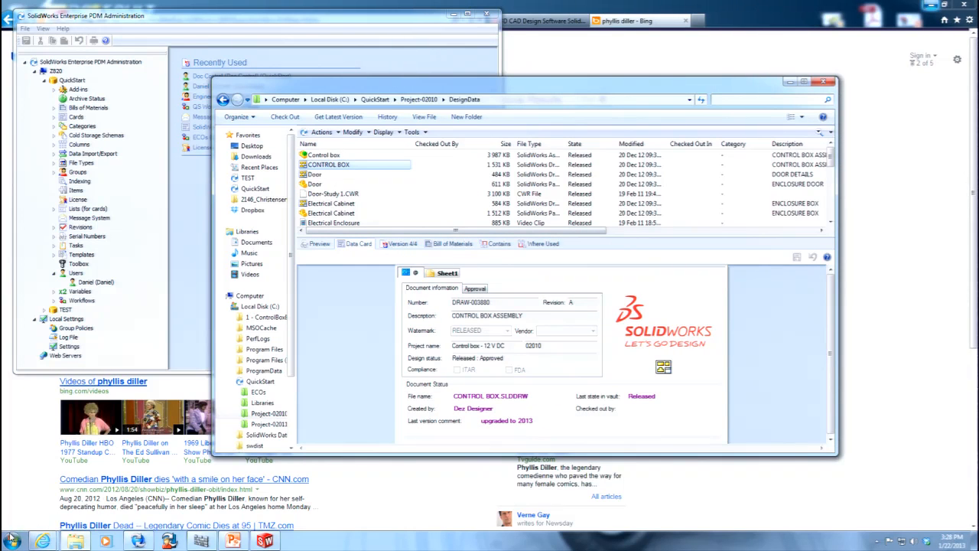
Open a second Windows Explorer window on Local Disk (C:), look inside the 1 - ControlBoxBackup folder and return to the drive.
right_click(12, 540)
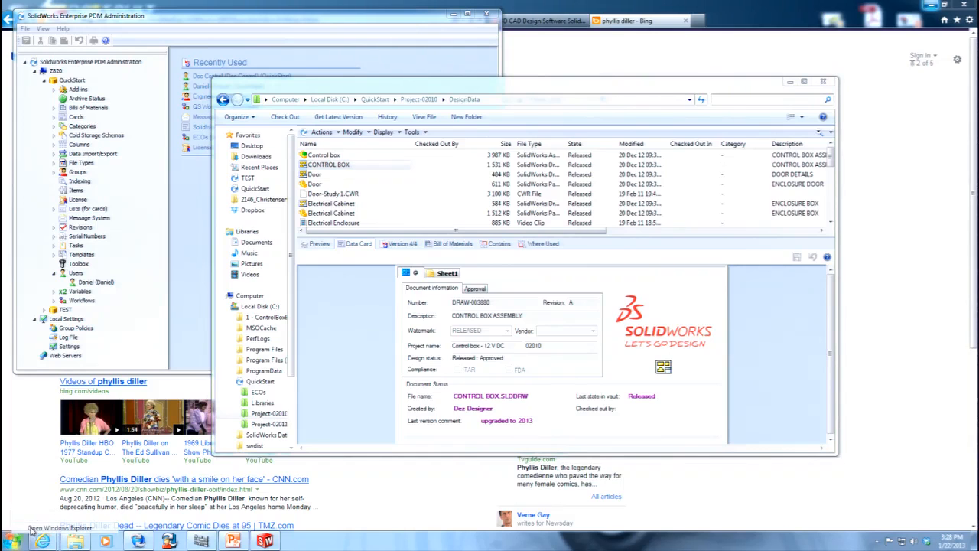
click(34, 529)
click(273, 318)
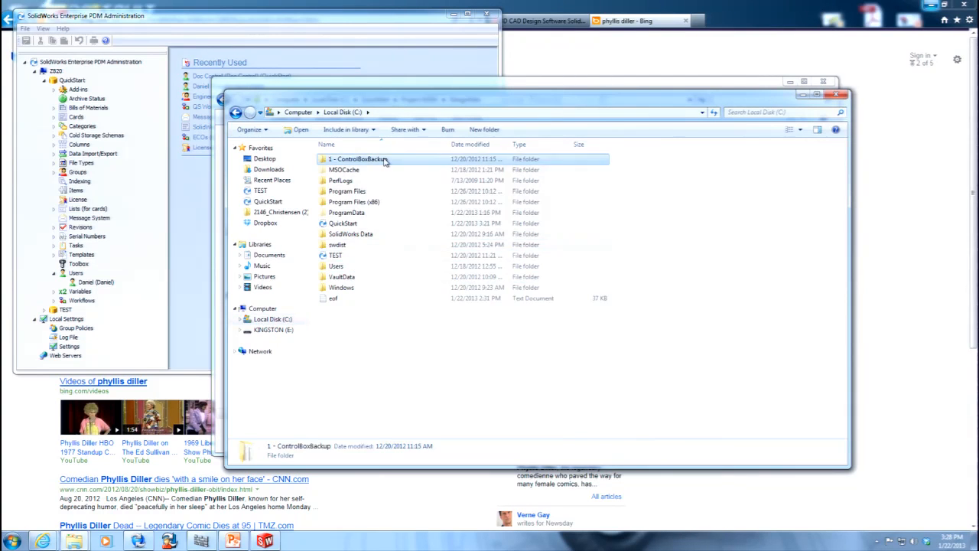
double_click(383, 159)
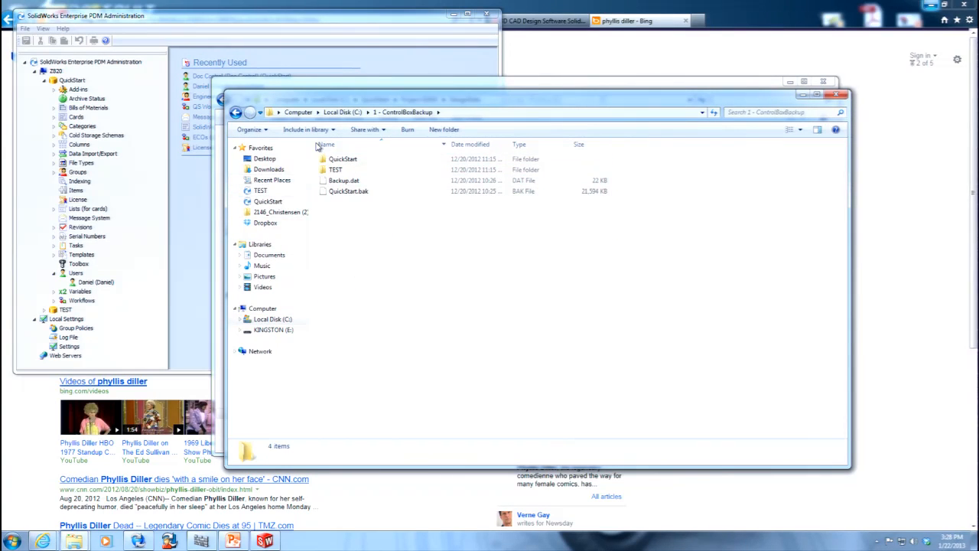
click(342, 113)
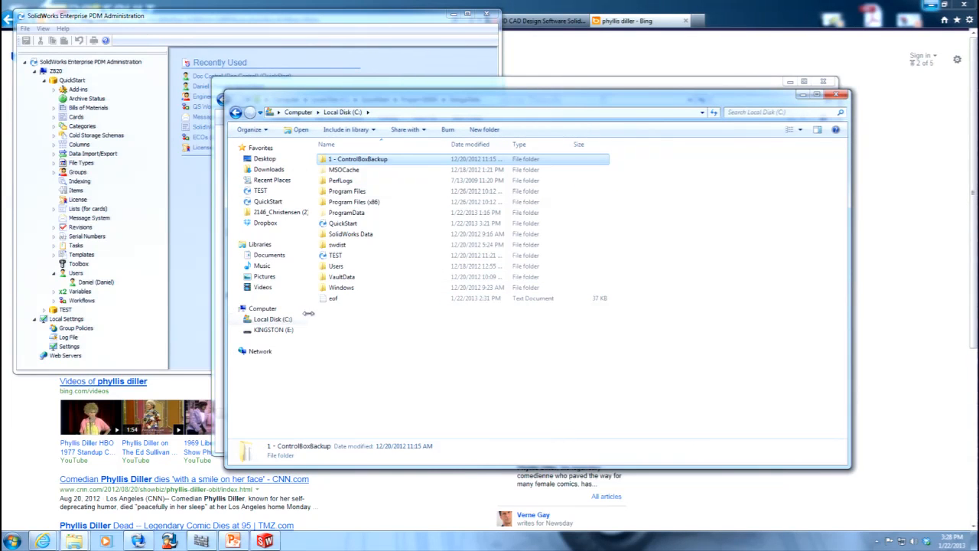
Browse the EPDM_DEMO_Control_box_2011_Setup archive in Documents' Control Box folder down to the project's DesignData files and select the Hinge STD part.
click(268, 256)
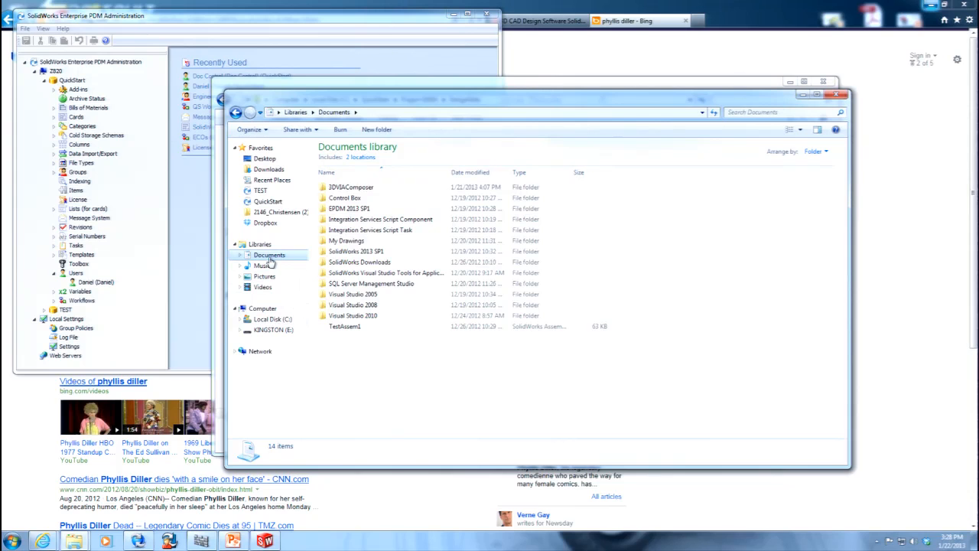
double_click(333, 198)
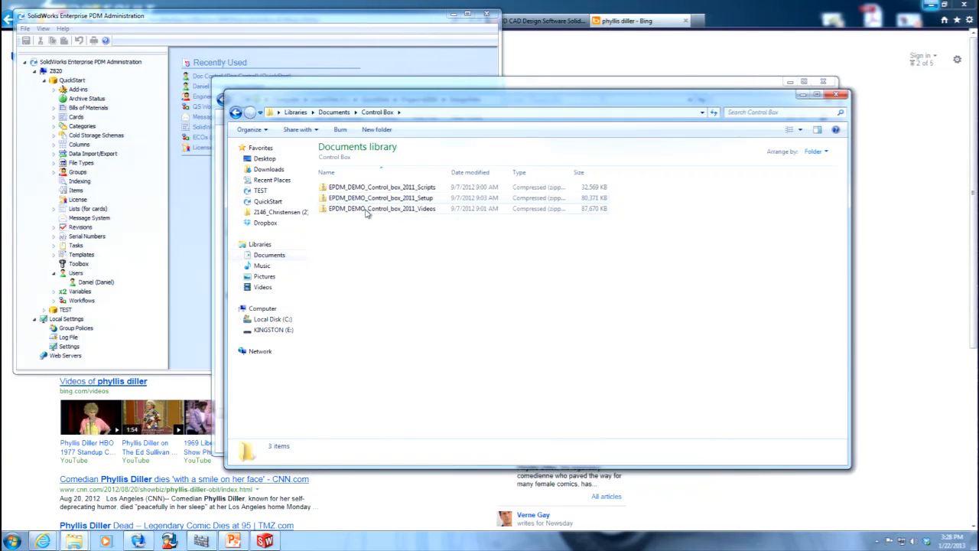
double_click(386, 198)
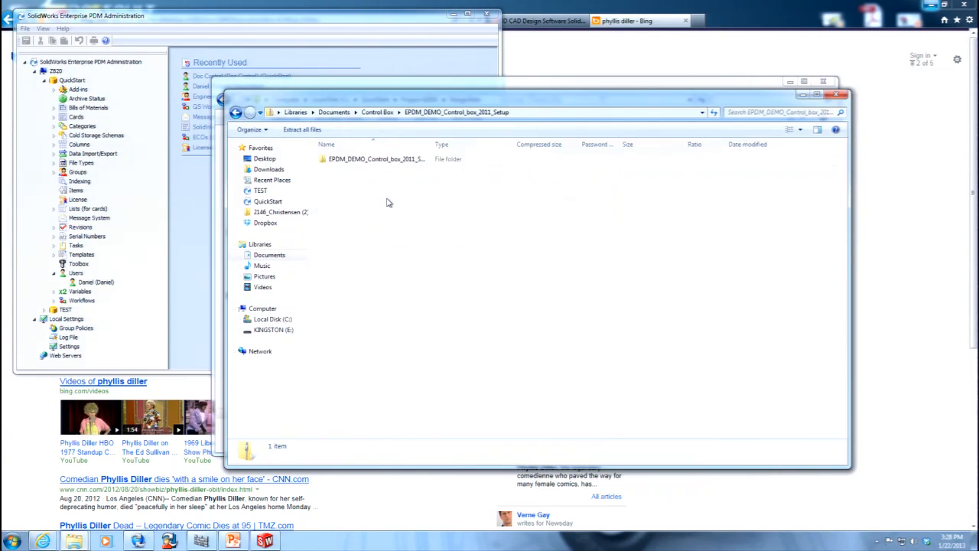
double_click(375, 159)
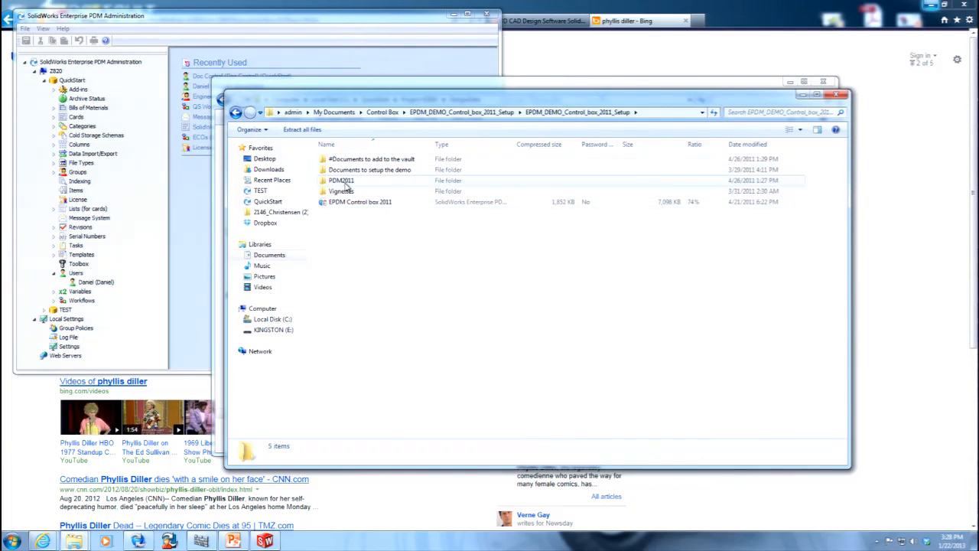
double_click(382, 169)
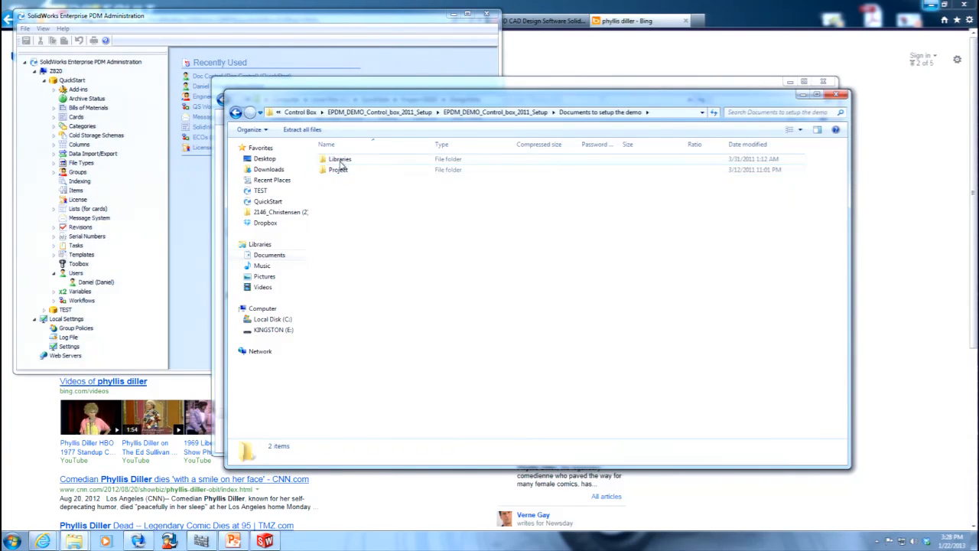
double_click(339, 169)
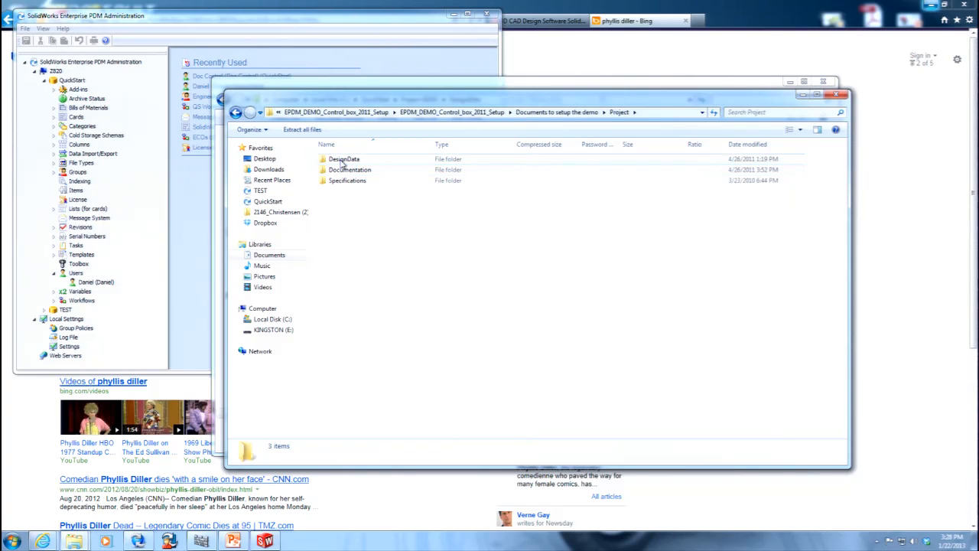
double_click(342, 159)
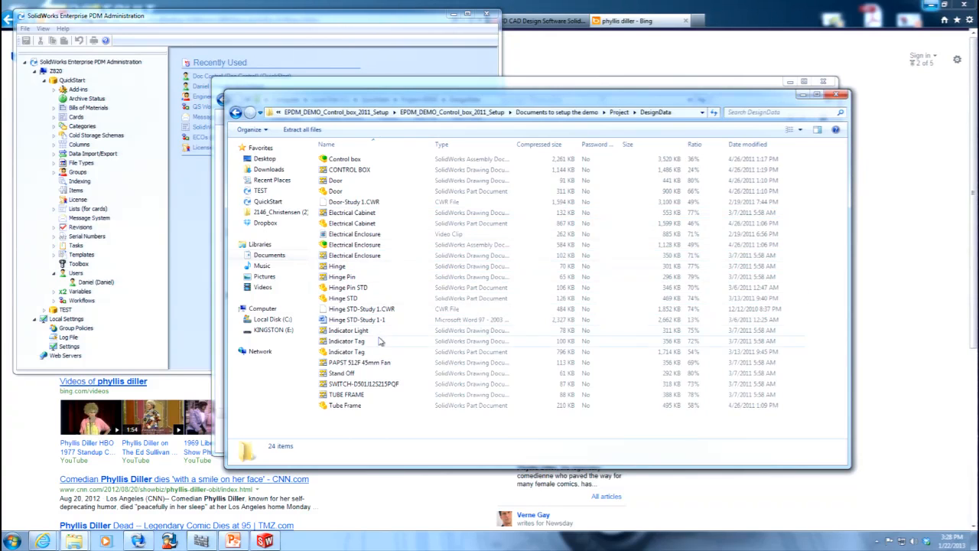
click(370, 298)
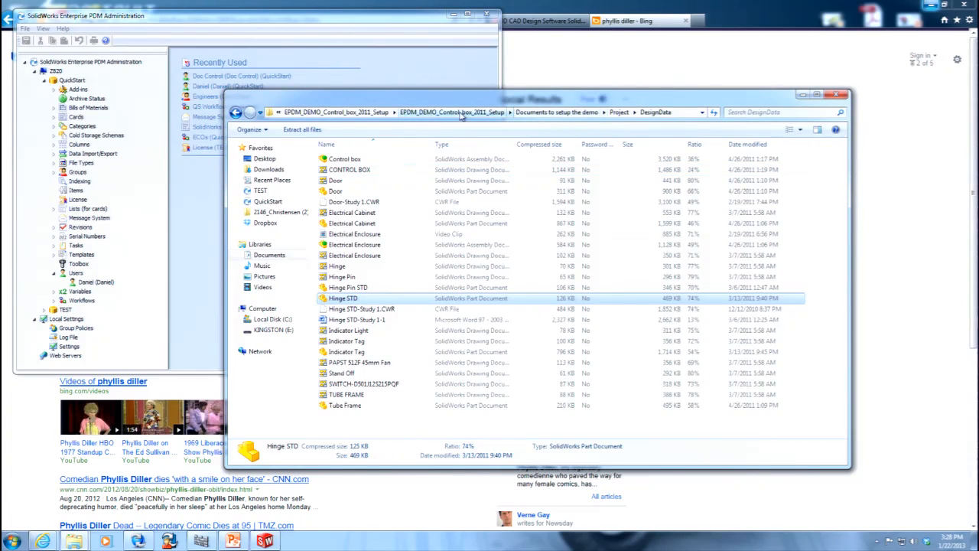
Open Project-02011 in the QuickStart vault on Local Disk (C:) and check which commands are available inside the folder.
click(283, 320)
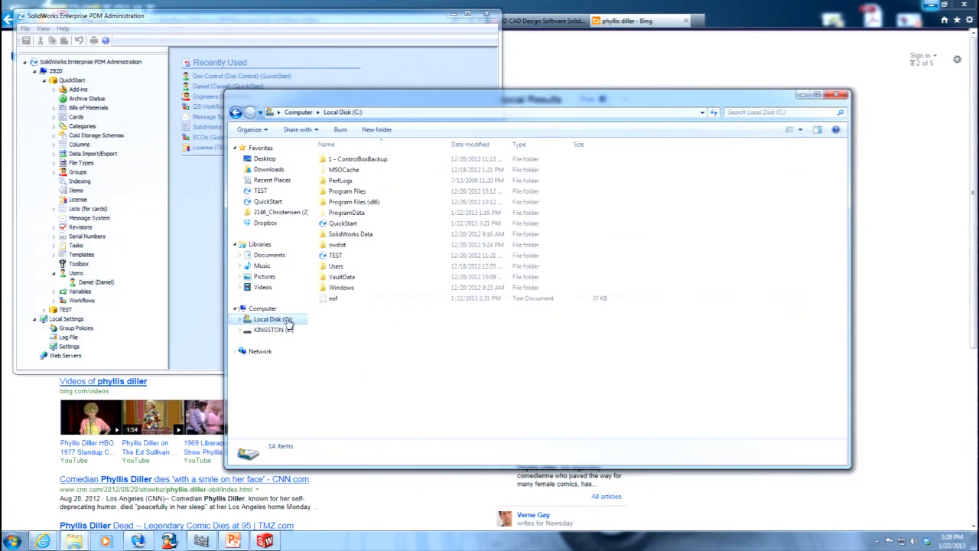
double_click(353, 224)
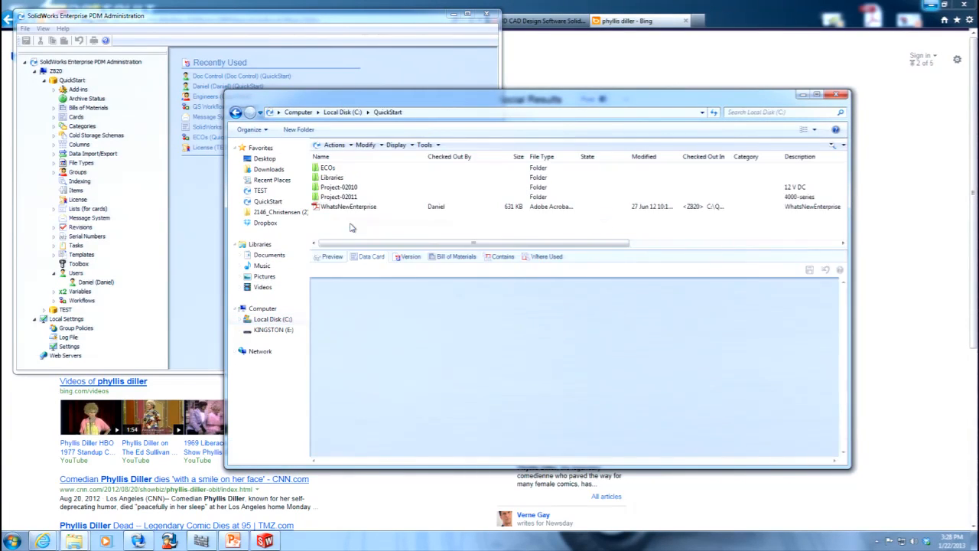
double_click(339, 197)
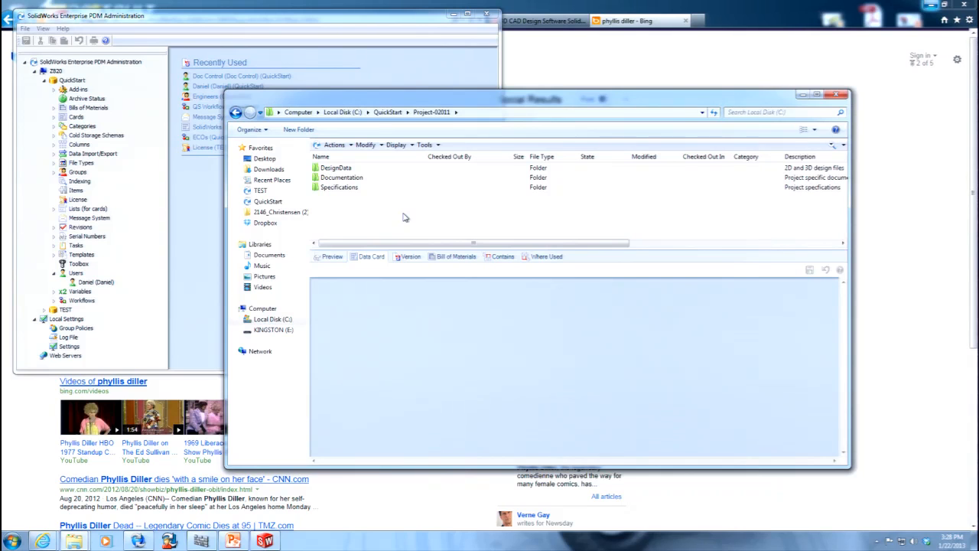
right_click(404, 215)
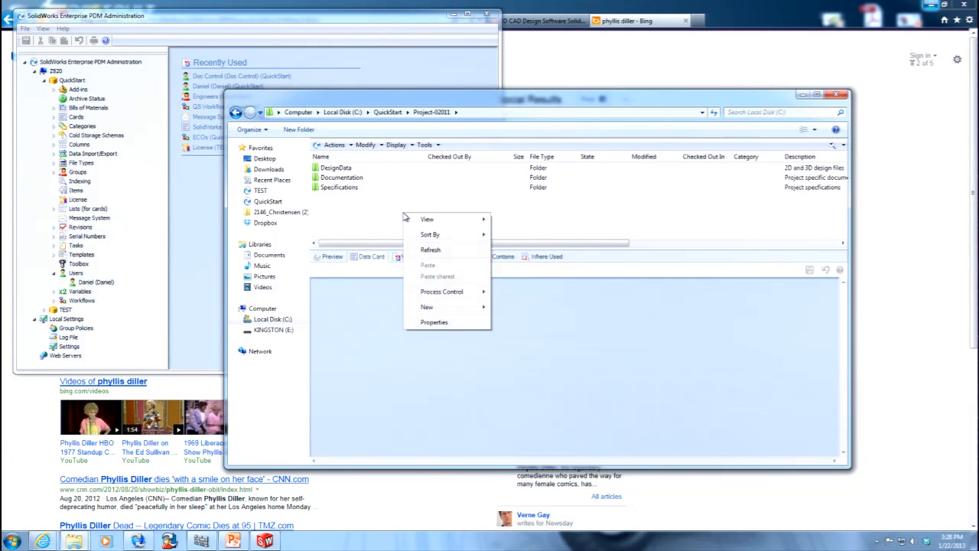
click(384, 220)
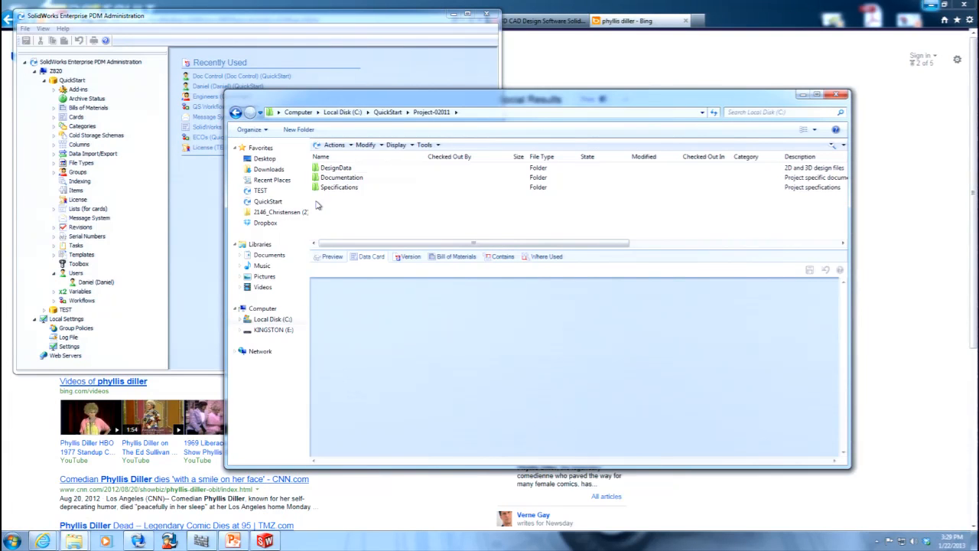
mouse_move(74, 540)
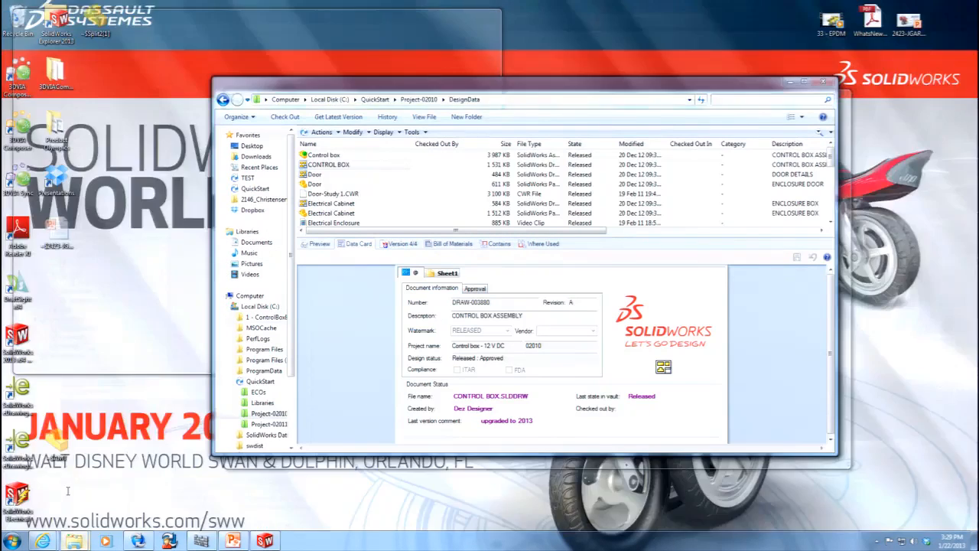
click(71, 494)
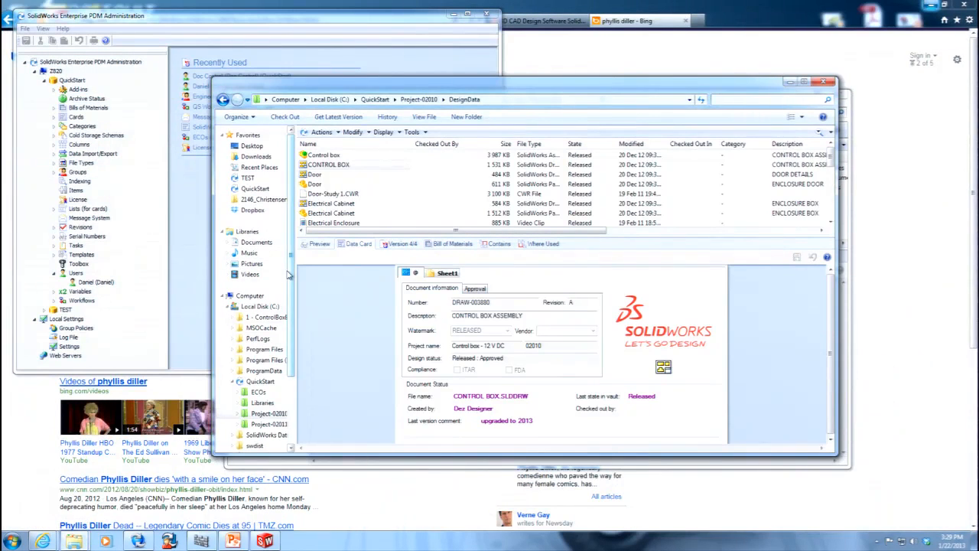
mouse_move(74, 540)
click(176, 490)
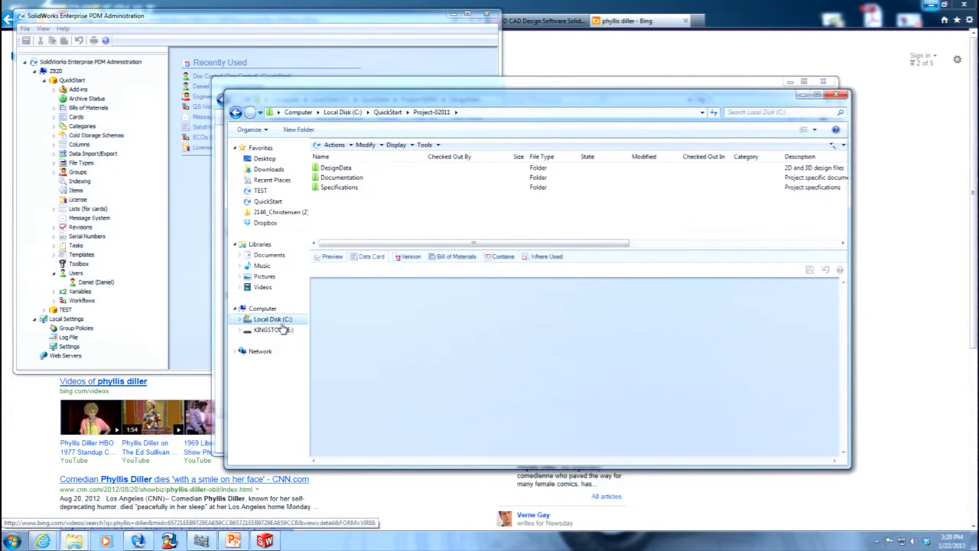
Browse the EPDM_DEMO_Control_box_2011_Setup archive in Documents' Control Box folder to the DesignData folder under Documents to setup the demo's Project.
click(280, 256)
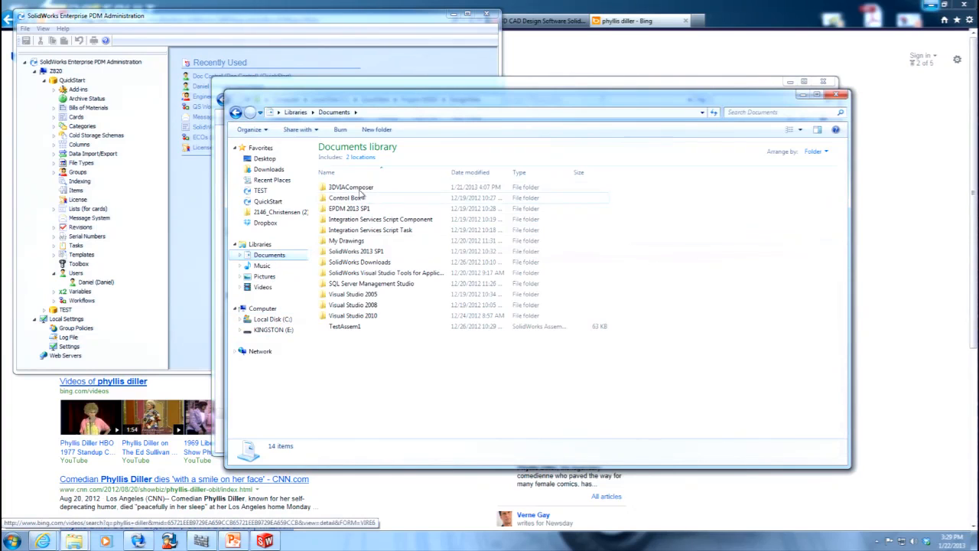
double_click(350, 198)
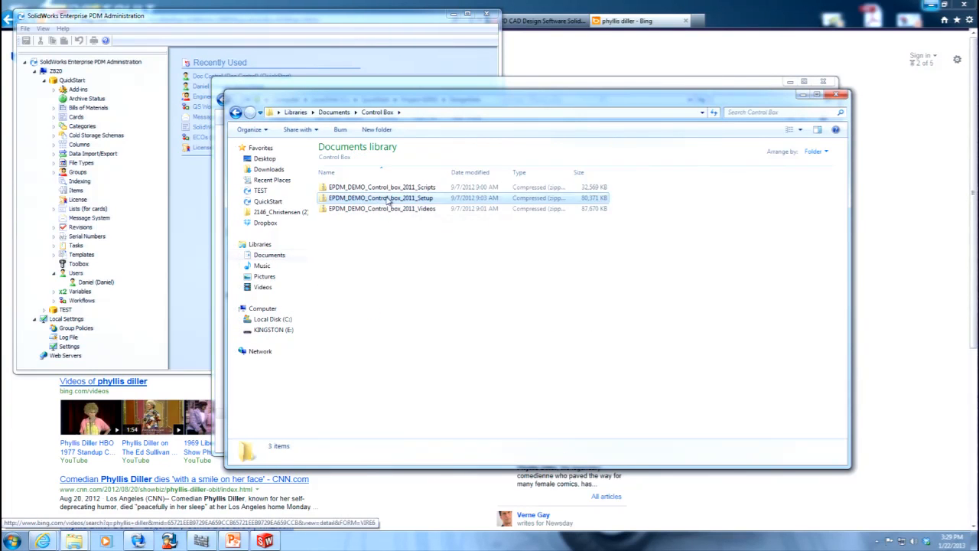
double_click(383, 197)
double_click(380, 160)
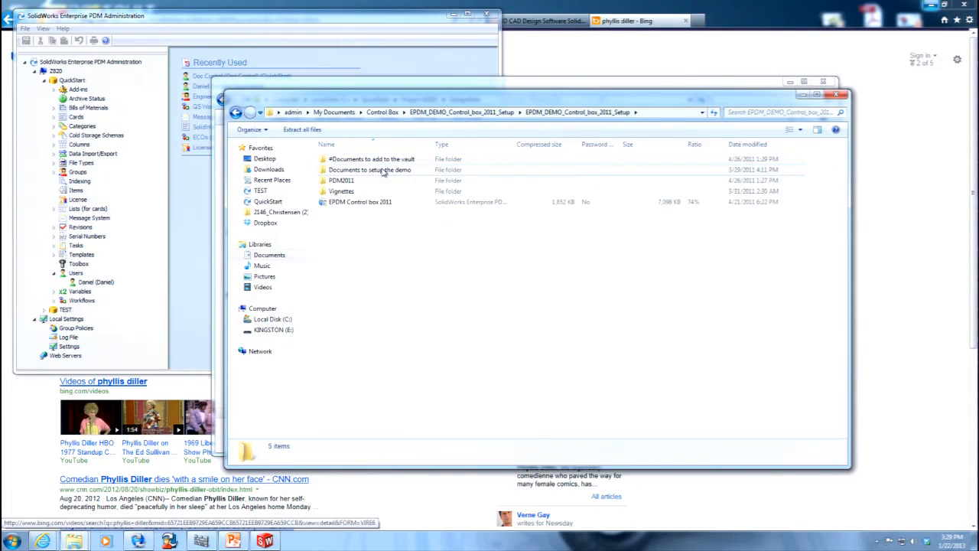
double_click(381, 169)
double_click(340, 169)
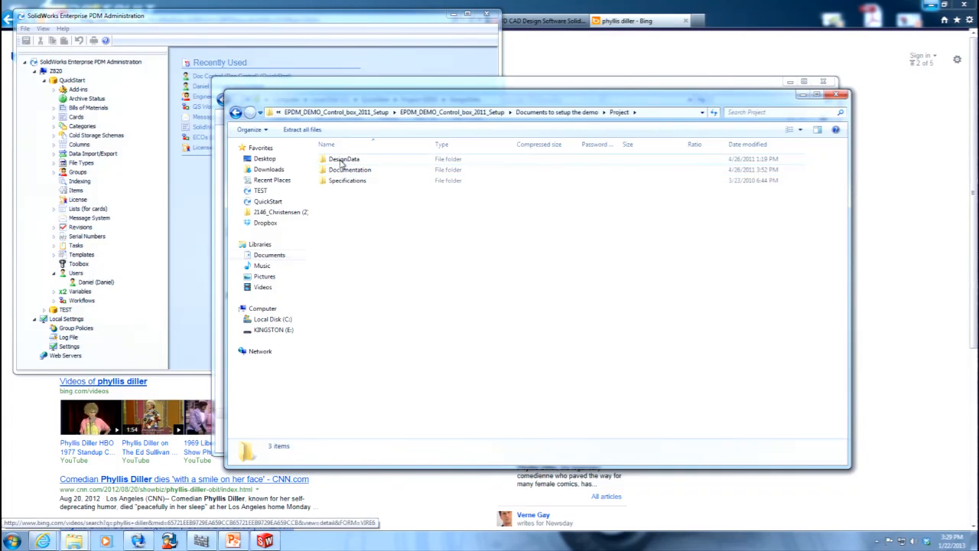
double_click(341, 160)
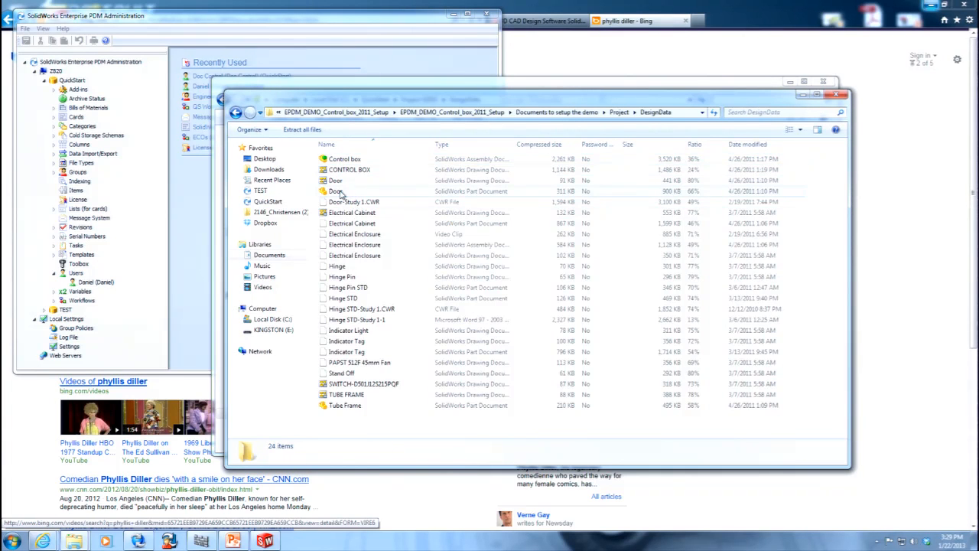
Copy the Door part from the archive's DesignData folder to the desktop, clearing the browser and Administration windows out of the way.
click(341, 191)
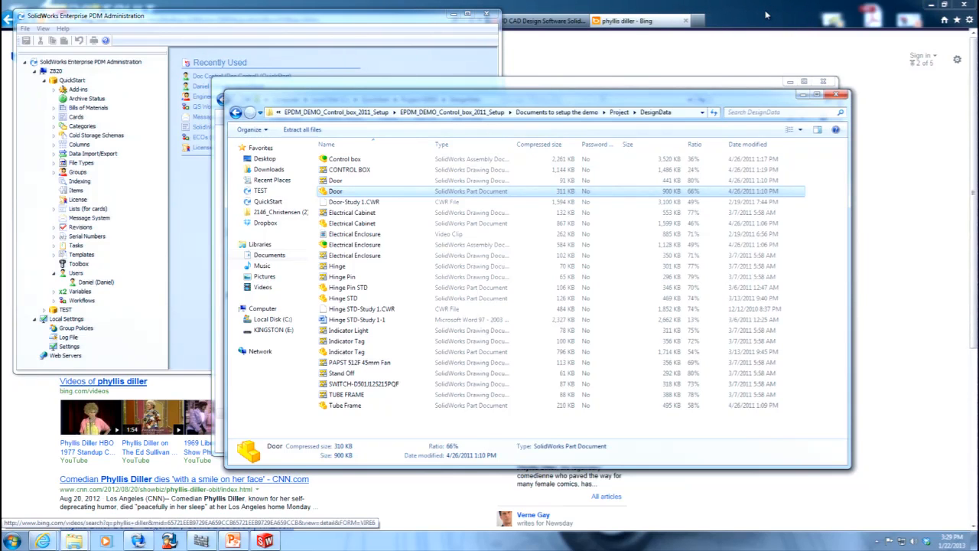
click(932, 7)
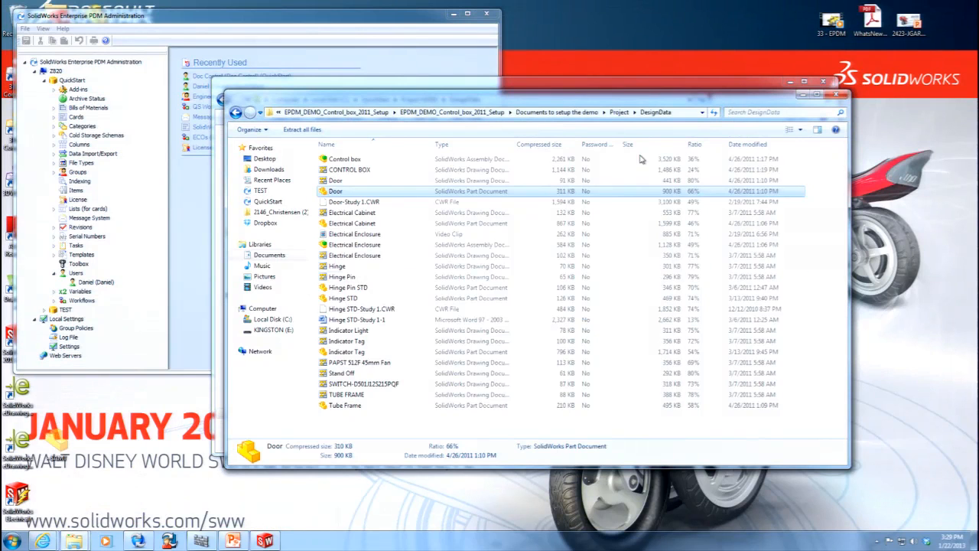
drag(339, 191, 745, 34)
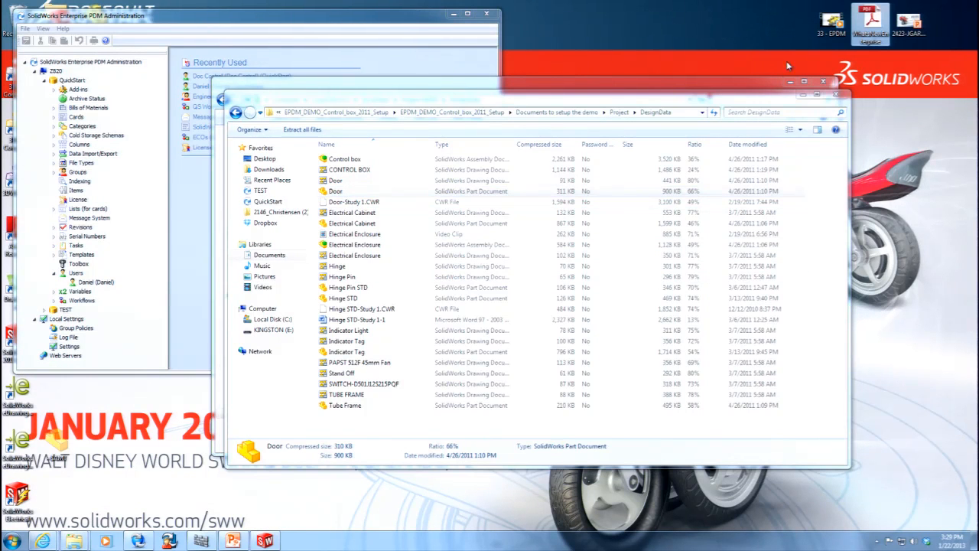
click(453, 14)
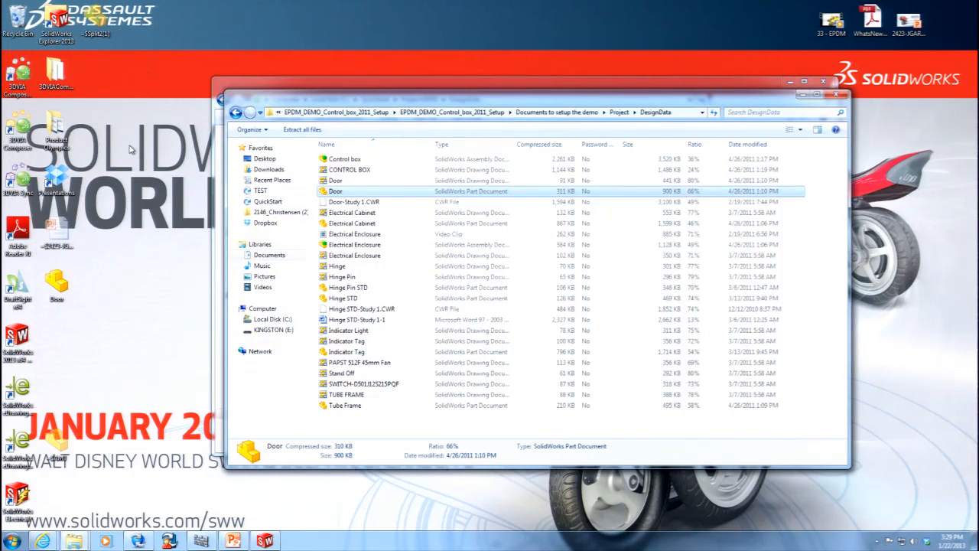
click(57, 284)
Open Project-02011 in the QuickStart vault and add the Door part from the desktop to it.
drag(409, 95, 434, 286)
click(490, 86)
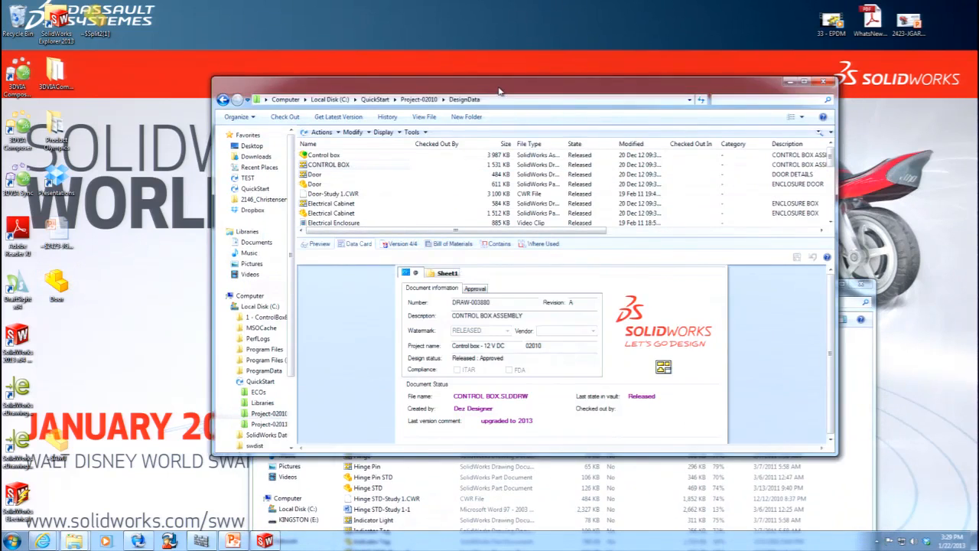
drag(491, 89, 471, 48)
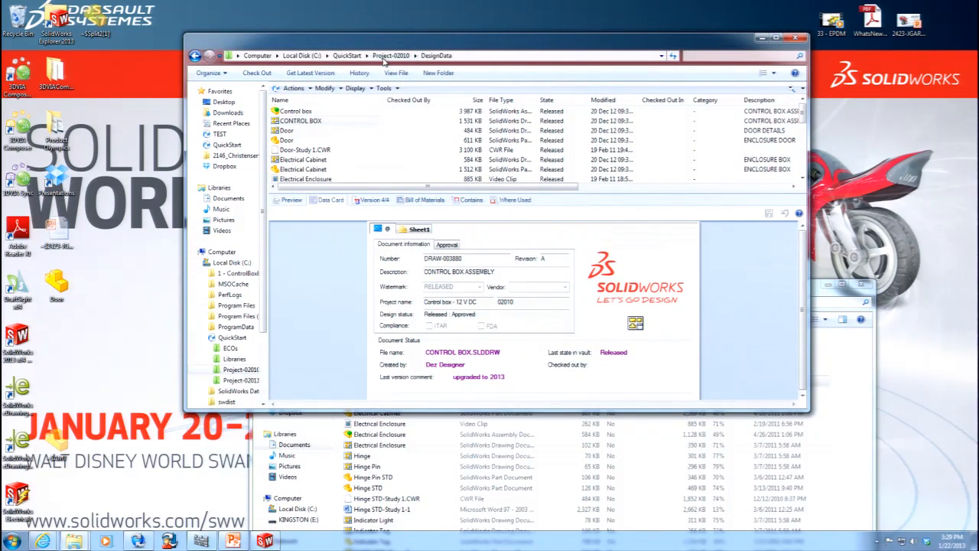
click(346, 55)
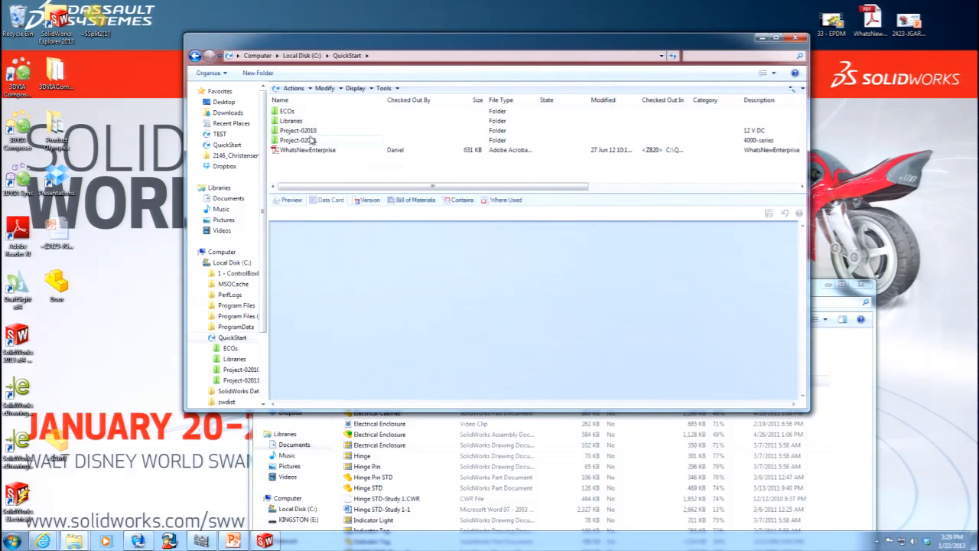
double_click(310, 142)
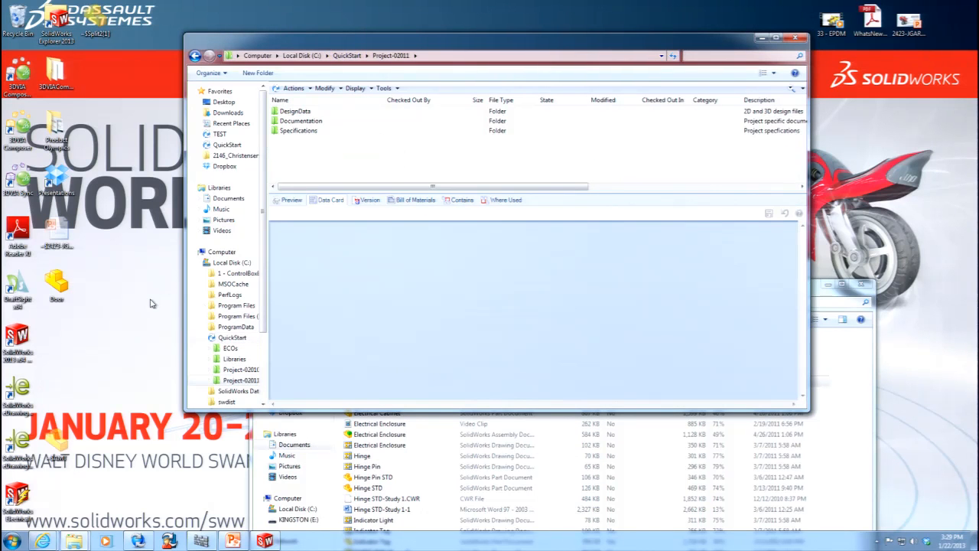
drag(60, 284, 324, 165)
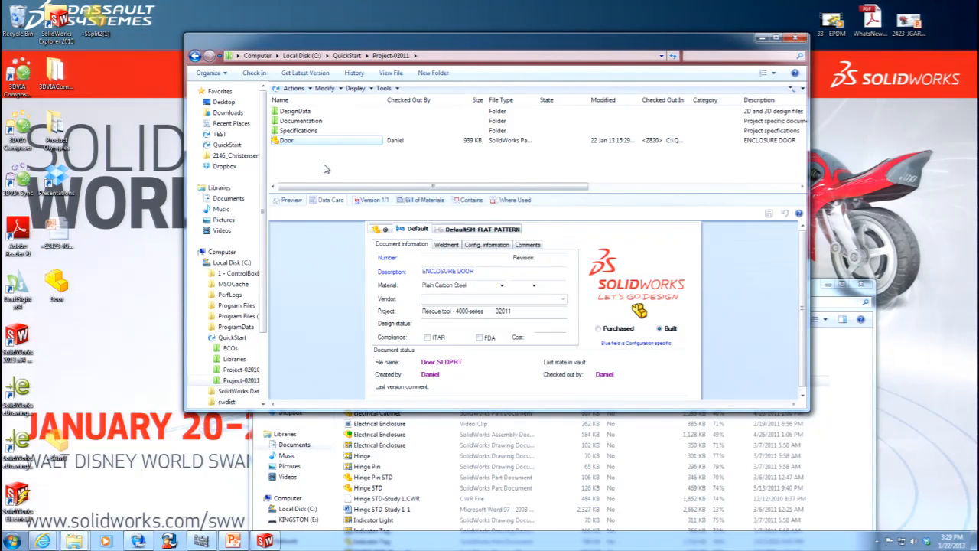
Check the Door part into the vault, leaving its data card as it is.
click(543, 327)
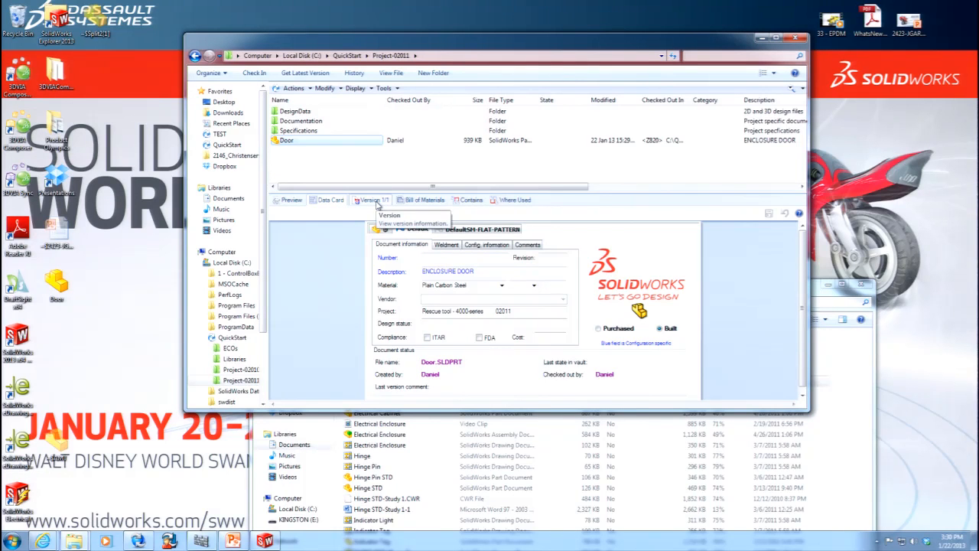
right_click(296, 141)
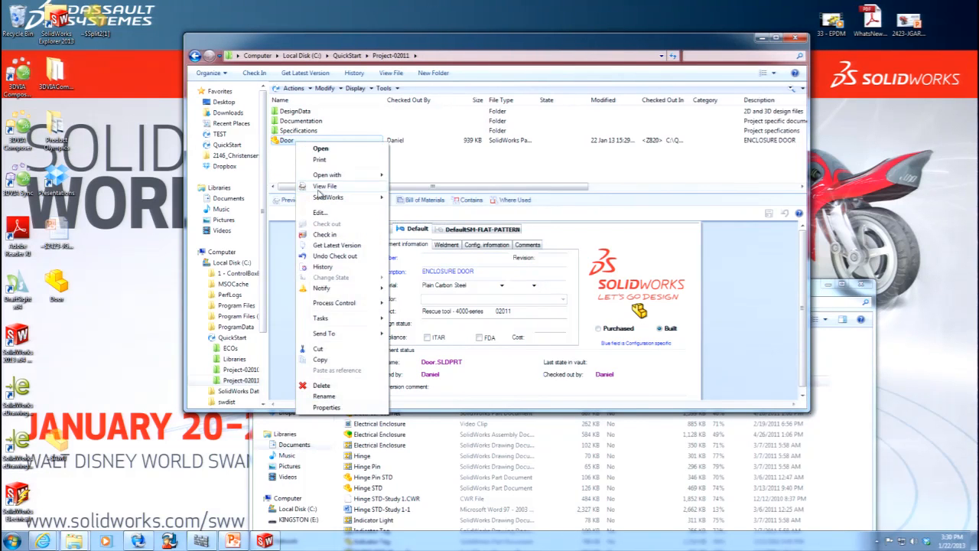
click(325, 234)
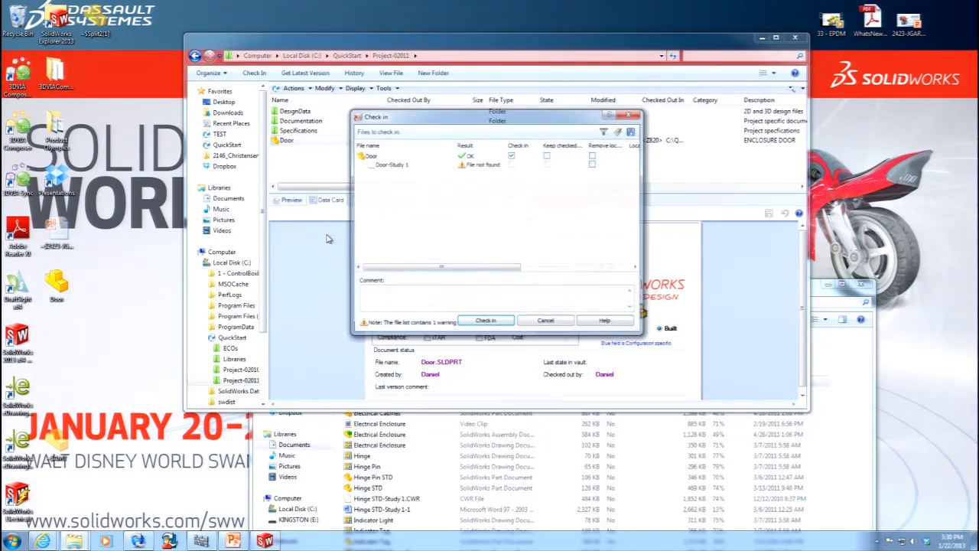
click(486, 322)
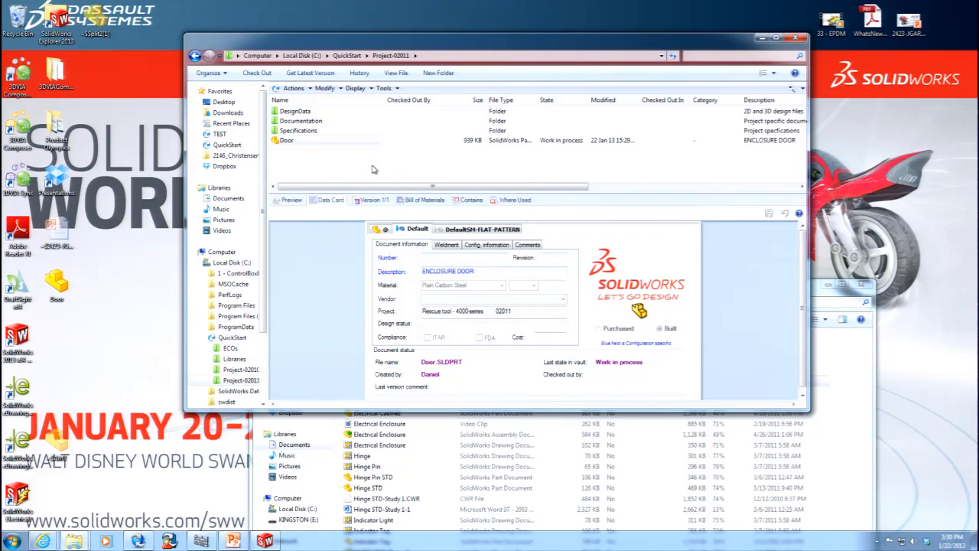
Look through the actions available for the checked-in Door part, including the Get Version options.
click(293, 88)
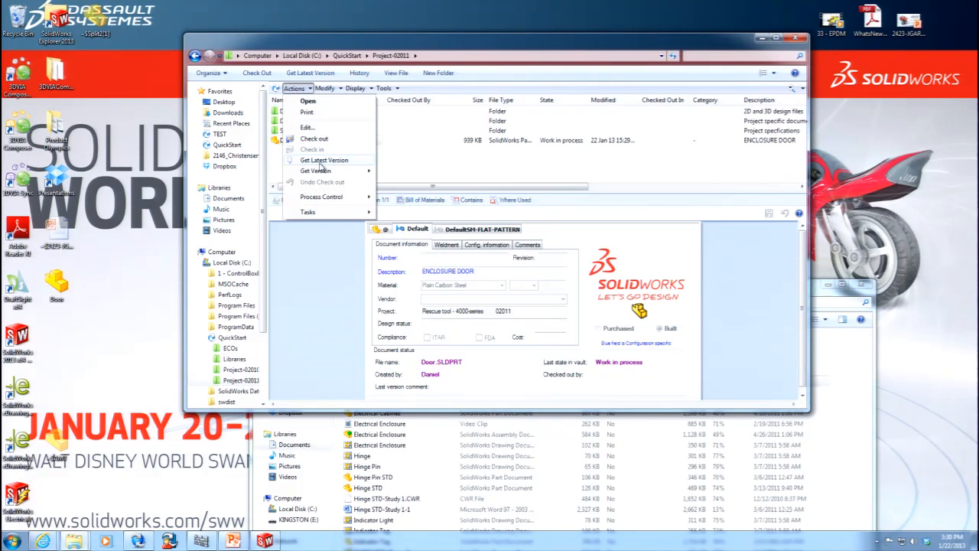
mouse_move(325, 173)
click(277, 172)
click(285, 143)
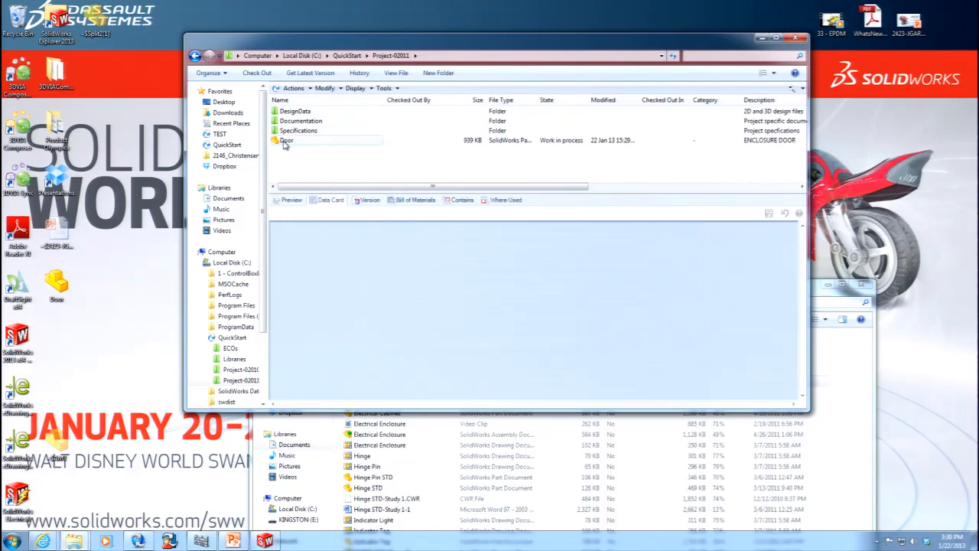
Check out the Door part, choose Black as the colour beside its material and save the data card.
right_click(284, 145)
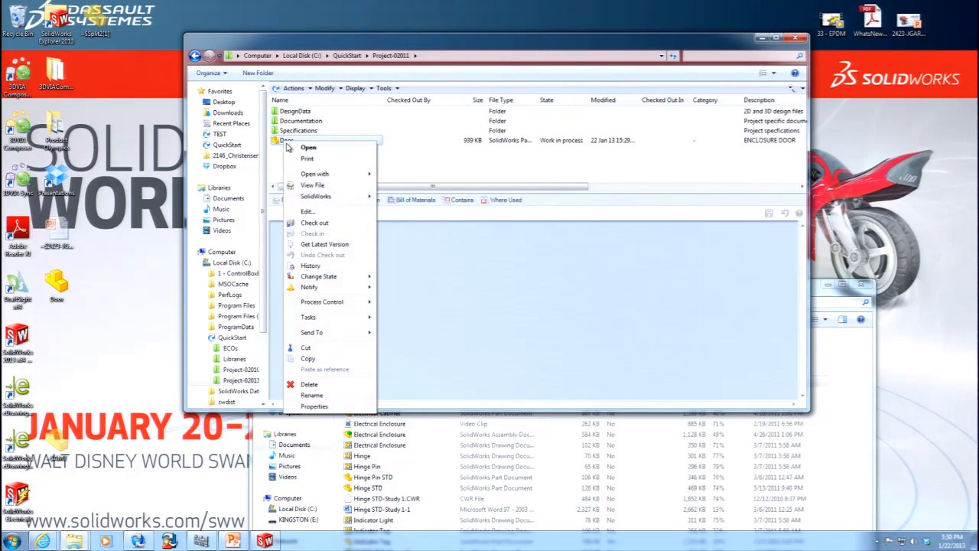
click(316, 223)
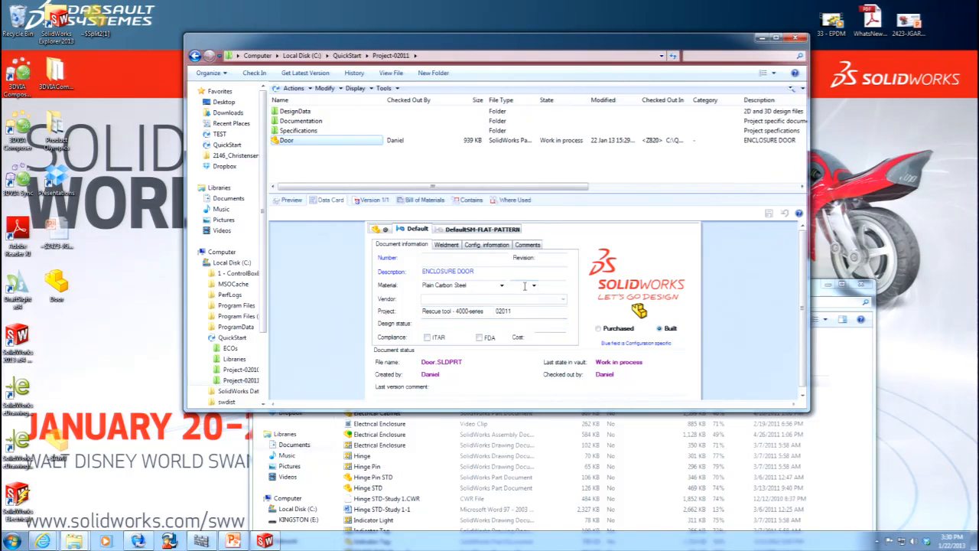
click(534, 286)
click(524, 304)
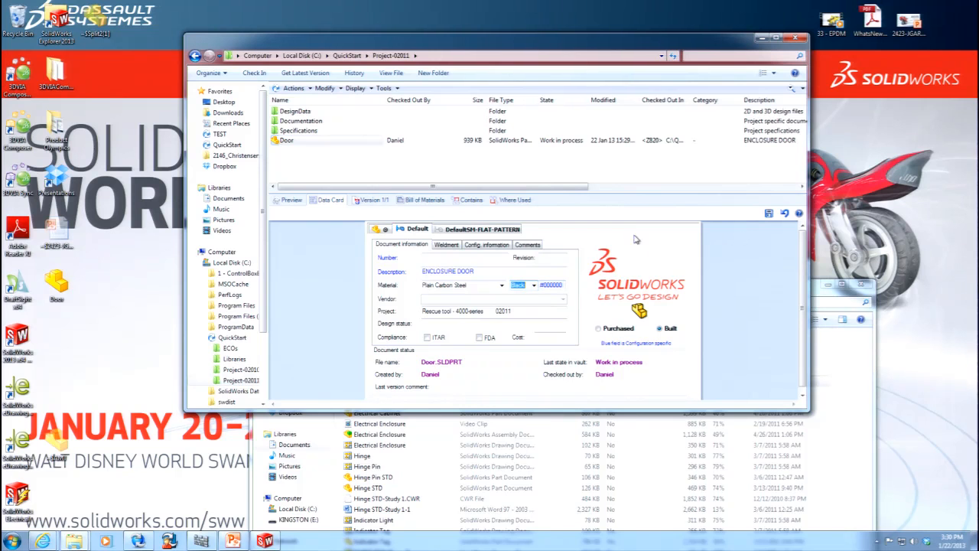
click(770, 214)
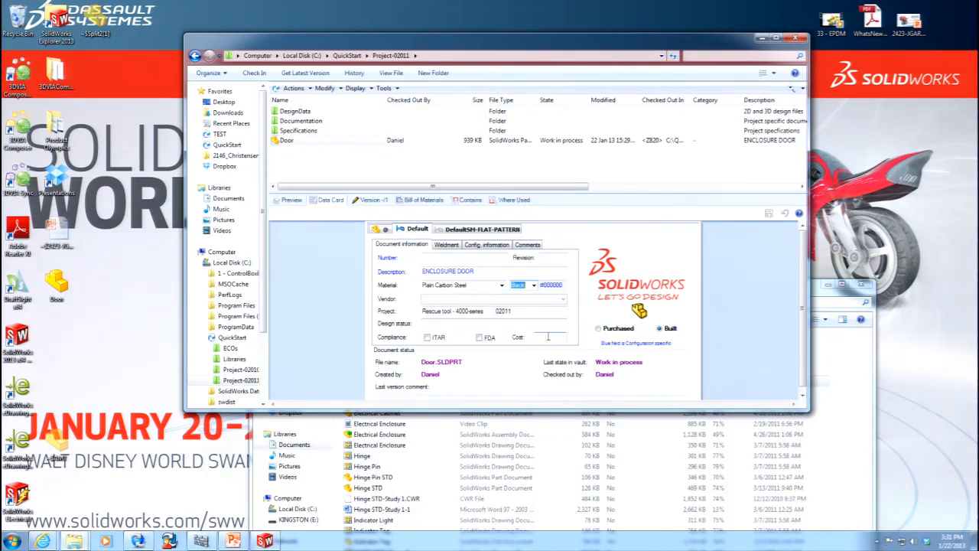
Try to expand the QuickStart vault's Variables in the Enterprise PDM Administration tool.
click(140, 541)
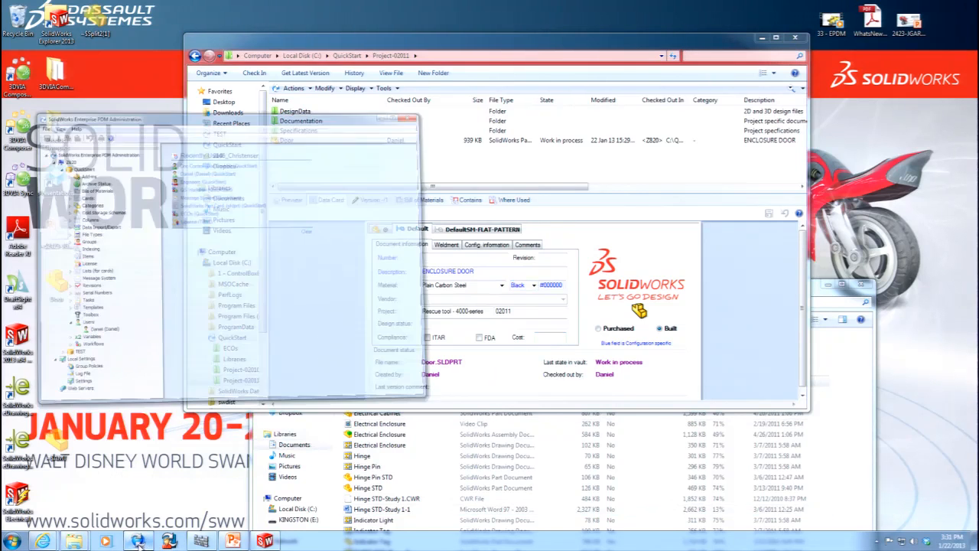
click(55, 291)
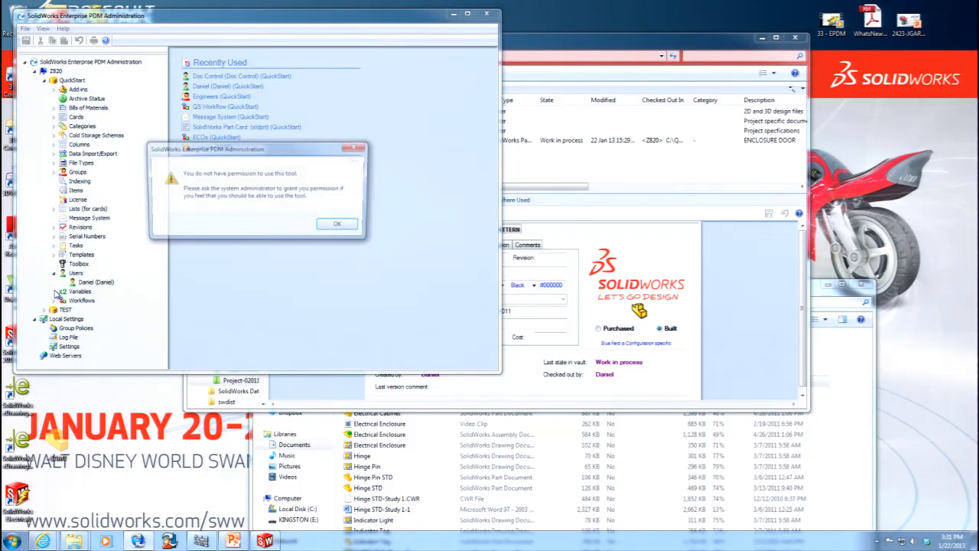
click(336, 226)
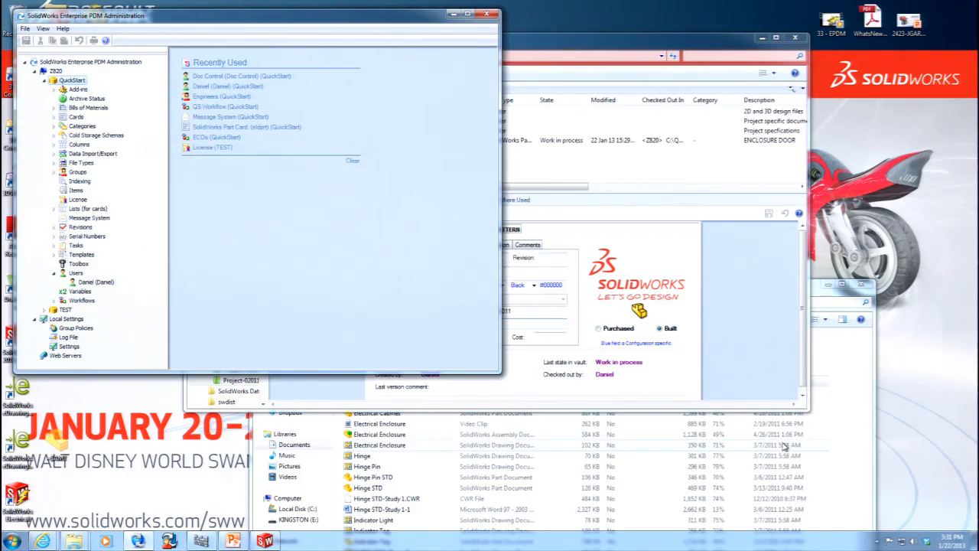
Log out of the QuickStart vault and restart the Administration tool with the vault's tree collapsed.
click(881, 540)
right_click(878, 492)
mouse_move(913, 432)
click(846, 433)
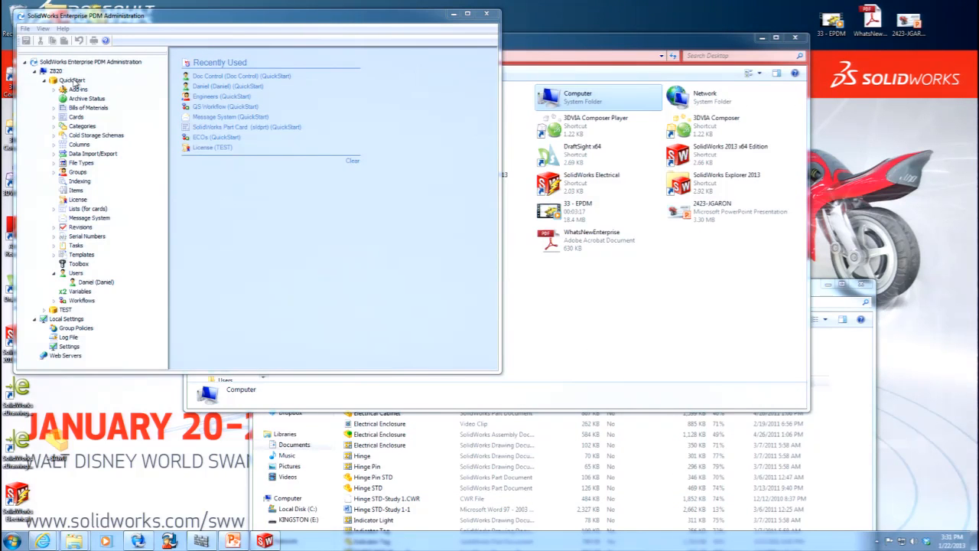
click(44, 81)
click(484, 17)
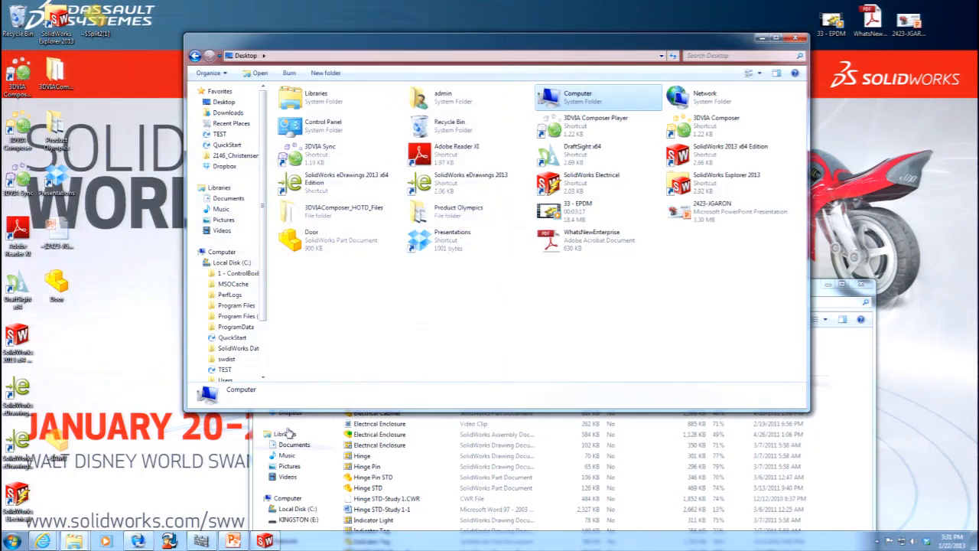
click(143, 541)
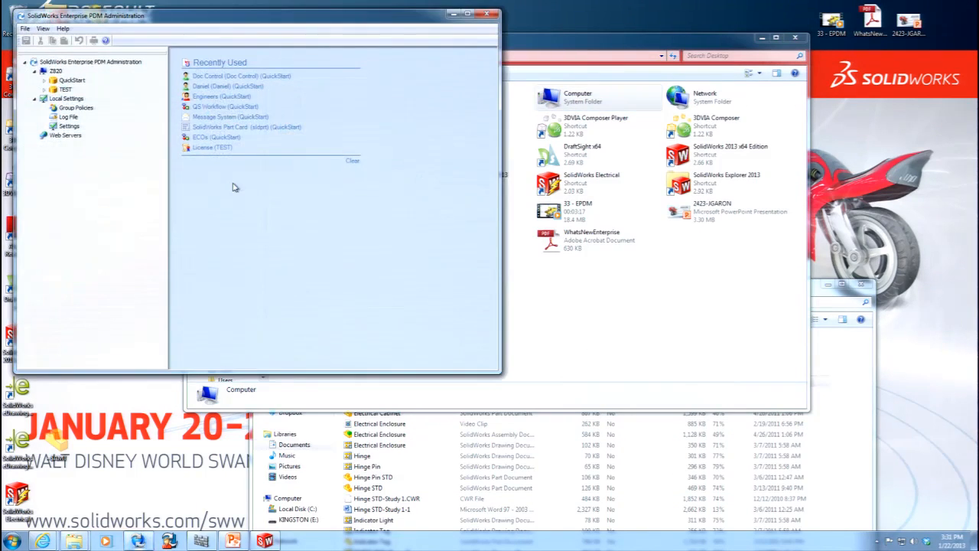
Log in to the QuickStart vault as admin in both Explorer and the Administration tool, entering the account password for each login.
double_click(71, 81)
click(351, 242)
click(560, 309)
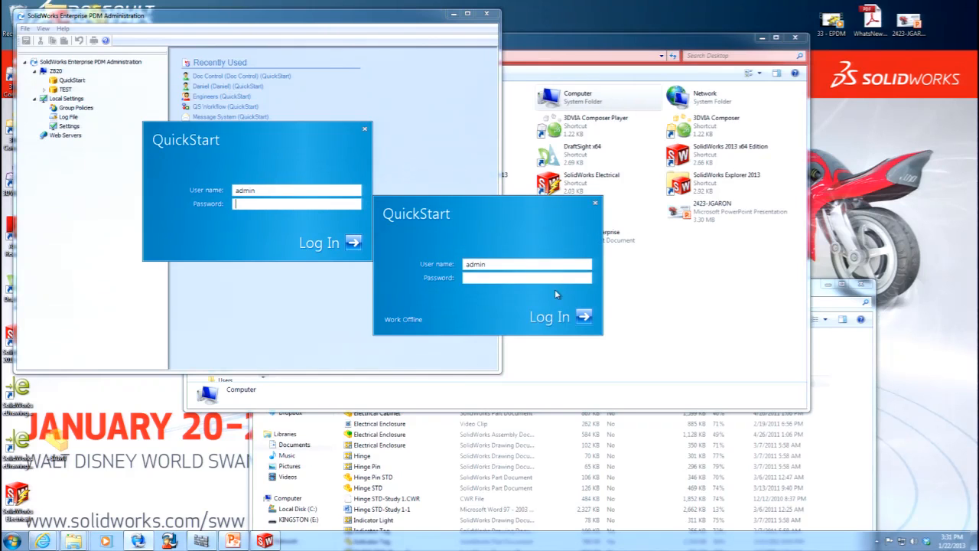
click(595, 203)
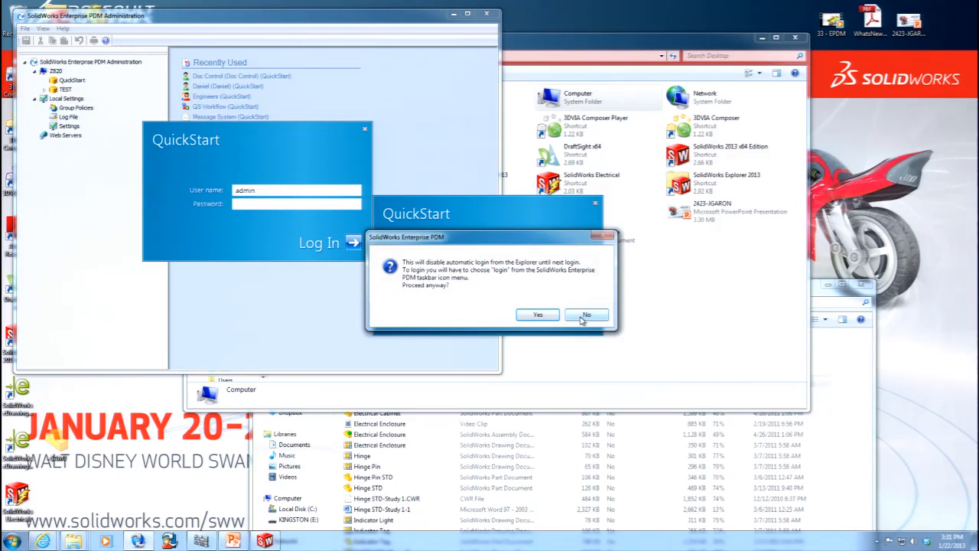
click(582, 316)
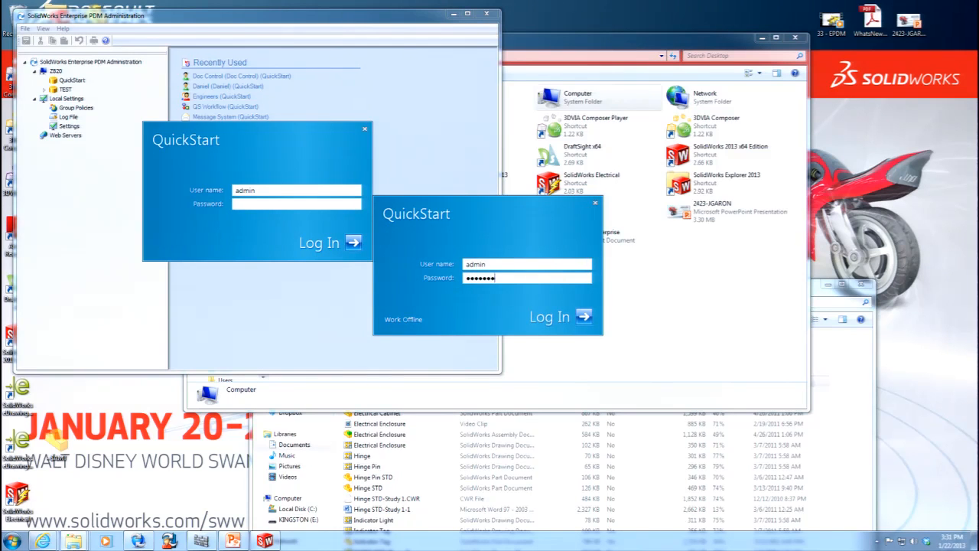
click(581, 319)
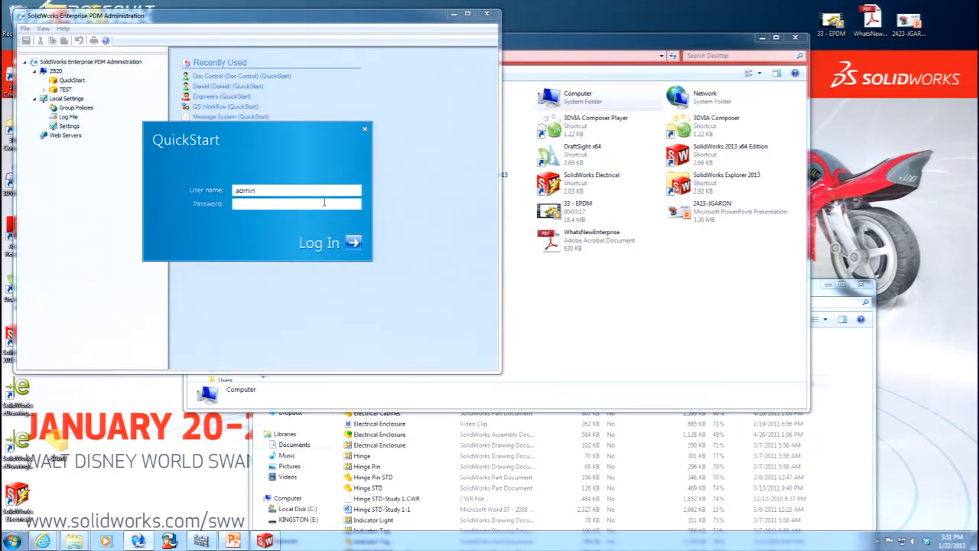
drag(297, 130, 446, 159)
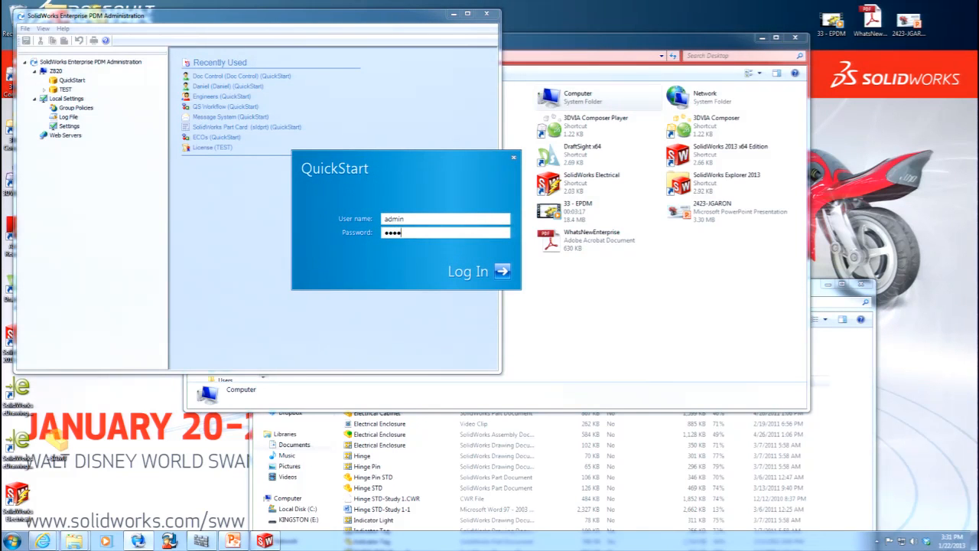
click(501, 271)
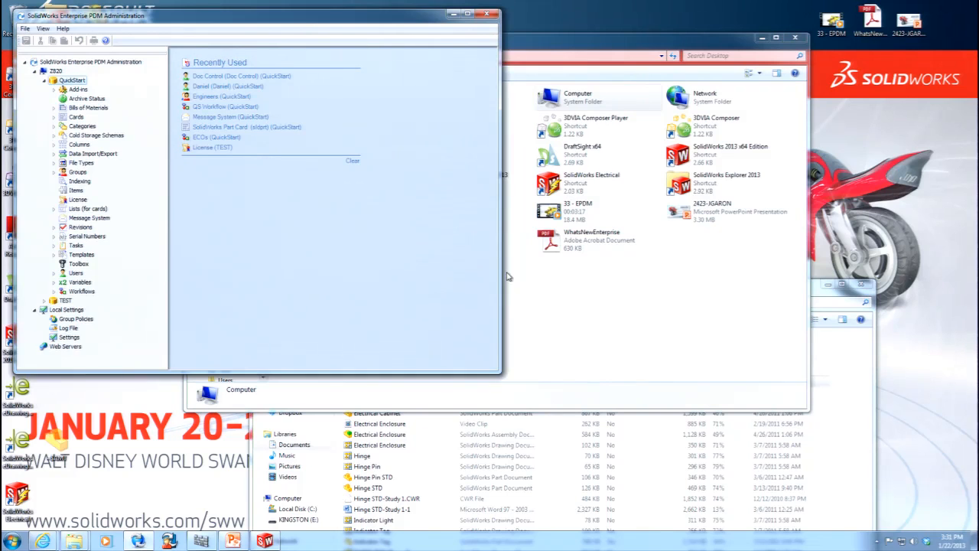
Make the QuickStart vault's Cost variable version free, check its Updates Version options and save the variable.
click(56, 282)
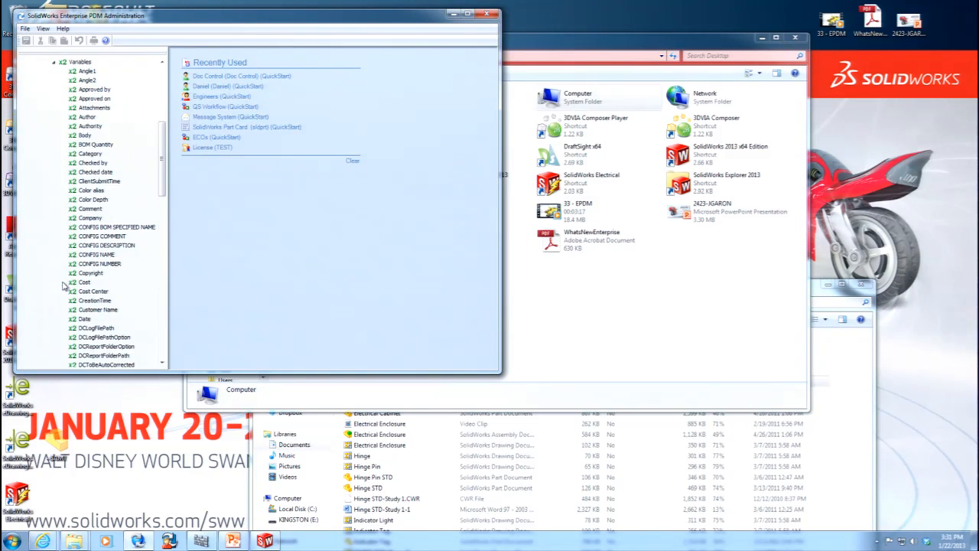
double_click(84, 282)
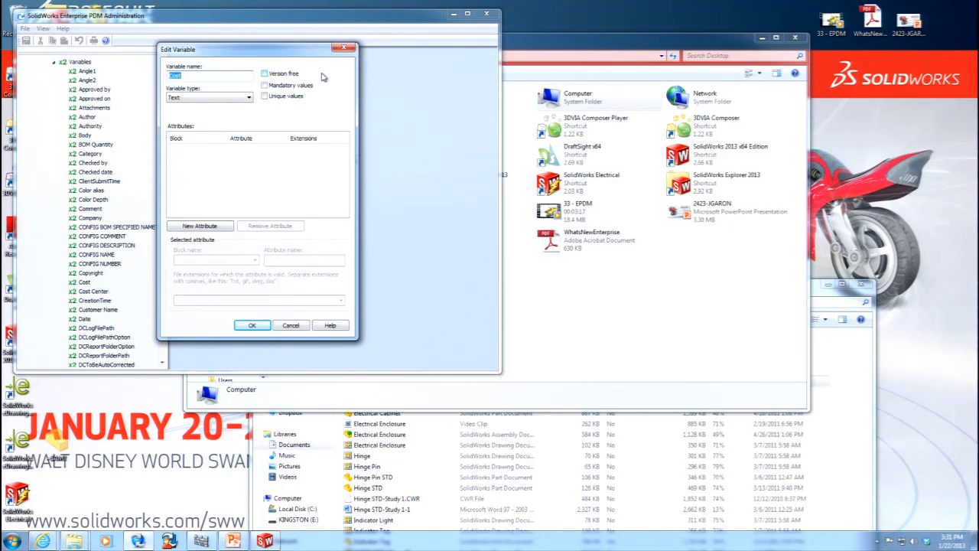
click(264, 74)
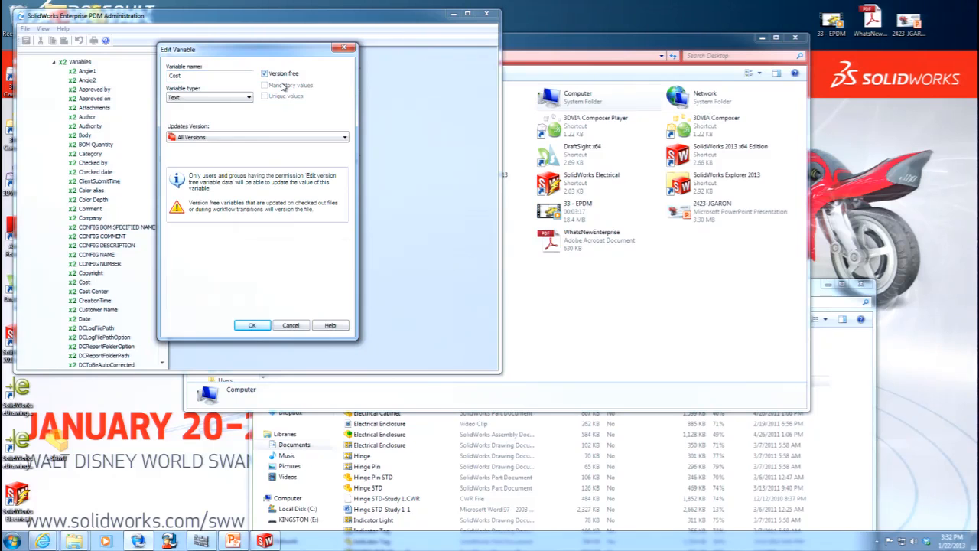
click(337, 138)
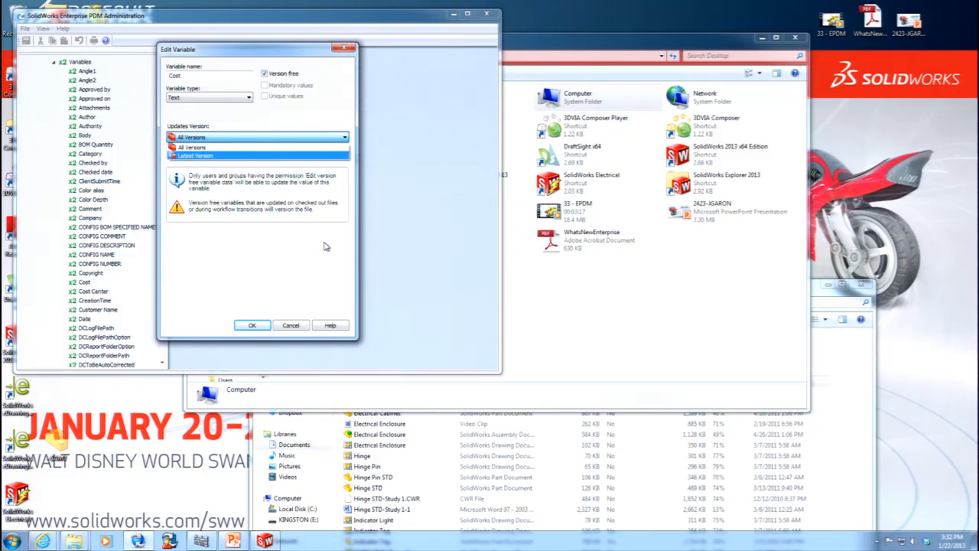
click(267, 327)
click(253, 325)
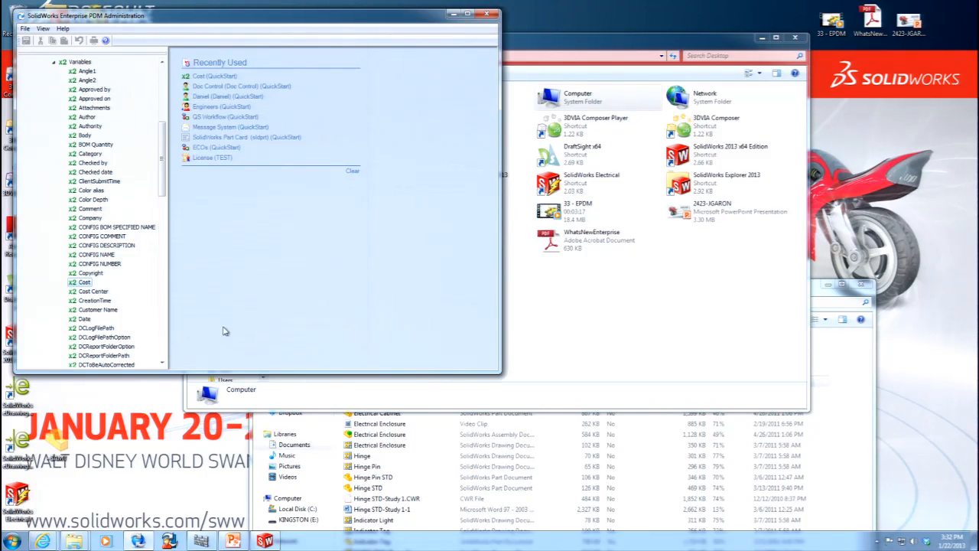
Close the Administration tool and display the Door part's data card in the QuickStart vault's Project-02011 folder in Windows Explorer.
click(487, 15)
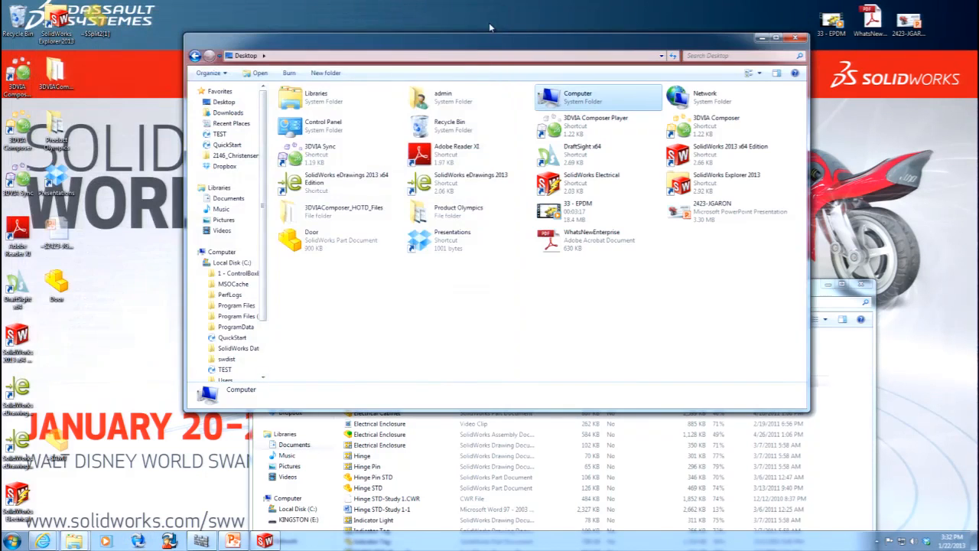
click(235, 338)
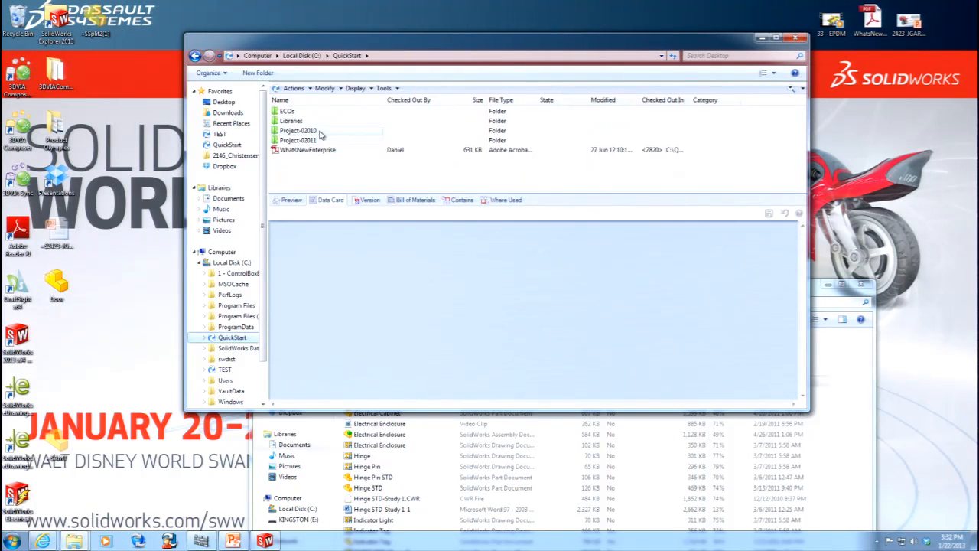
click(306, 141)
double_click(310, 143)
click(290, 142)
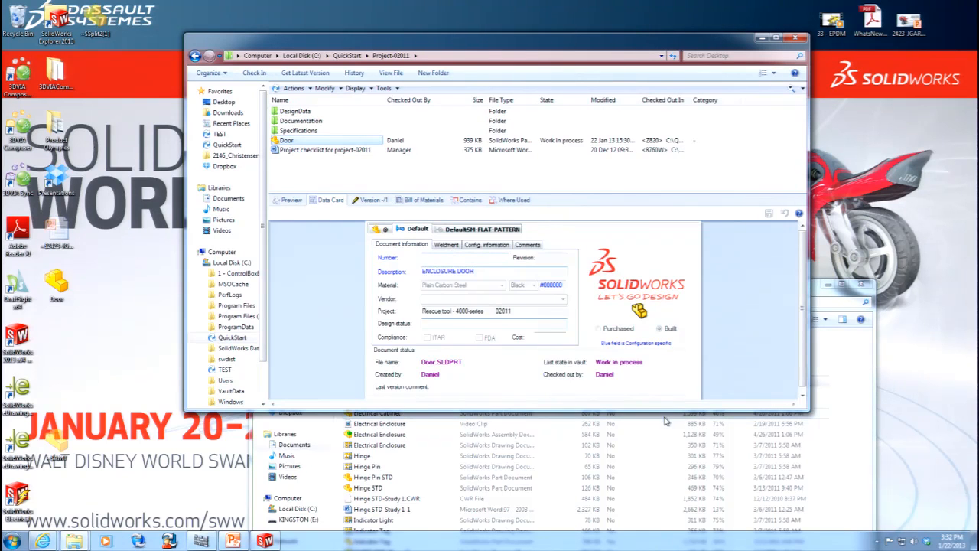
Log out of the QuickStart vault's admin account and log back in under the user name of the person who checked out Door.
click(877, 542)
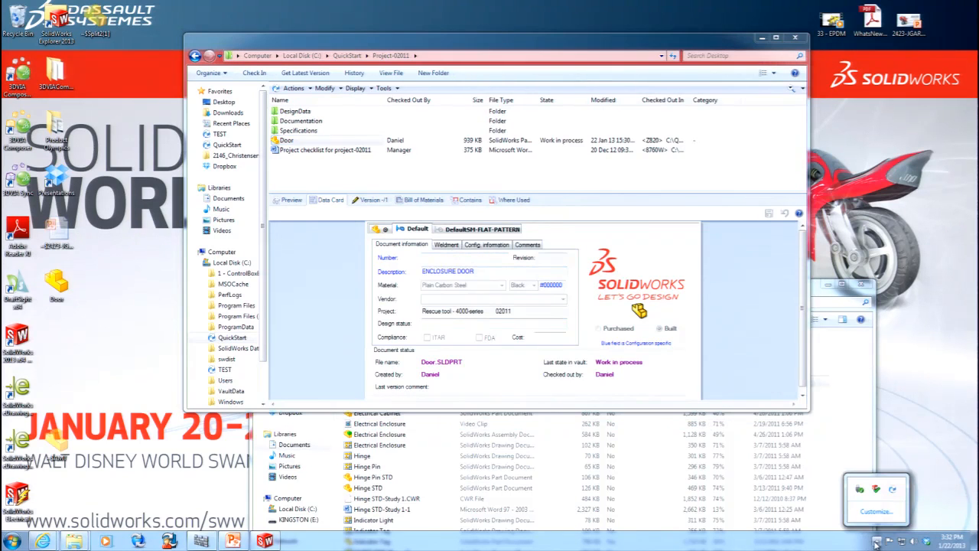
right_click(891, 491)
mouse_move(899, 429)
click(841, 430)
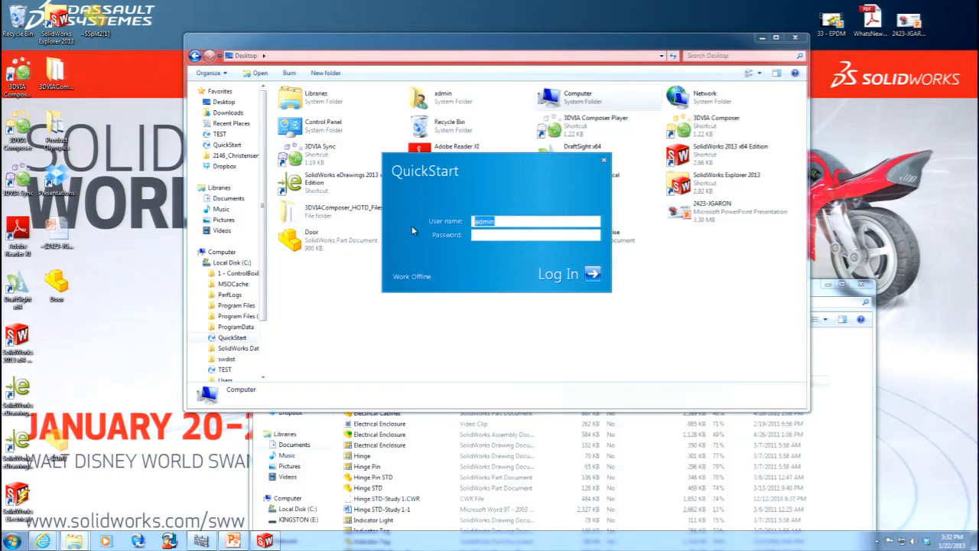
text(da)
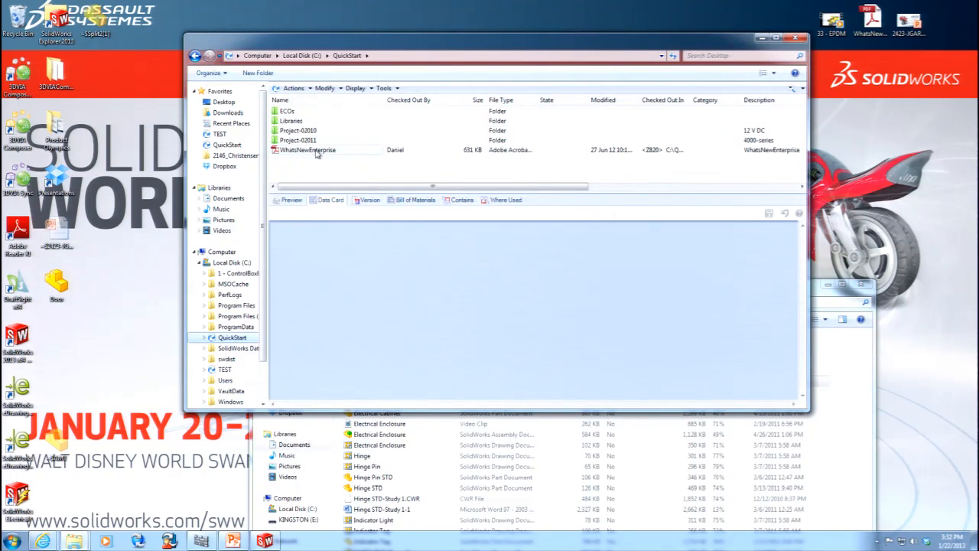
Check in the Door part from the QuickStart vault's Project-02011 folder.
double_click(306, 140)
click(294, 142)
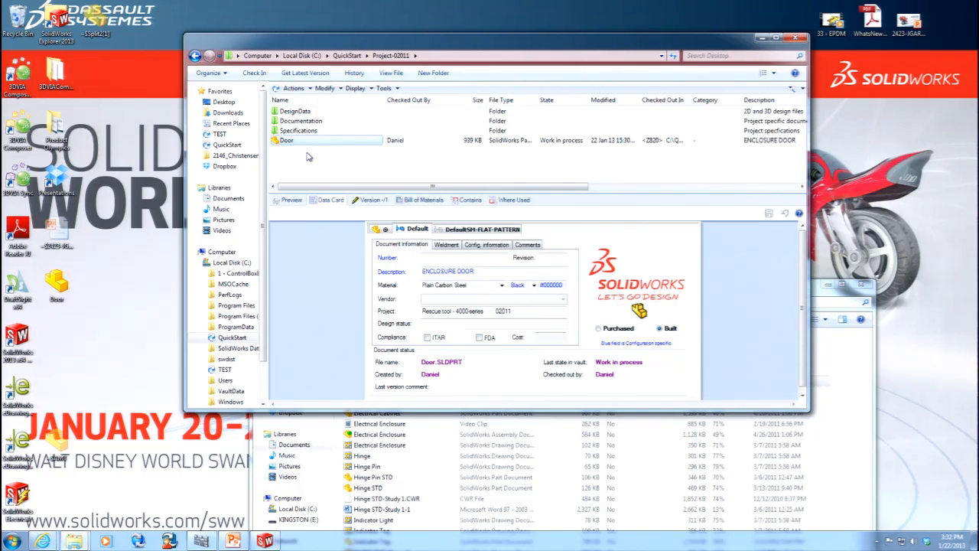
right_click(311, 144)
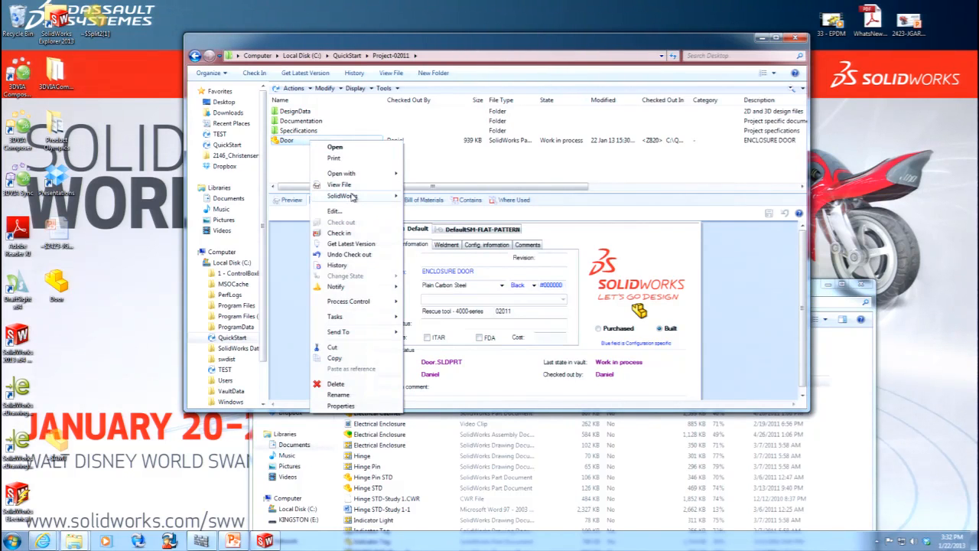
click(341, 233)
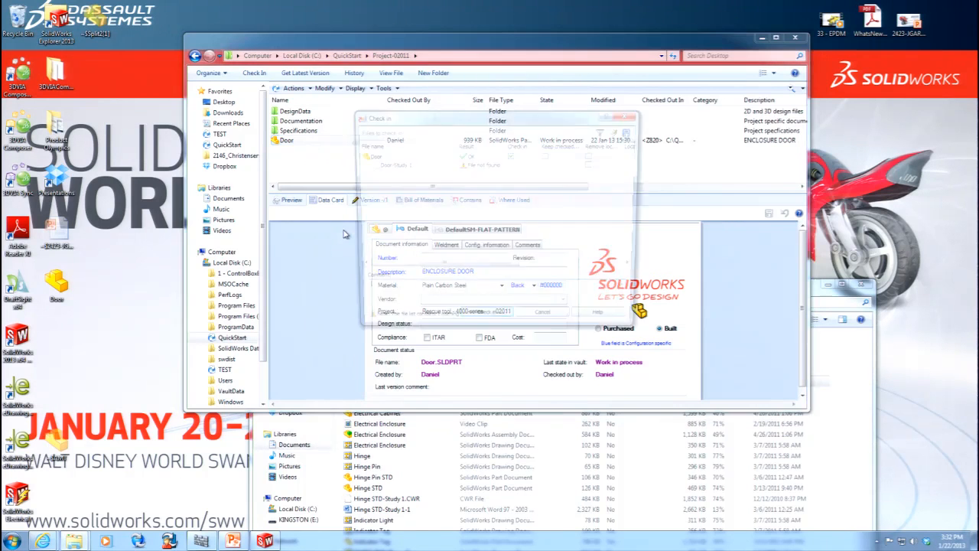
click(493, 322)
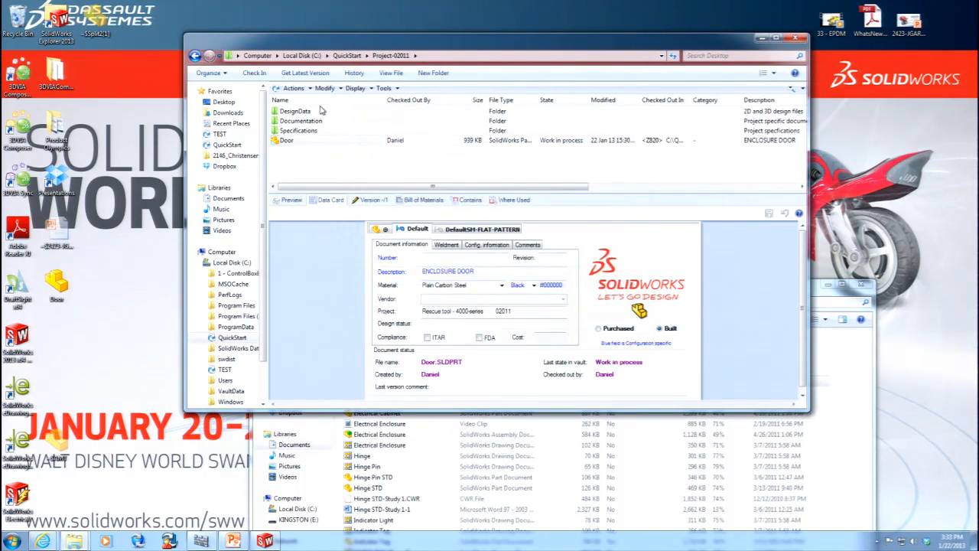
View the checked-in Door part's Get Version options and try to edit the Cost field on its data card.
click(293, 88)
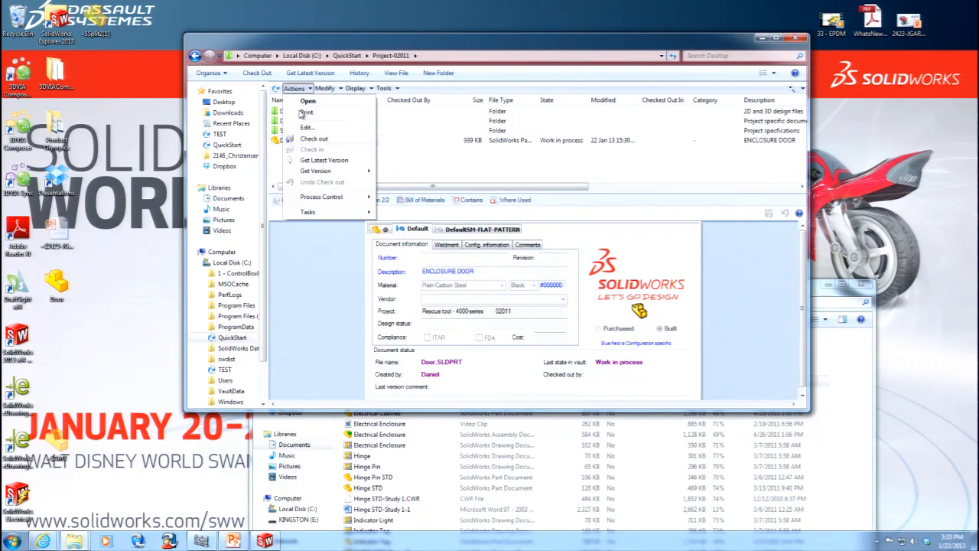
mouse_move(339, 175)
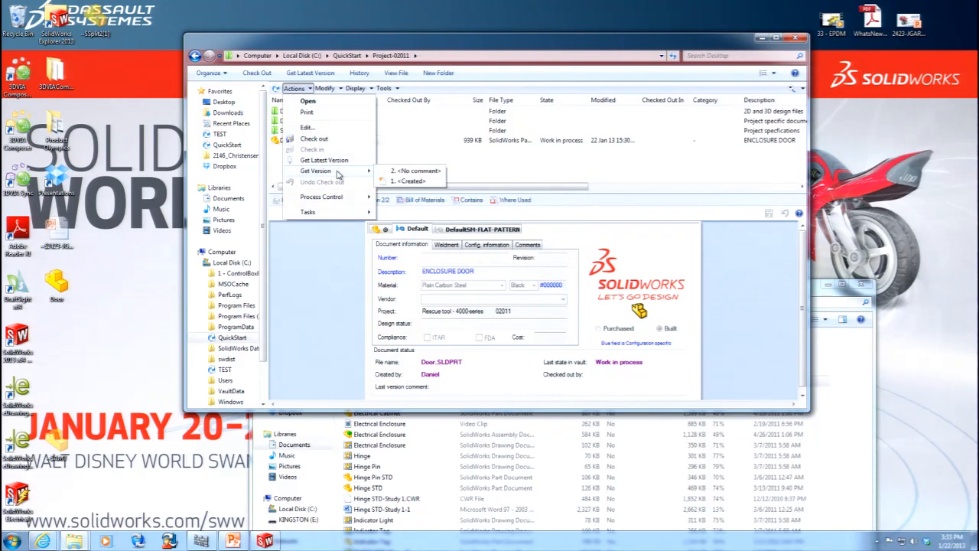
click(480, 169)
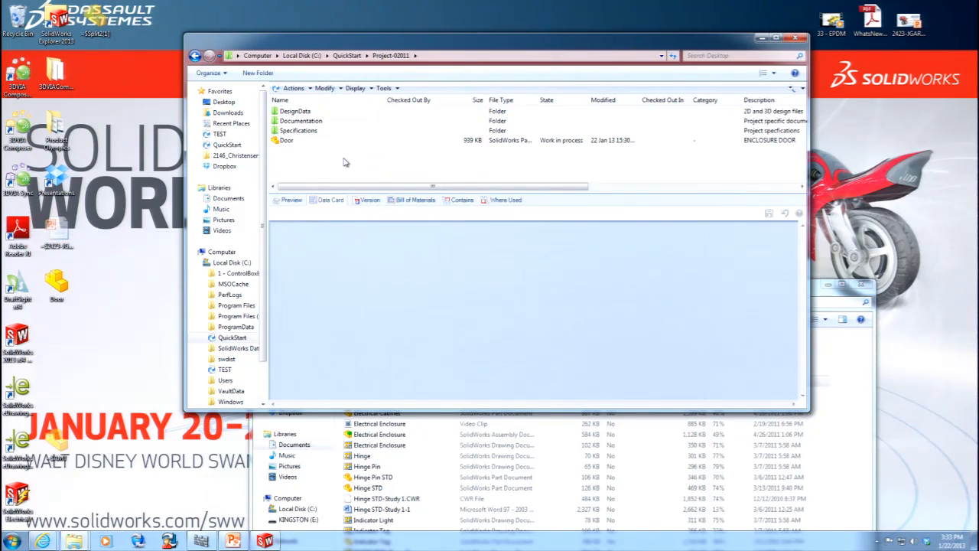
click(287, 141)
click(548, 336)
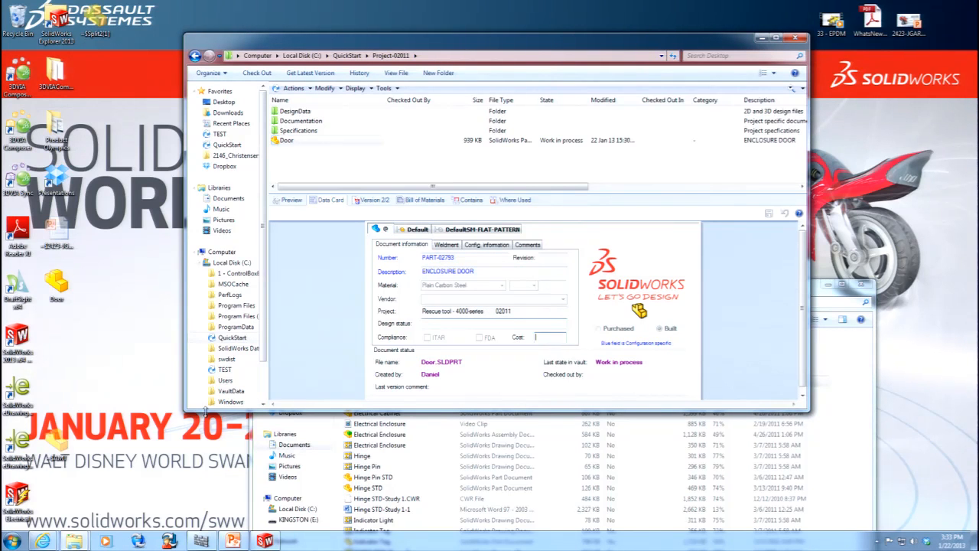
Reopen the Enterprise PDM Administration tool and log in to the QuickStart vault as admin, entering the account password.
click(141, 541)
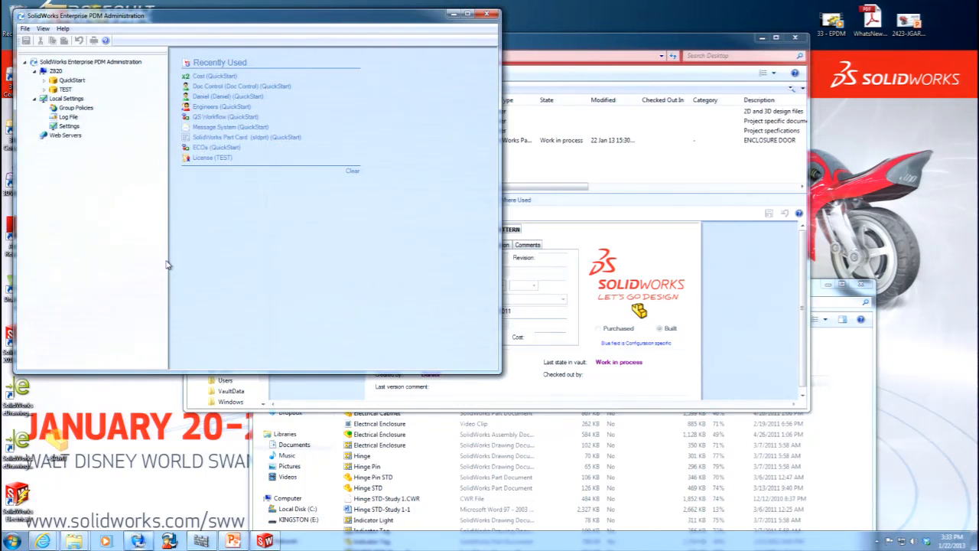
double_click(71, 81)
click(353, 242)
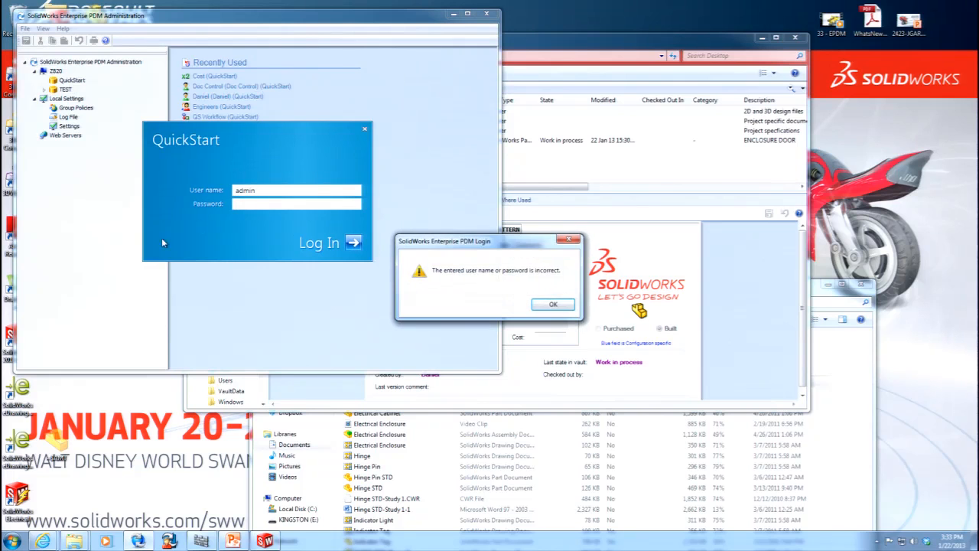
click(552, 305)
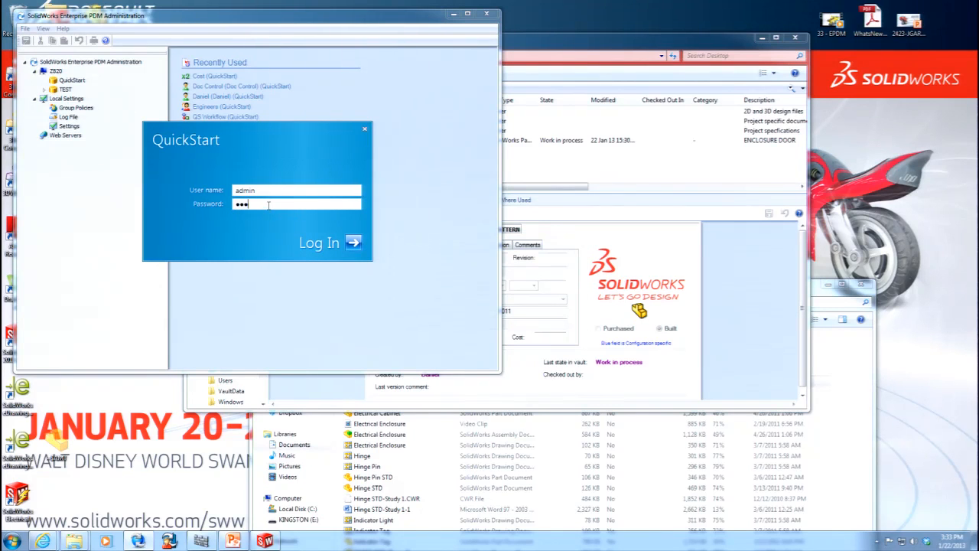
key(Return)
Open the SolidWorks Part Card from QuickStart's file cards, examine the Cost edit box's properties and close the Card Editor.
double_click(80, 117)
double_click(90, 125)
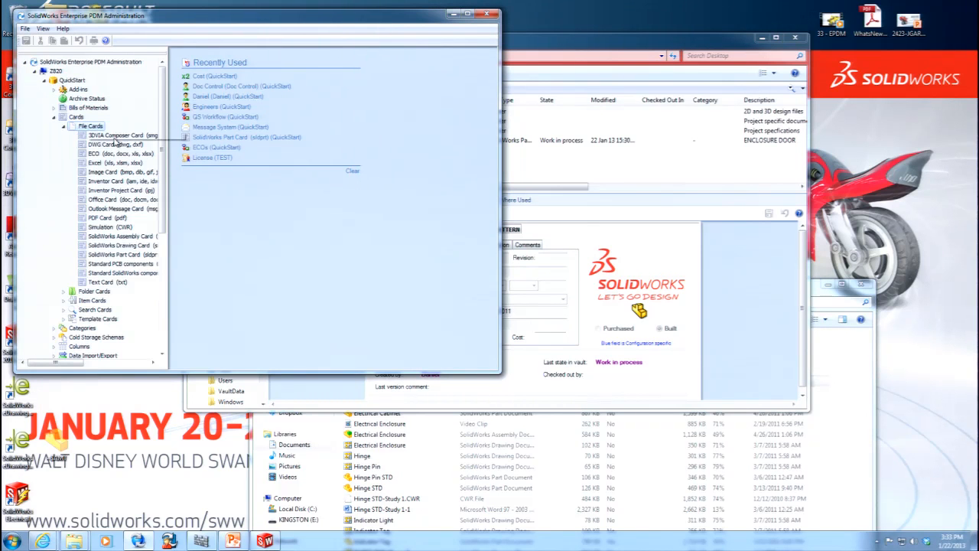
double_click(141, 256)
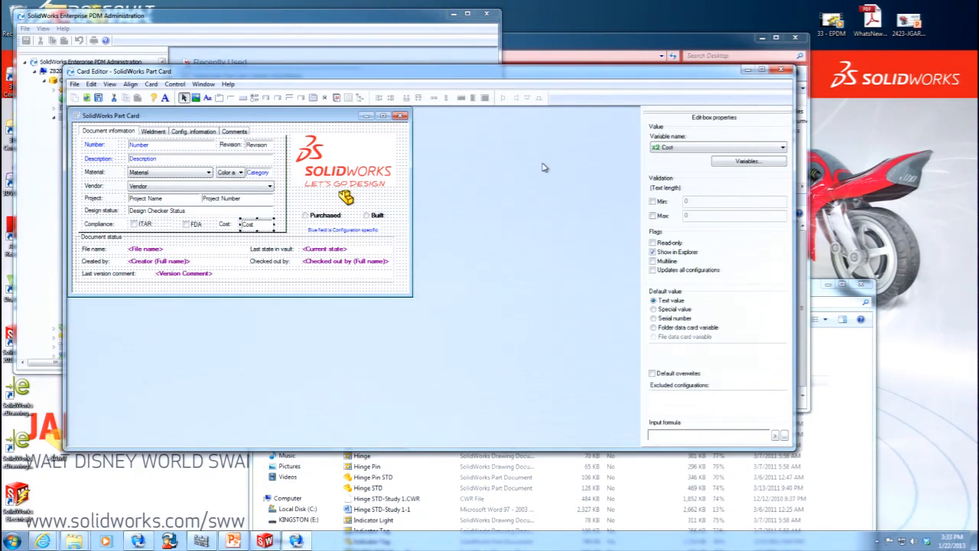
click(780, 70)
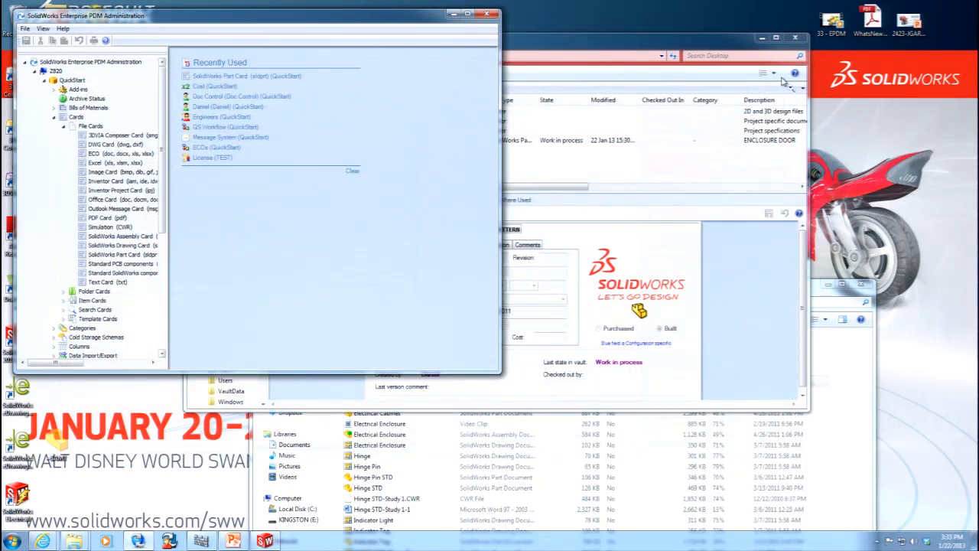
Return to Windows Explorer, check out the Door part and show the Default configuration on its data card.
click(667, 49)
click(285, 142)
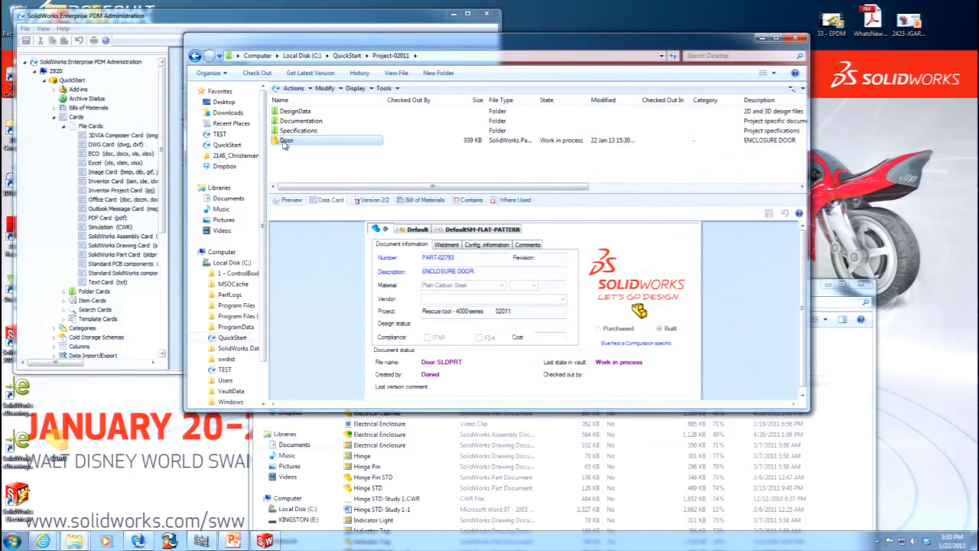
right_click(284, 143)
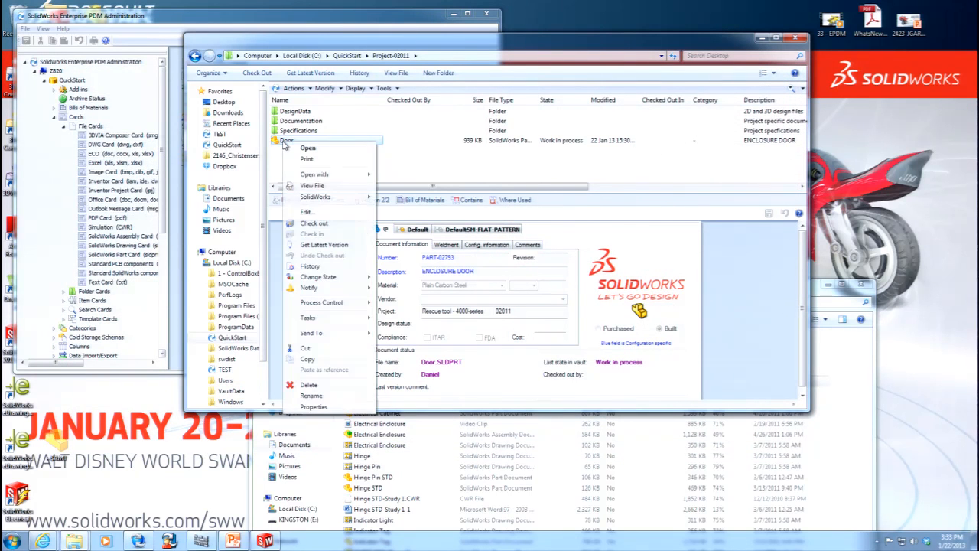
click(313, 224)
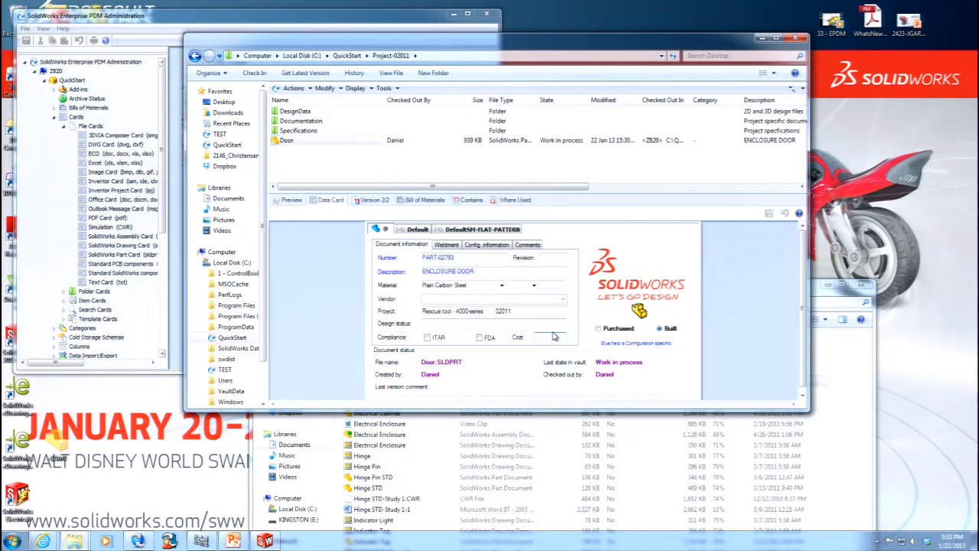
click(417, 230)
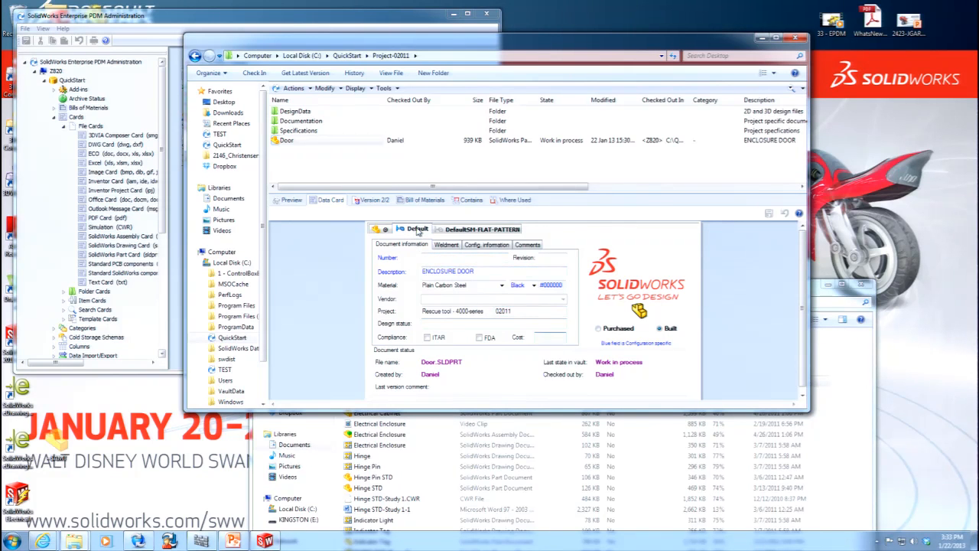
View the @ configuration on the Door part's data card, close its Explorer window and log off the QuickStart vault.
click(376, 230)
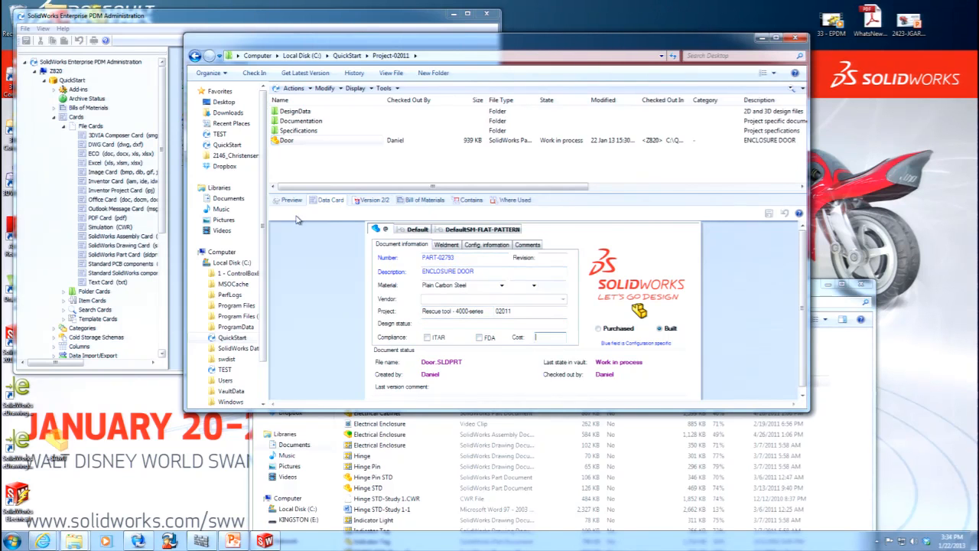
click(794, 38)
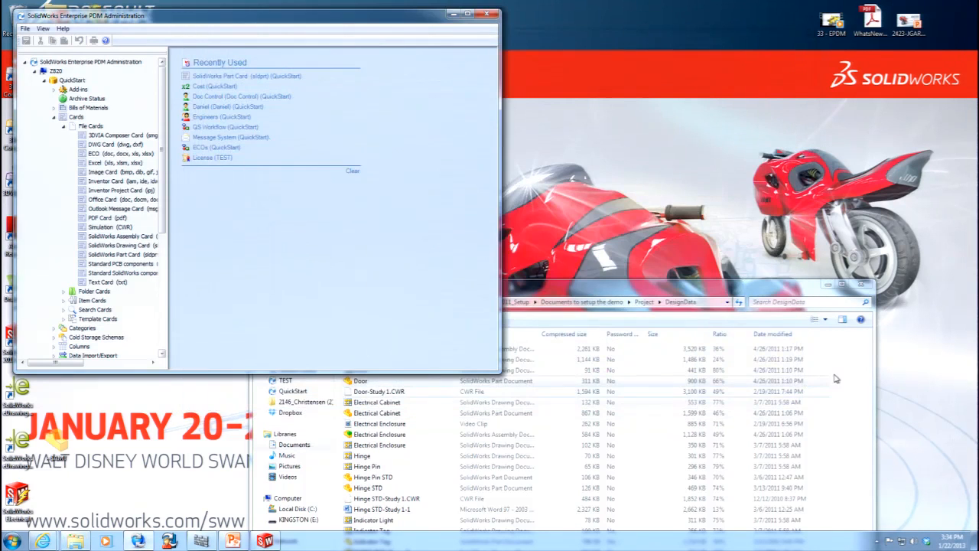
click(877, 540)
right_click(891, 487)
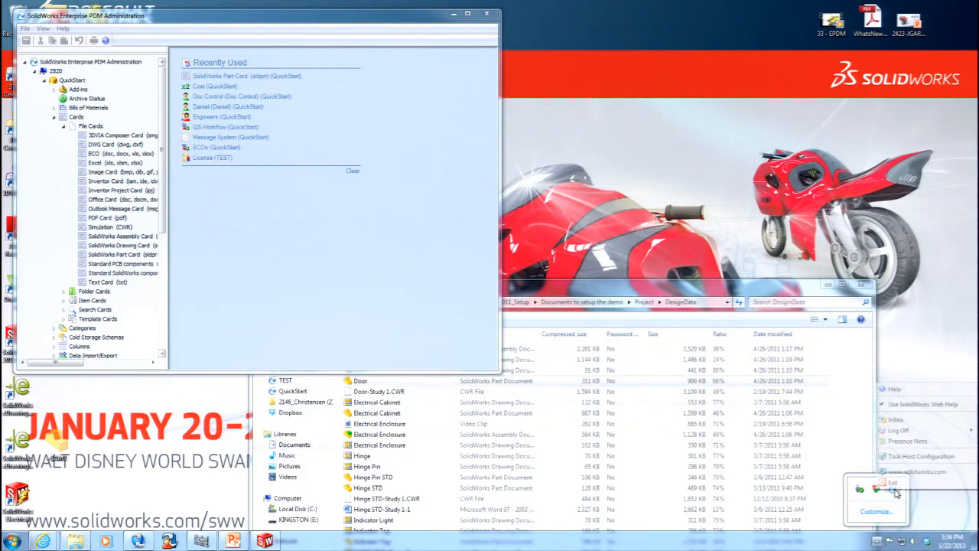
mouse_move(901, 429)
click(865, 432)
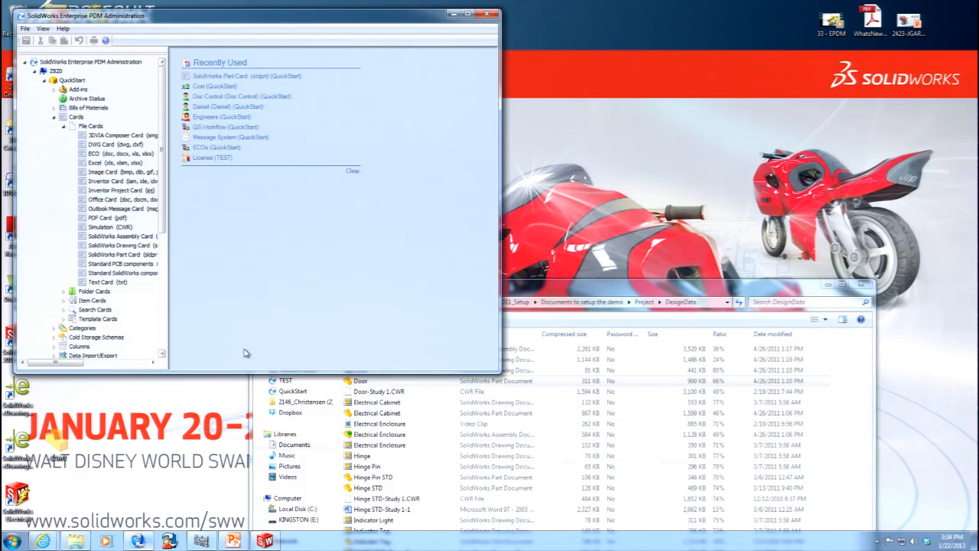
Restart the Enterprise PDM Administration tool and log in to the QuickStart vault as admin, entering the account password.
right_click(69, 82)
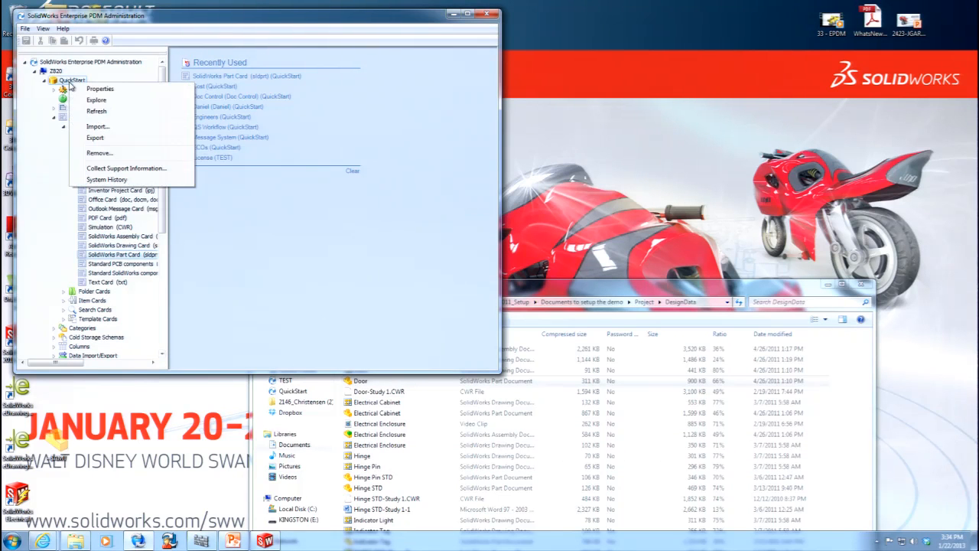
click(486, 13)
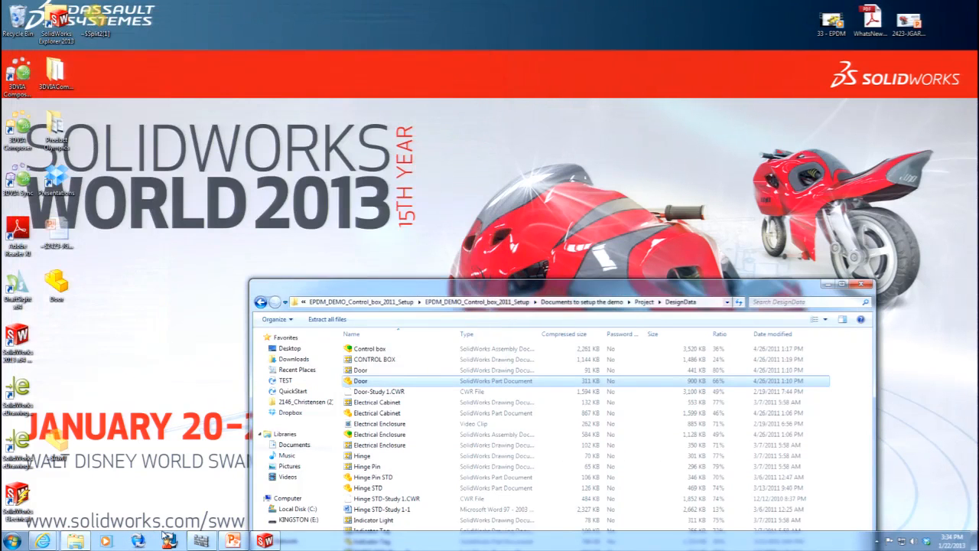
click(139, 537)
double_click(71, 80)
click(304, 205)
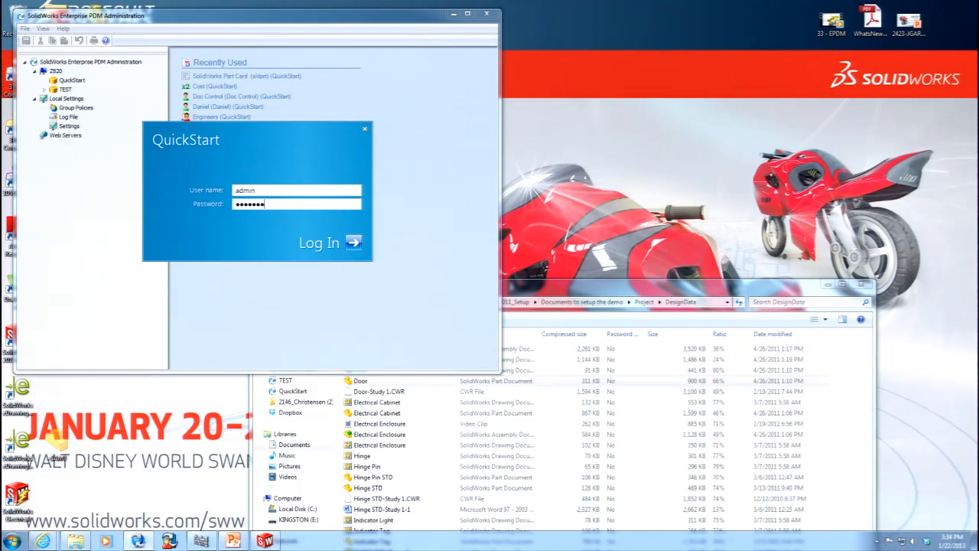
key(Return)
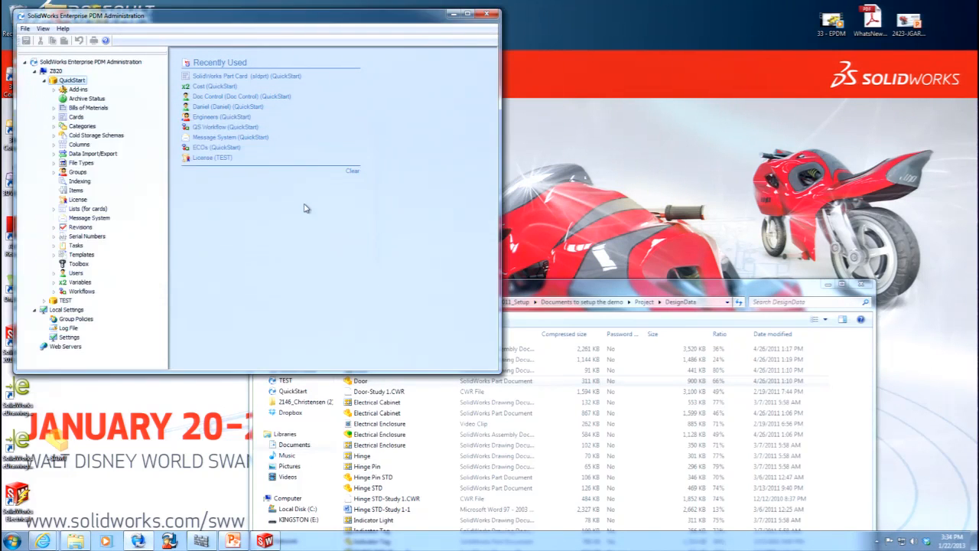
Explore the QuickStart vault from the Administration tool and log in to its file view as admin, entering the account password.
right_click(77, 83)
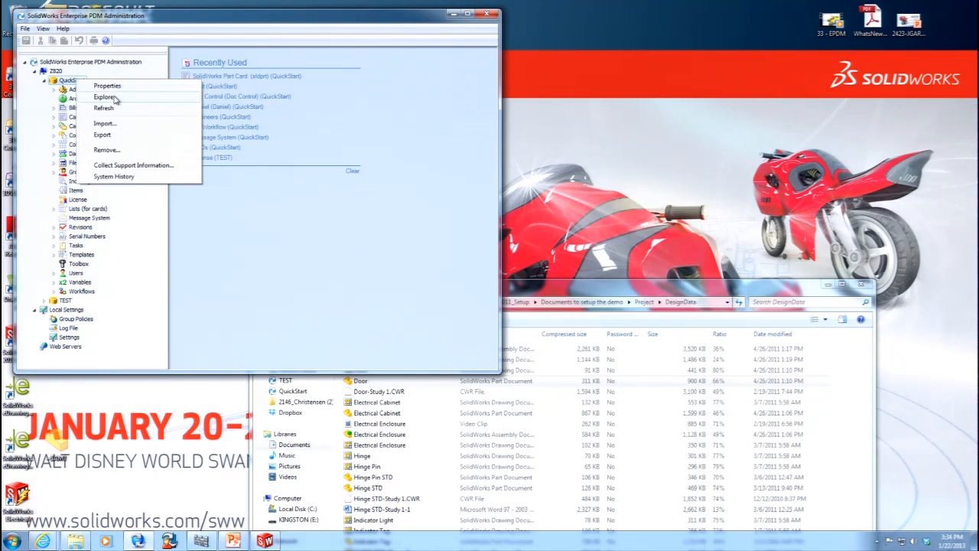
click(106, 97)
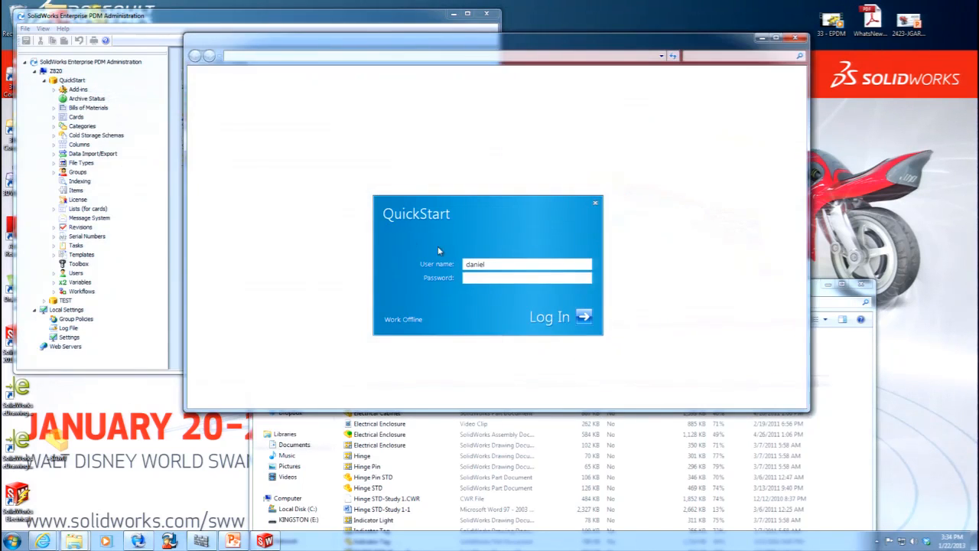
text(ad)
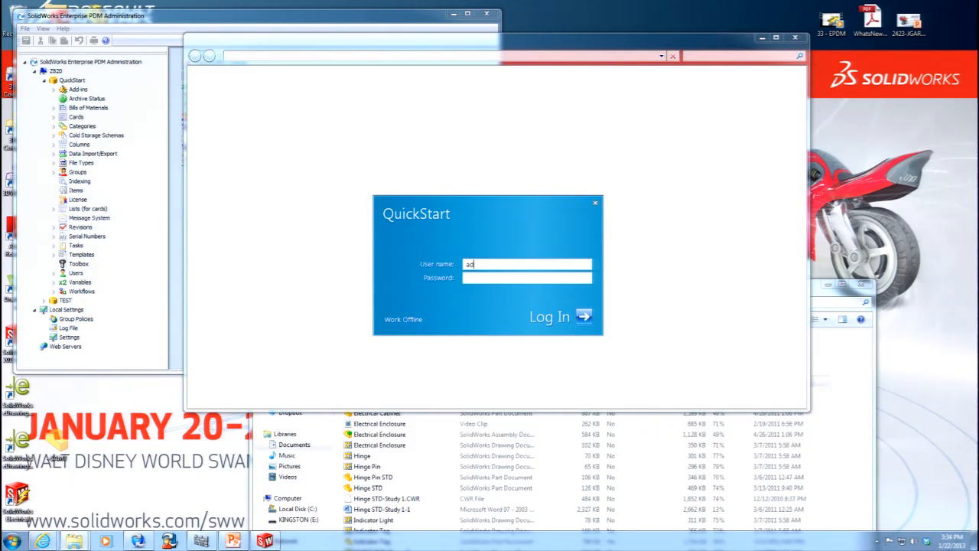
text(min)
key(Tab)
text(a)
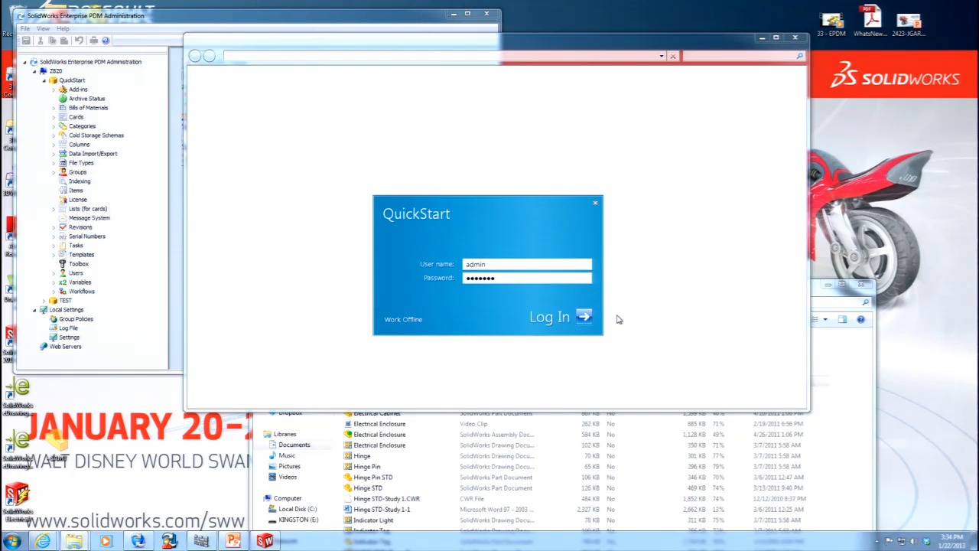
click(582, 318)
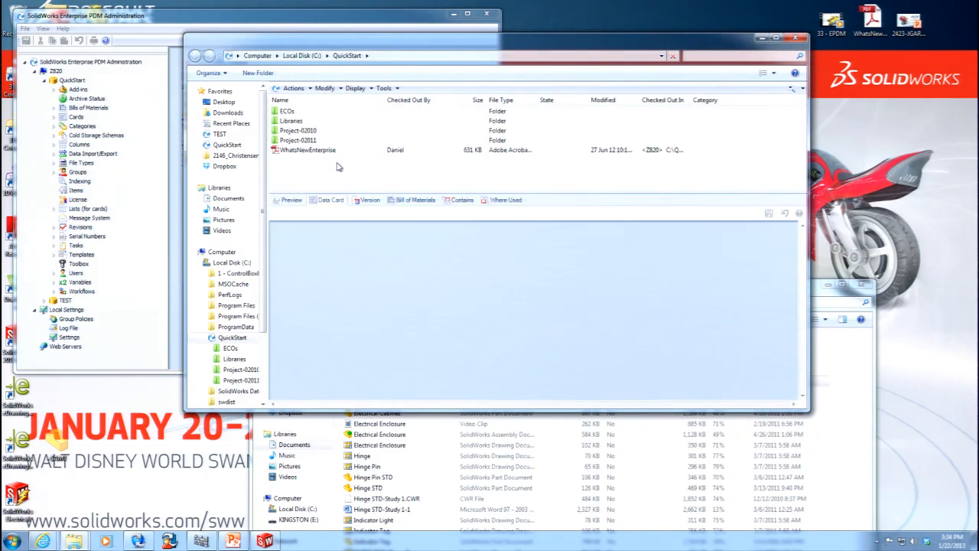
Minimize the Administration tool, copy the desktop's Door part into the QuickStart root folder and check it in.
click(454, 13)
drag(55, 284, 293, 174)
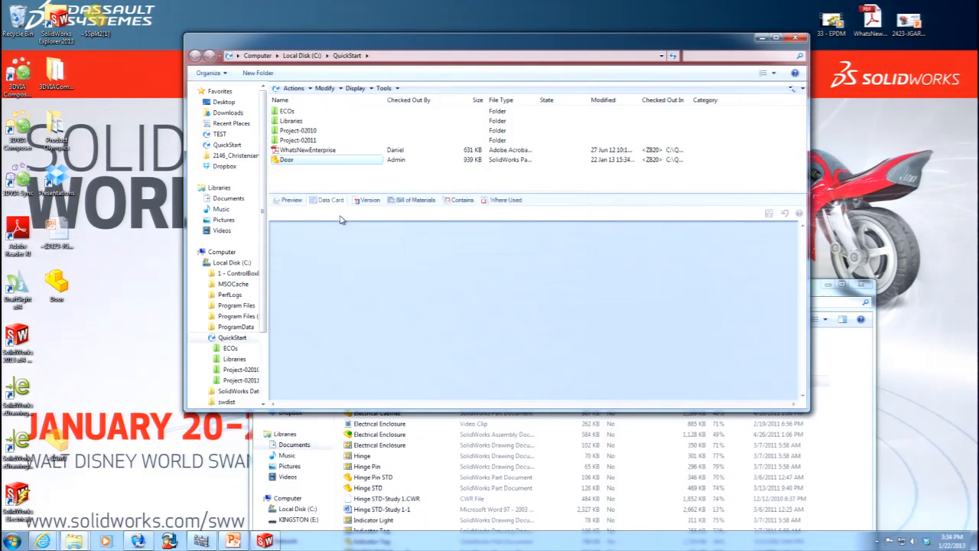
click(301, 161)
right_click(301, 162)
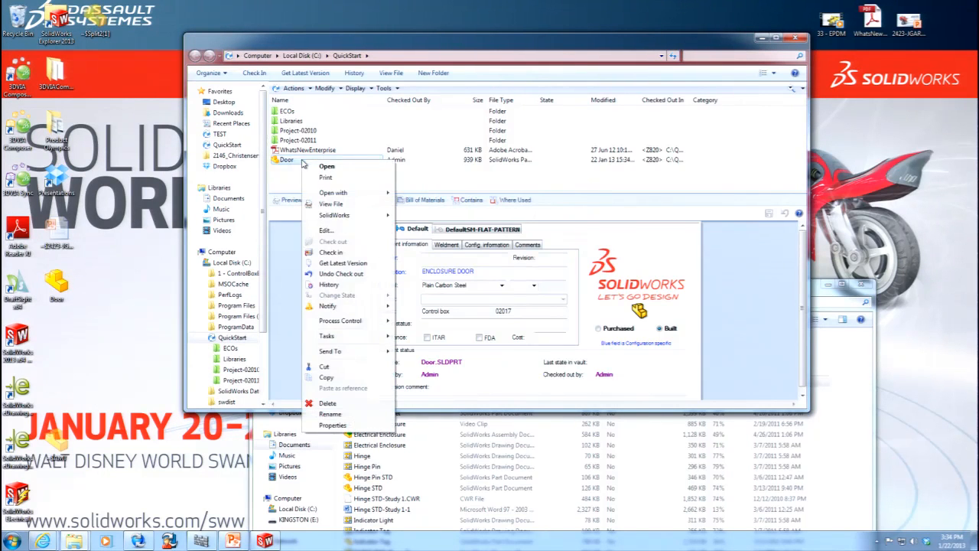
click(342, 256)
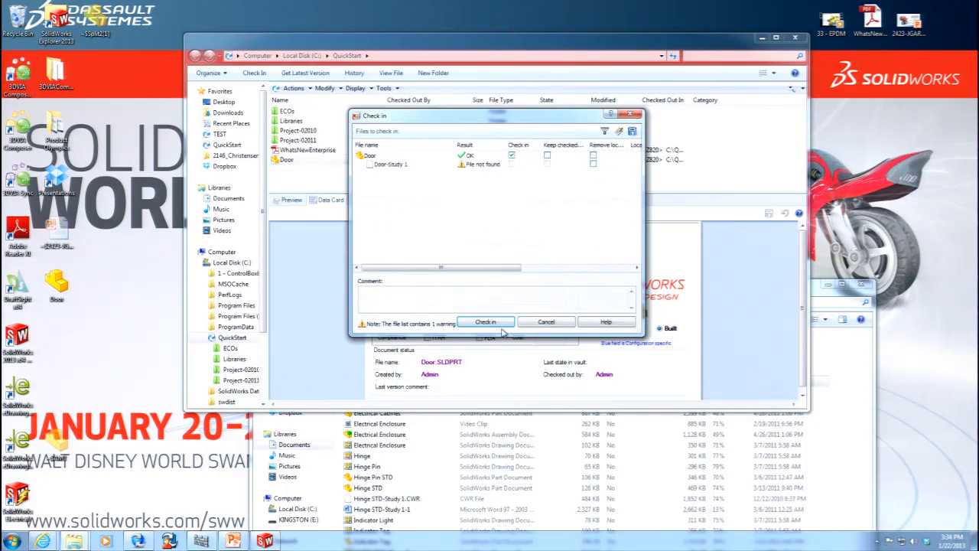
click(501, 331)
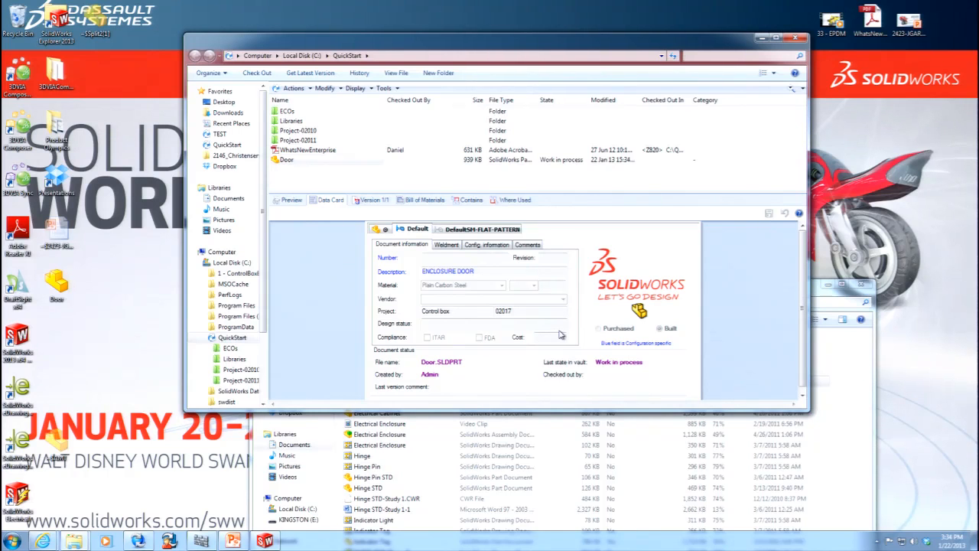
Check out the Door part after trying its Cost field, and test Cost under the Default and @ configurations.
click(561, 335)
click(389, 229)
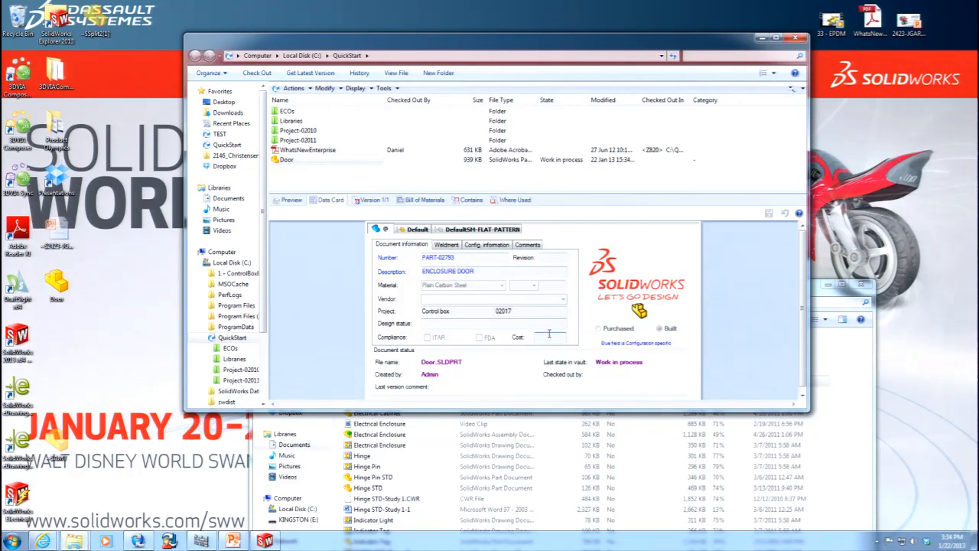
right_click(302, 161)
click(340, 243)
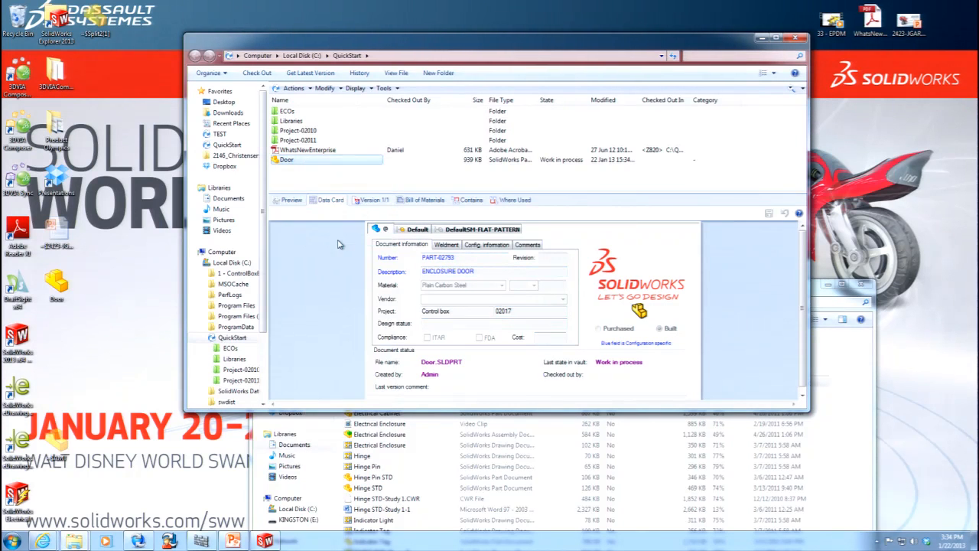
click(546, 338)
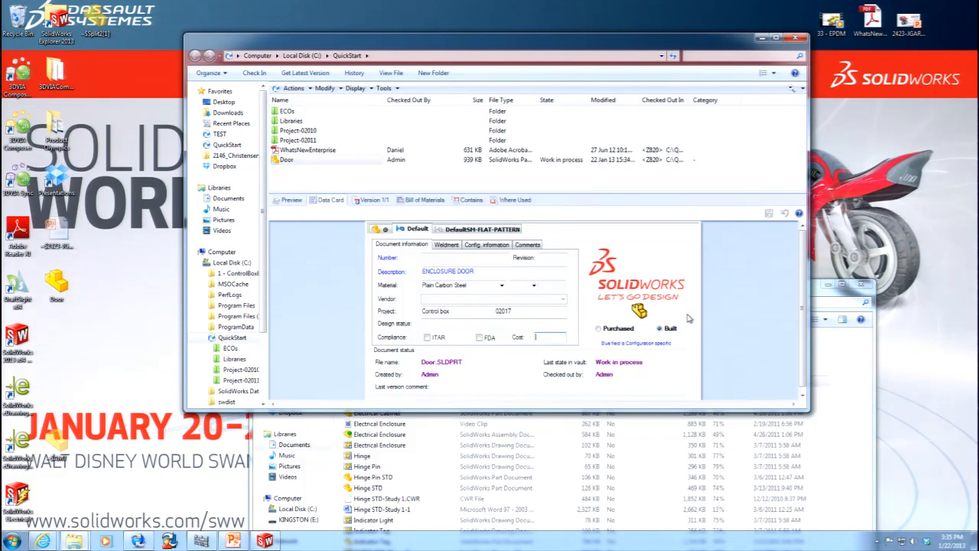
click(387, 230)
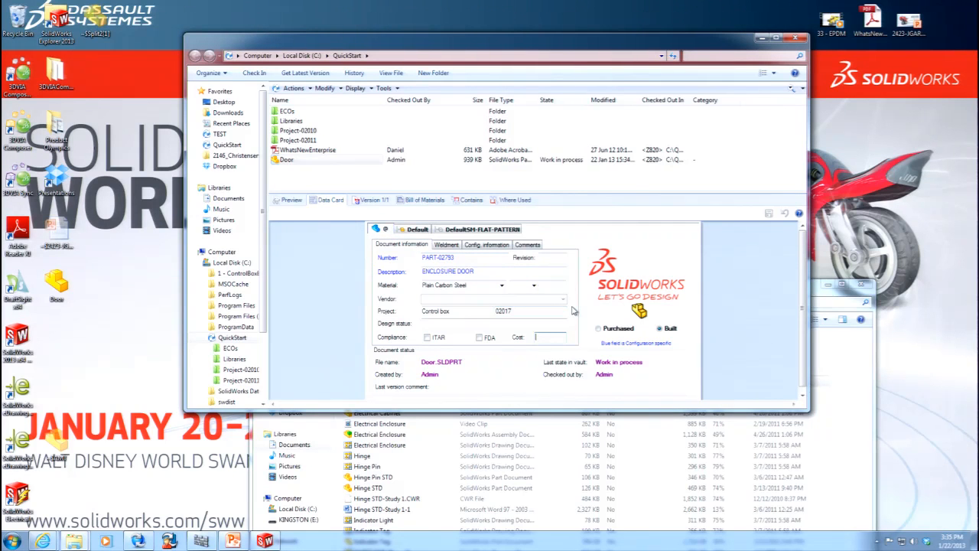
click(878, 541)
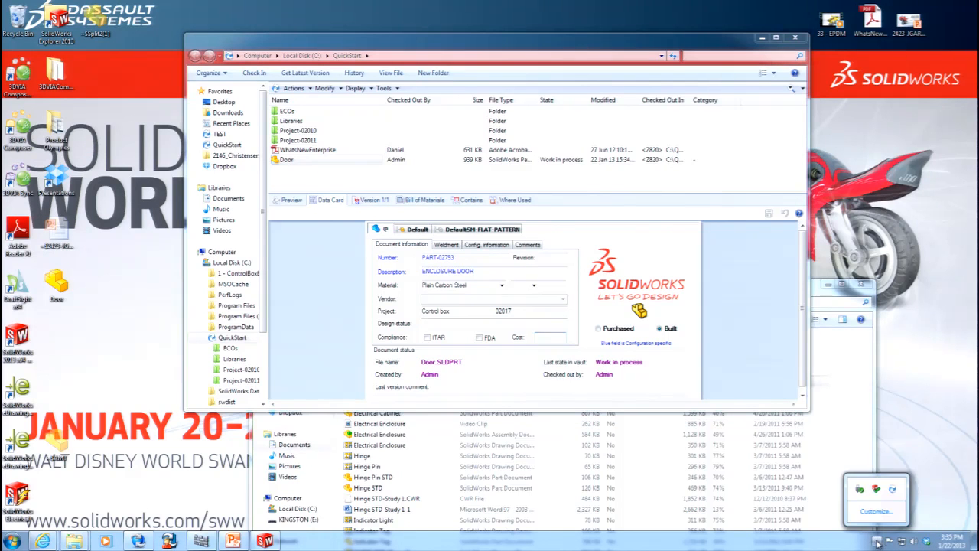
right_click(876, 489)
mouse_move(883, 427)
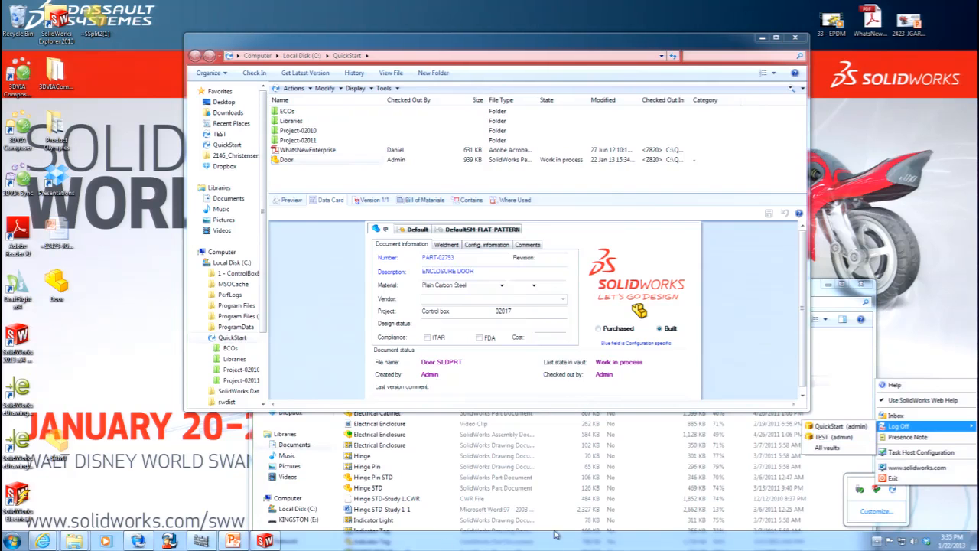
Restore the Enterprise PDM Administration window, and switch to the PowerPoint slide on Version Free Variables.
mouse_move(138, 541)
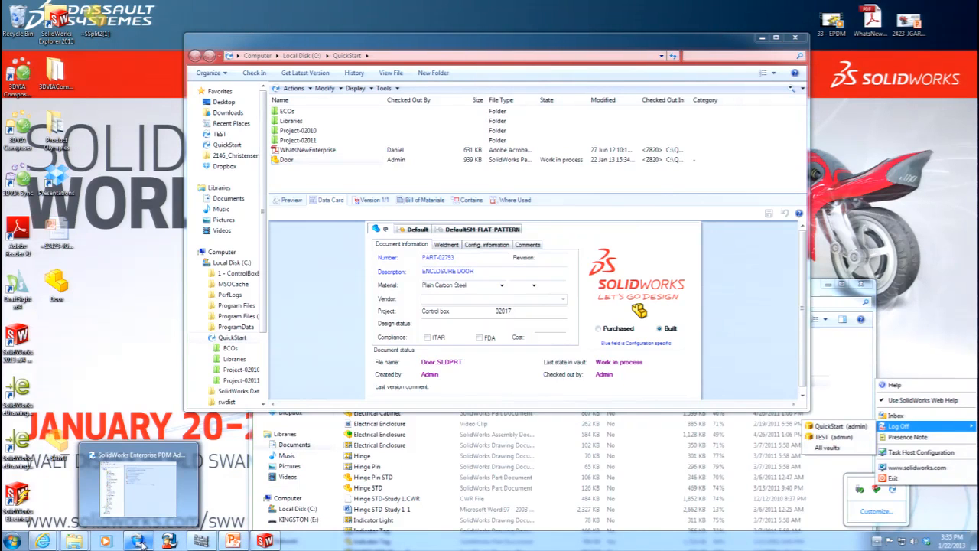
click(137, 482)
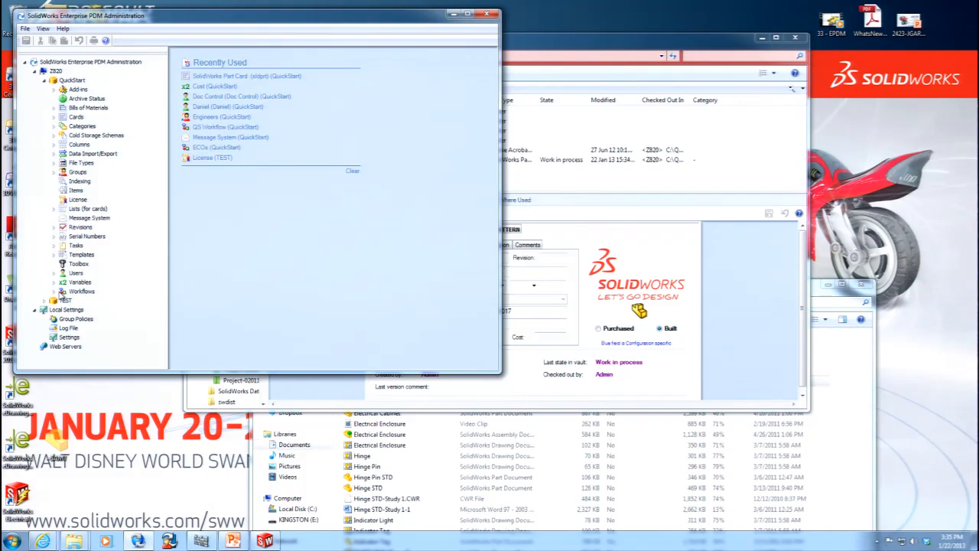
click(233, 540)
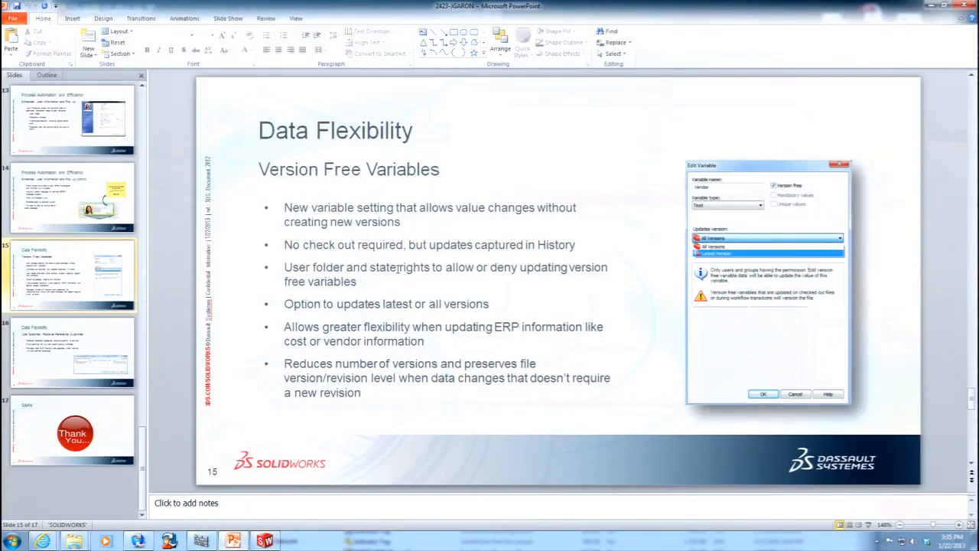
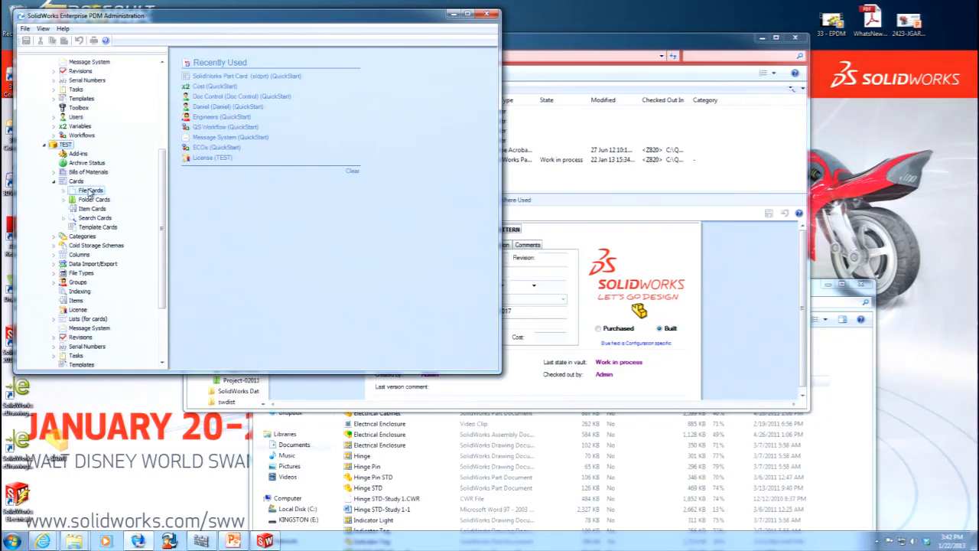
Open the TEST vault's Quick Start Data Card, delete its SolidWorks logo, and draw an edit box in the freed space.
click(65, 191)
double_click(108, 199)
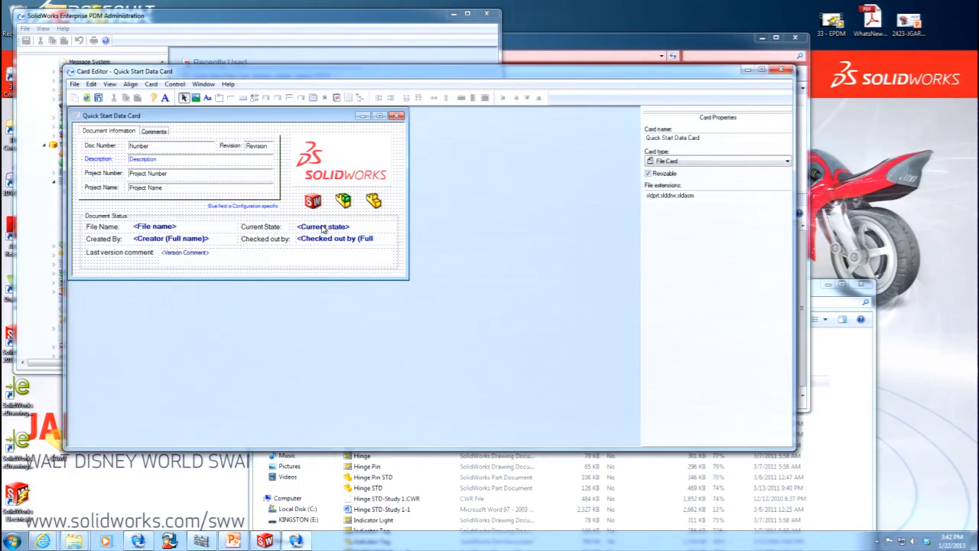
click(350, 191)
key(Delete)
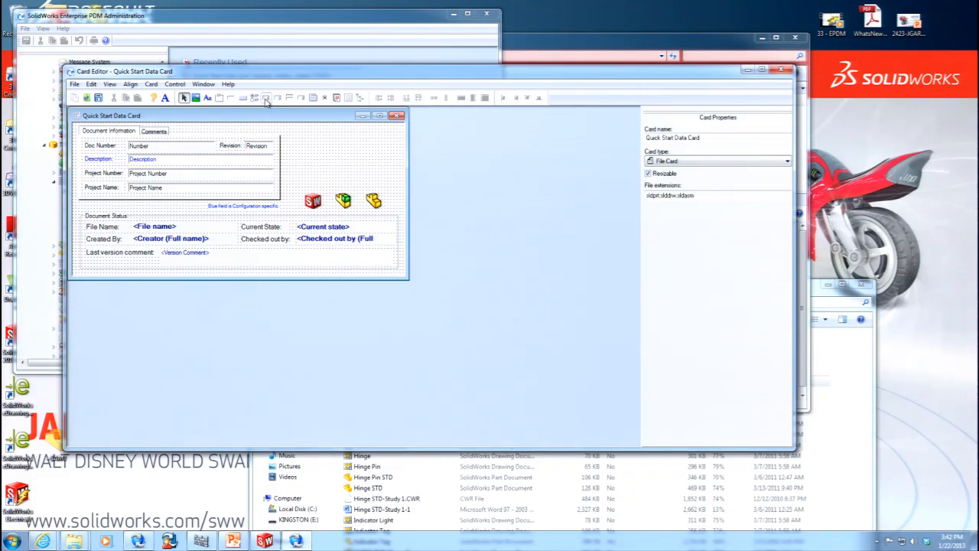
click(232, 97)
drag(314, 153, 375, 162)
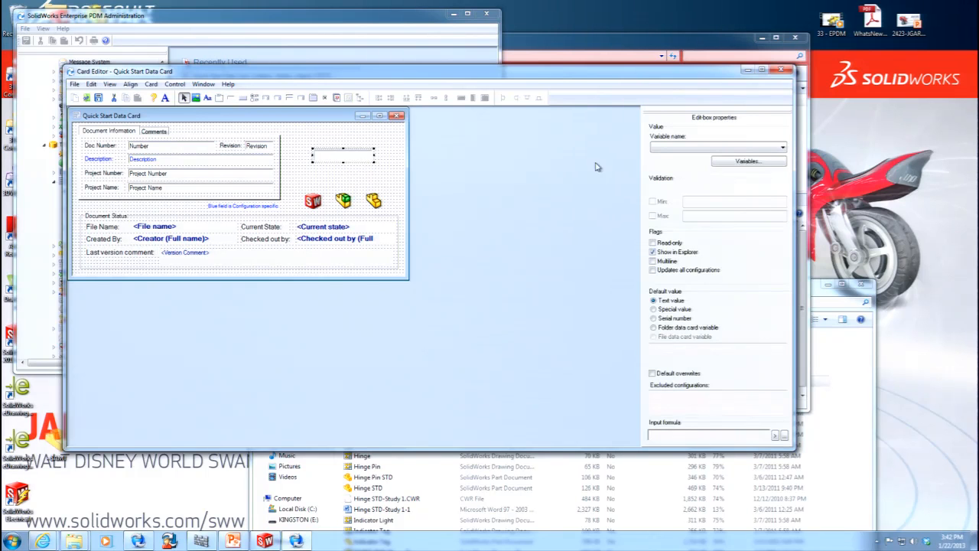
Create a new text variable named COST, making it version free and updating All Versions.
click(754, 149)
click(694, 132)
click(732, 159)
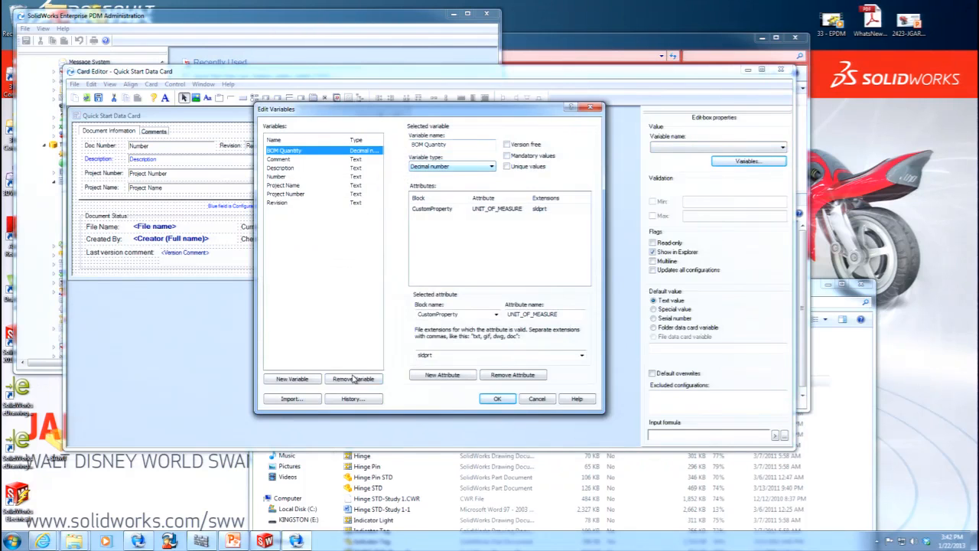
click(292, 378)
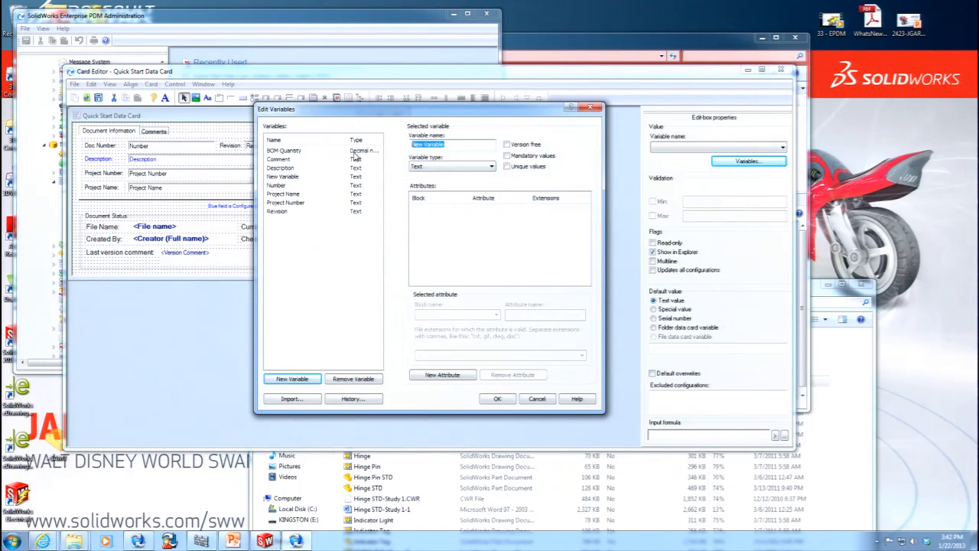
text(C)
click(448, 167)
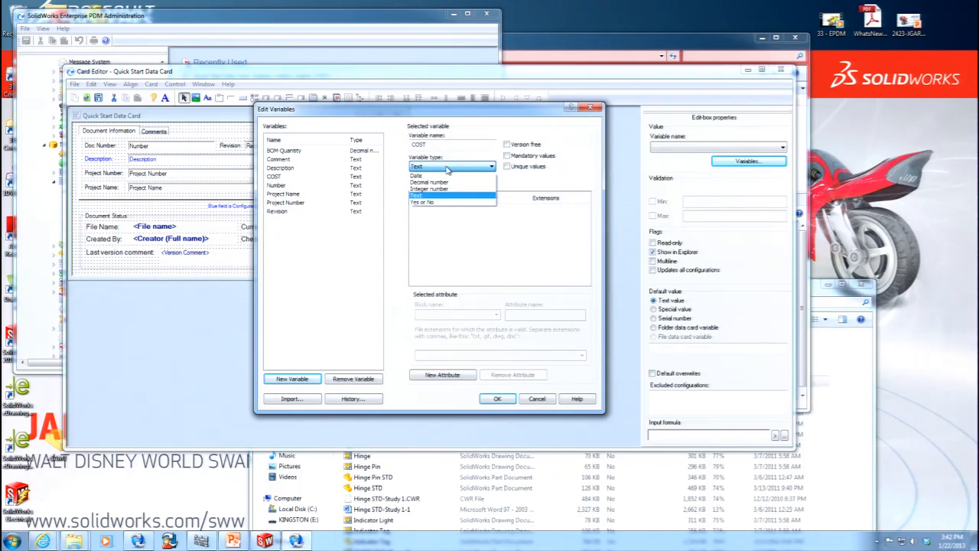
click(533, 144)
click(511, 147)
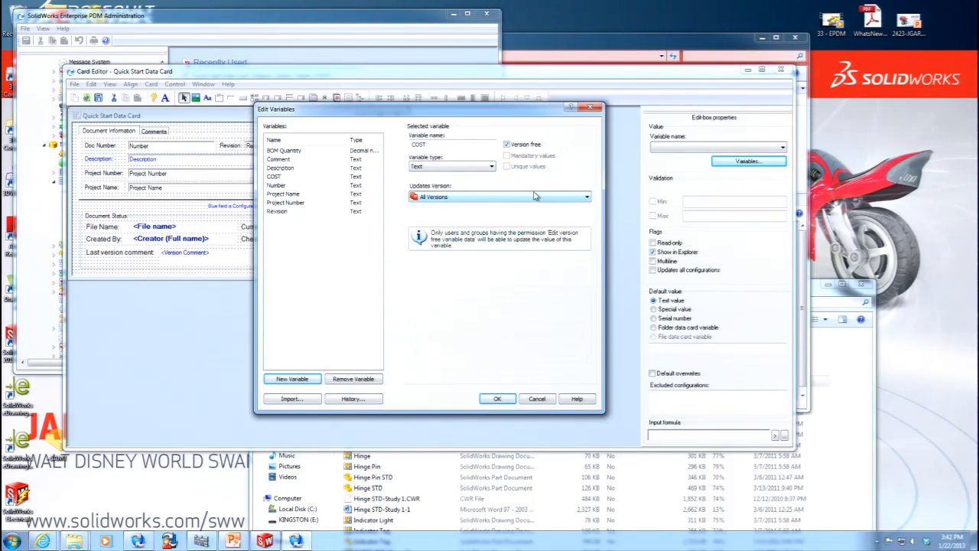
click(534, 197)
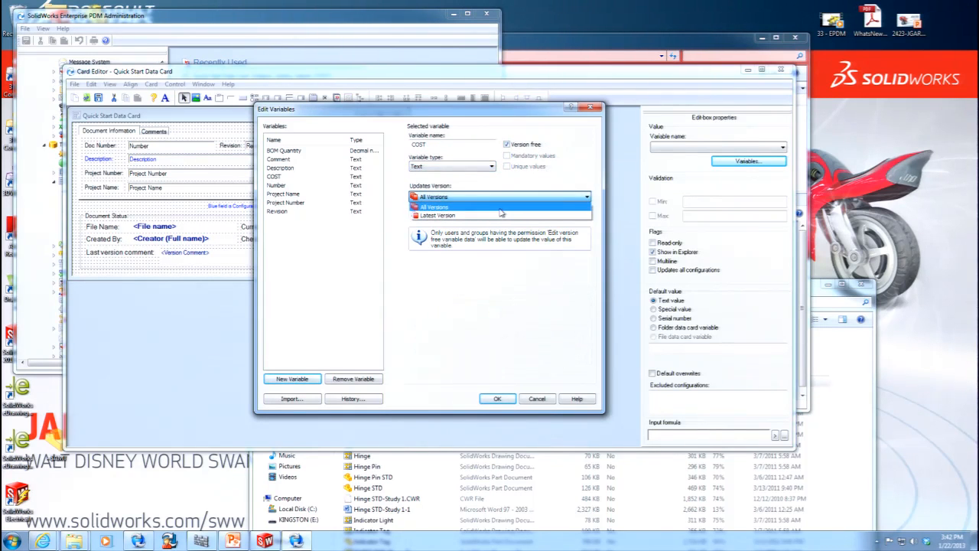
click(500, 208)
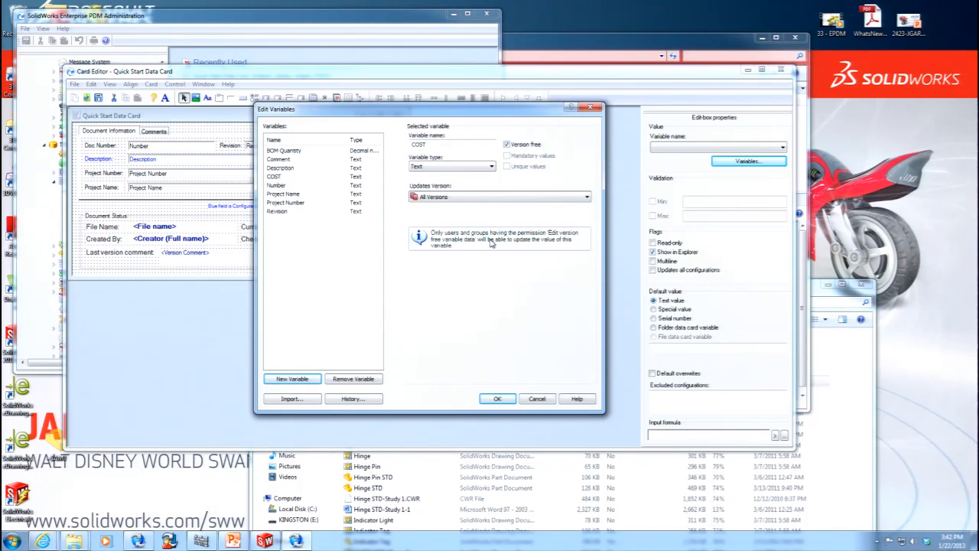
click(498, 398)
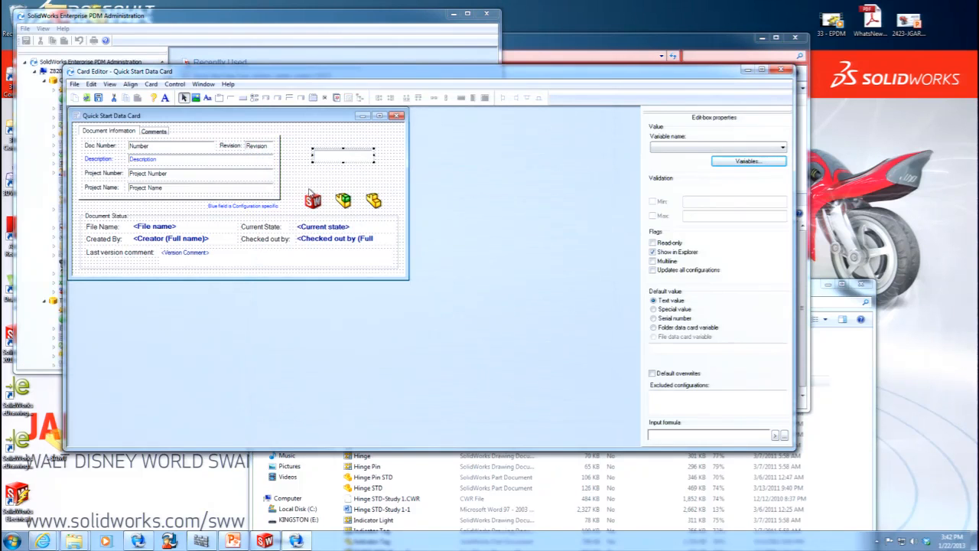
Assign the COST variable to the new edit box, then save the data card and close the Card Editor.
click(708, 147)
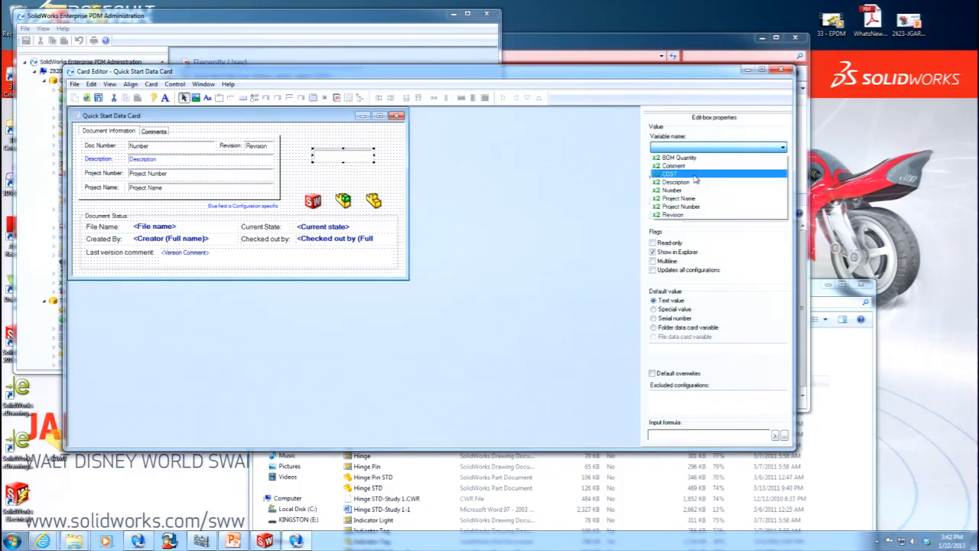
click(685, 177)
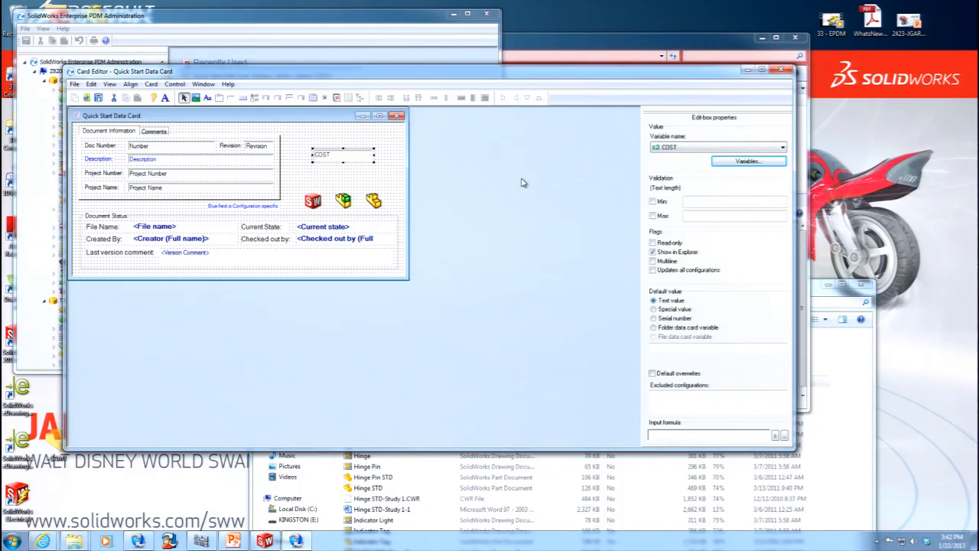
click(98, 98)
click(397, 116)
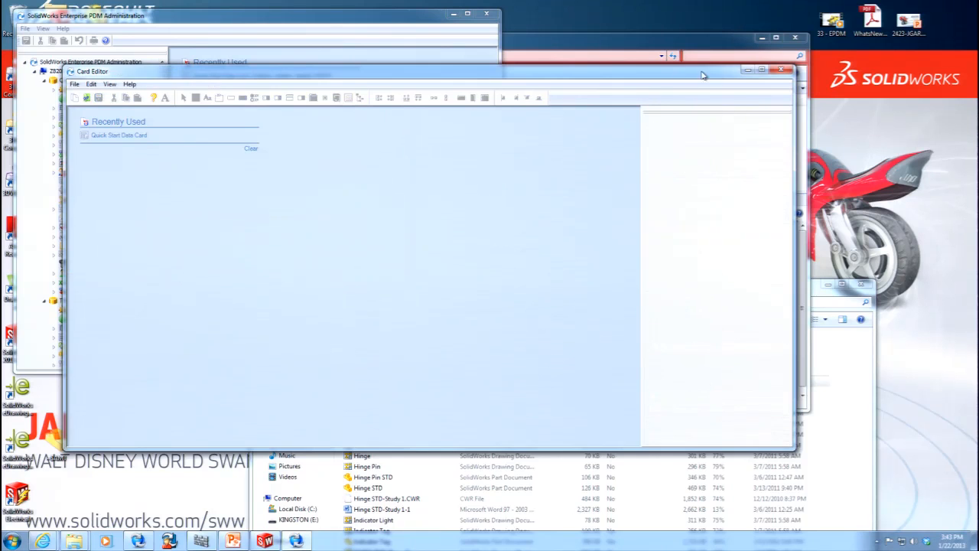
click(780, 69)
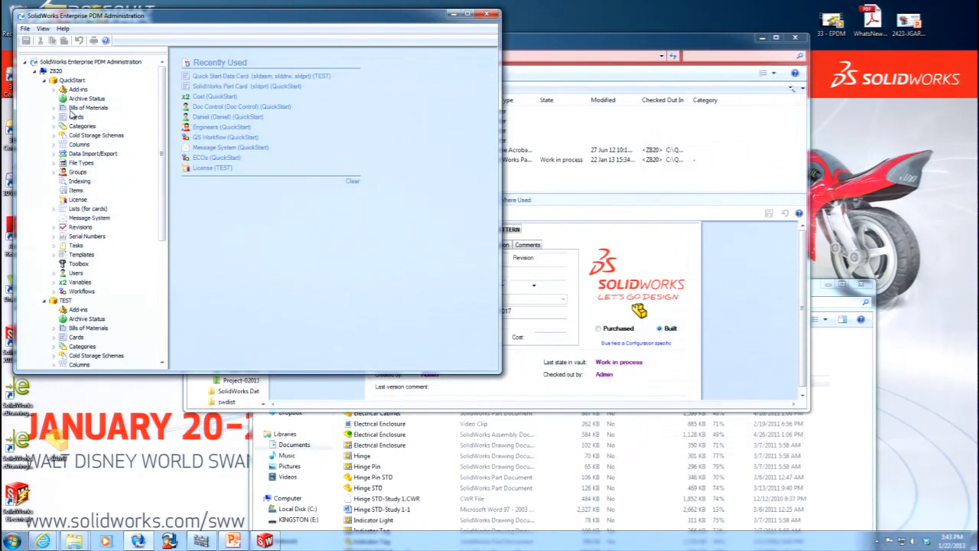
Open the shared properties of all groups in the TEST vault: Administrators, Drafters, Engineers and Viewers.
click(55, 172)
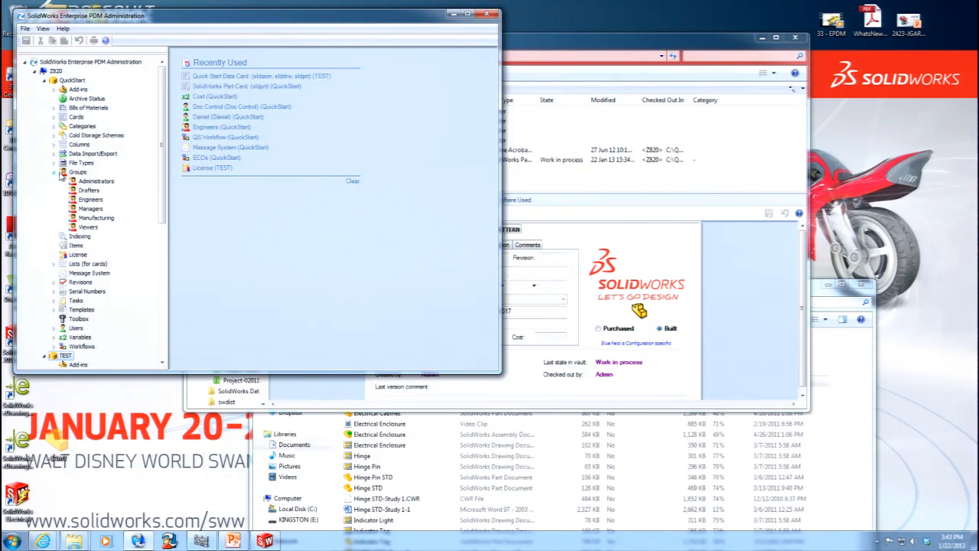
click(44, 80)
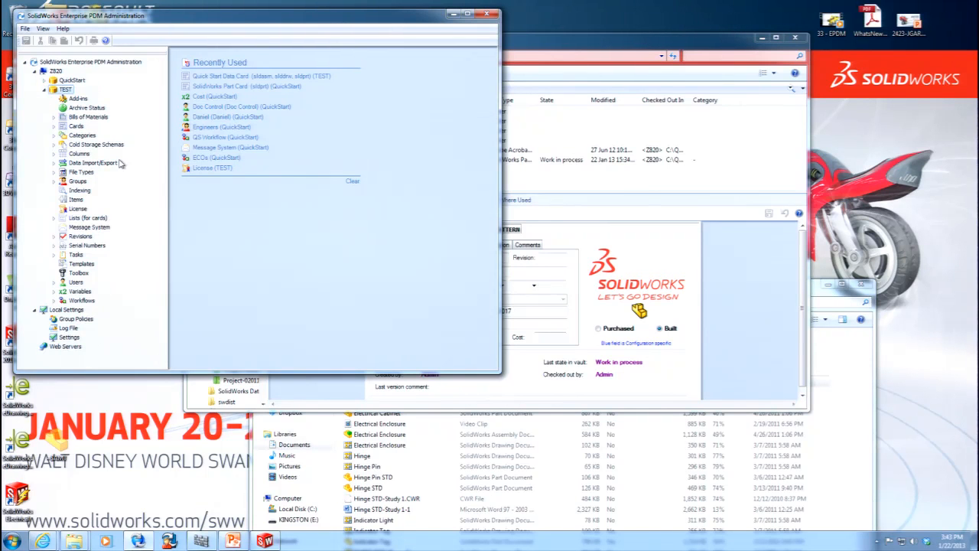
click(55, 181)
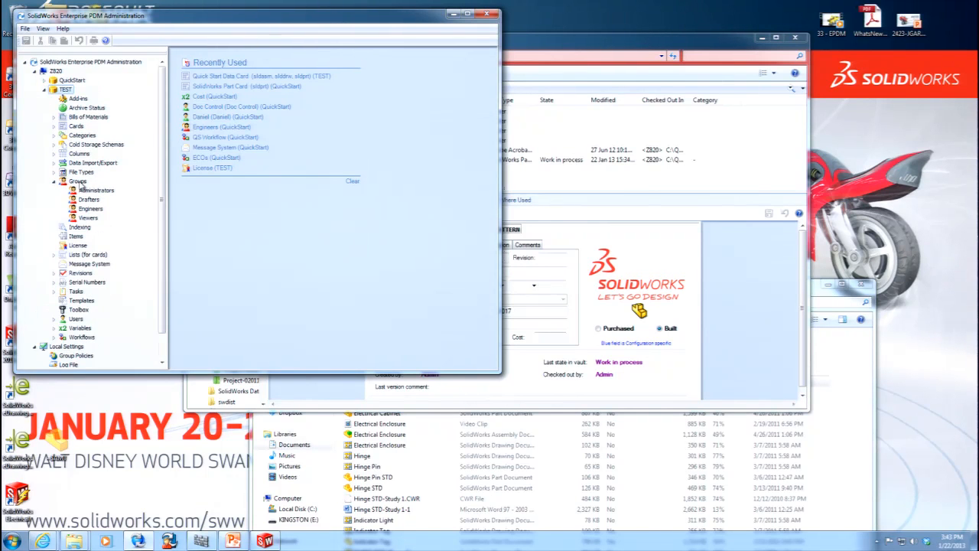
right_click(79, 186)
click(95, 190)
drag(249, 160, 159, 73)
right_click(201, 89)
click(224, 97)
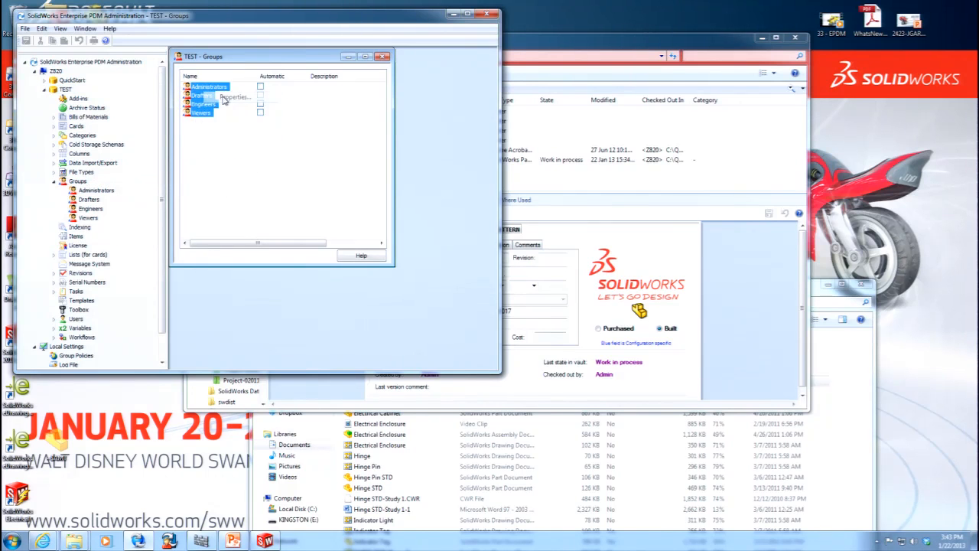
Grant the selected groups every folder permission on the TEST root folder, and review their administrative permissions.
click(115, 166)
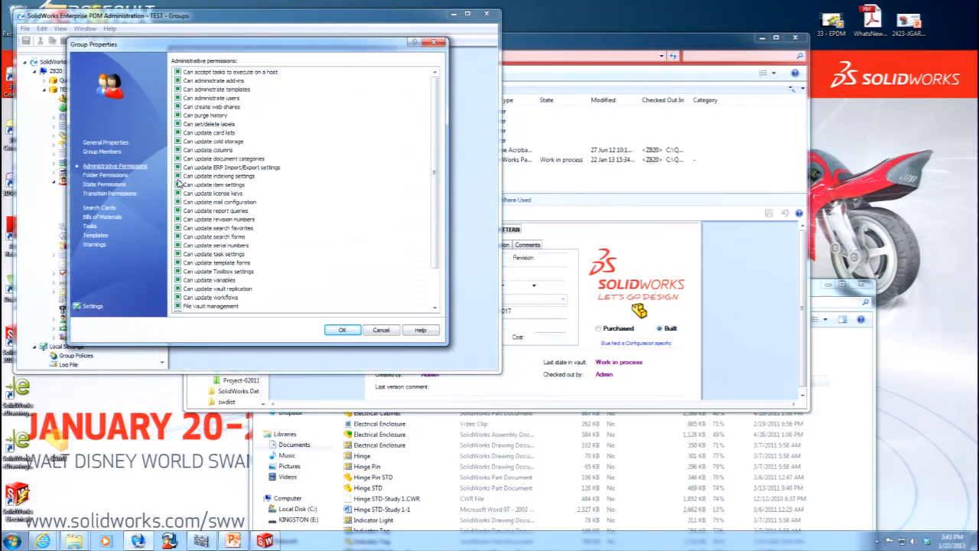
click(107, 175)
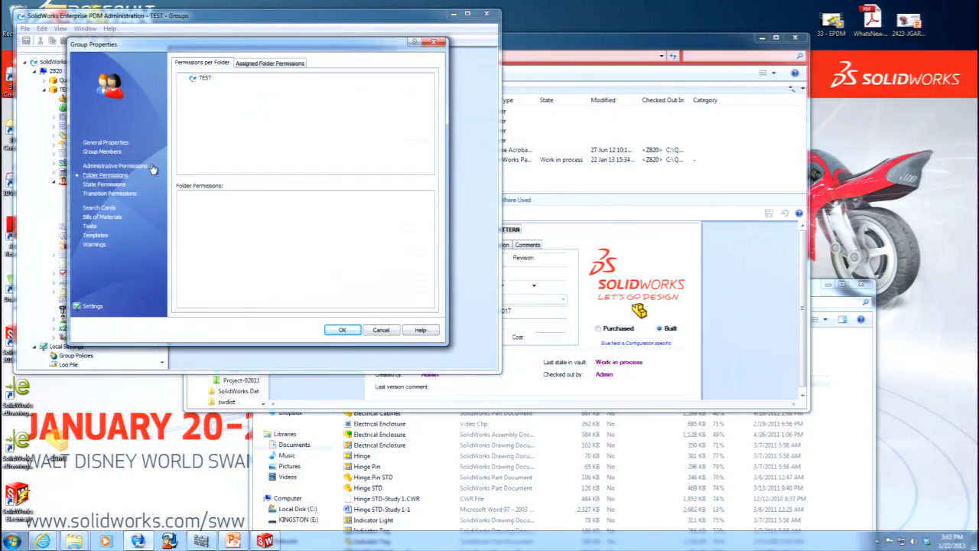
click(204, 78)
drag(302, 197, 173, 312)
click(184, 292)
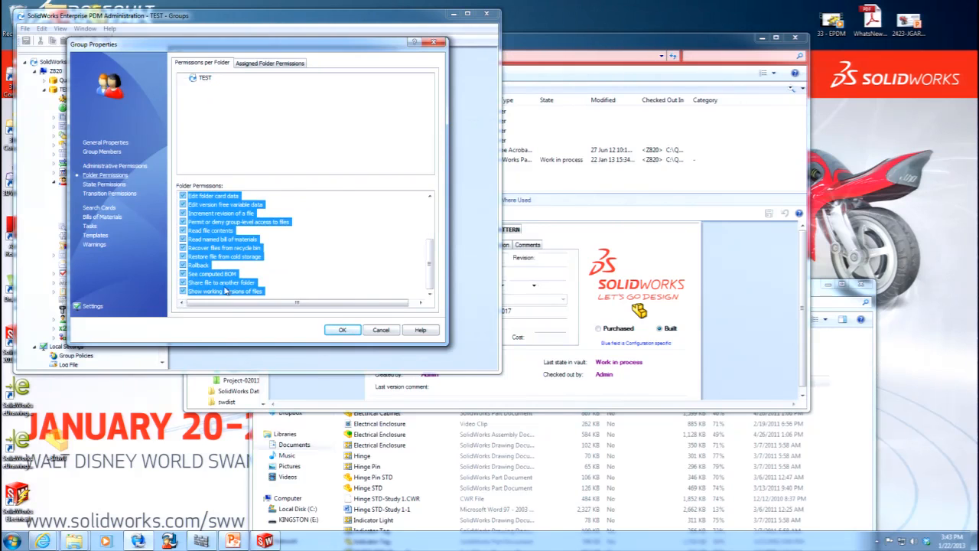
click(301, 249)
drag(430, 247, 429, 200)
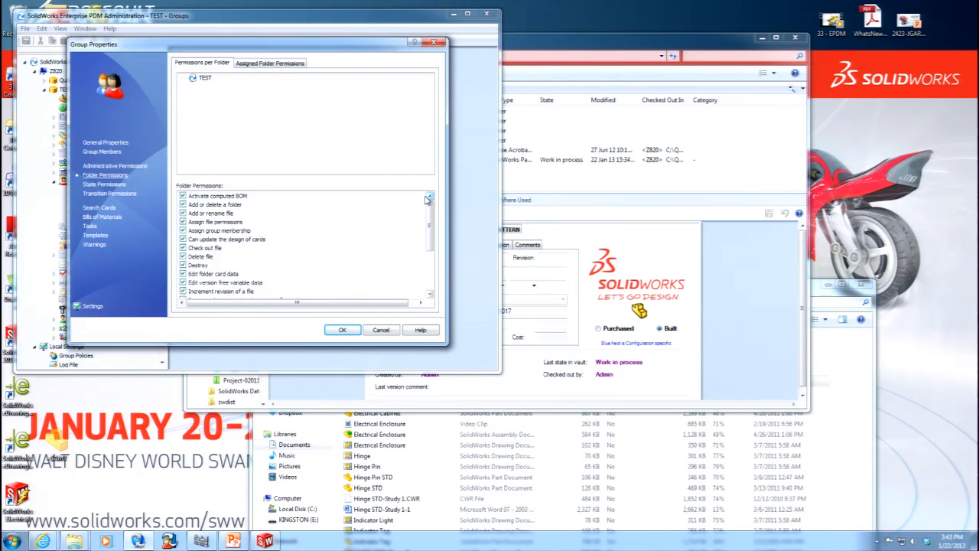
click(122, 166)
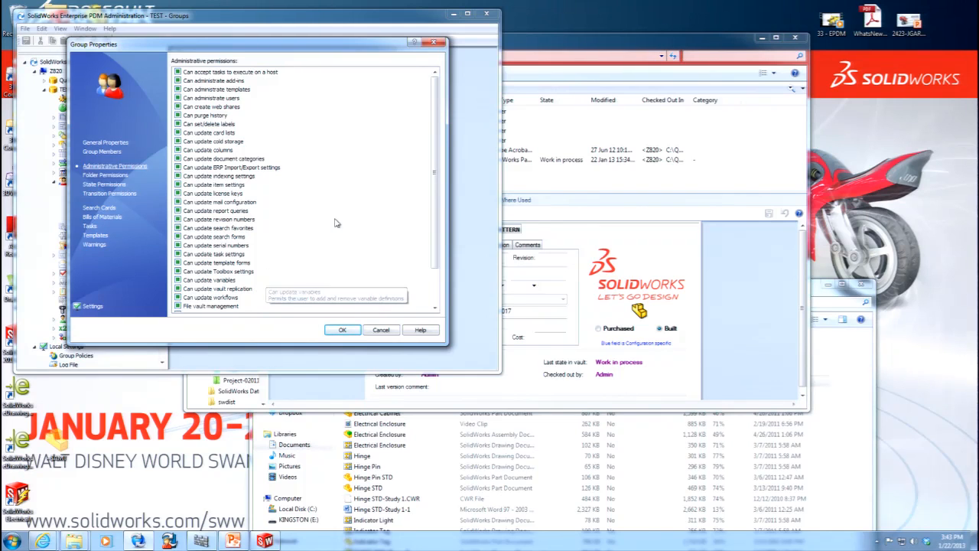
drag(435, 146, 441, 240)
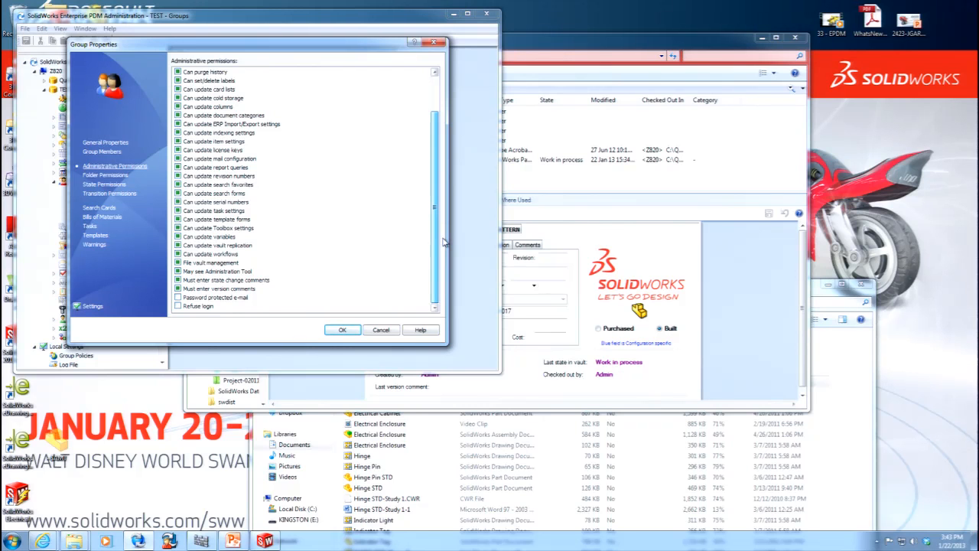
drag(444, 242, 435, 113)
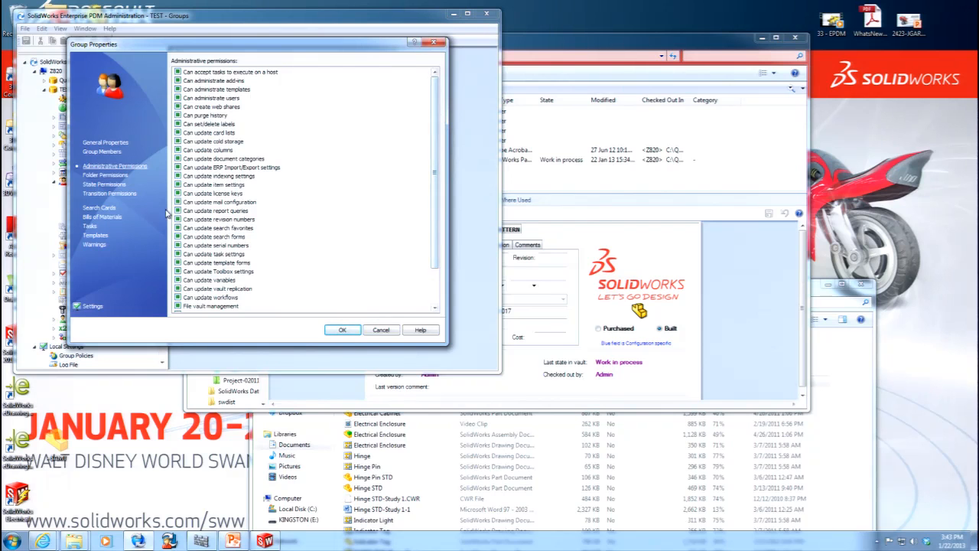
click(105, 175)
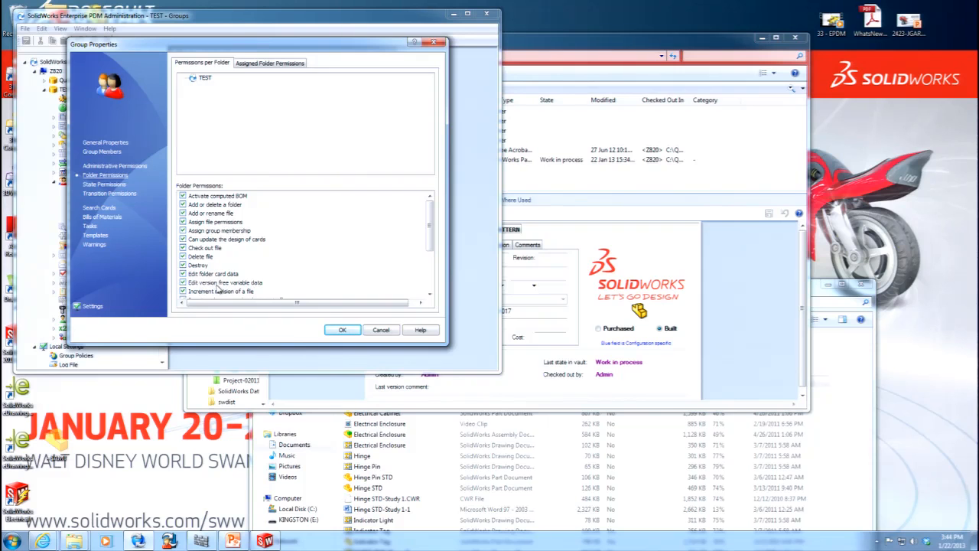
Grant the groups permissions on the QS Workflow states and permit all of its transitions.
click(116, 185)
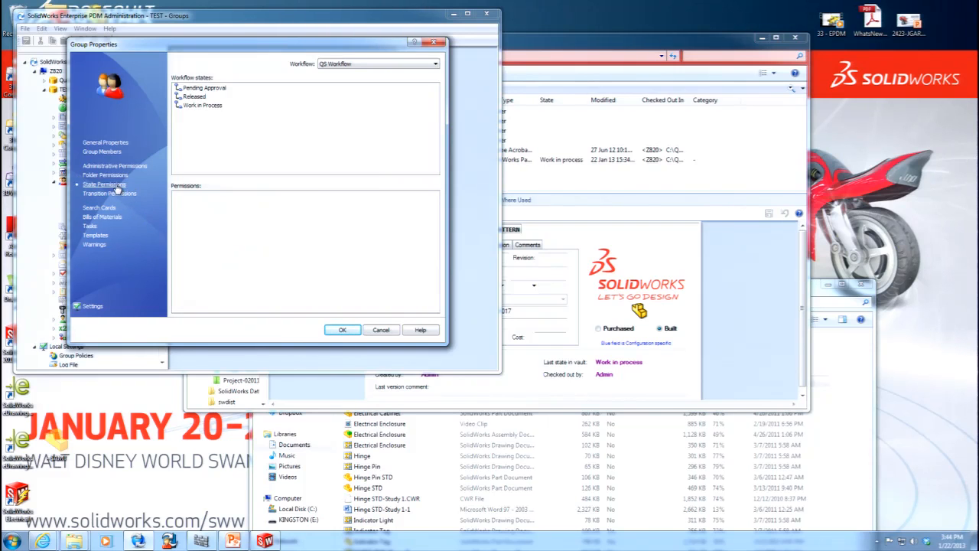
drag(247, 292, 150, 176)
click(178, 195)
click(113, 193)
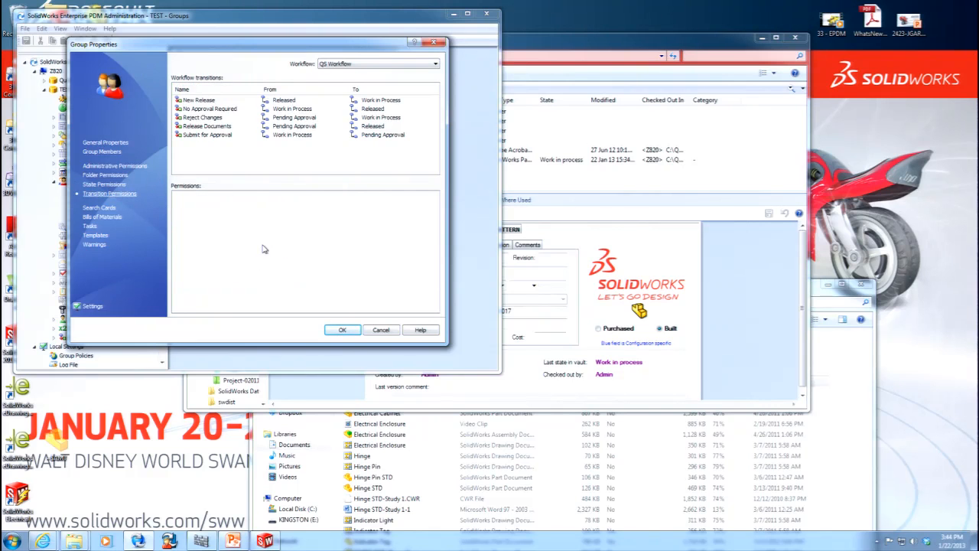
drag(271, 158, 152, 79)
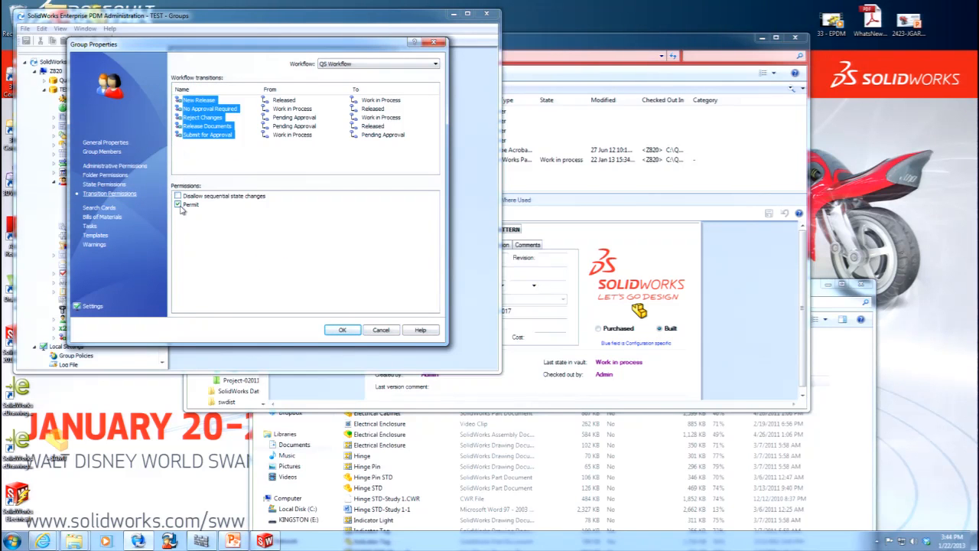
Give the groups access to the Complete Search and Quick Search cards.
click(104, 208)
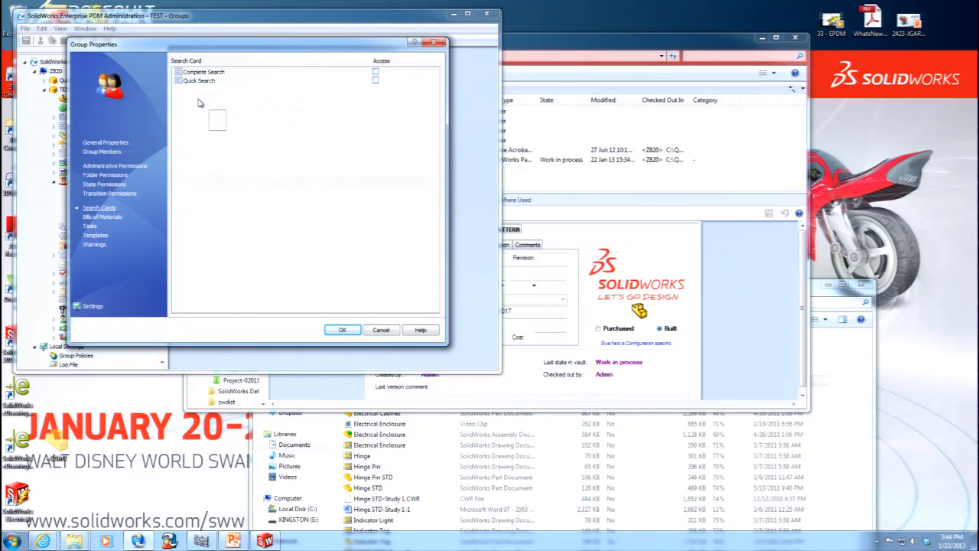
drag(220, 125, 174, 68)
click(374, 72)
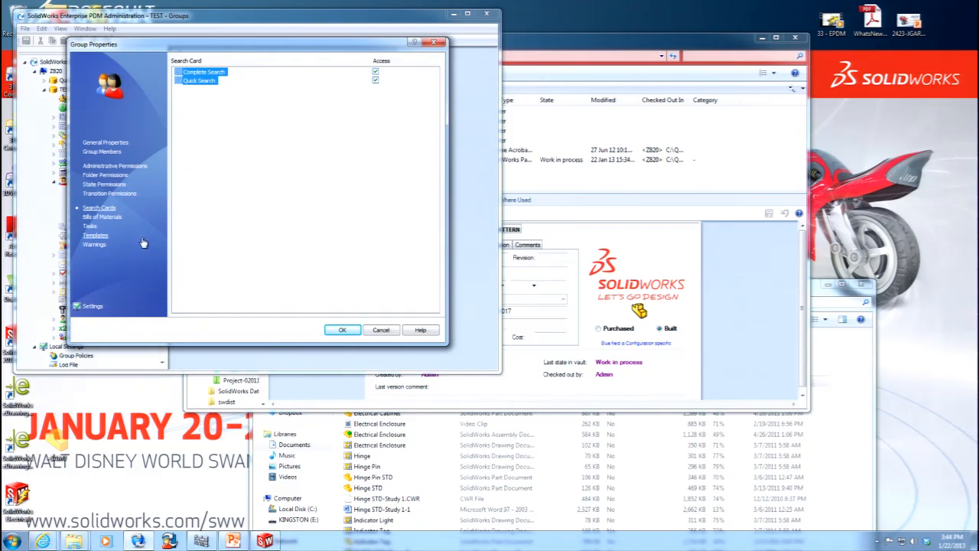
Allow the groups to activate and see all computed BOMs, apply the group properties, and close the groups list.
click(102, 217)
drag(269, 145, 182, 71)
click(308, 72)
click(388, 72)
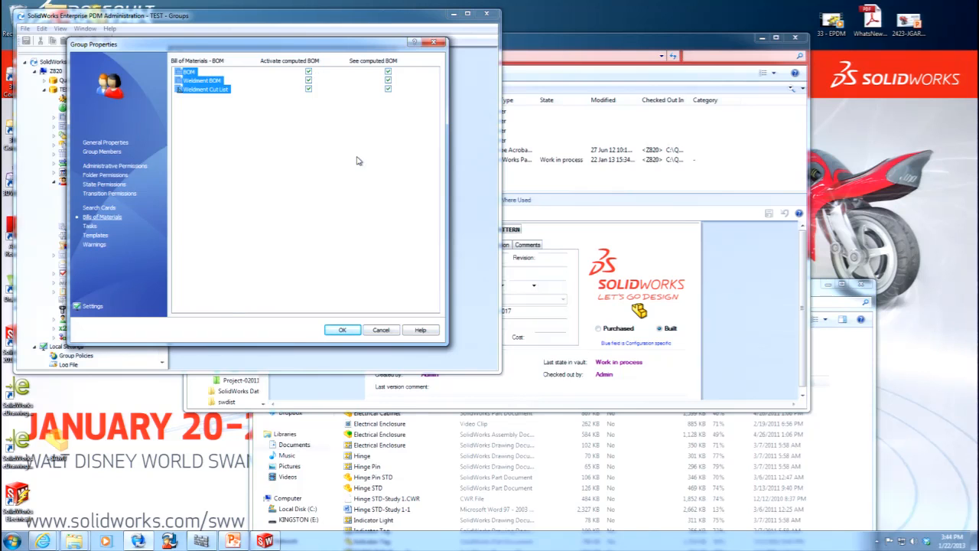
click(342, 330)
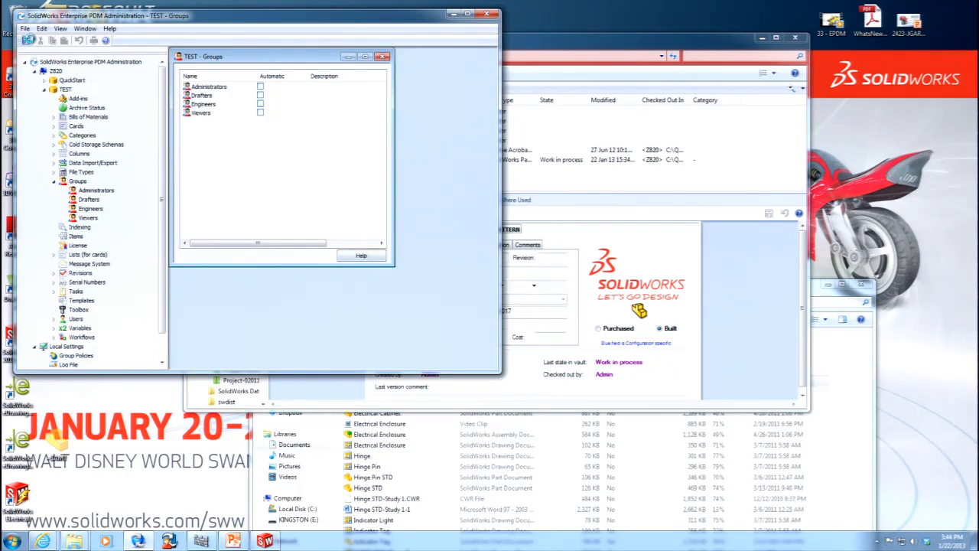
click(383, 57)
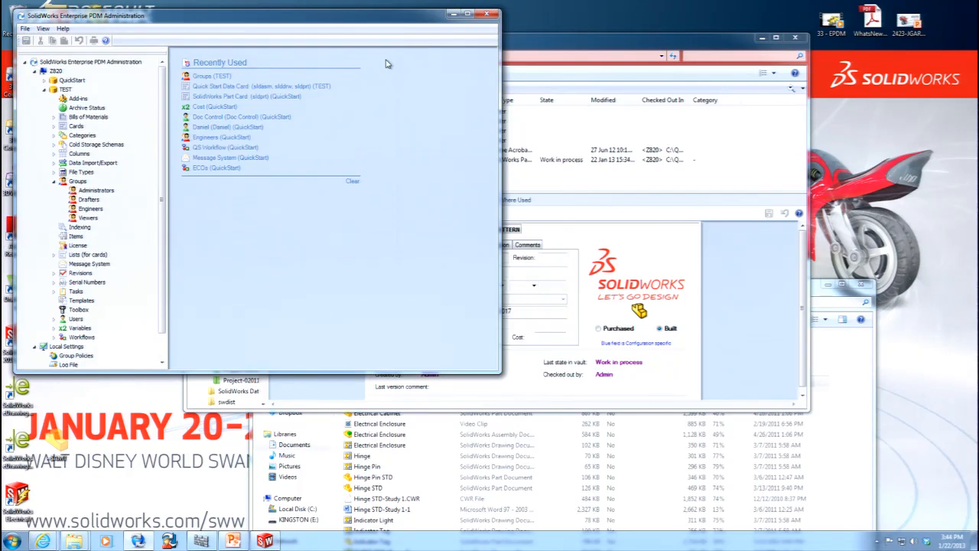
Explore the TEST vault's folder and add the Door part from the desktop to it.
double_click(63, 322)
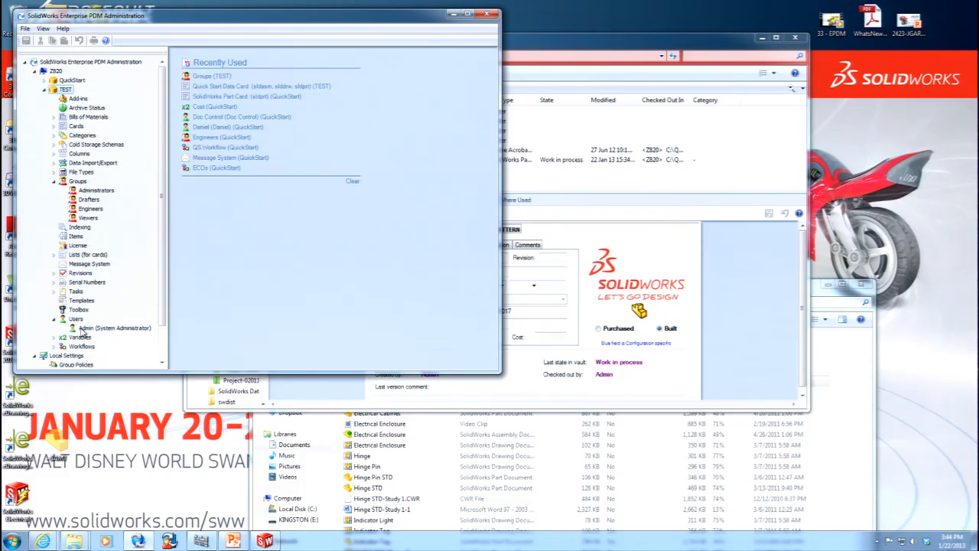
right_click(67, 91)
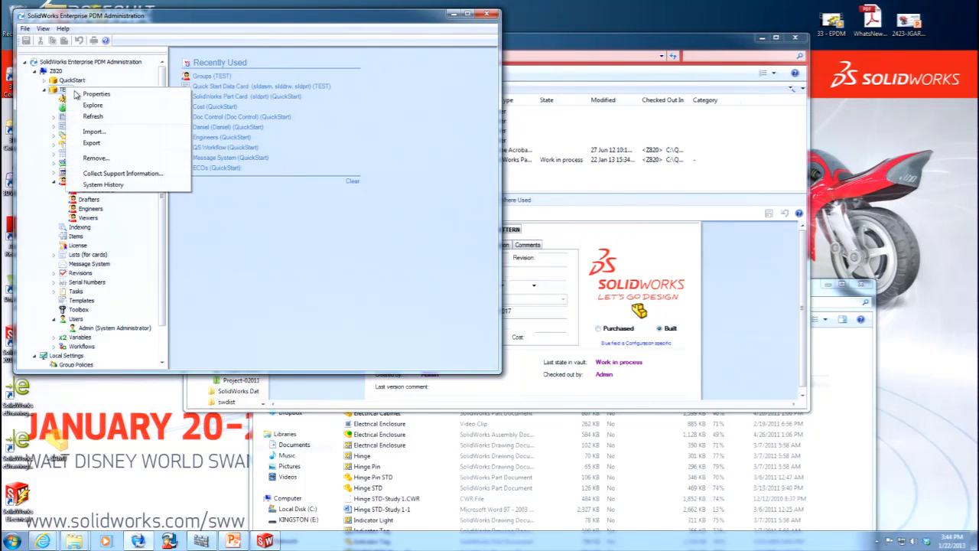
click(112, 107)
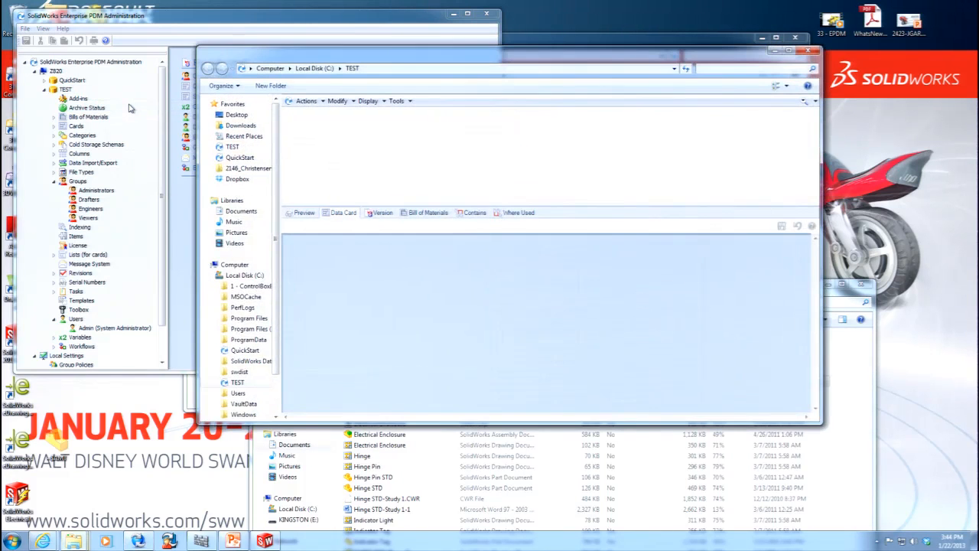
drag(390, 24, 700, 39)
drag(59, 288, 300, 182)
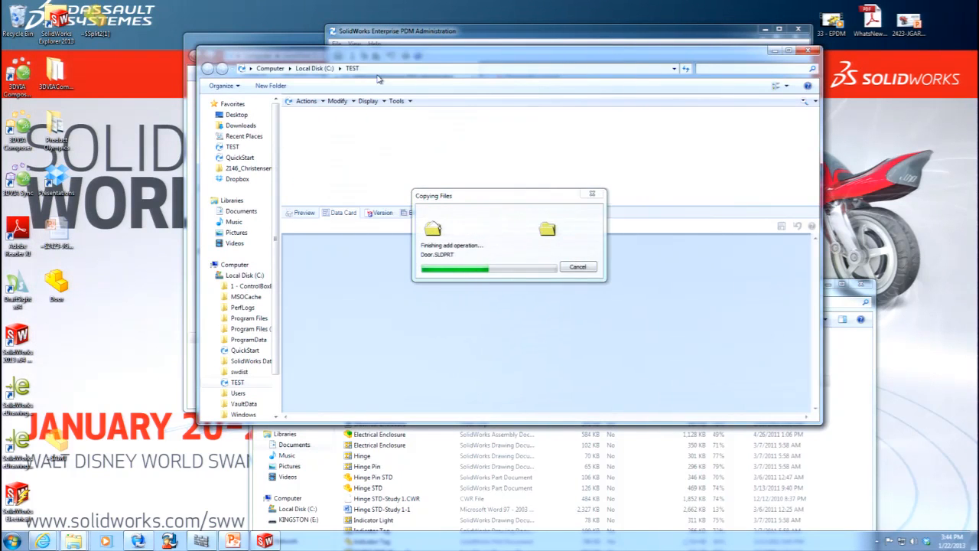
Check in the Door part to the TEST vault.
click(307, 125)
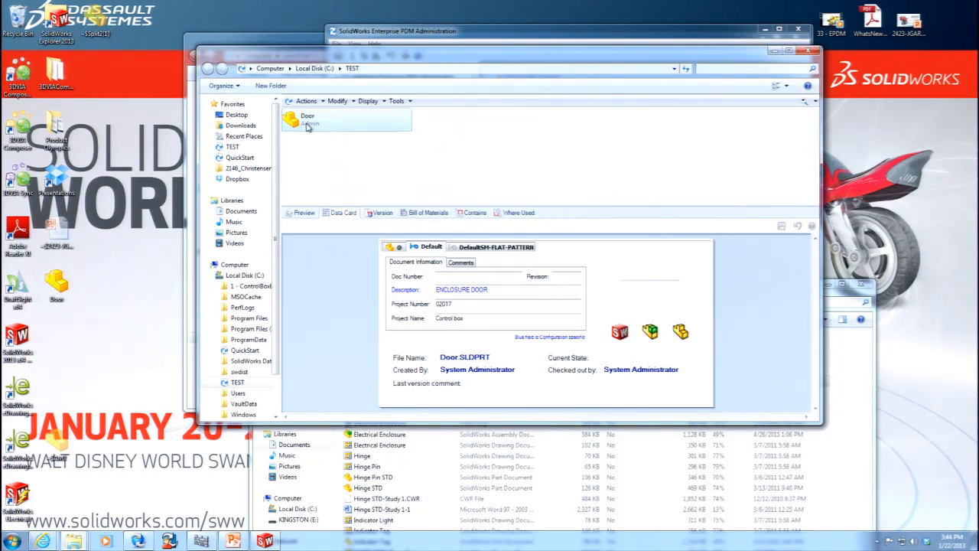
right_click(307, 126)
click(344, 217)
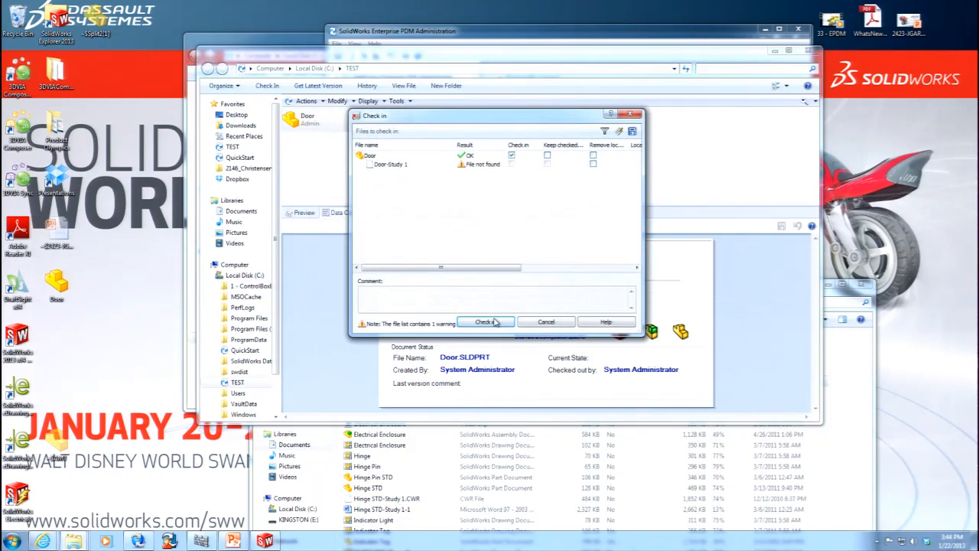
click(494, 320)
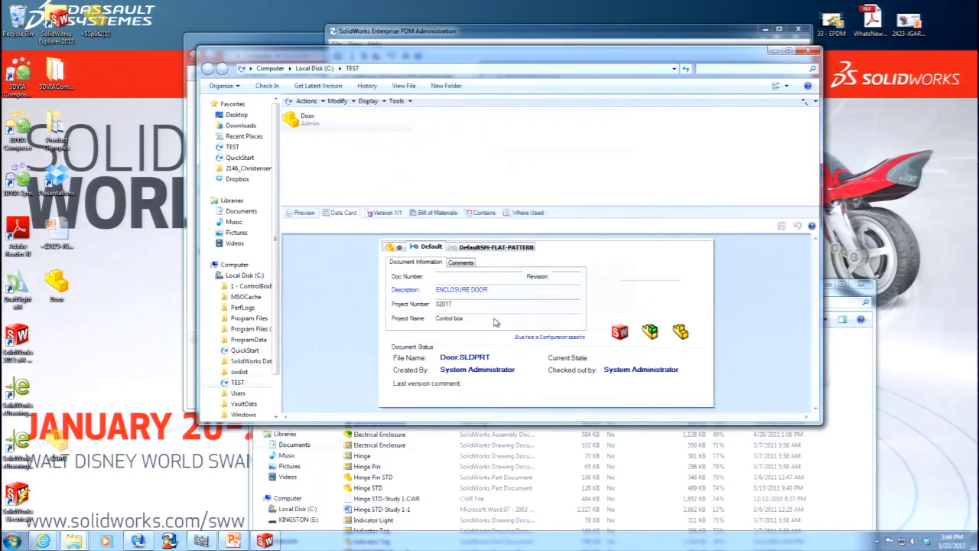
Enter 2.25 in the COST field of the Door's data card and switch the vault's file list to Details view.
click(648, 281)
text(2)
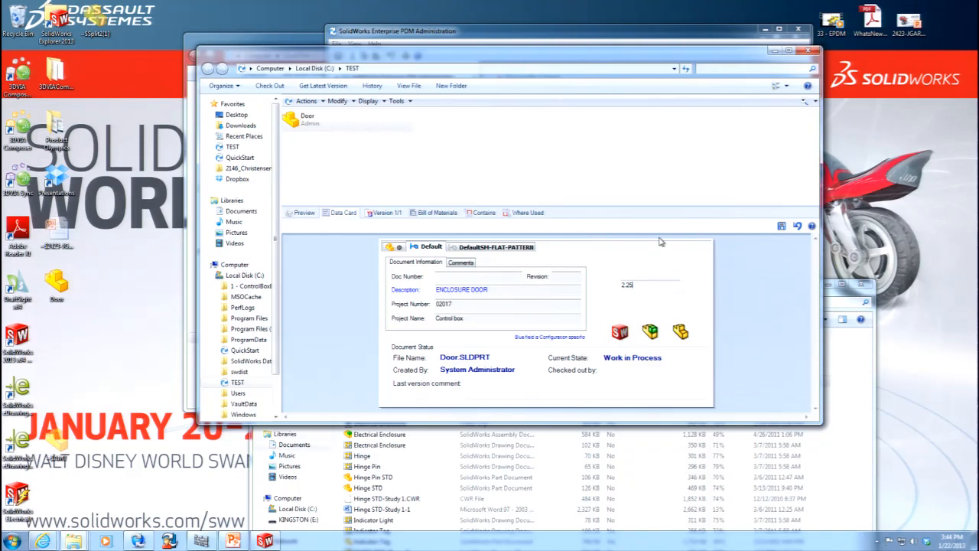
click(785, 86)
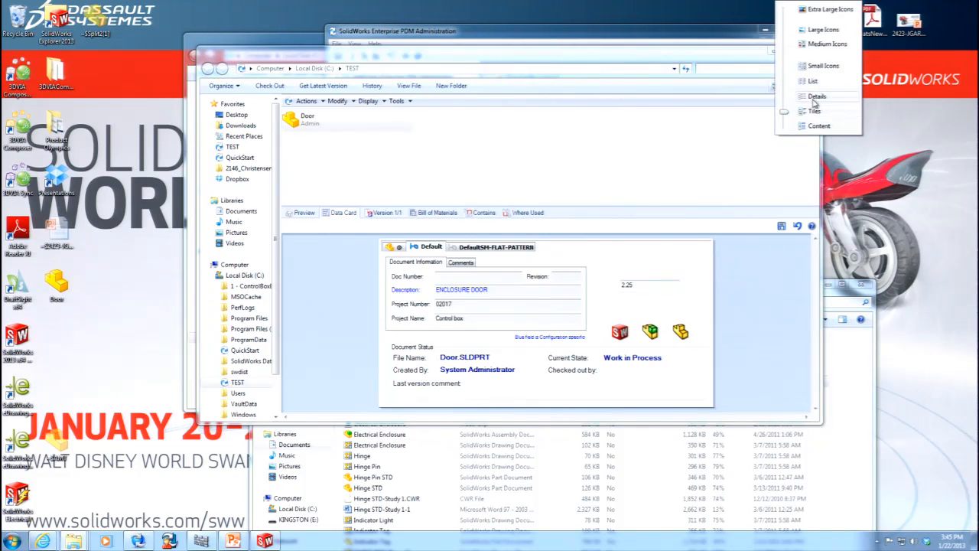
click(817, 97)
Discard the unsaved changes on the Door's data card, refresh the file list, and reselect the Door part.
right_click(315, 125)
click(482, 163)
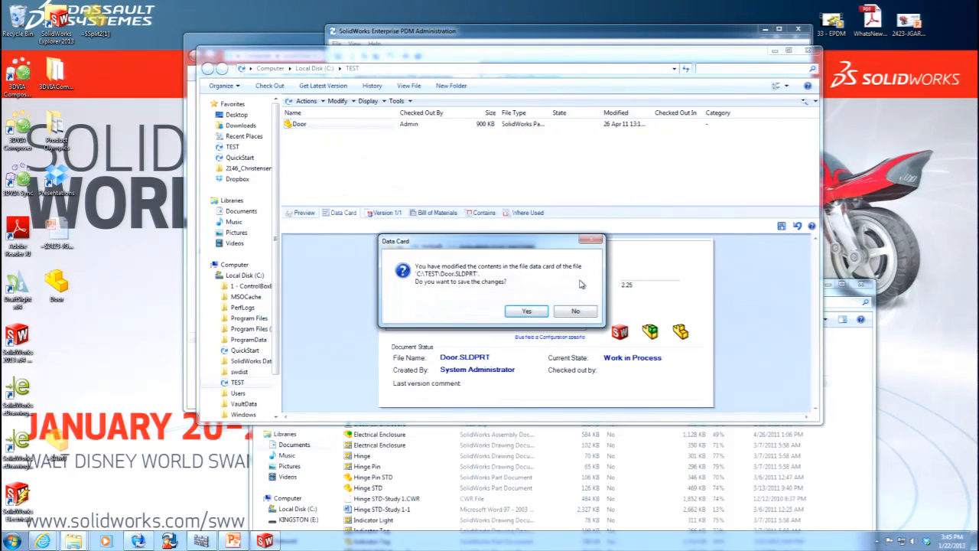
click(579, 310)
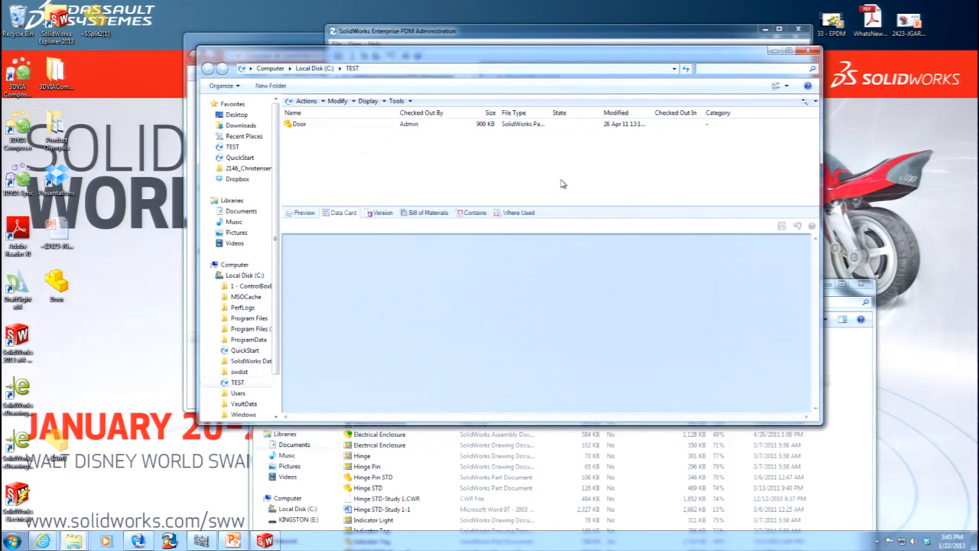
click(320, 129)
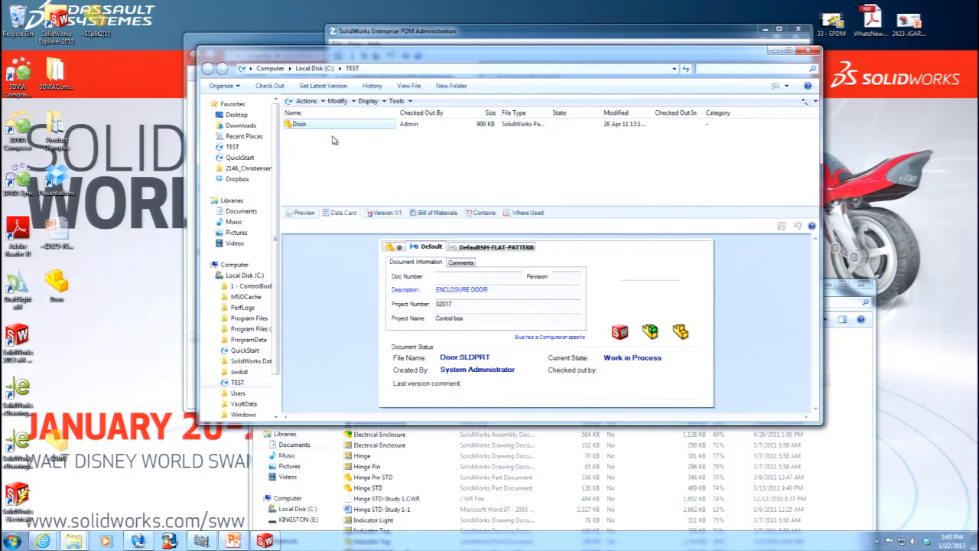
right_click(309, 126)
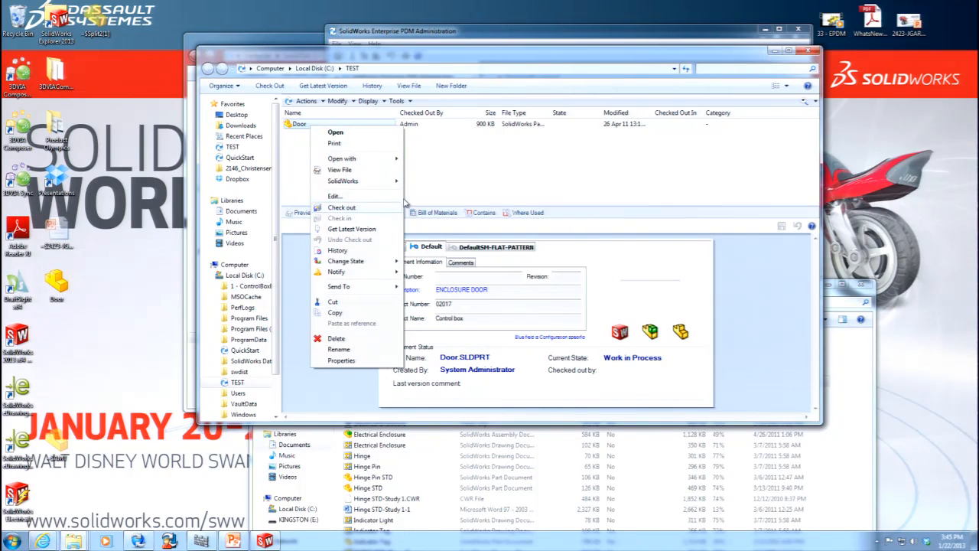
click(442, 171)
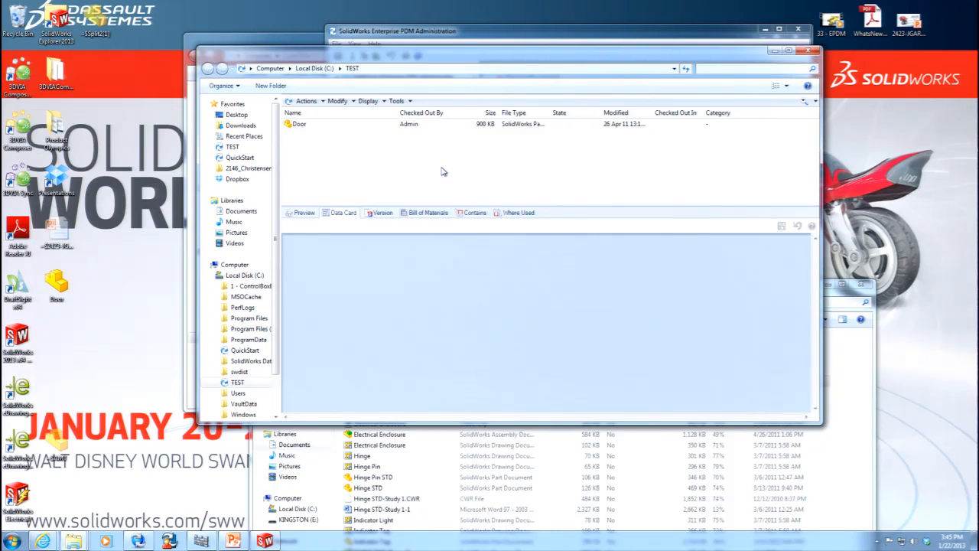
click(299, 126)
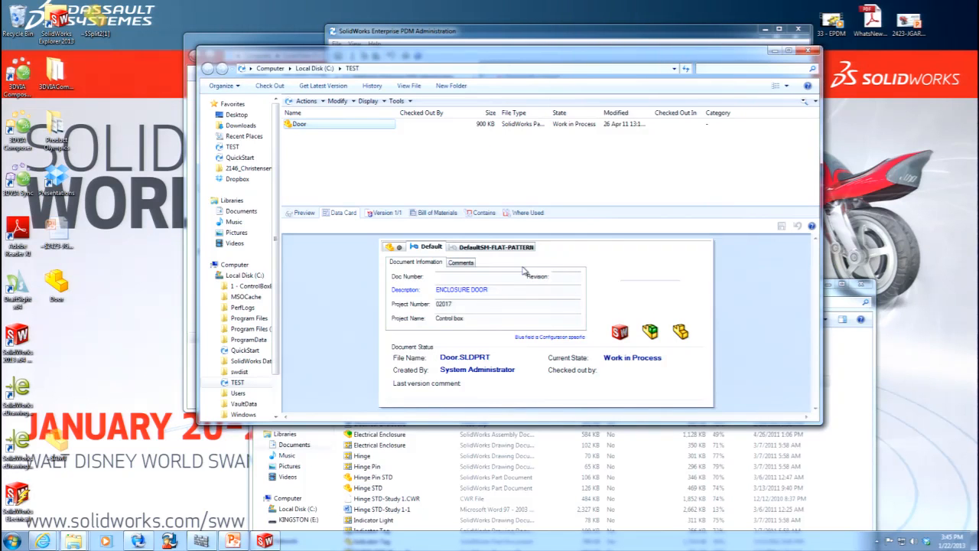
Set the Door's cost to 2.50 on its data card without checking the part out, and save the card.
click(623, 284)
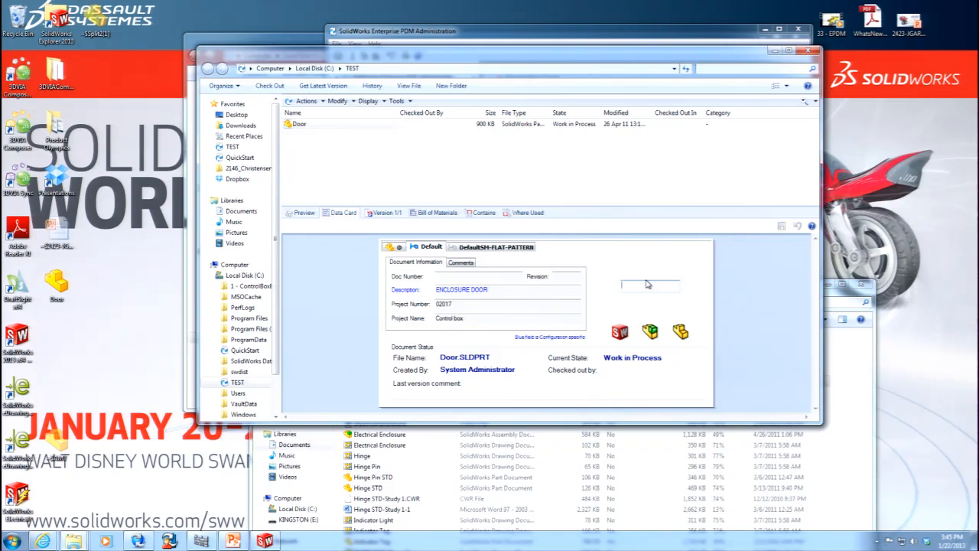
text(2.50)
click(781, 228)
Review the Door part's history and the details of its COST update event, and close the history.
click(369, 102)
click(390, 157)
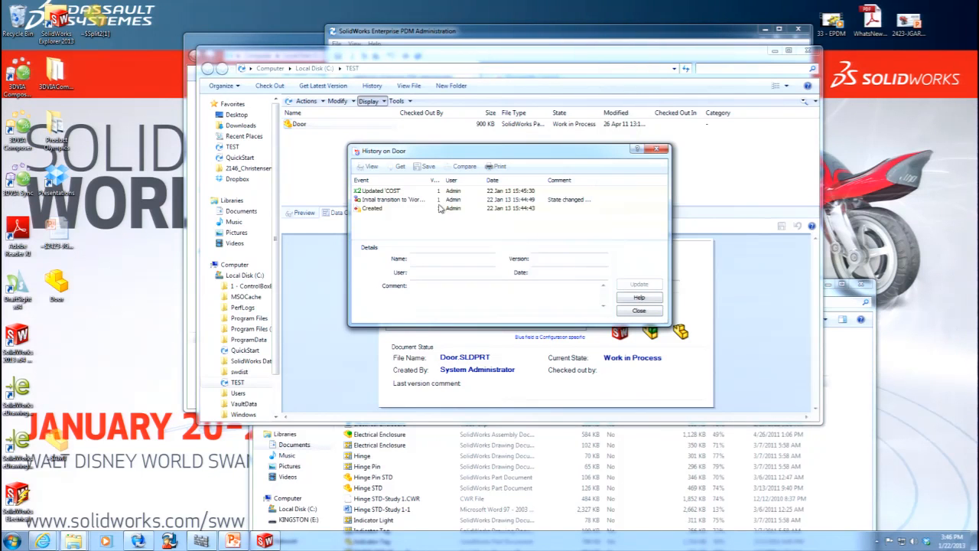
click(396, 193)
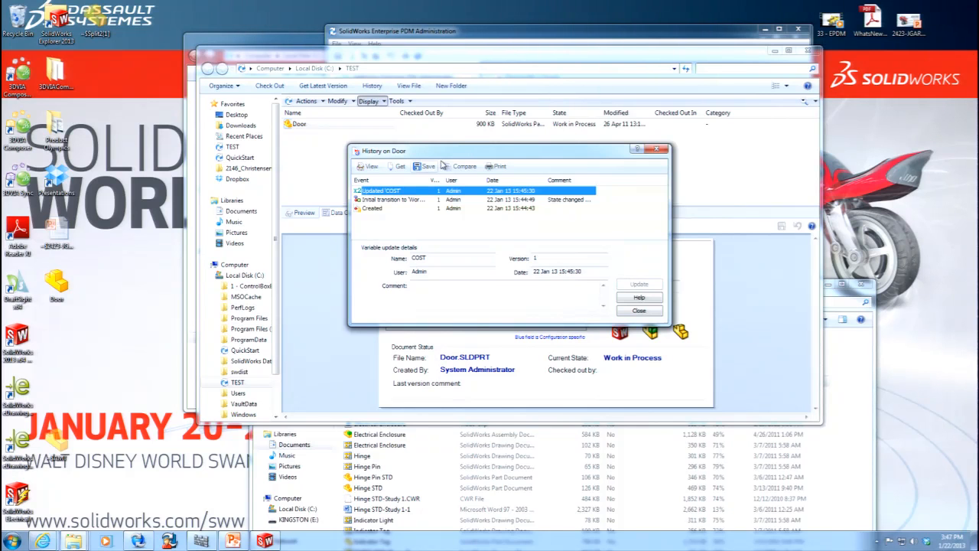
click(641, 312)
Create a label named COST on the Door part with the comment "changed cost from 0 to 2.50".
right_click(311, 128)
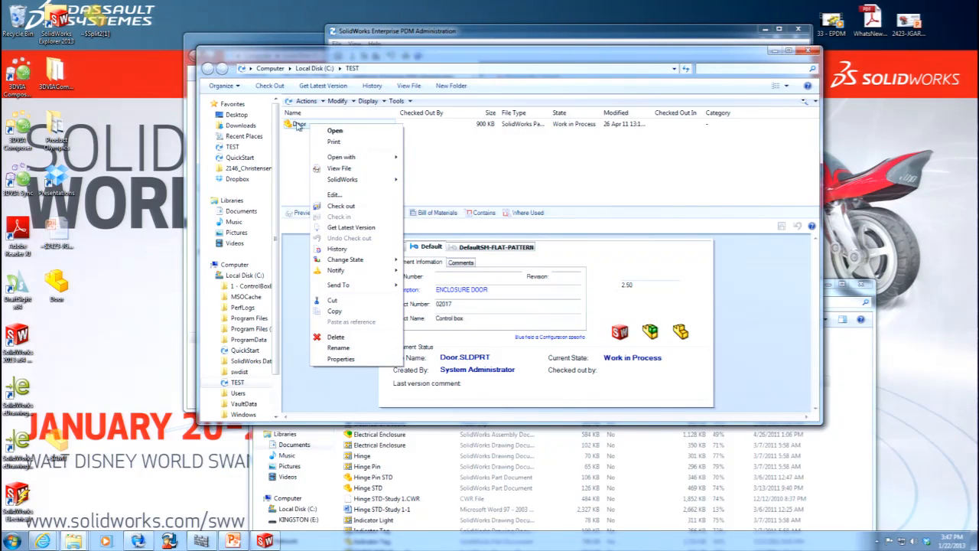
click(338, 102)
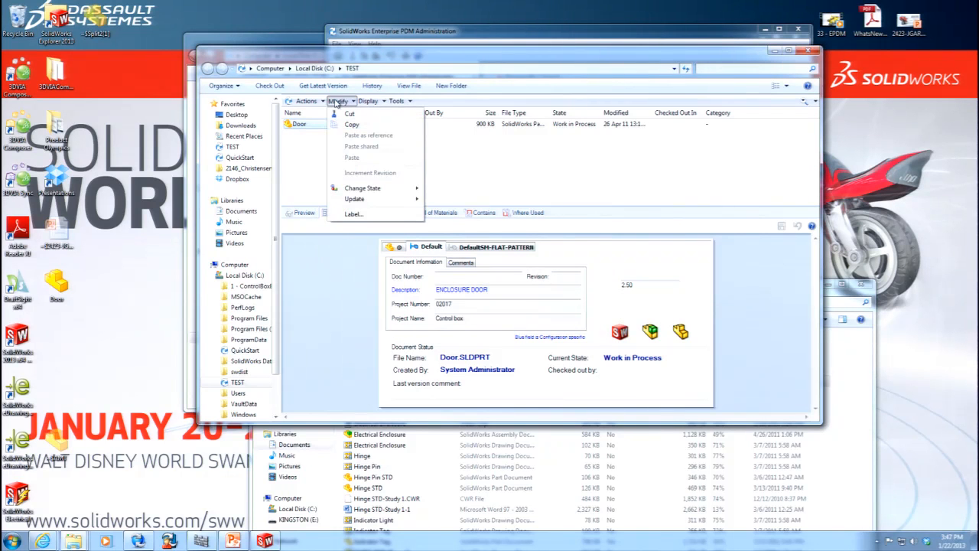
click(353, 215)
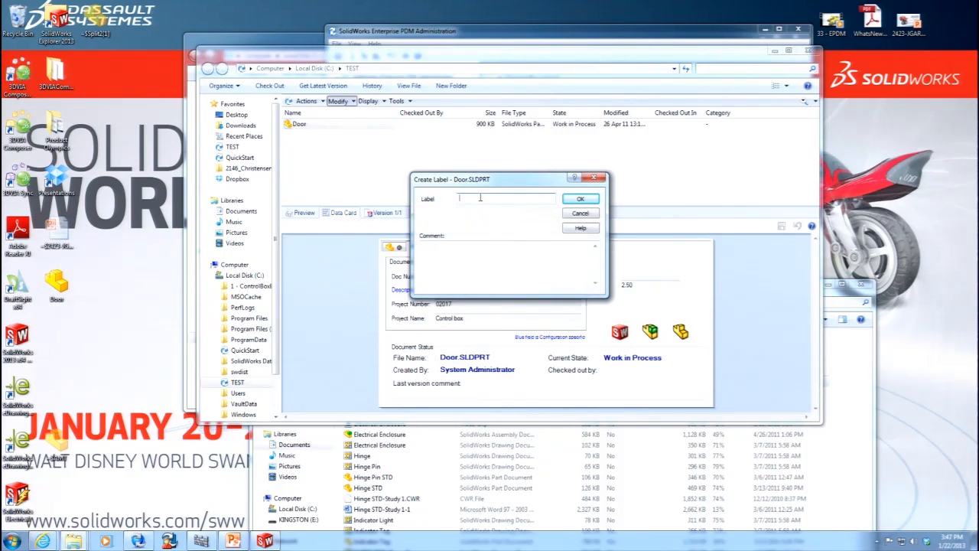
text(COST)
click(473, 250)
text(changes)
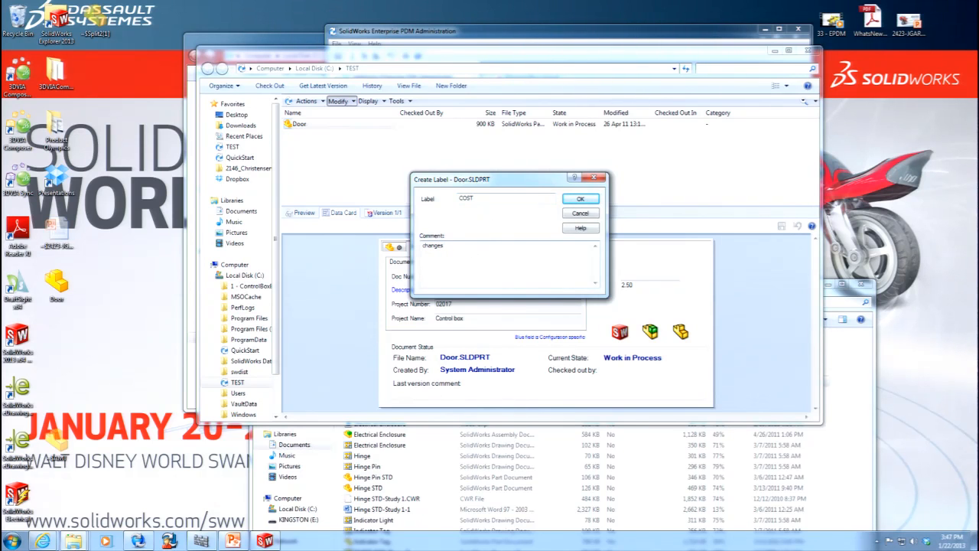
key(BackSpace)
text(d cost from 0 to 2.50)
click(580, 199)
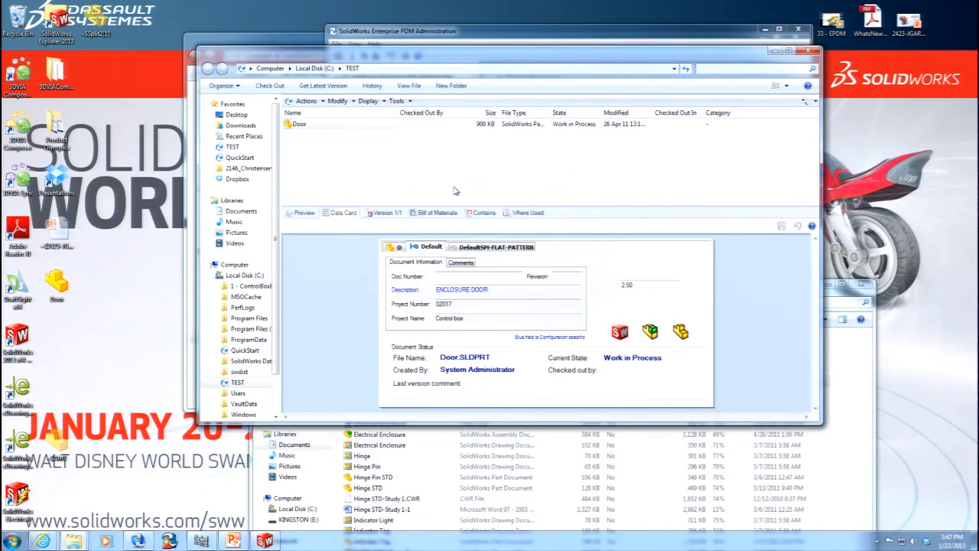
Get the version of the Door part marked with the COST label.
click(306, 101)
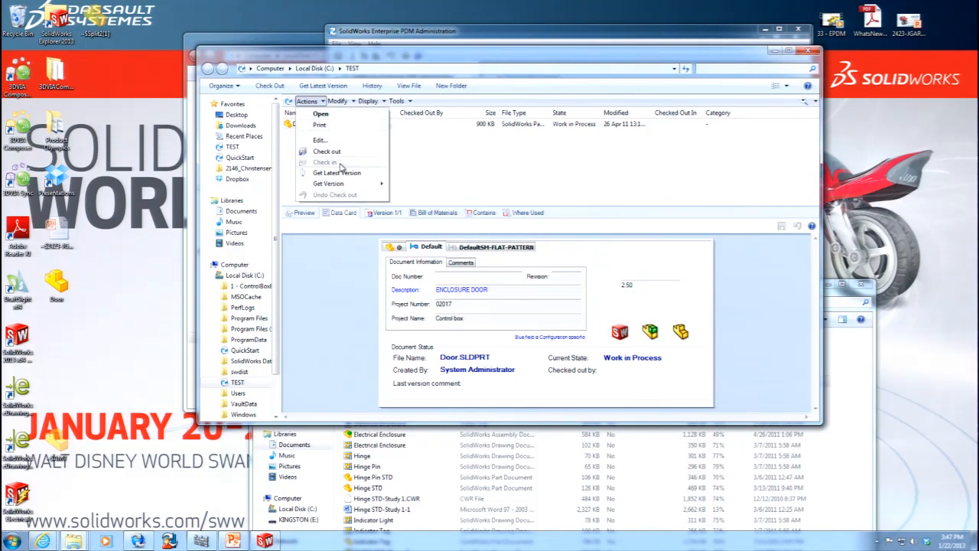
mouse_move(364, 187)
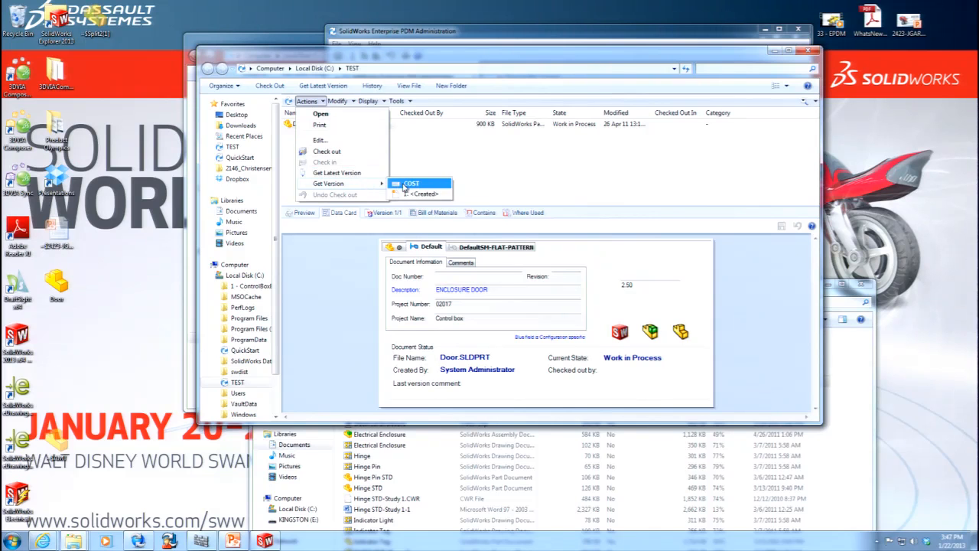
click(402, 184)
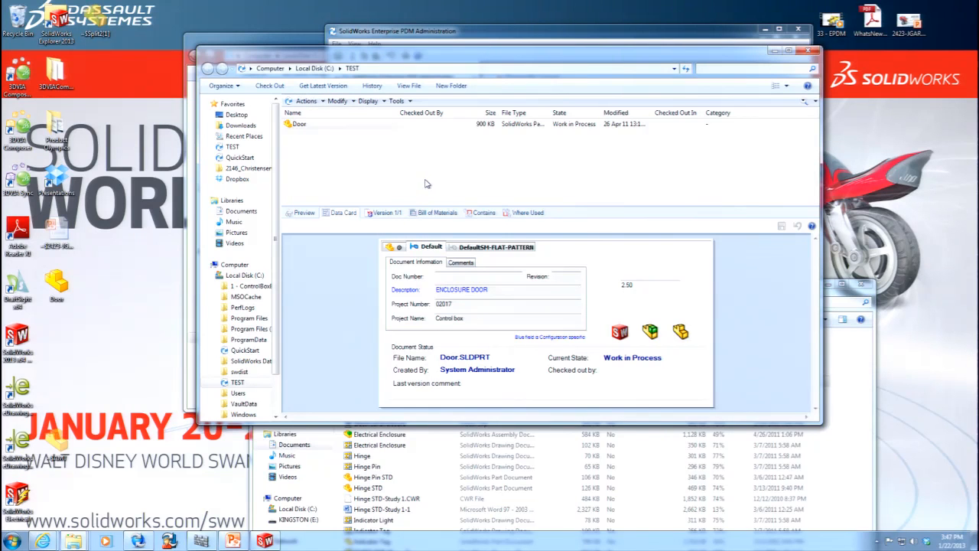